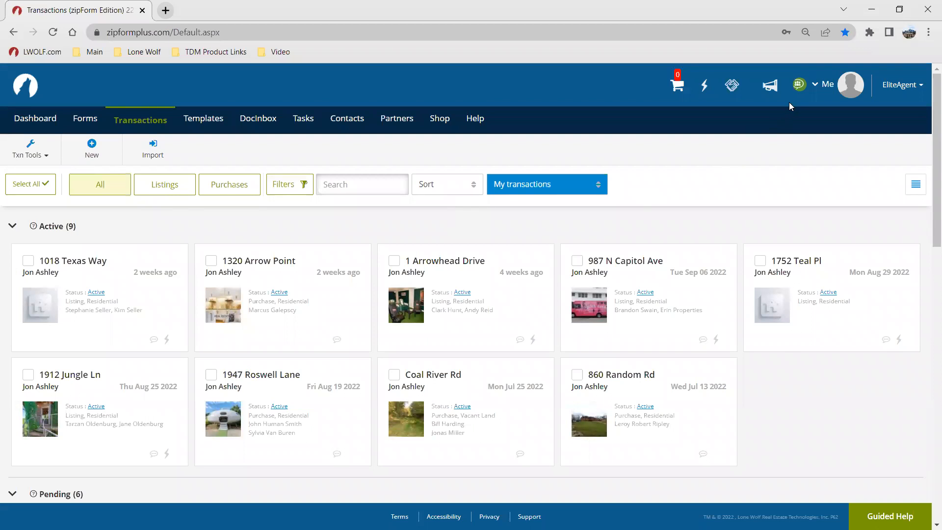
# Step: Open the account menu and examine the available language options without changing them
pyautogui.click(827, 84)
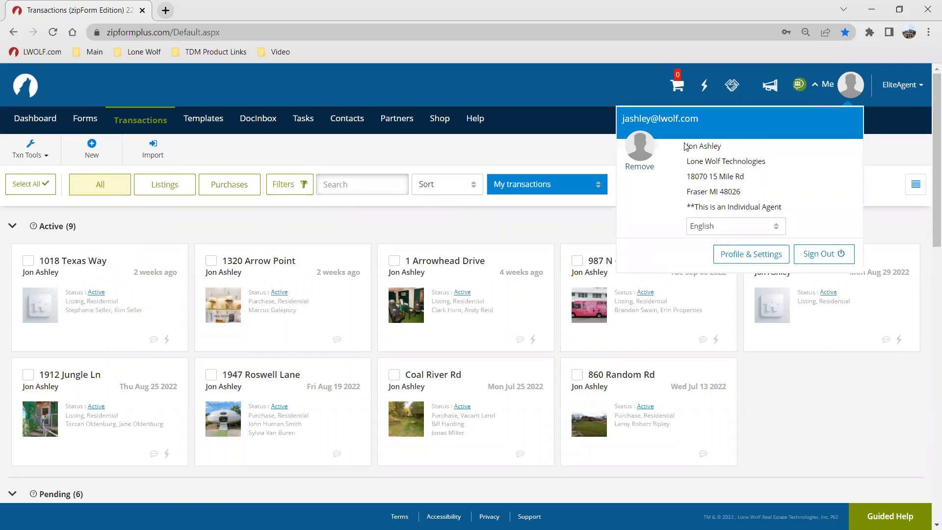
pyautogui.press('ctrl')
pyautogui.press('ctrl')
pyautogui.press('ctrl')
pyautogui.click(725, 238)
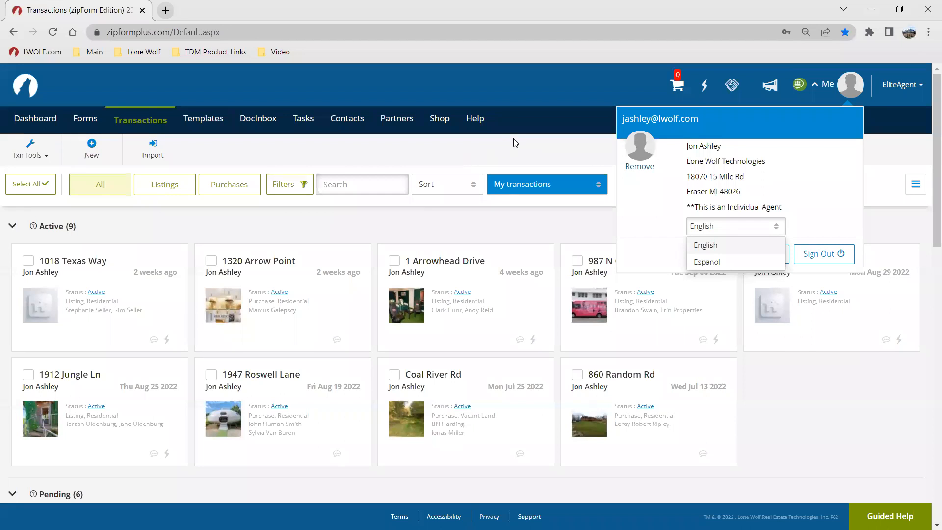
pyautogui.click(672, 214)
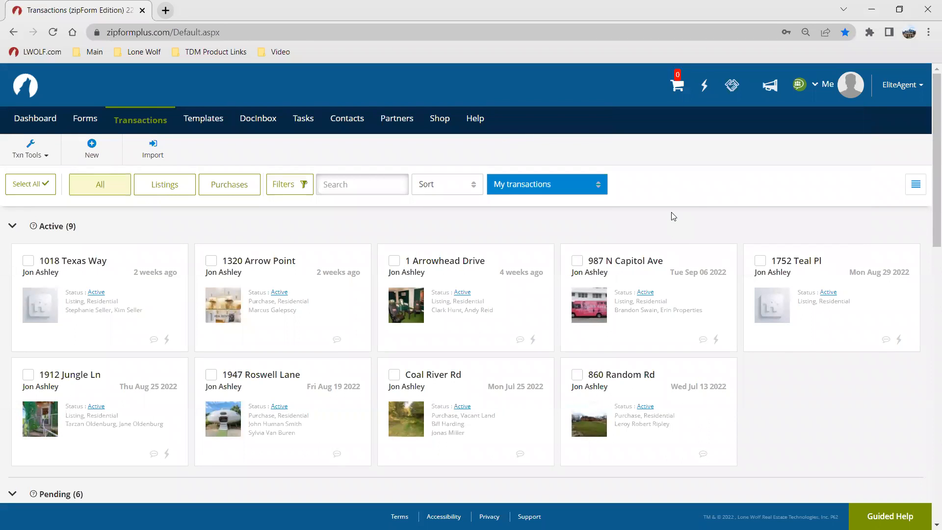
# Step: Open Profile & Settings from the account menu and go to the About Me section
pyautogui.click(829, 87)
pyautogui.click(757, 255)
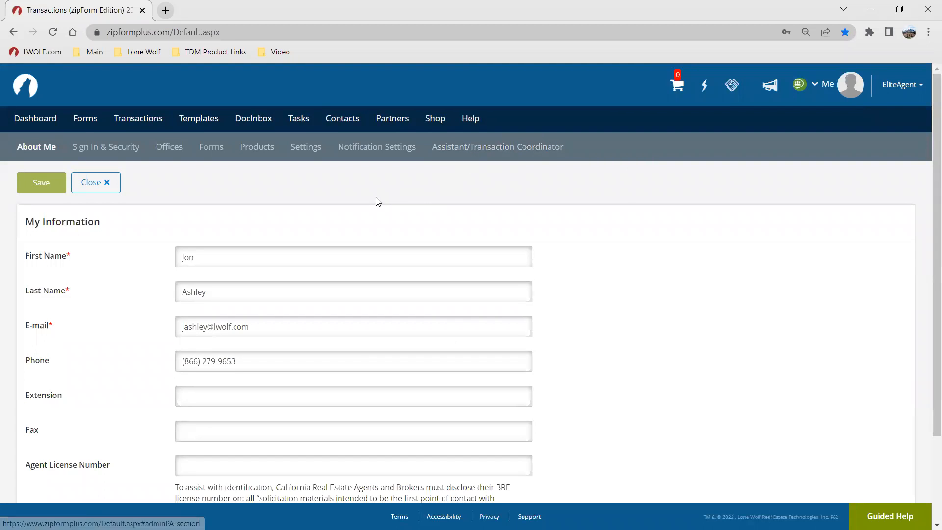
pyautogui.click(47, 153)
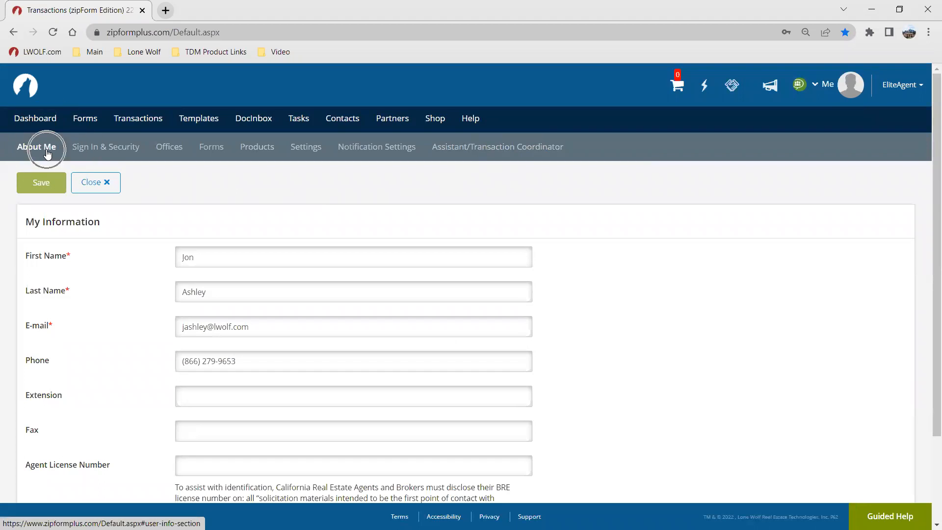
pyautogui.click(46, 150)
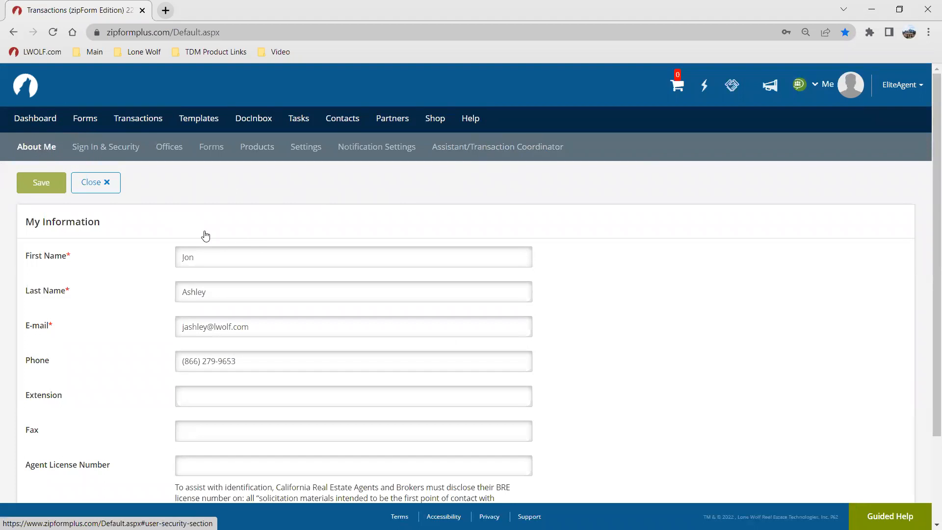
# Step: Review the My Information fields and expand the E-mail Signature section to examine the signature
pyautogui.scroll(-1, 257, 242)
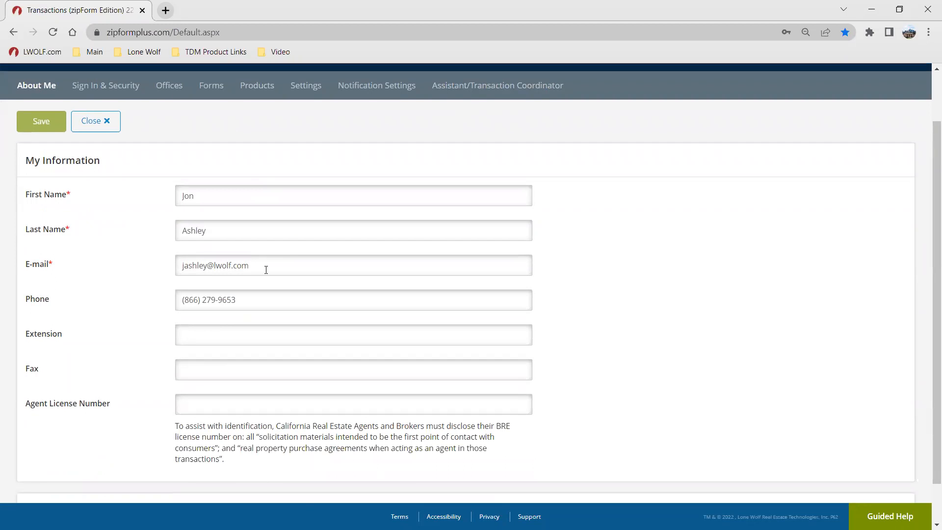
pyautogui.scroll(-1, 292, 282)
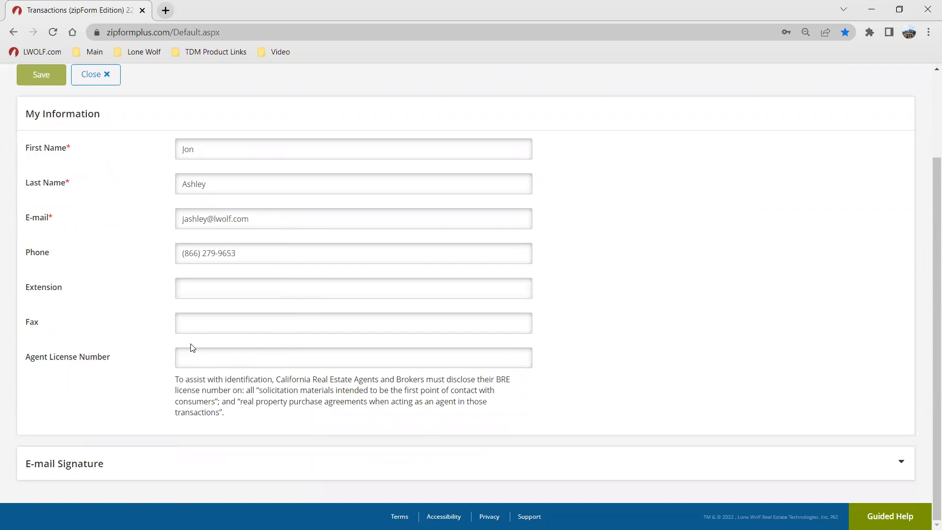
pyautogui.click(191, 363)
pyautogui.click(190, 461)
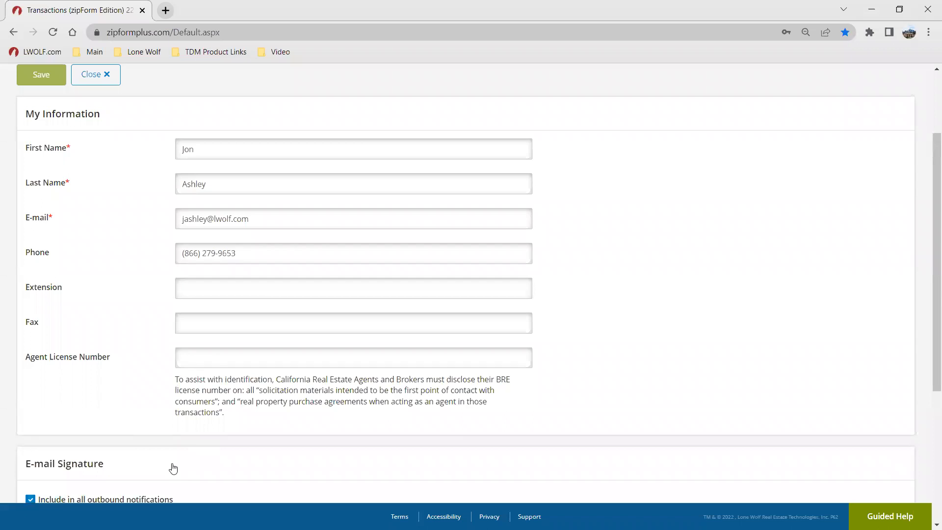
pyautogui.scroll(-5, 172, 466)
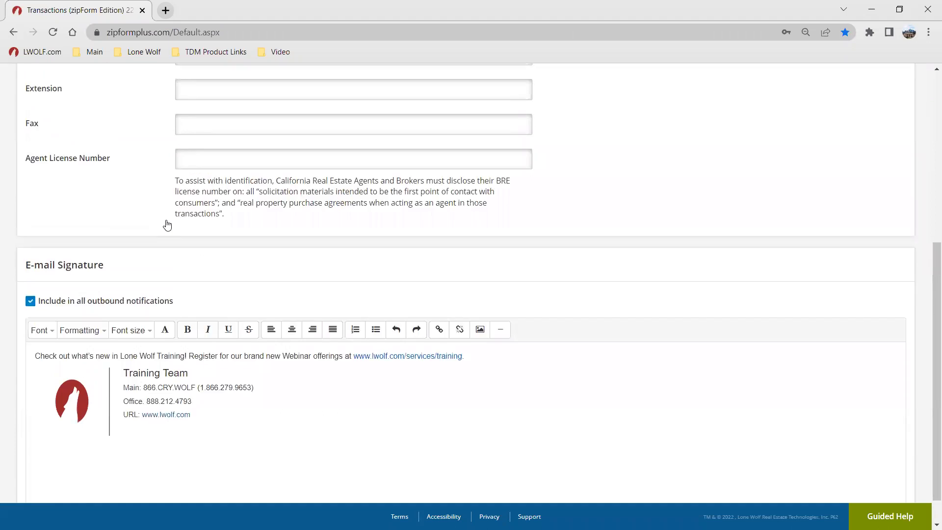
pyautogui.scroll(6, 166, 224)
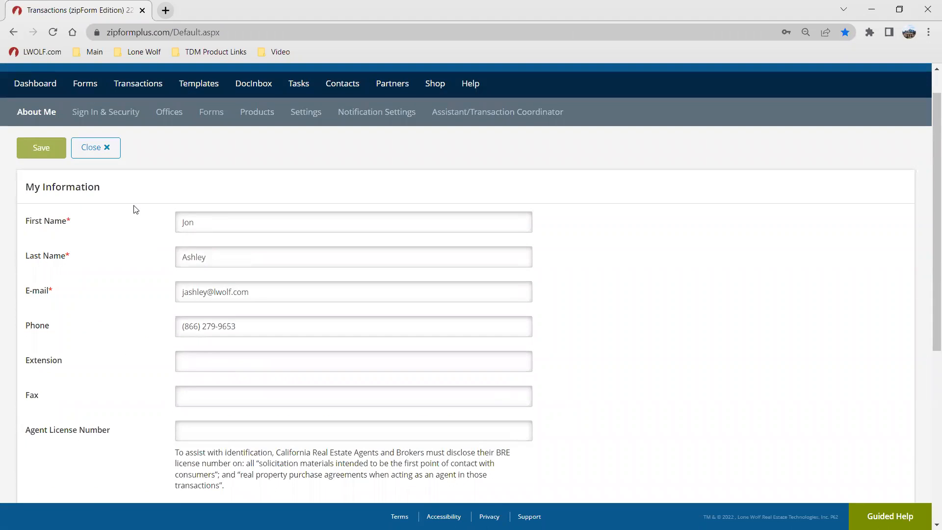
pyautogui.scroll(-1, 156, 277)
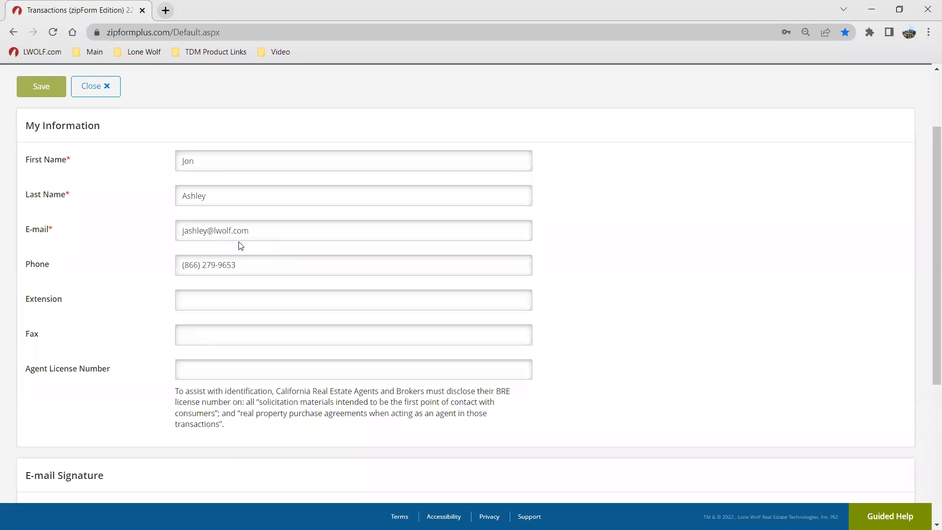
pyautogui.scroll(-2, 112, 228)
pyautogui.scroll(-3, 109, 226)
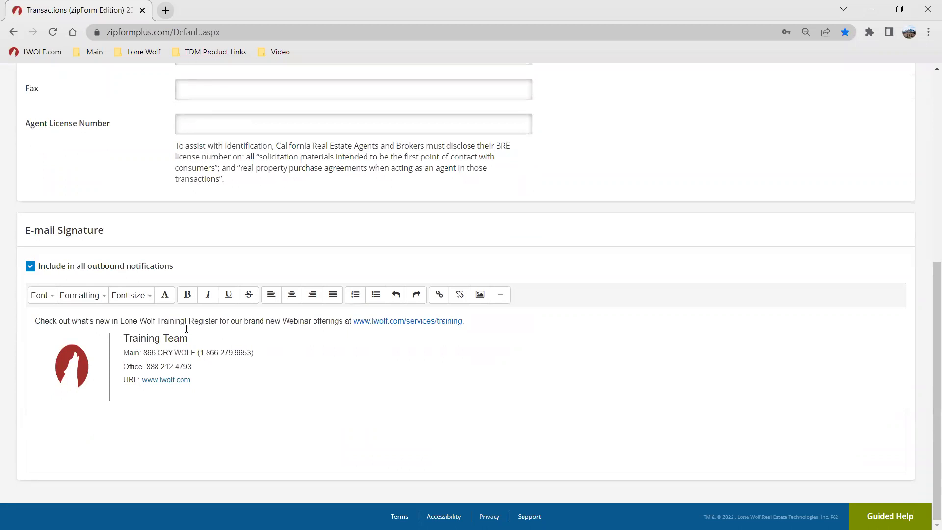
pyautogui.click(165, 346)
pyautogui.scroll(5, 202, 334)
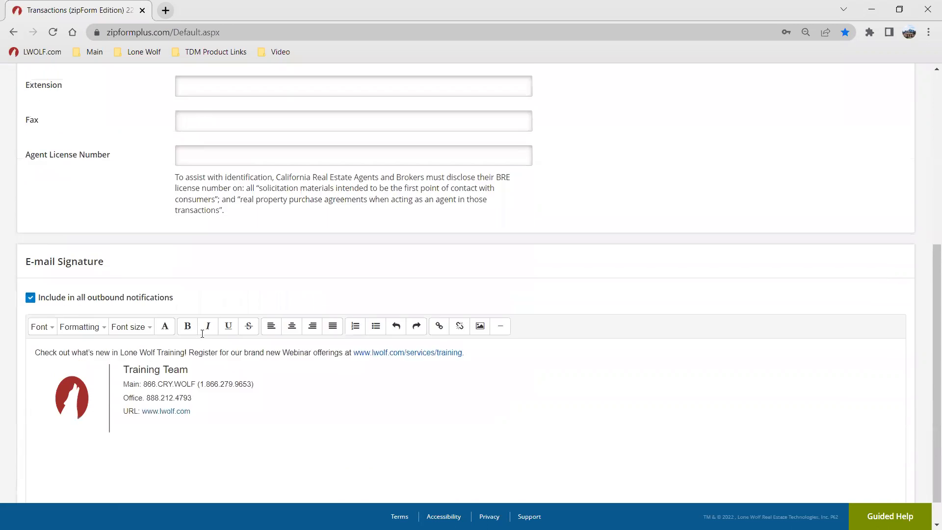
pyautogui.scroll(2, 202, 334)
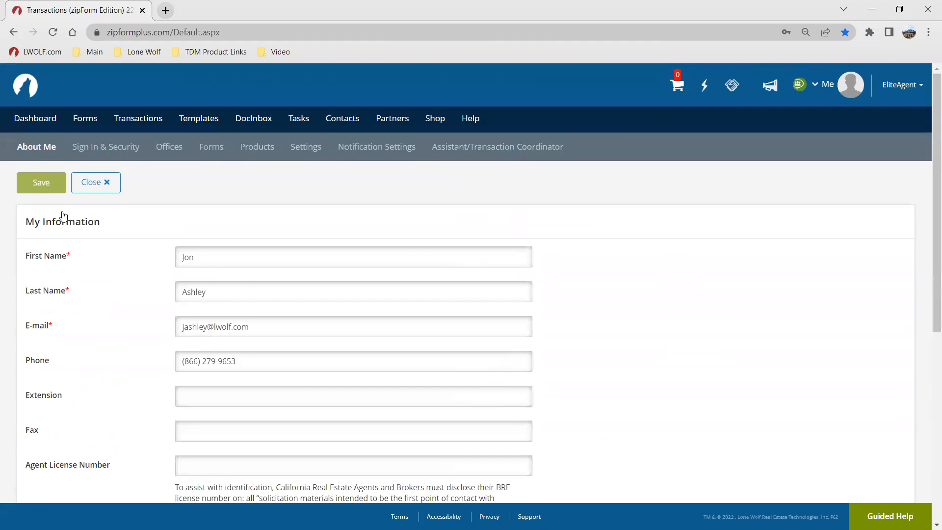
# Step: Save the profile settings and review the company information in the Offices section
pyautogui.click(44, 185)
pyautogui.click(161, 149)
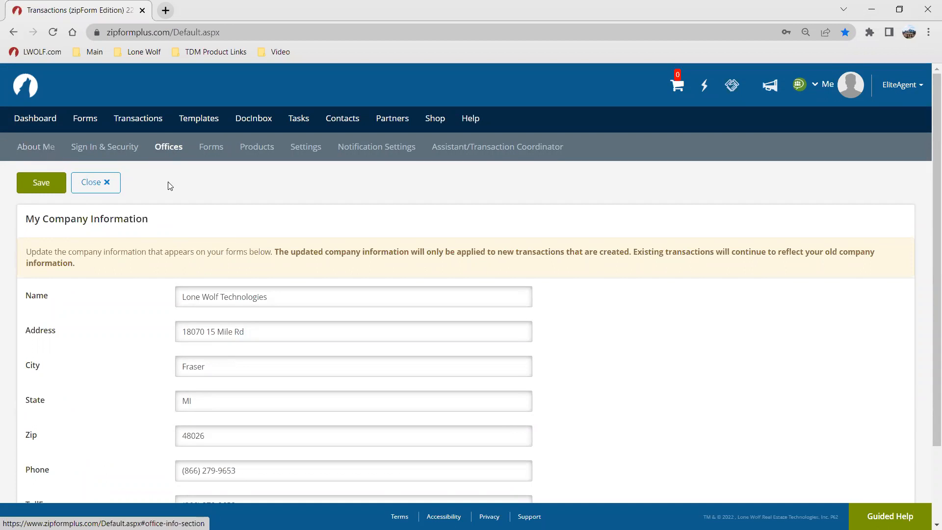
pyautogui.scroll(-1, 187, 204)
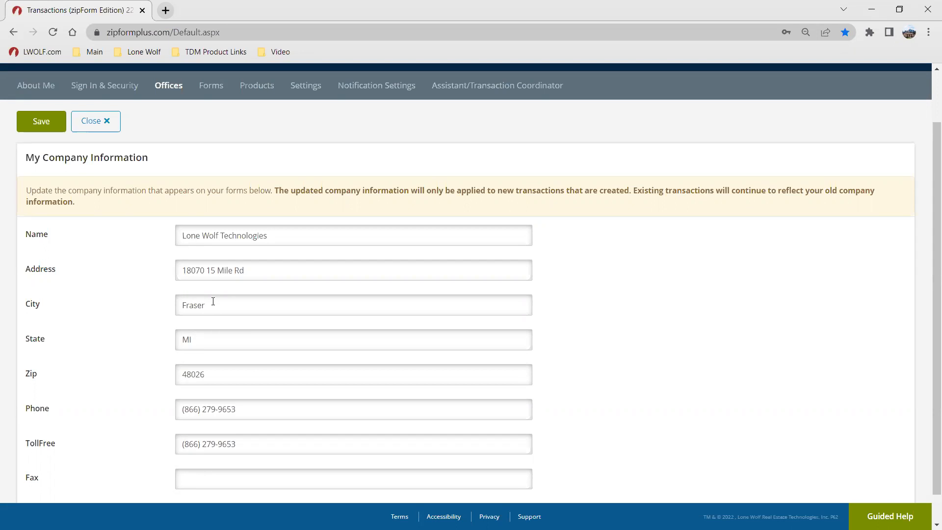
pyautogui.scroll(2, 265, 196)
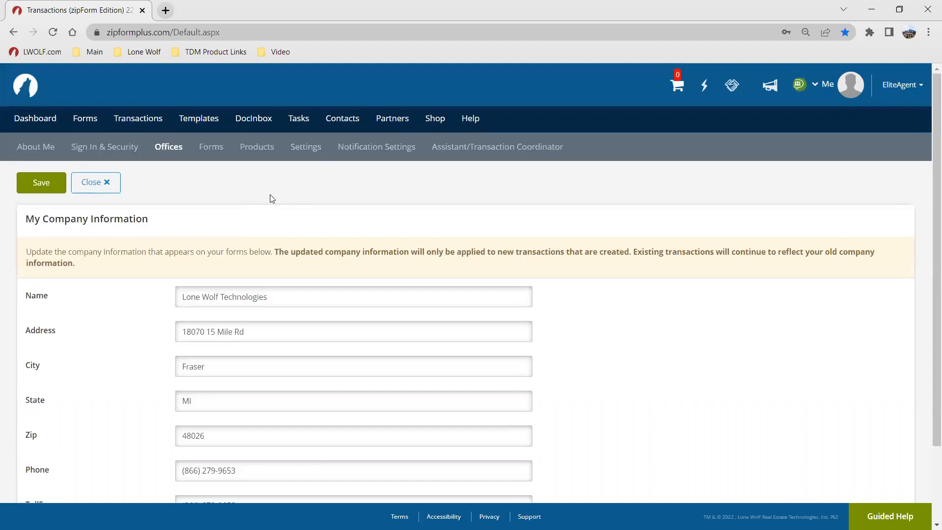
# Step: Open Notification Settings and review each notification category through to Title Notifications
pyautogui.click(359, 148)
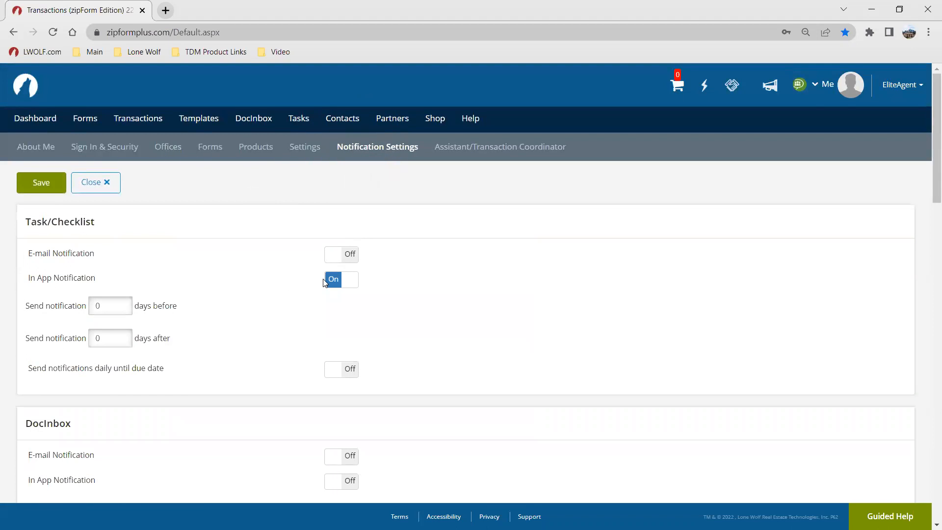
pyautogui.scroll(-6, 323, 283)
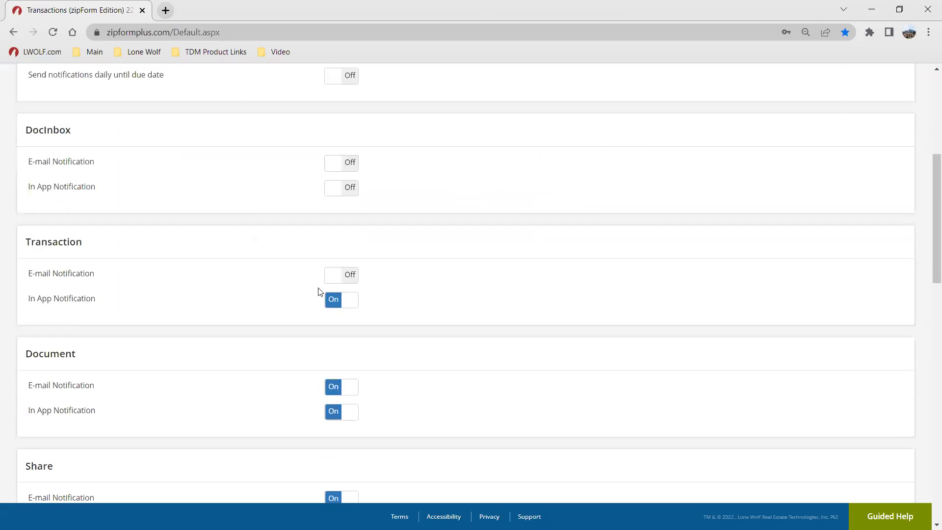
pyautogui.scroll(-3, 320, 291)
pyautogui.scroll(1, 294, 353)
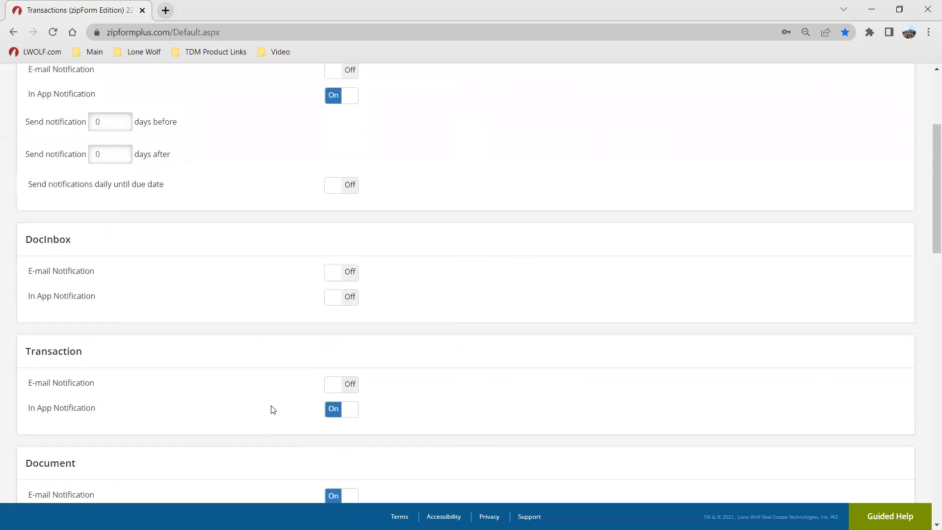
pyautogui.scroll(3, 151, 346)
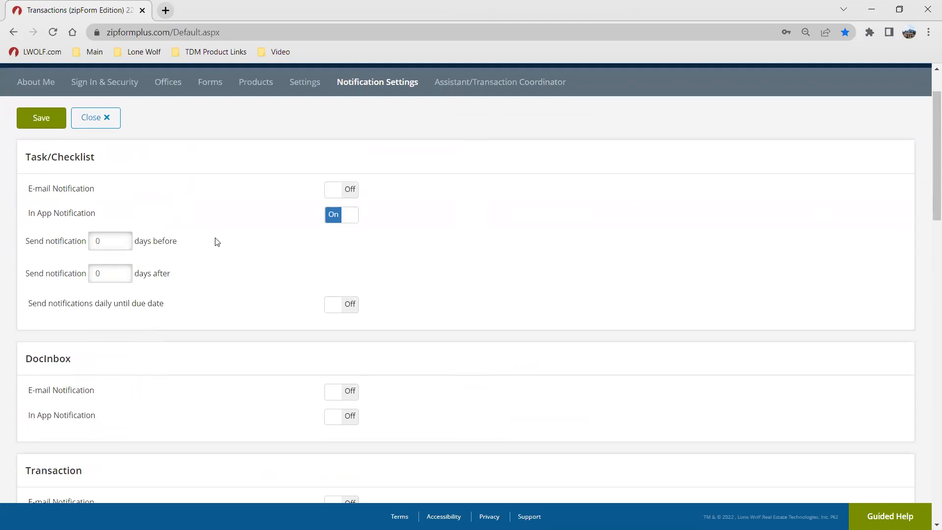
pyautogui.scroll(-10, 214, 241)
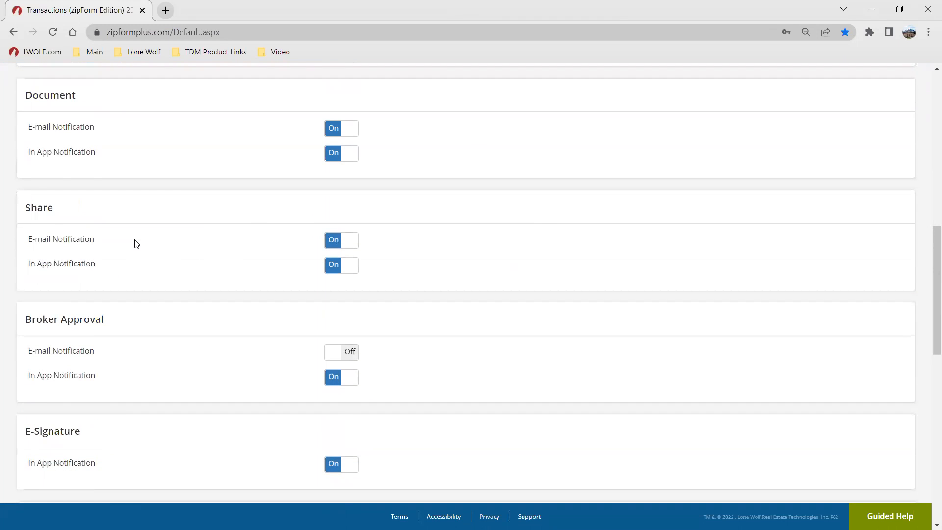
pyautogui.scroll(-1, 186, 246)
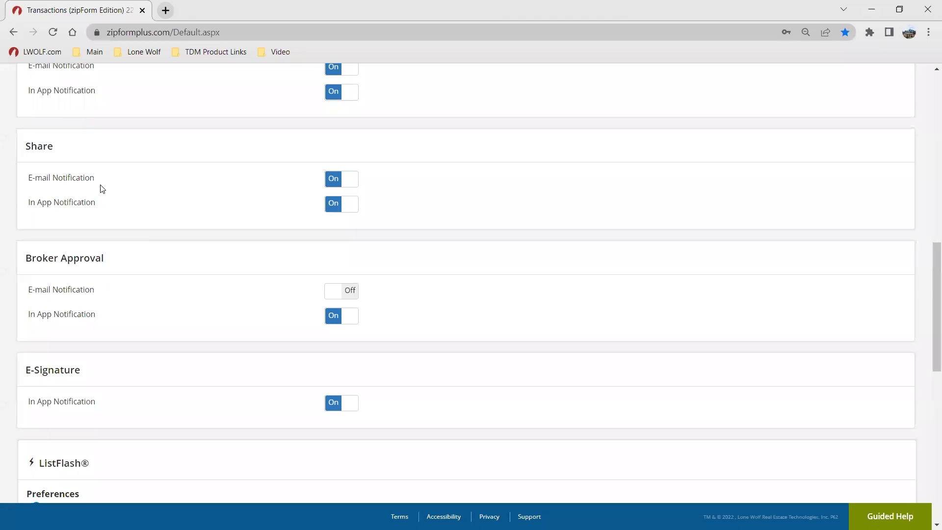
pyautogui.scroll(-1, 186, 287)
pyautogui.scroll(-2, 187, 284)
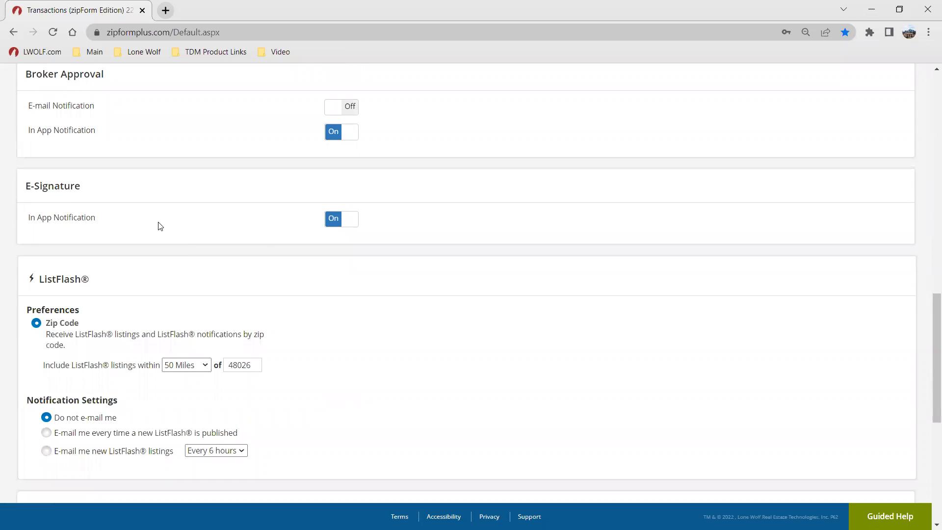
pyautogui.scroll(-3, 227, 270)
pyautogui.scroll(-3, 224, 264)
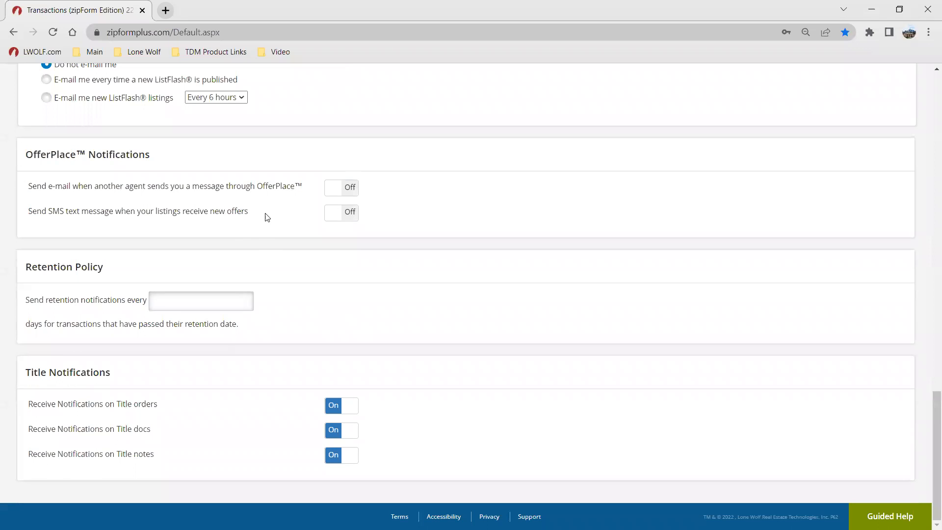
pyautogui.scroll(15, 265, 235)
pyautogui.scroll(10, 229, 216)
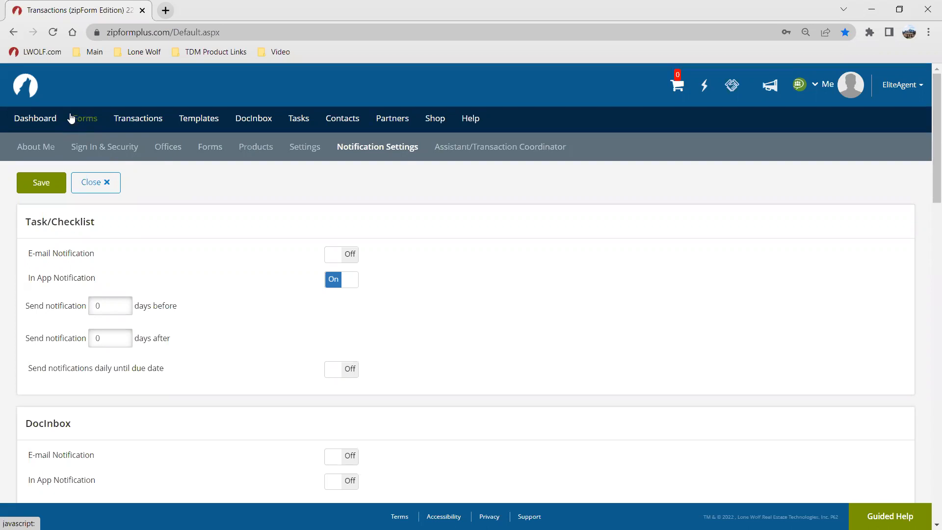
# Step: Go to the Dashboard and examine the tasks calendar, sales charts and recent activity feed
pyautogui.click(29, 125)
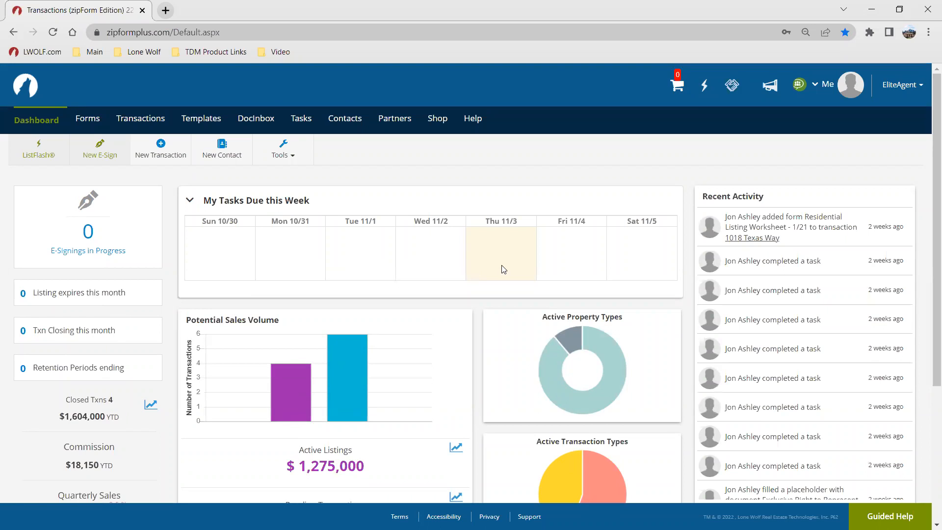
pyautogui.scroll(-2, 501, 269)
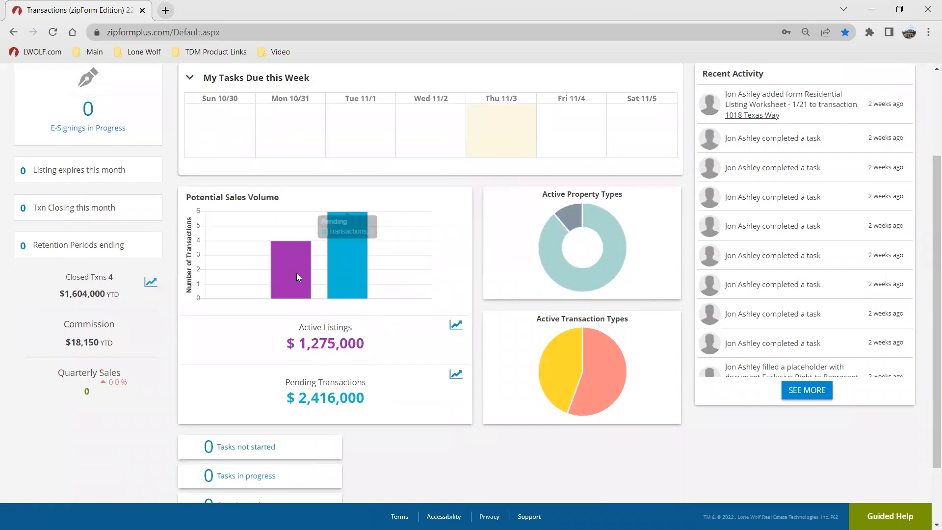
pyautogui.scroll(-2, 261, 238)
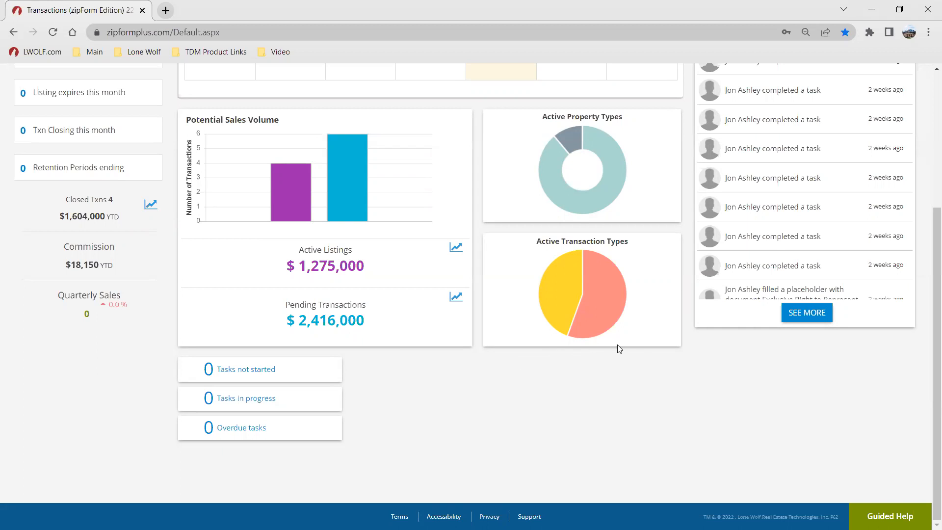
pyautogui.scroll(2, 804, 294)
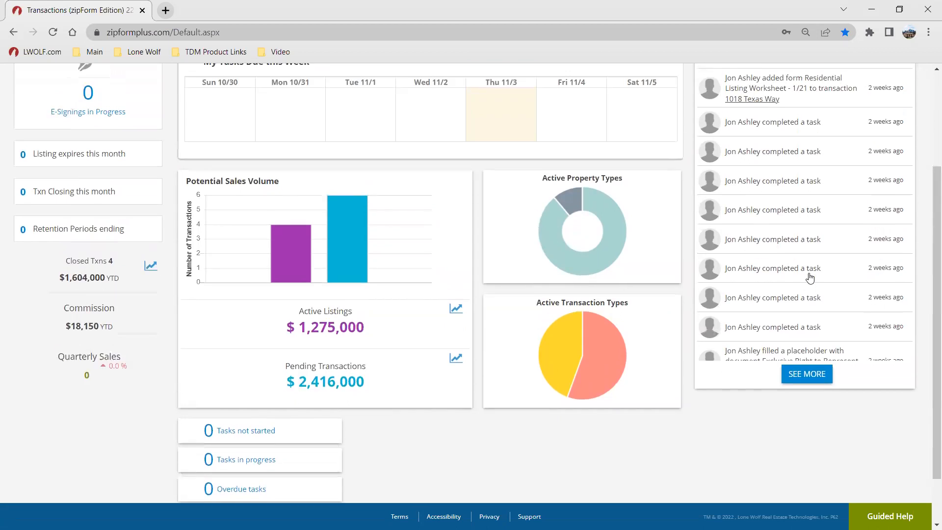
pyautogui.scroll(3, 809, 277)
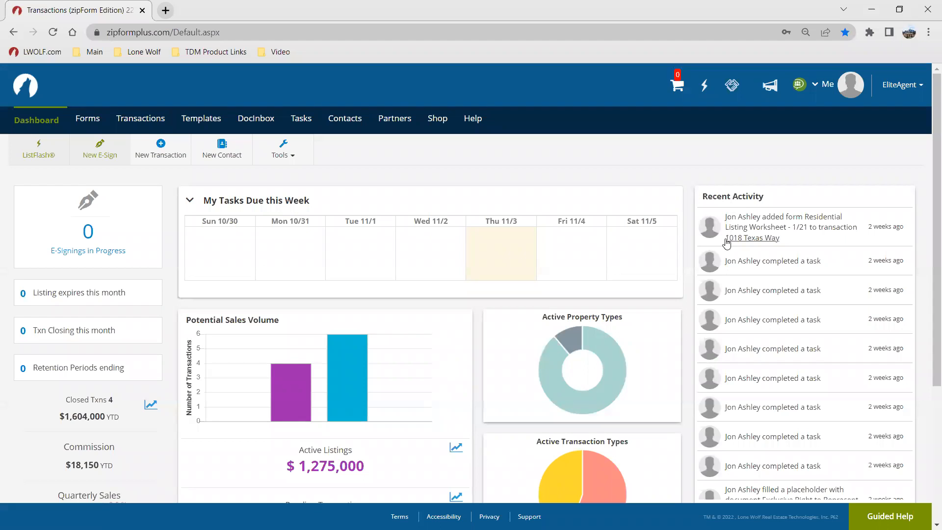
pyautogui.scroll(-1, 737, 315)
pyautogui.scroll(1, 737, 316)
pyautogui.click(887, 243)
# Step: Open a blank form in the New Form Editor and start adding a form to the workspace
pyautogui.click(91, 121)
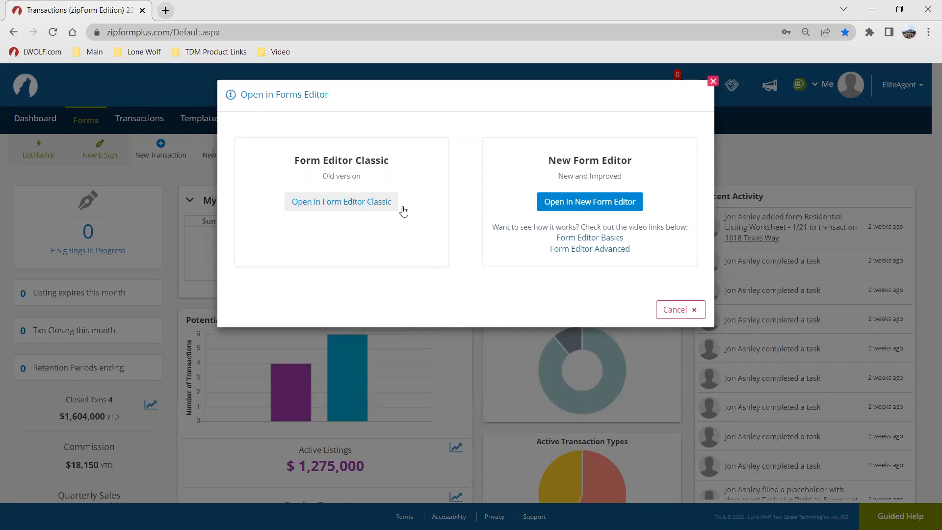
pyautogui.click(578, 205)
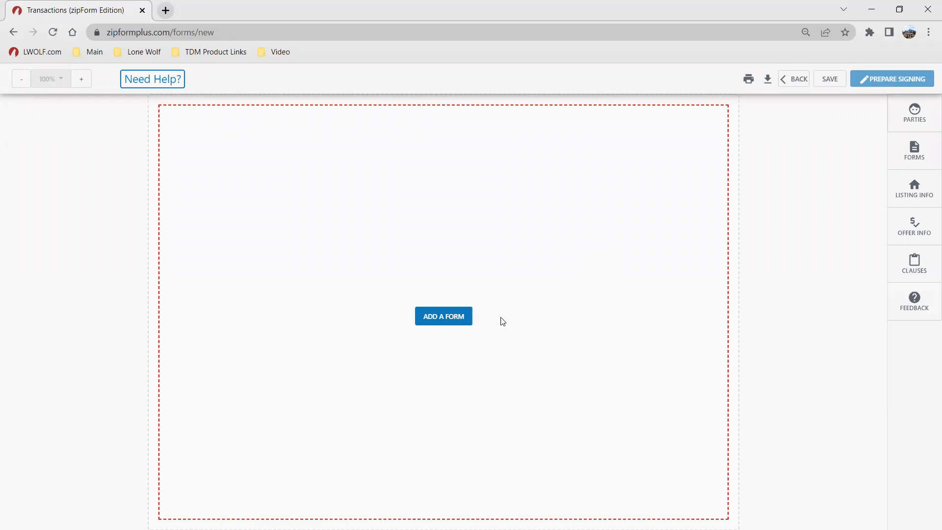
pyautogui.click(446, 317)
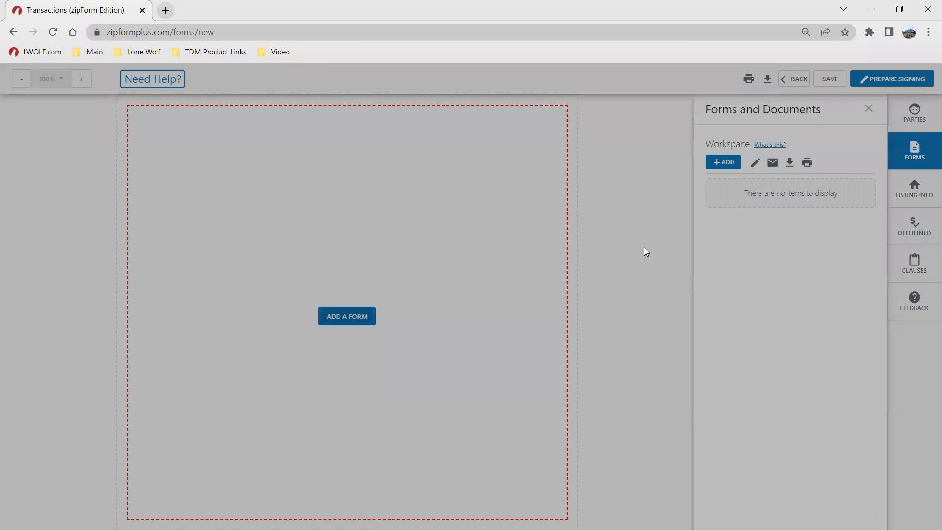
# Step: Add the Lead-Based Paint Disclosure form from the ZipForm Demonstration Library to the workspace and close the dialog
pyautogui.scroll(-2, 463, 278)
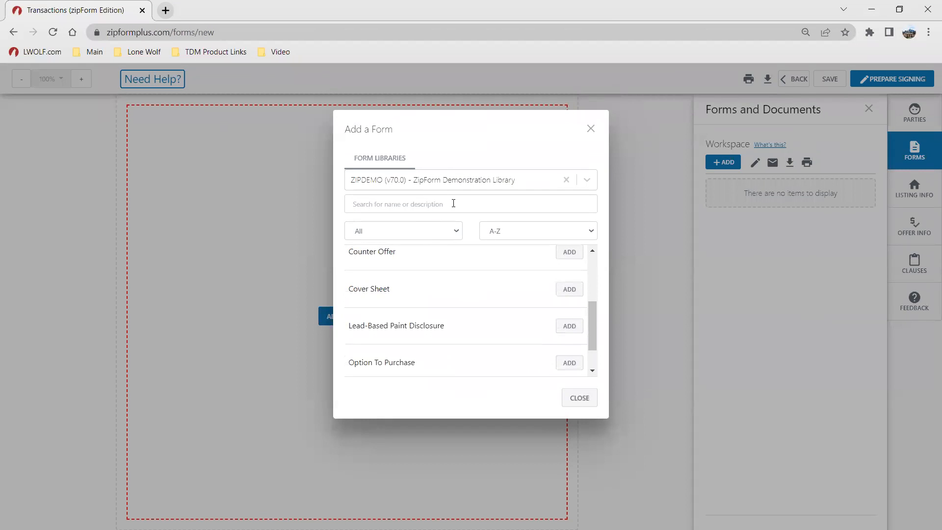
pyautogui.scroll(-1, 490, 309)
pyautogui.click(568, 284)
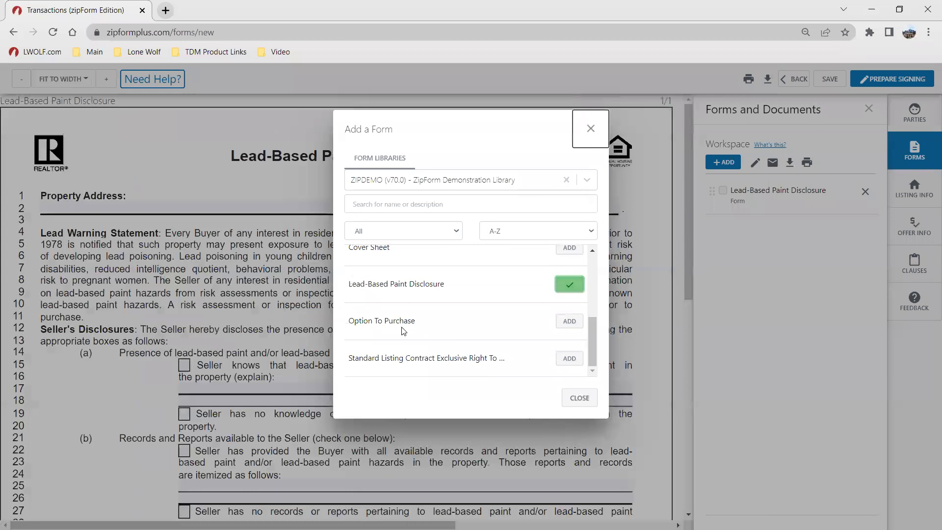
pyautogui.click(591, 129)
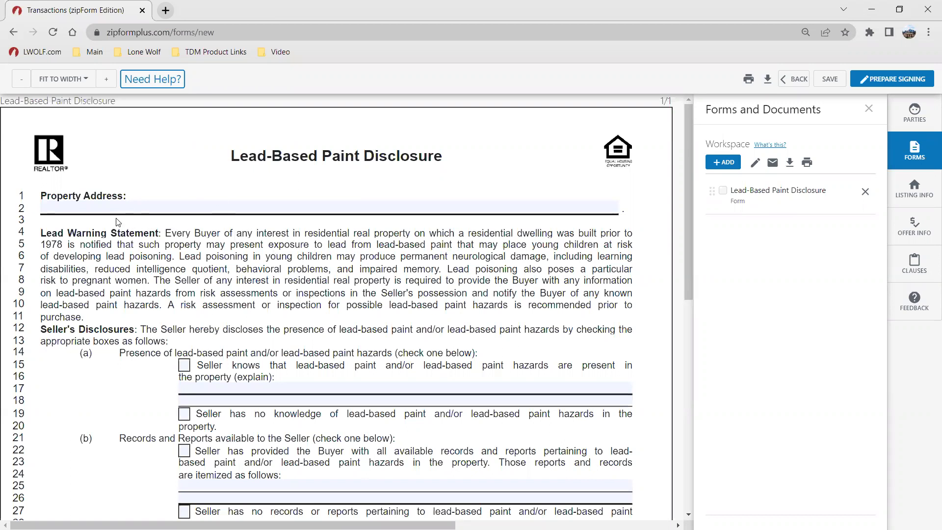
# Step: Scroll through the Lead-Based Paint Disclosure form, leave the editor and return to the Transactions list
pyautogui.scroll(-9, 127, 367)
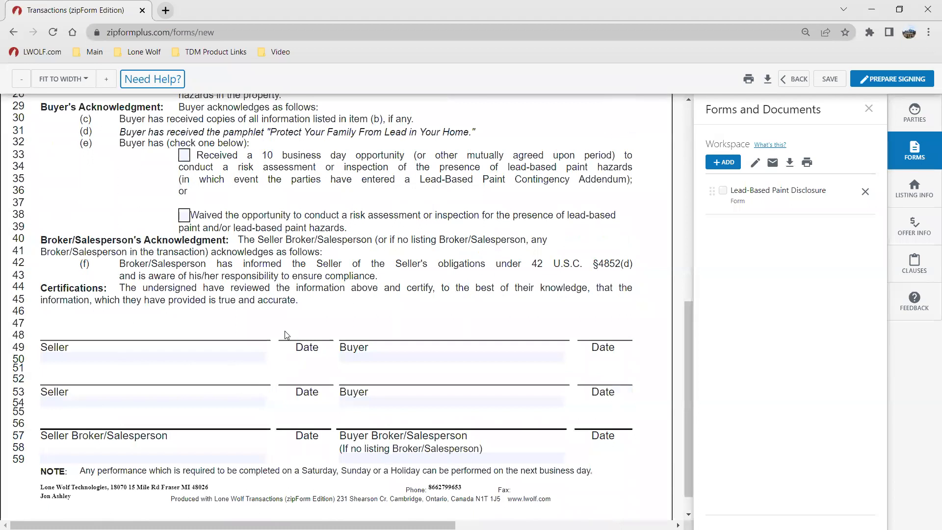
pyautogui.scroll(10, 269, 294)
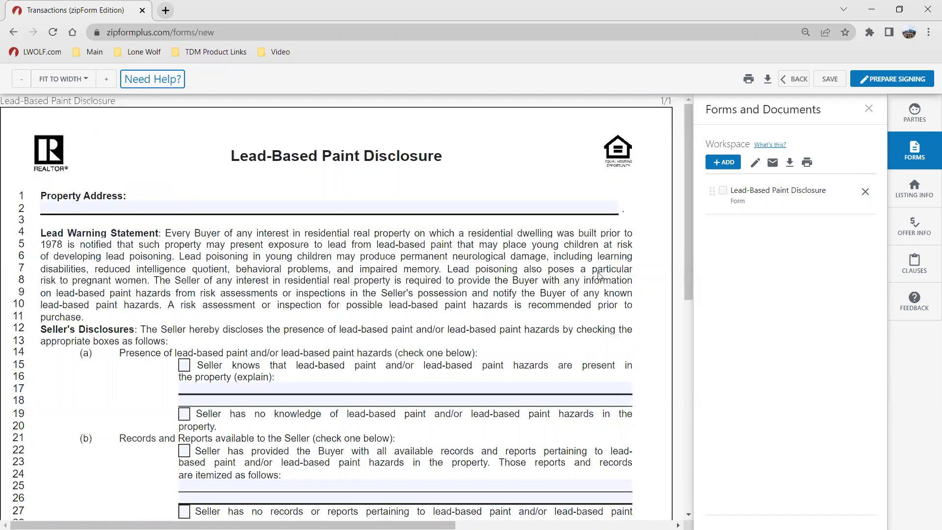
pyautogui.click(790, 81)
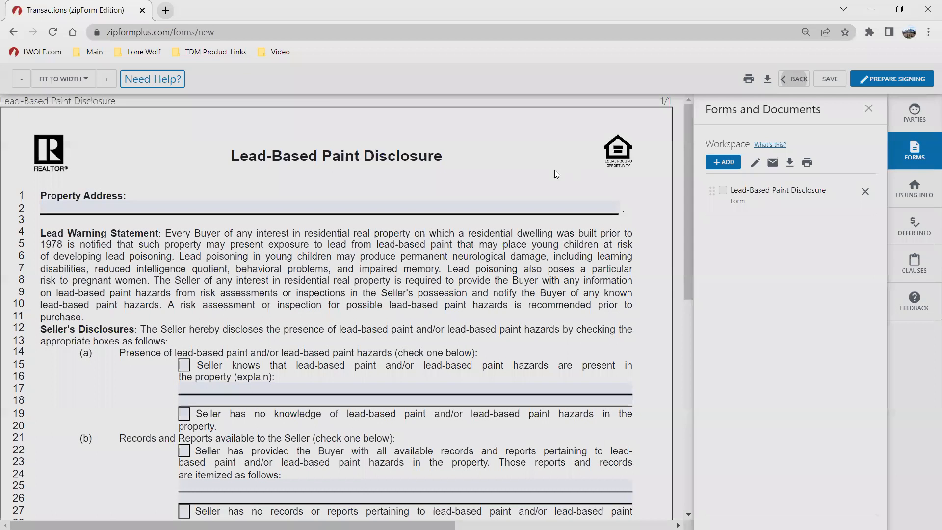
pyautogui.click(550, 181)
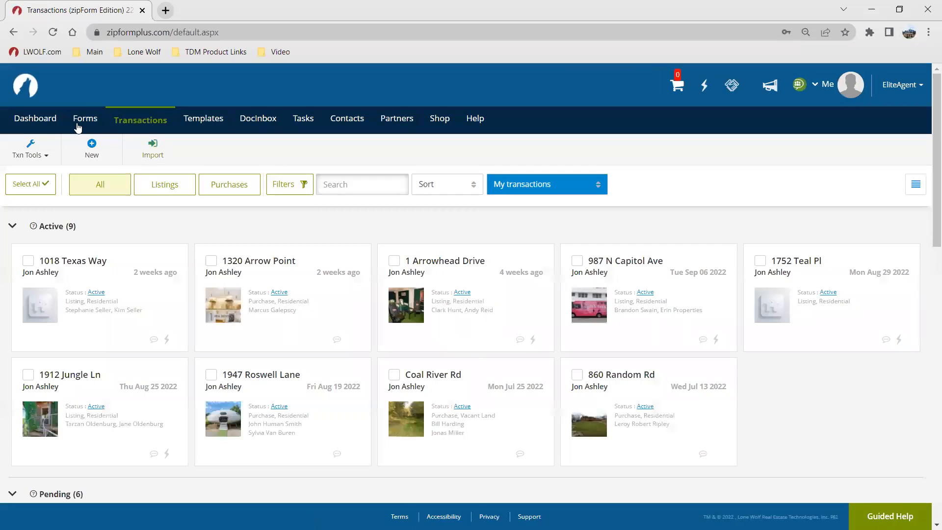
pyautogui.click(80, 120)
pyautogui.click(81, 121)
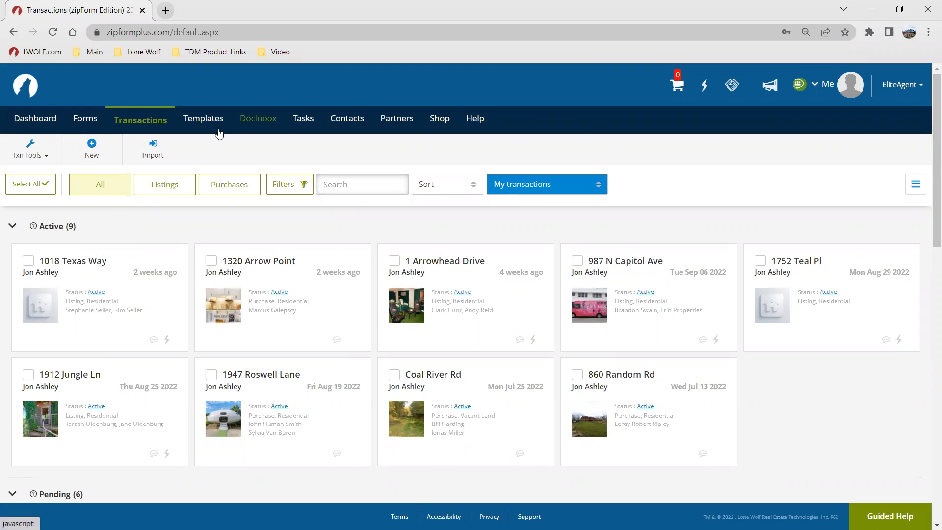
pyautogui.click(144, 130)
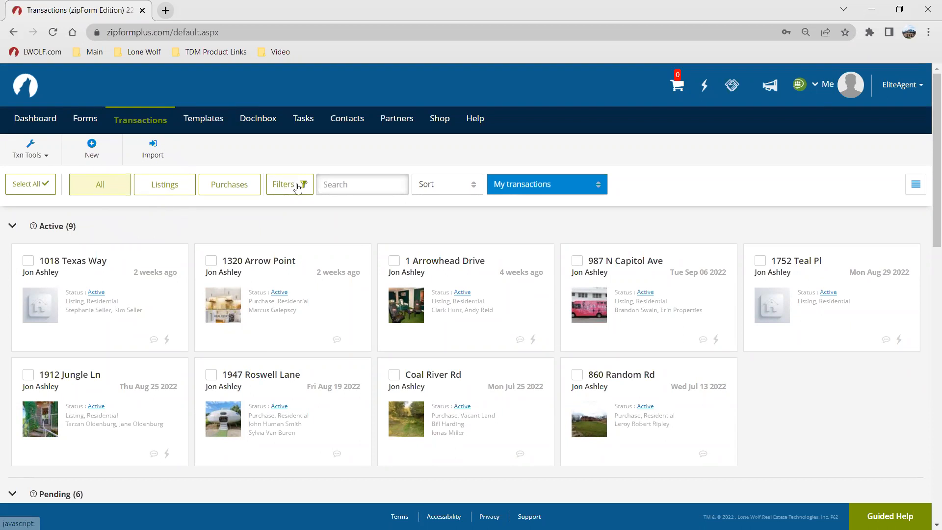
# Step: Filter the transactions by Listings and by Purchases and examine the Filters panel and Sort options
pyautogui.click(171, 187)
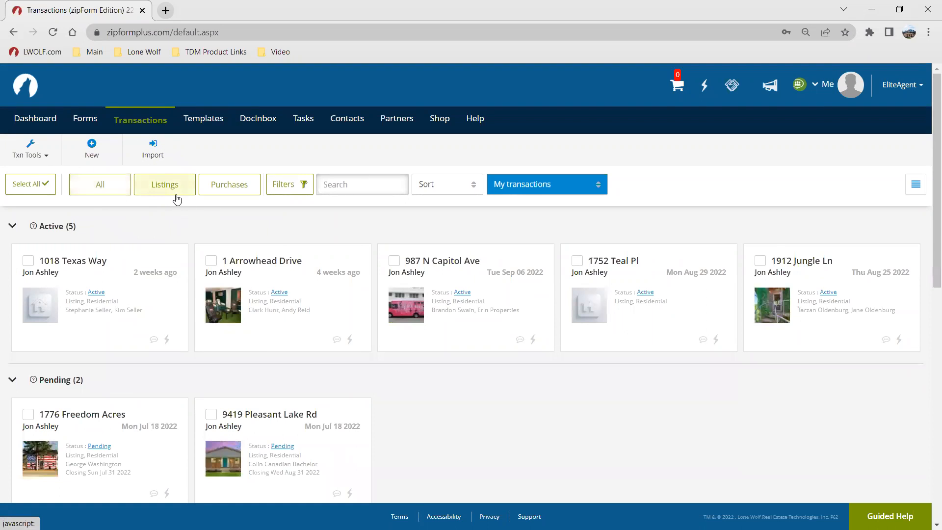
pyautogui.click(207, 190)
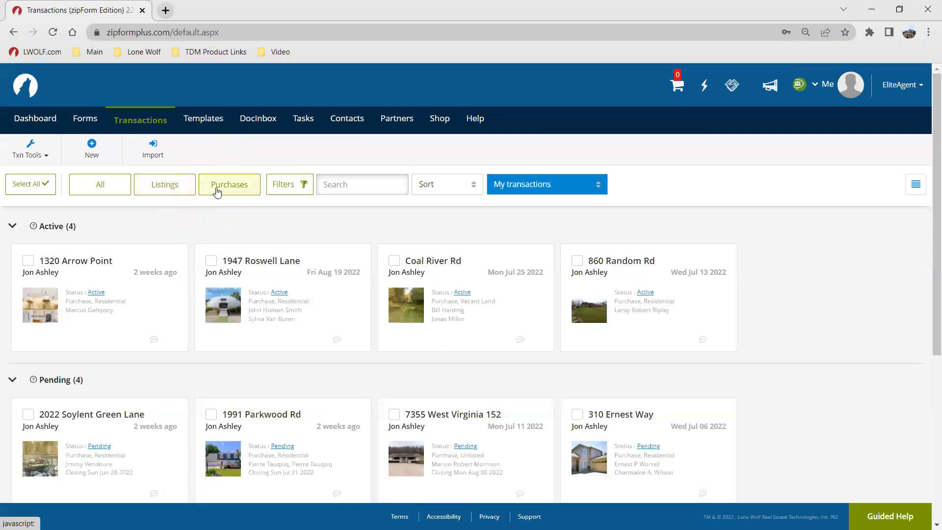
pyautogui.click(301, 186)
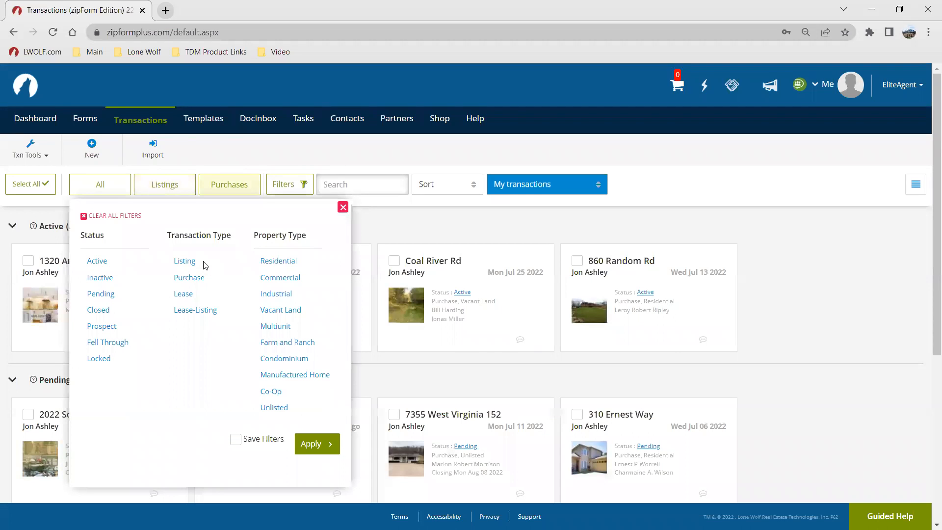
pyautogui.click(341, 208)
pyautogui.click(375, 190)
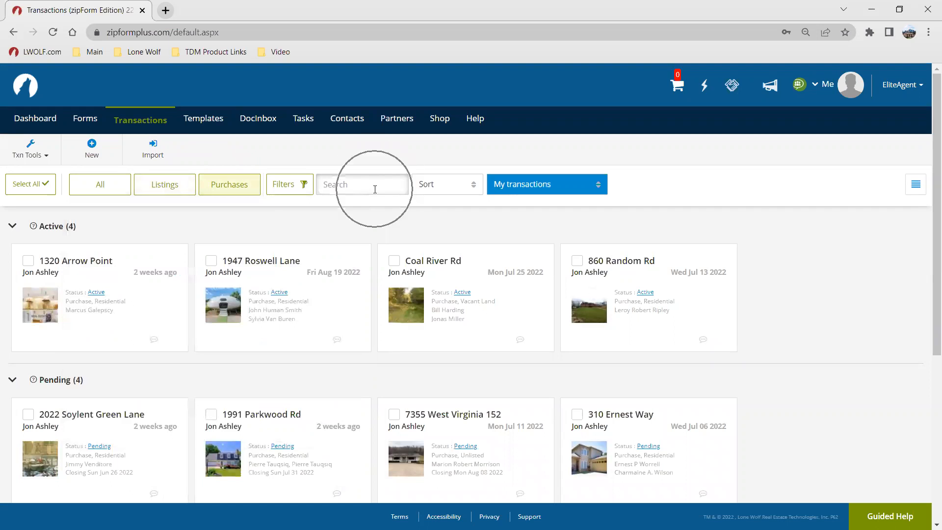
pyautogui.click(438, 187)
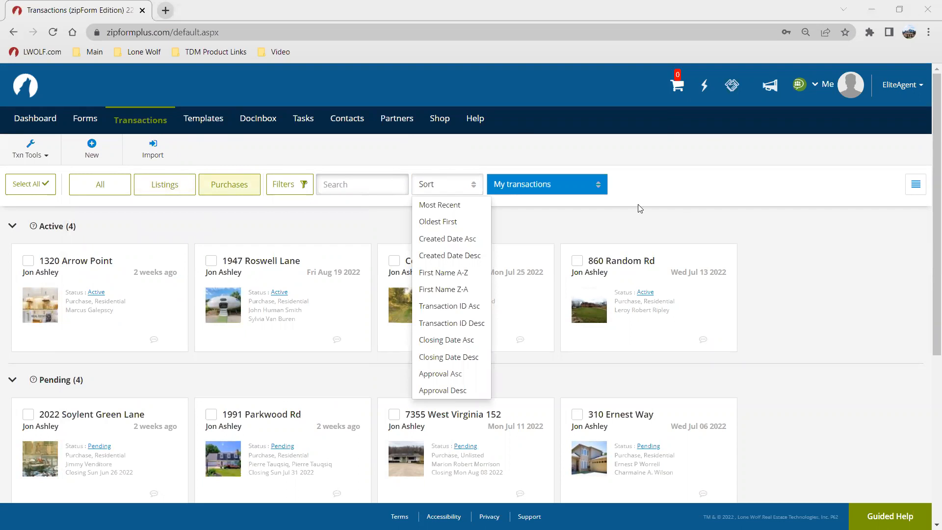
pyautogui.click(297, 216)
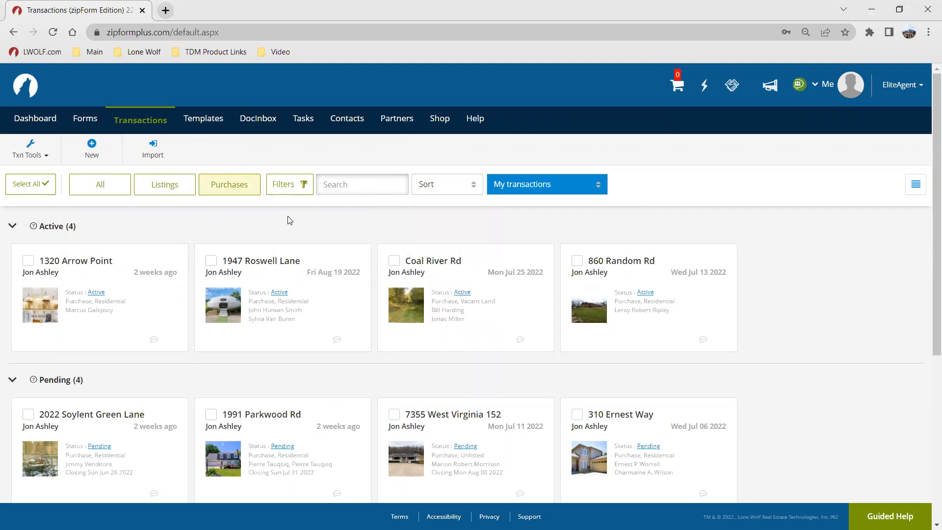
# Step: Open the Single Family Listing - Pre-1978 template and review its documents folder, checklist and parties before returning to Templates
pyautogui.click(201, 121)
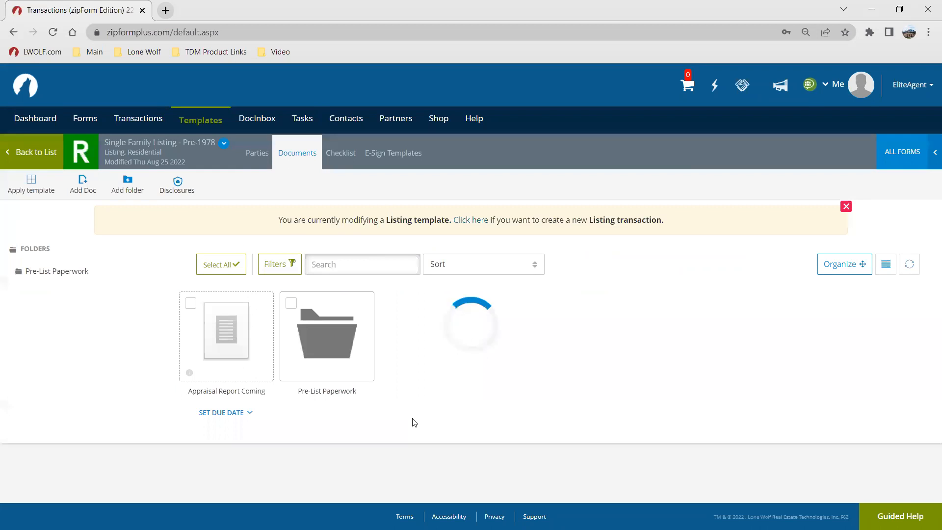
pyautogui.click(323, 353)
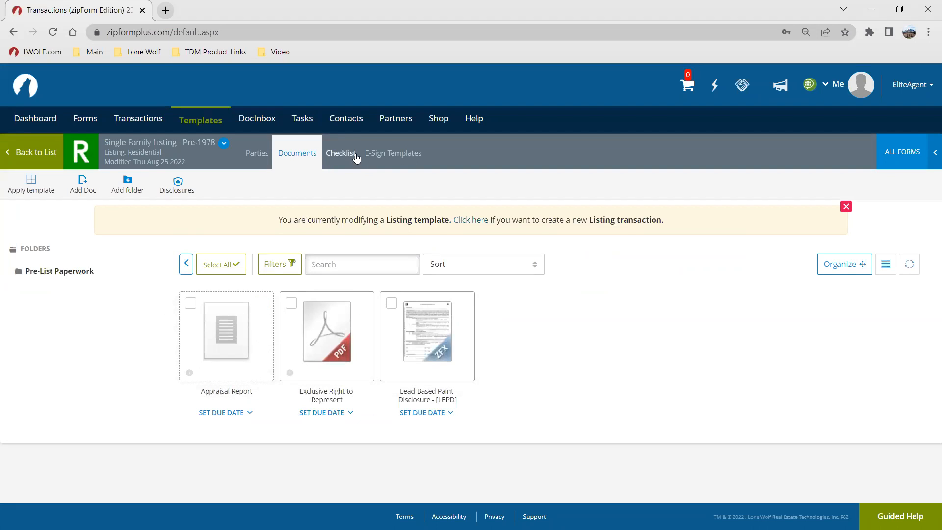
pyautogui.click(340, 153)
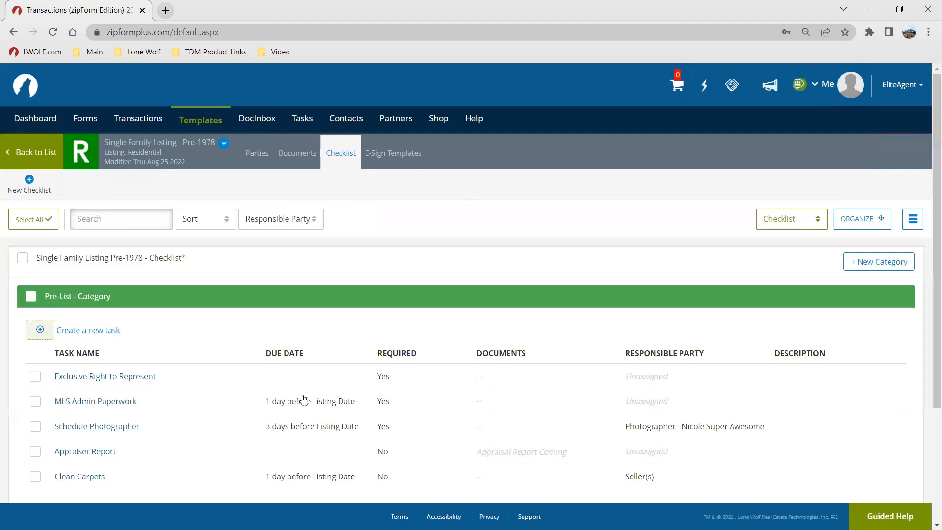
pyautogui.click(254, 153)
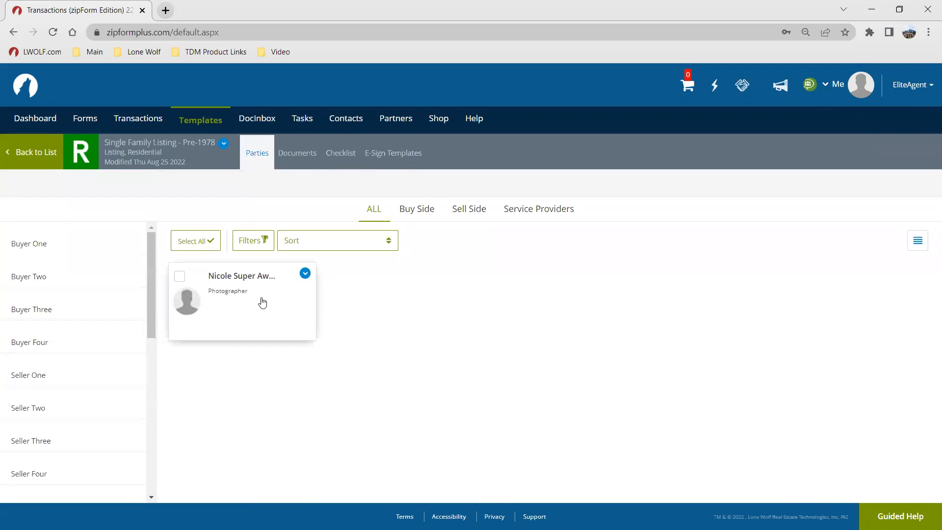
pyautogui.click(338, 156)
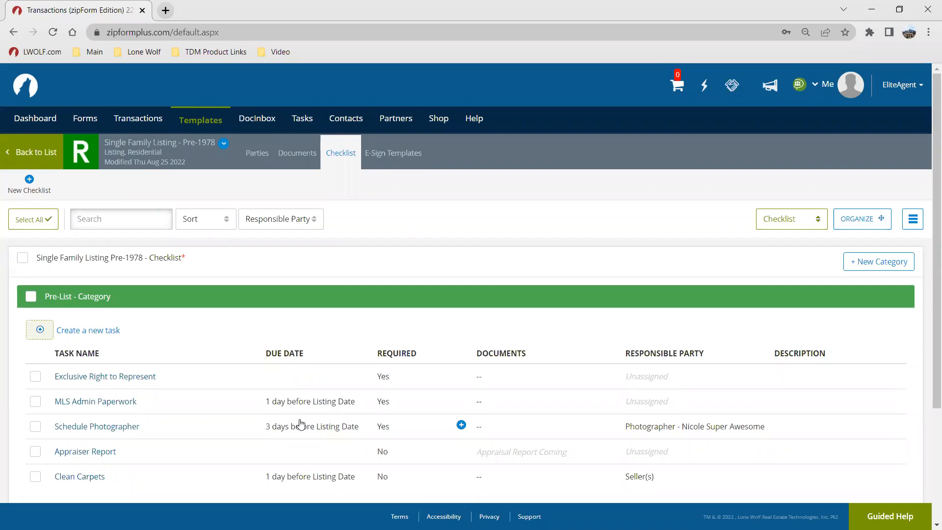
pyautogui.scroll(-2, 456, 363)
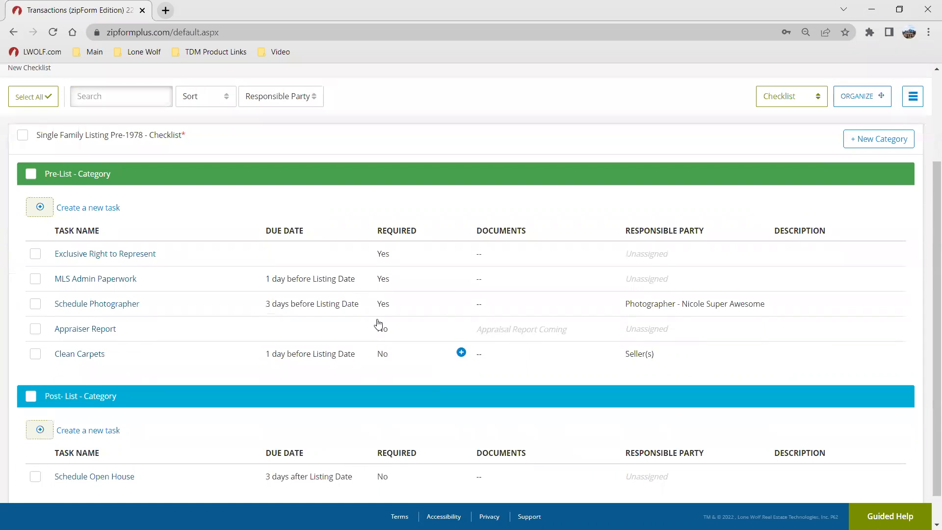
pyautogui.scroll(1, 267, 237)
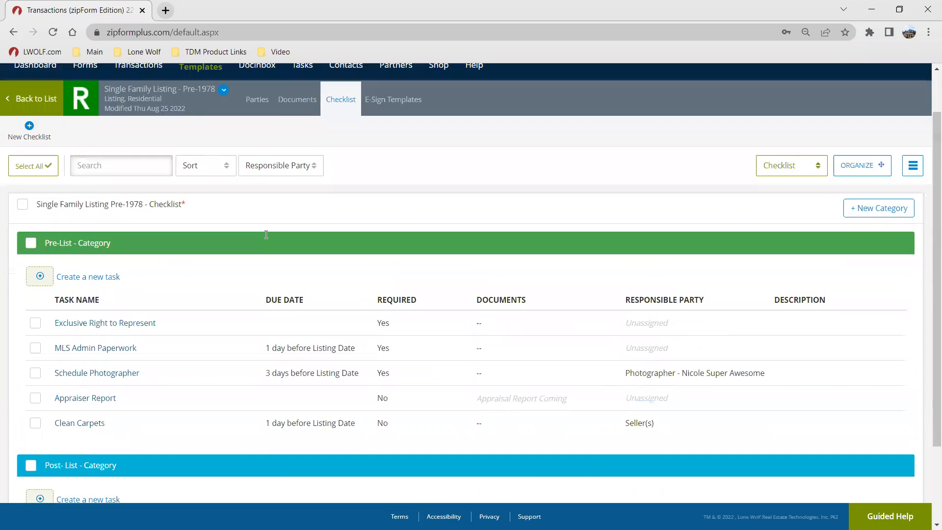
pyautogui.scroll(1, 267, 238)
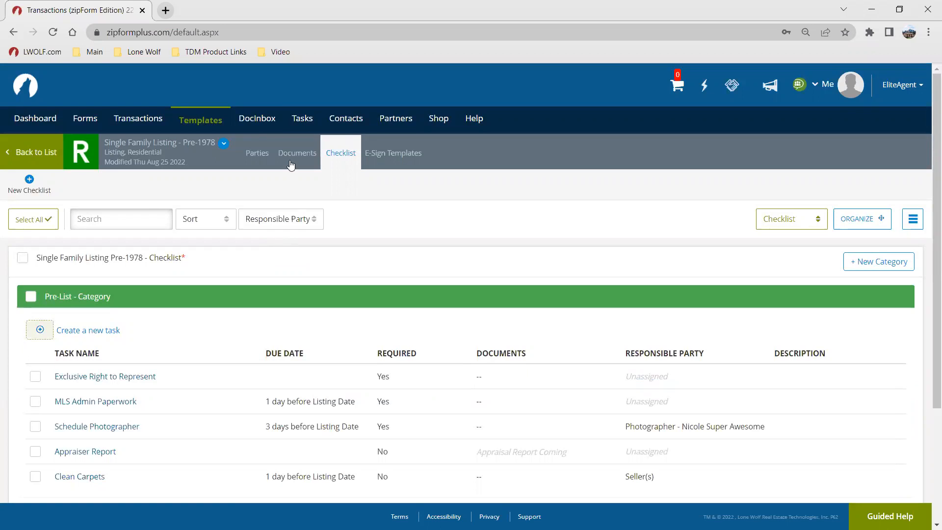
pyautogui.click(204, 120)
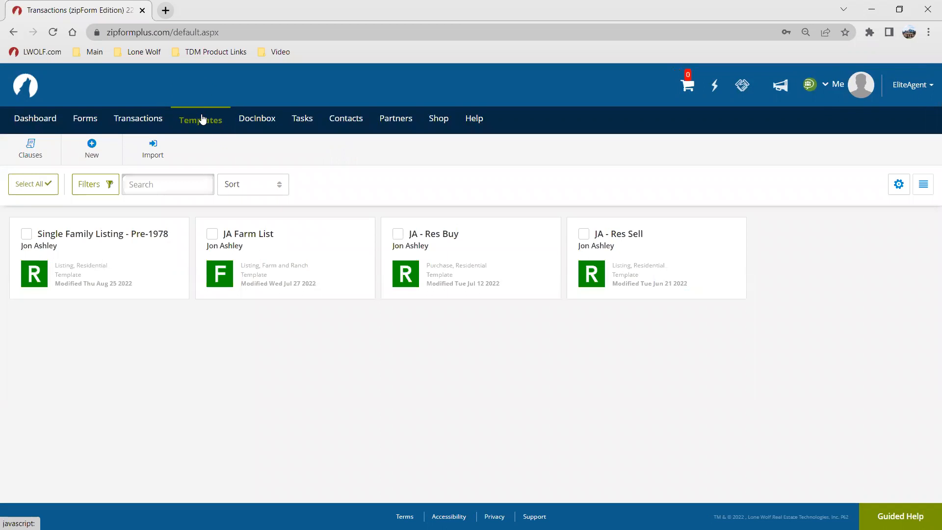
# Step: Open DocInbox documents and view the Addendum Basic document details
pyautogui.moveTo(257, 125)
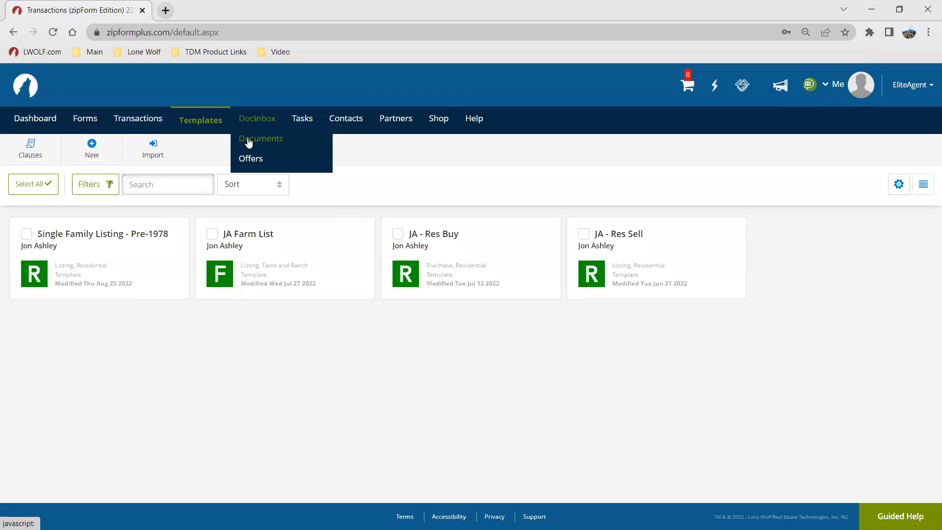
pyautogui.click(249, 142)
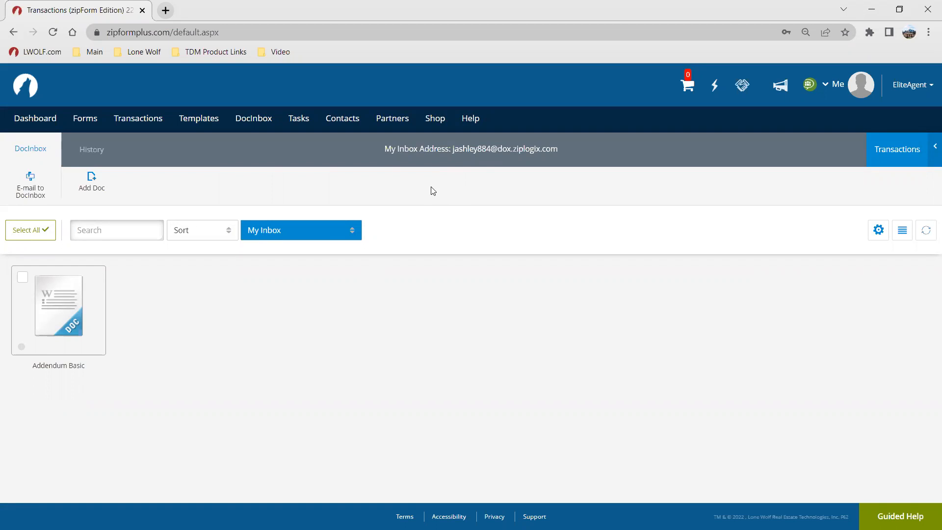
pyautogui.click(437, 157)
pyautogui.moveTo(94, 285)
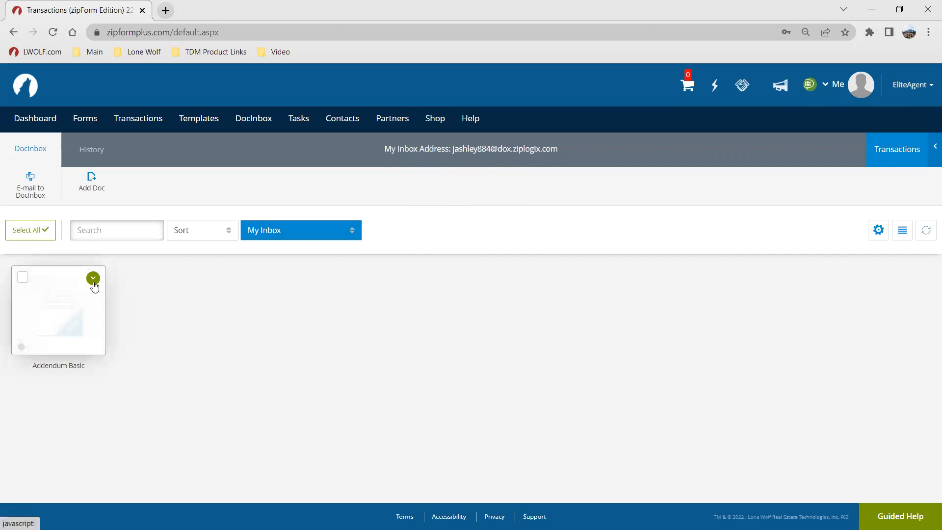
pyautogui.click(94, 281)
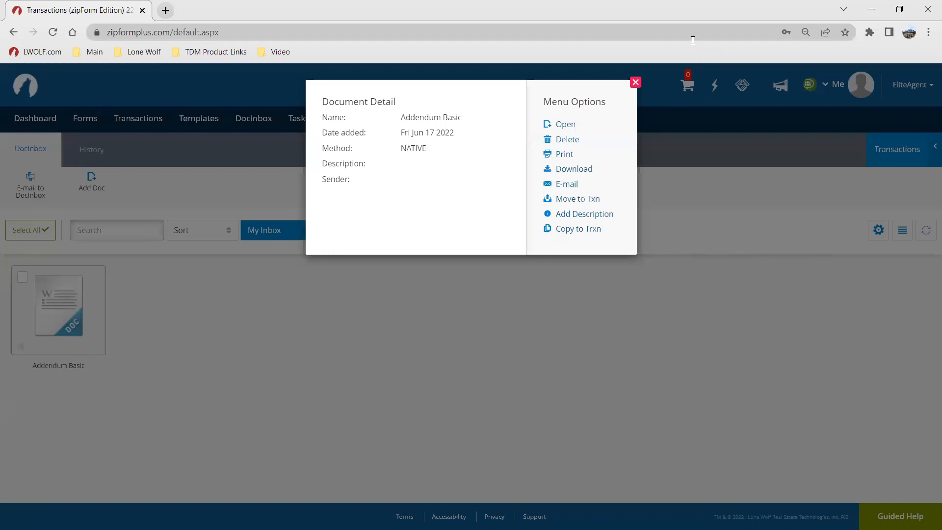
pyautogui.click(635, 82)
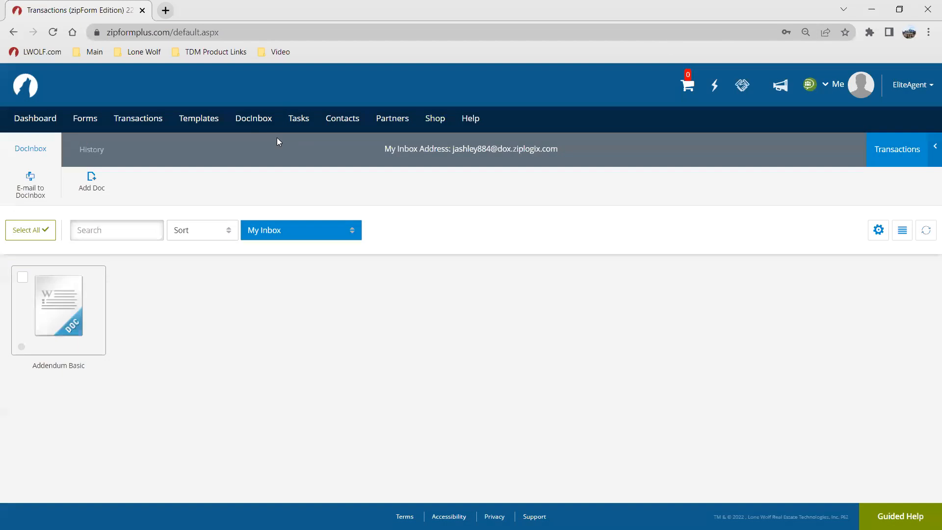
# Step: Open DocInbox Offers and review the OfferPlace receiving and notification settings
pyautogui.click(251, 120)
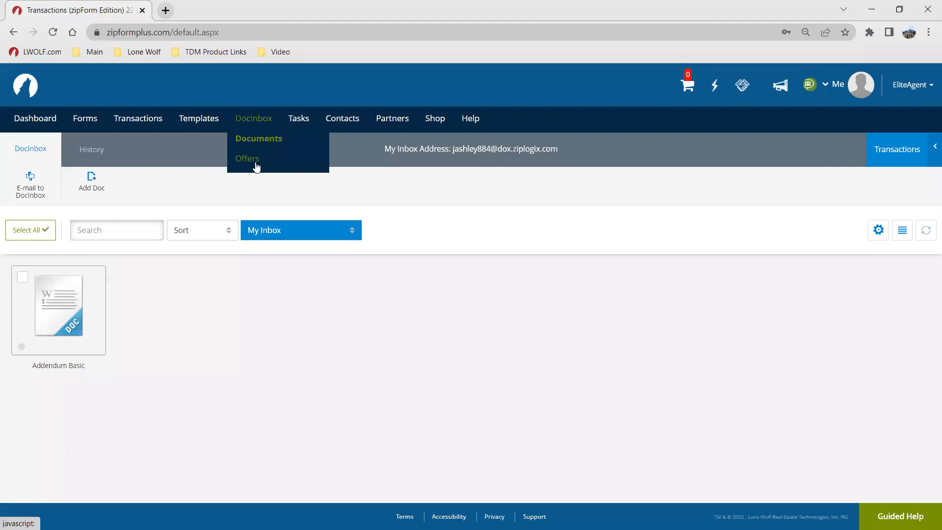
pyautogui.click(255, 166)
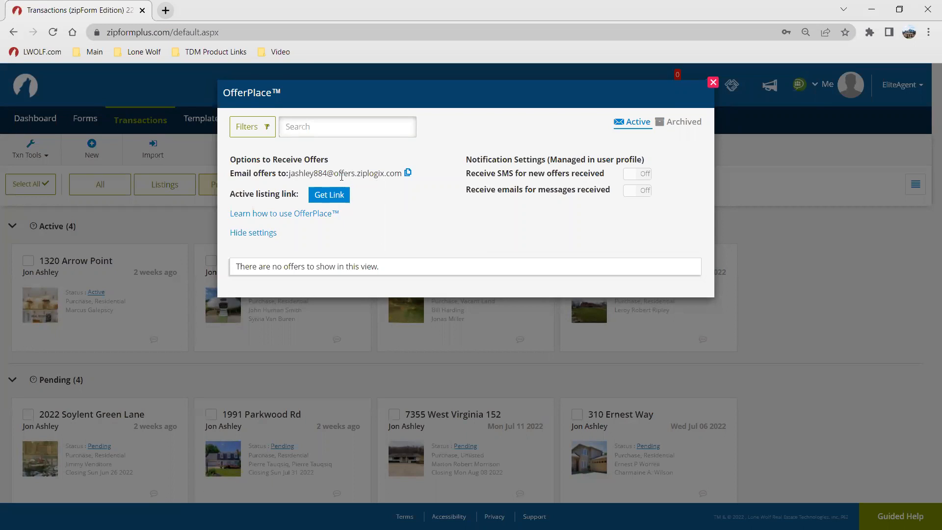
pyautogui.click(713, 82)
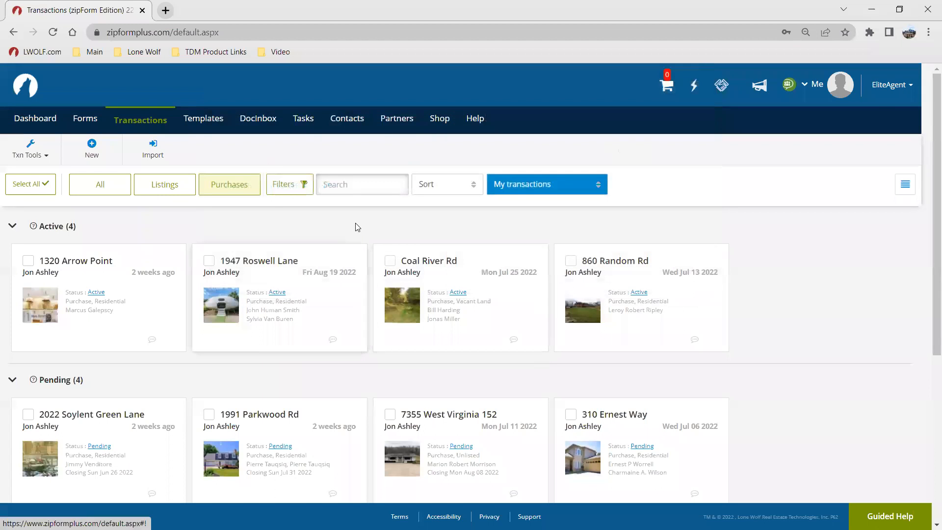
# Step: Open Tasks and scroll through the urgent tasks list
pyautogui.click(300, 119)
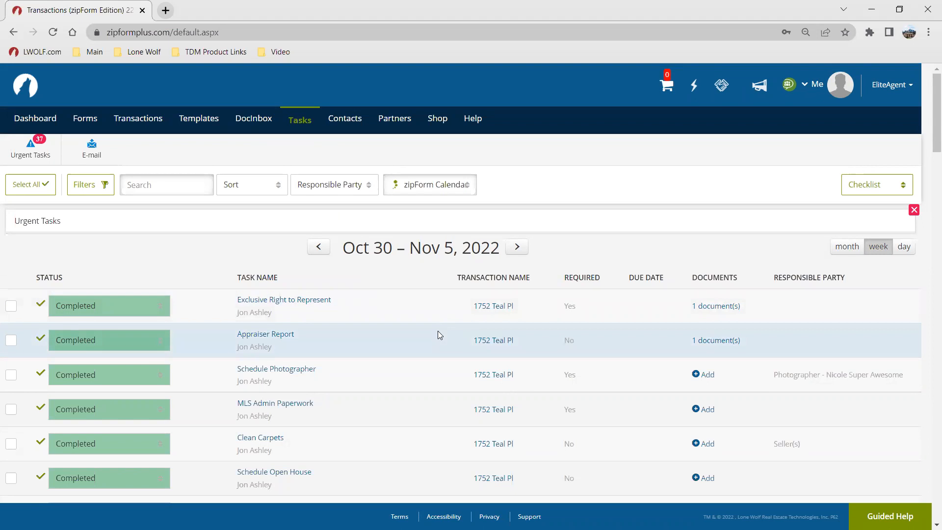
pyautogui.scroll(-1, 481, 383)
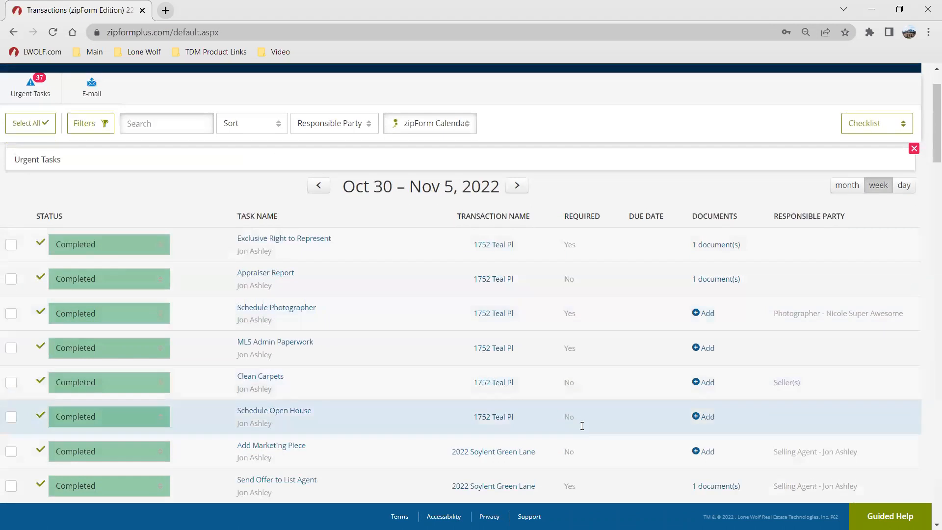
pyautogui.scroll(-1, 376, 271)
pyautogui.scroll(-2, 376, 271)
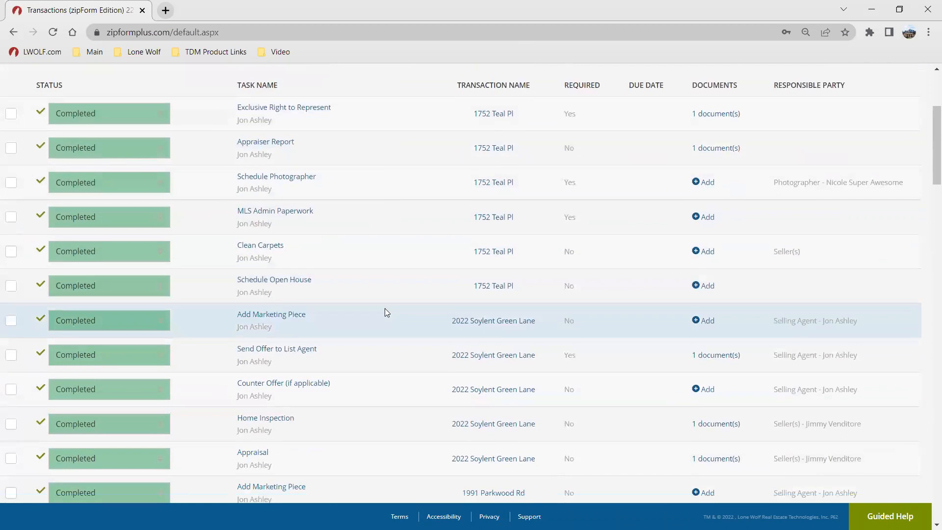
# Step: Open Contacts and browse the contact list
pyautogui.scroll(4, 434, 319)
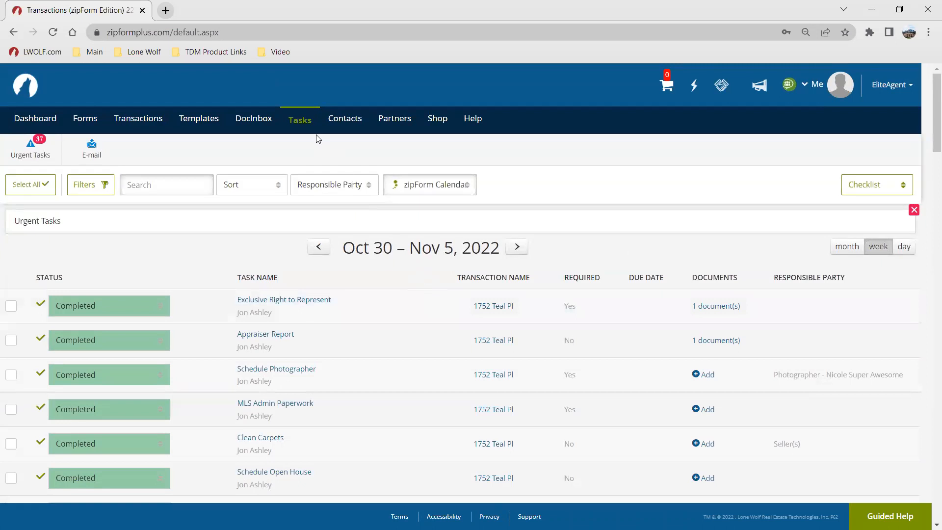
pyautogui.click(338, 123)
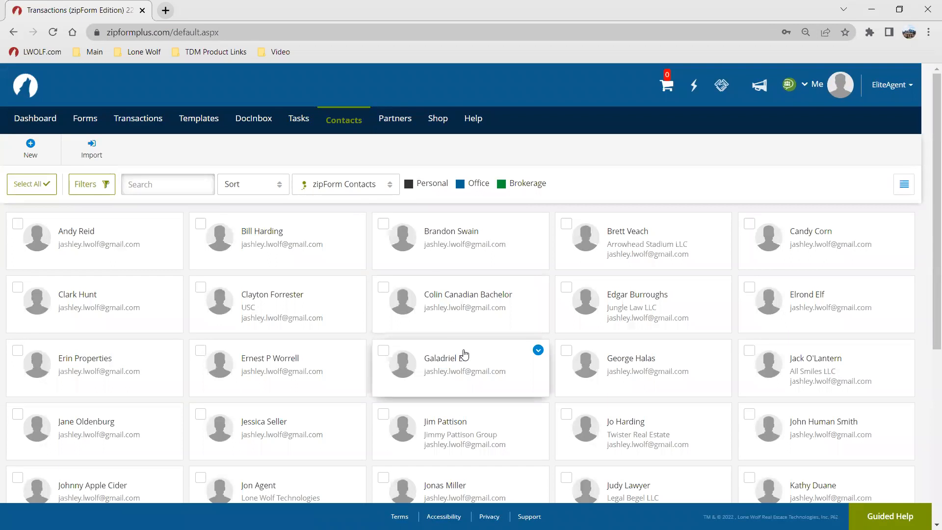
pyautogui.scroll(-1, 375, 383)
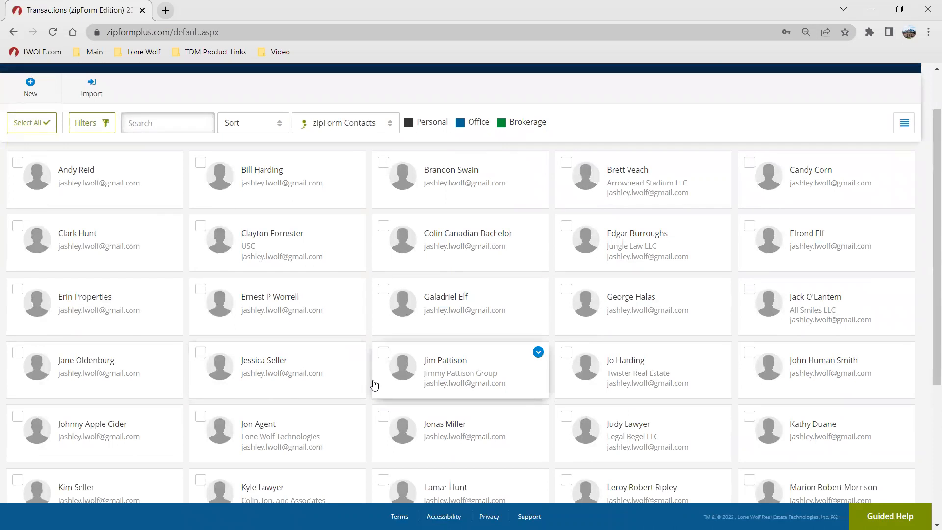
pyautogui.scroll(2, 365, 363)
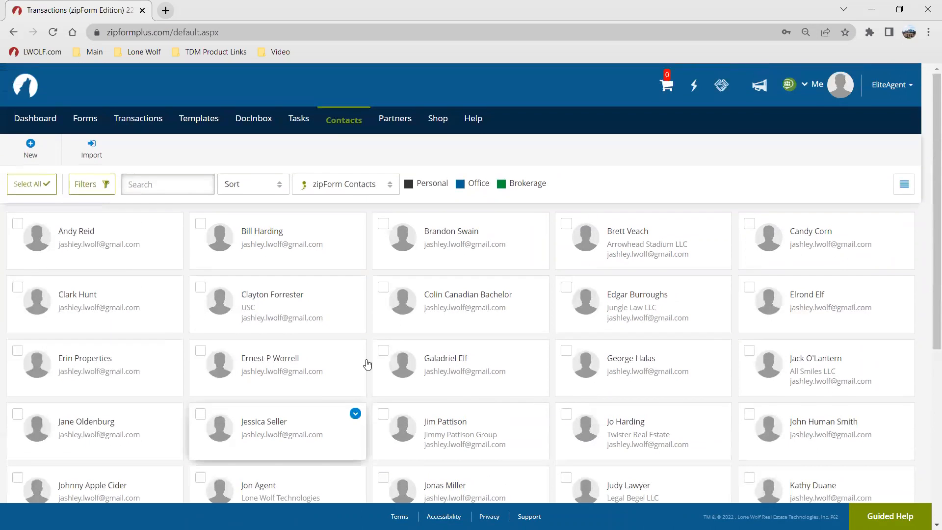
# Step: Open Partners and scroll through the marketplace integrations
pyautogui.click(395, 123)
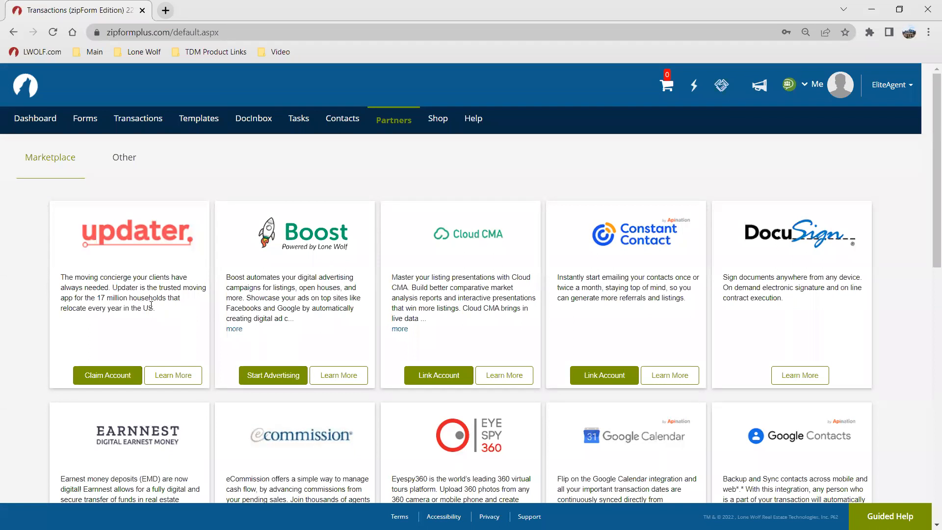
pyautogui.scroll(-3, 515, 316)
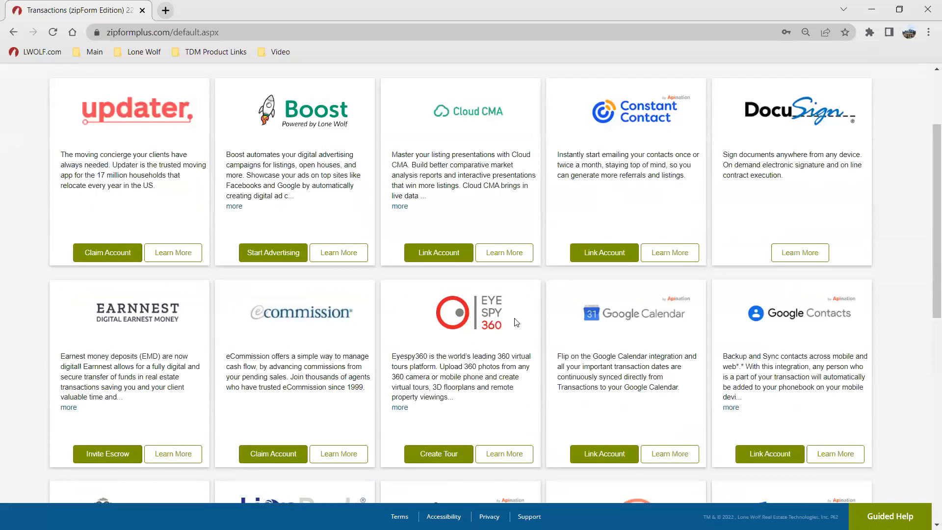
pyautogui.scroll(-1, 515, 318)
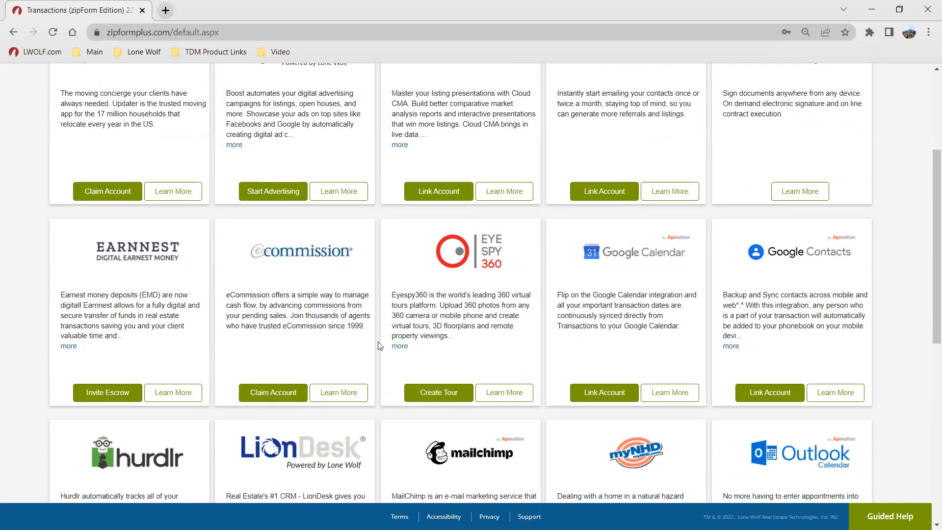
pyautogui.scroll(-1, 516, 313)
pyautogui.scroll(-5, 516, 312)
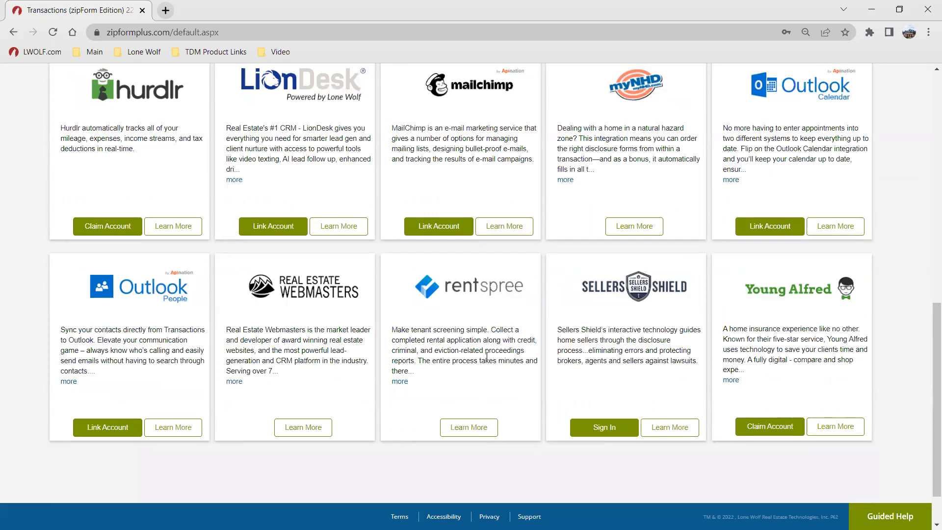
pyautogui.scroll(7, 484, 346)
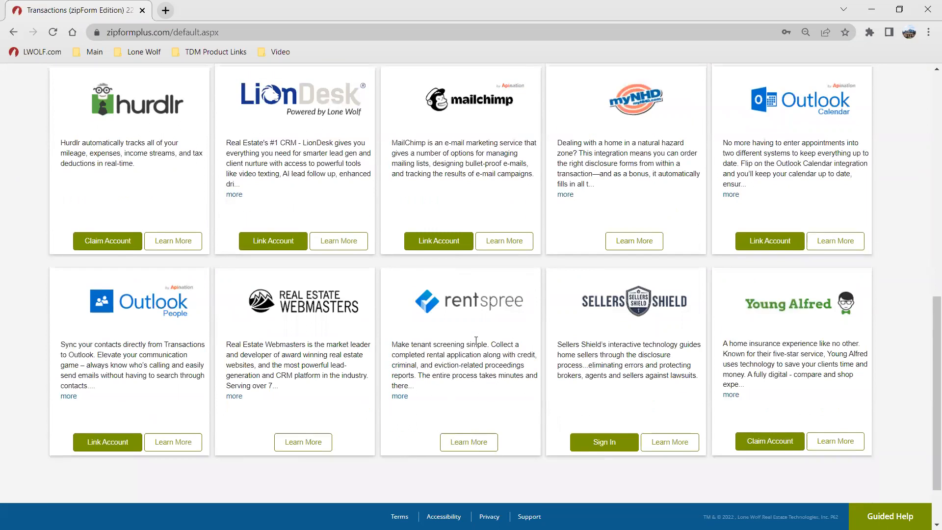
pyautogui.scroll(3, 472, 325)
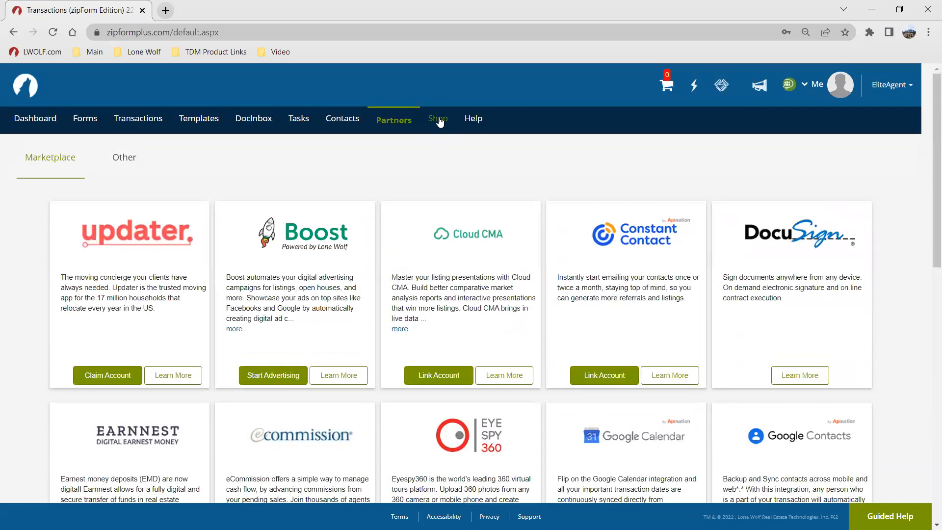
# Step: Open the Shop, scroll through its products, and close it
pyautogui.click(438, 118)
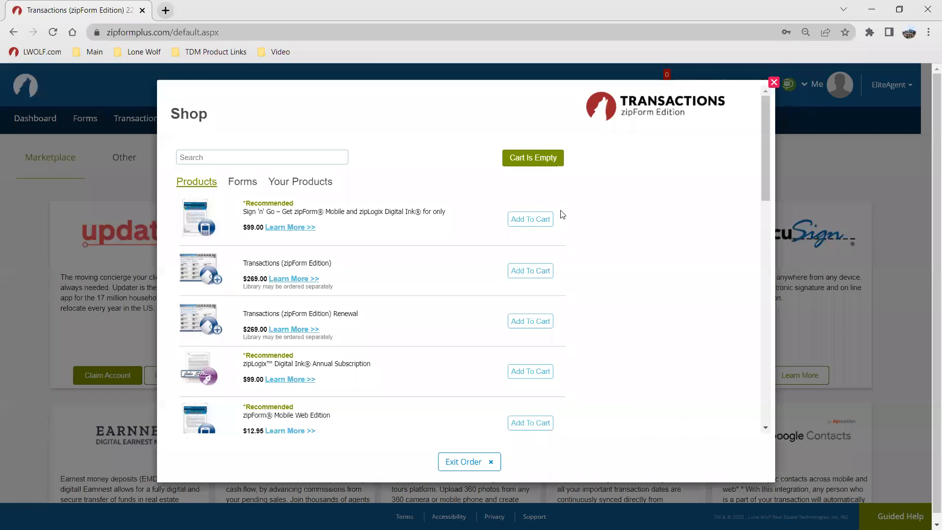
pyautogui.scroll(-3, 442, 274)
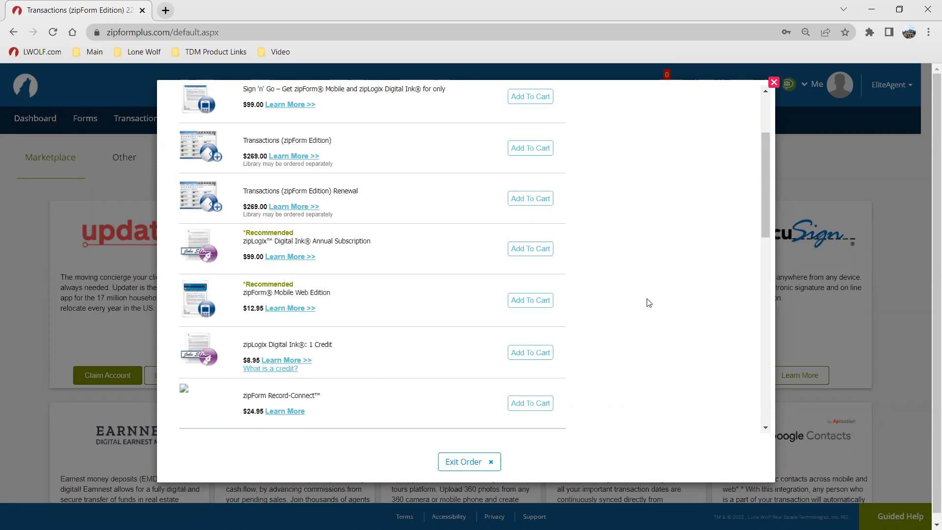
pyautogui.scroll(3, 646, 300)
pyautogui.click(773, 82)
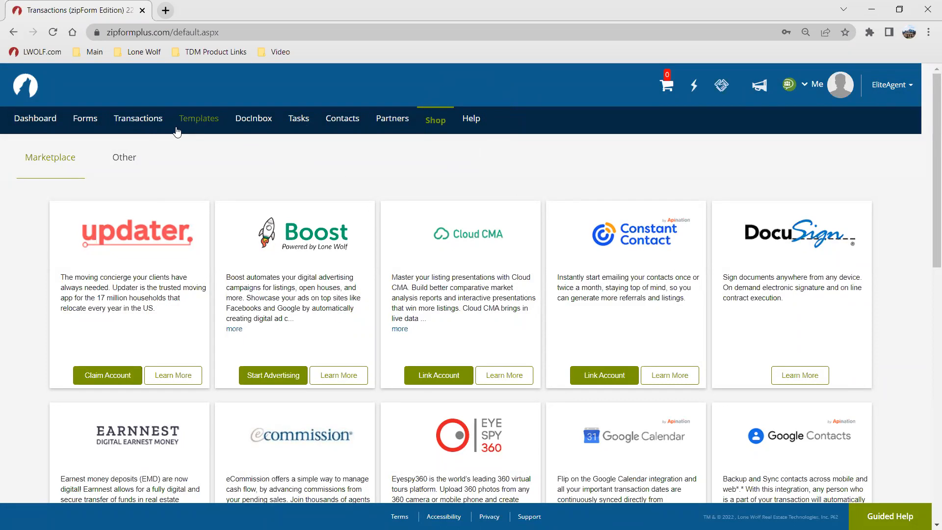
# Step: Start creating a new listing transaction from Transactions
pyautogui.click(134, 126)
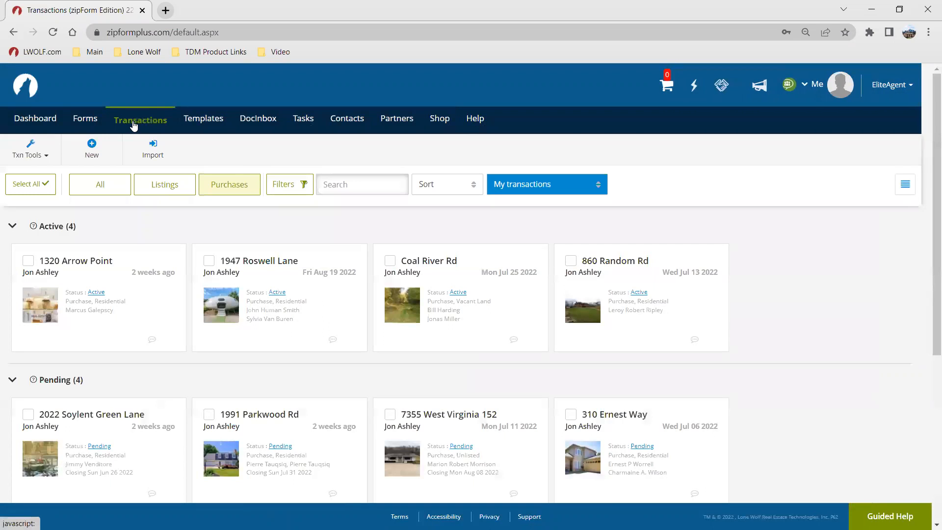
pyautogui.click(133, 125)
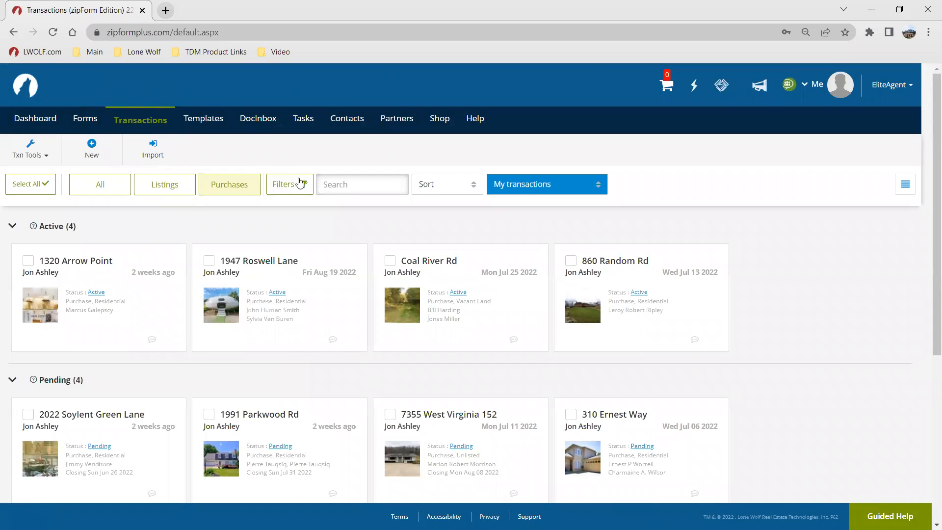
pyautogui.click(93, 154)
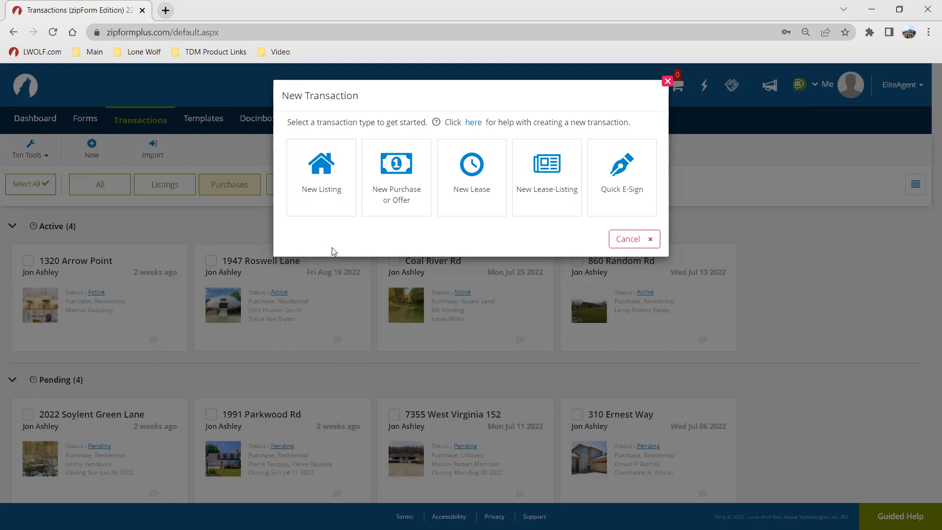
pyautogui.click(343, 211)
pyautogui.click(644, 205)
pyautogui.click(316, 201)
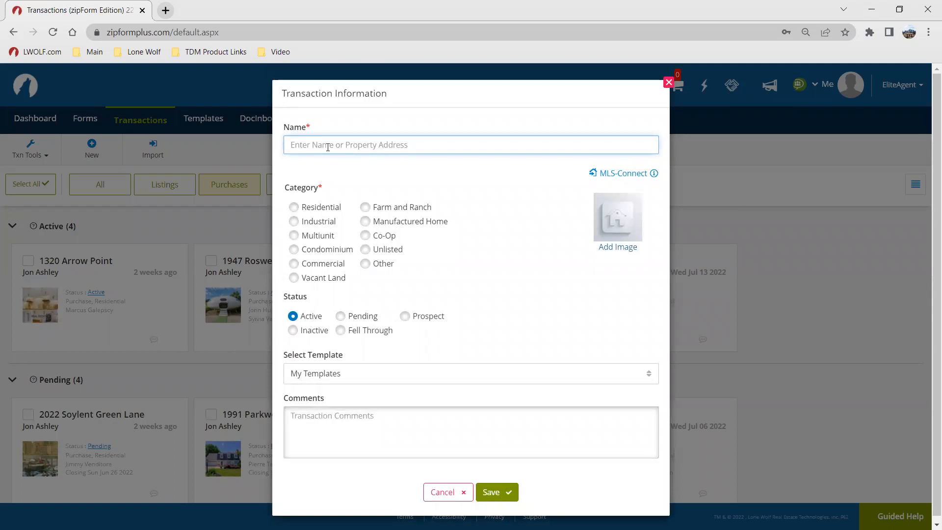
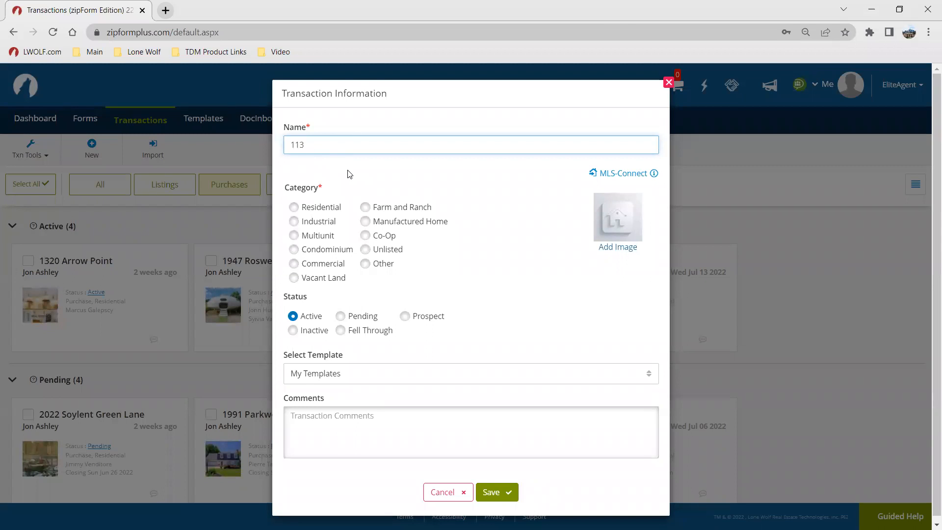
pyautogui.click(308, 212)
# Step: Add the Triangle Cabin photo from the House Thumb Photo folder as the transaction image
pyautogui.click(613, 248)
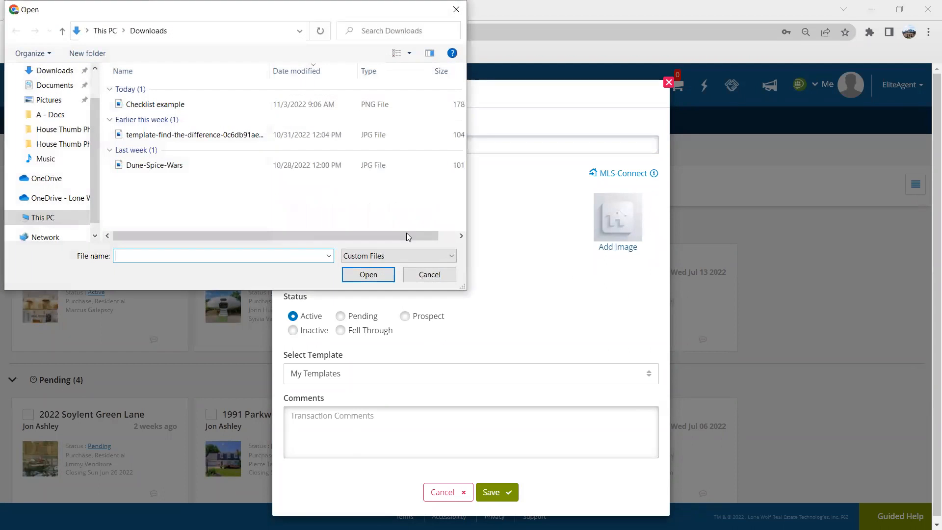
pyautogui.click(51, 114)
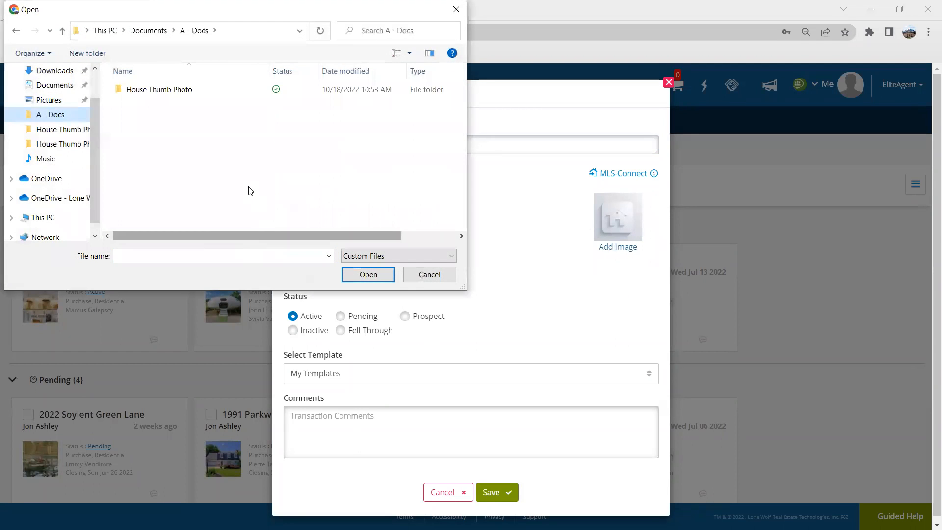
pyautogui.doubleClick(168, 91)
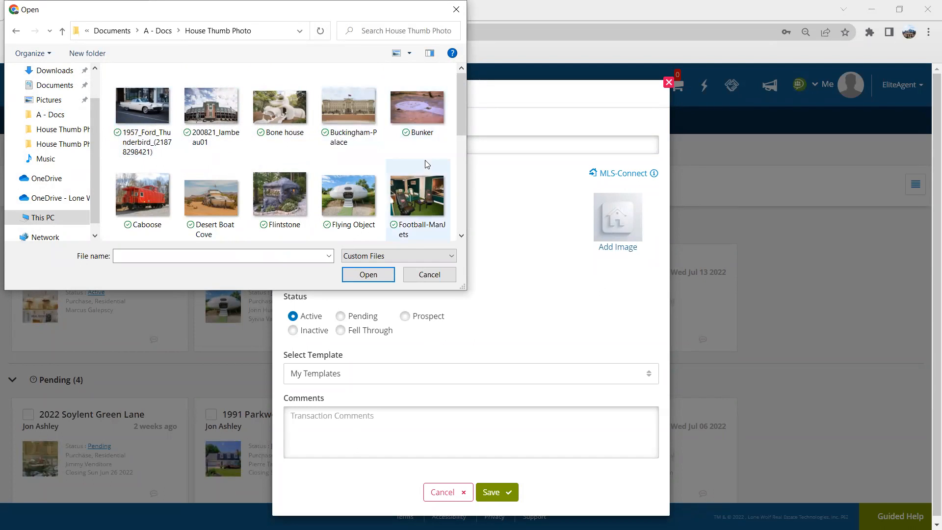
pyautogui.scroll(-1, 317, 177)
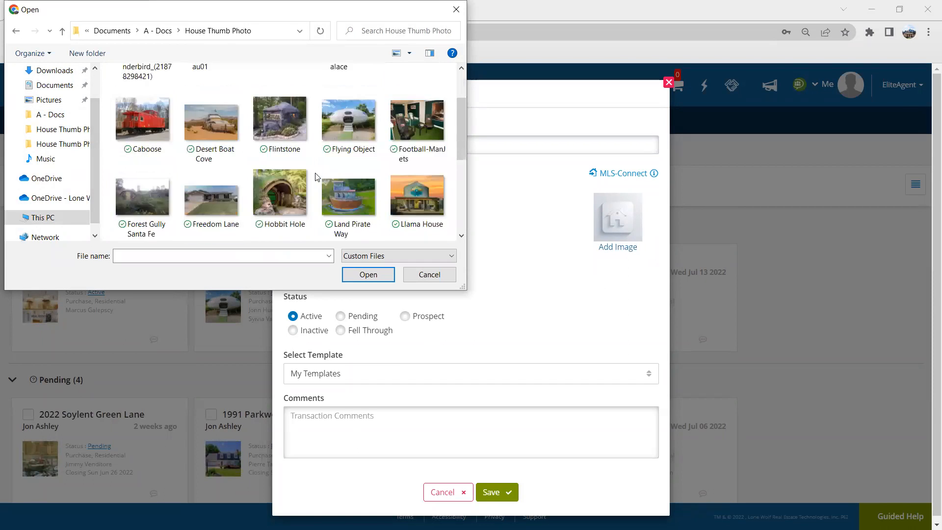
pyautogui.scroll(-2, 317, 177)
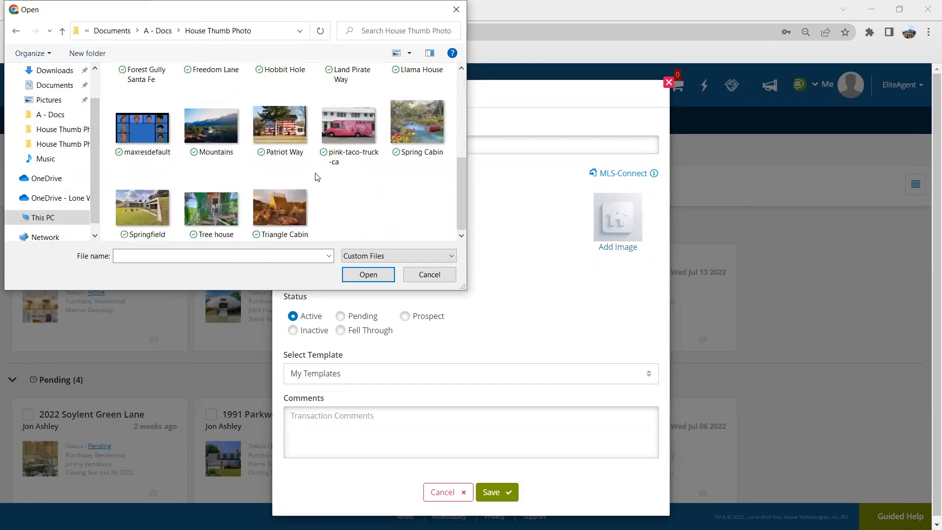
pyautogui.click(272, 210)
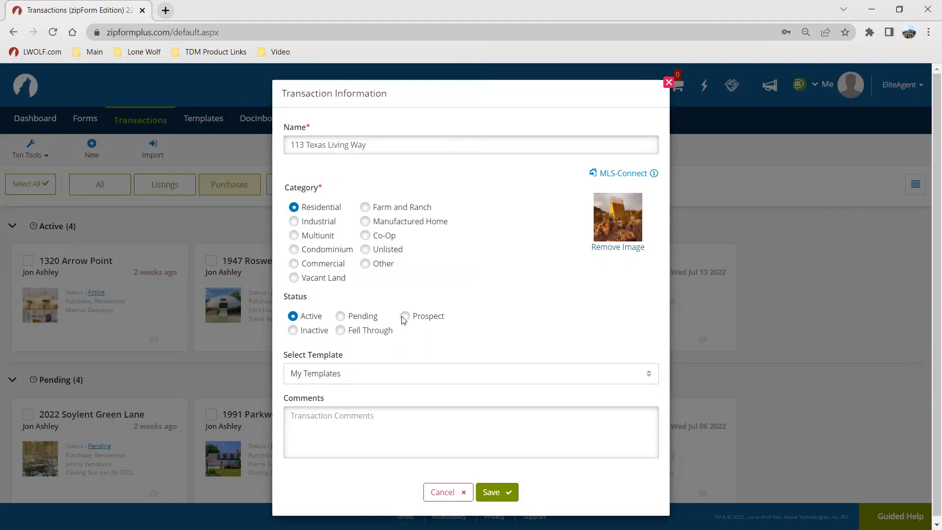
# Step: Set the transaction status to Prospect and save it
pyautogui.click(415, 319)
pyautogui.click(415, 319)
pyautogui.click(508, 492)
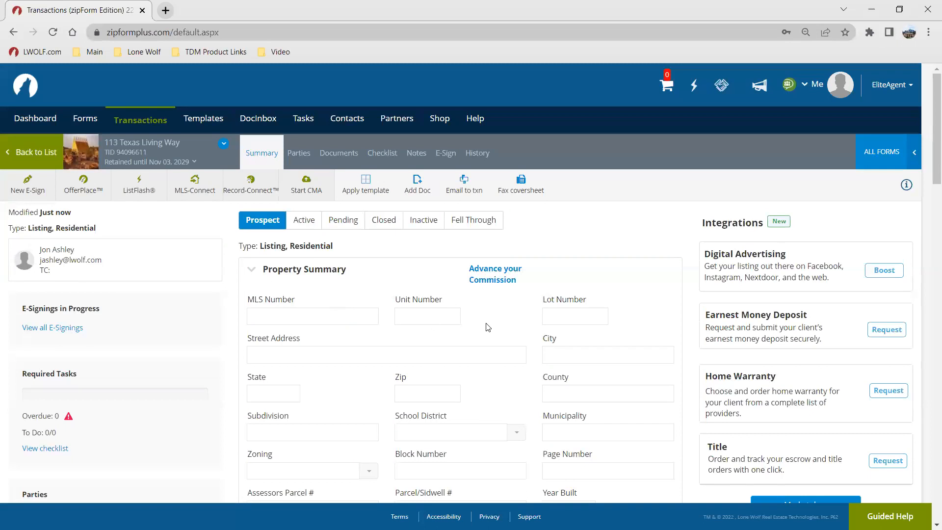
pyautogui.scroll(-1, 466, 326)
pyautogui.click(355, 275)
pyautogui.scroll(1, 355, 275)
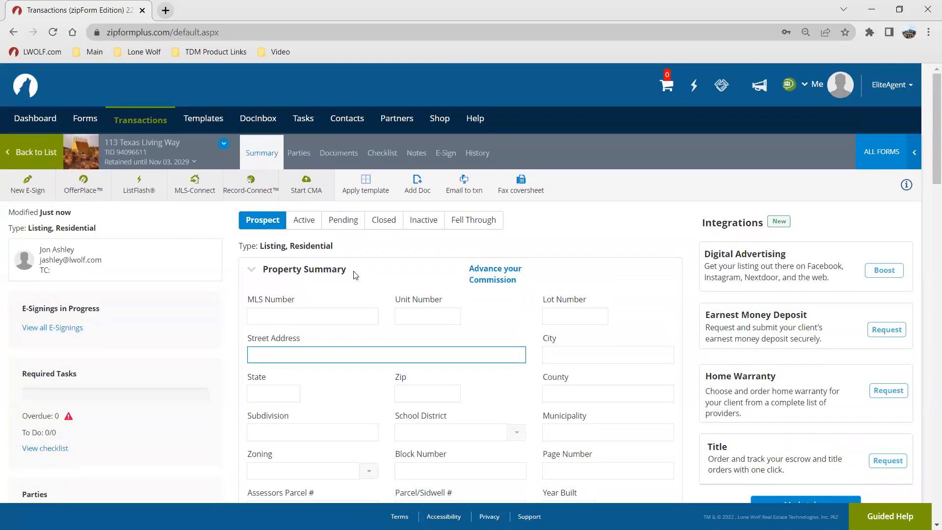
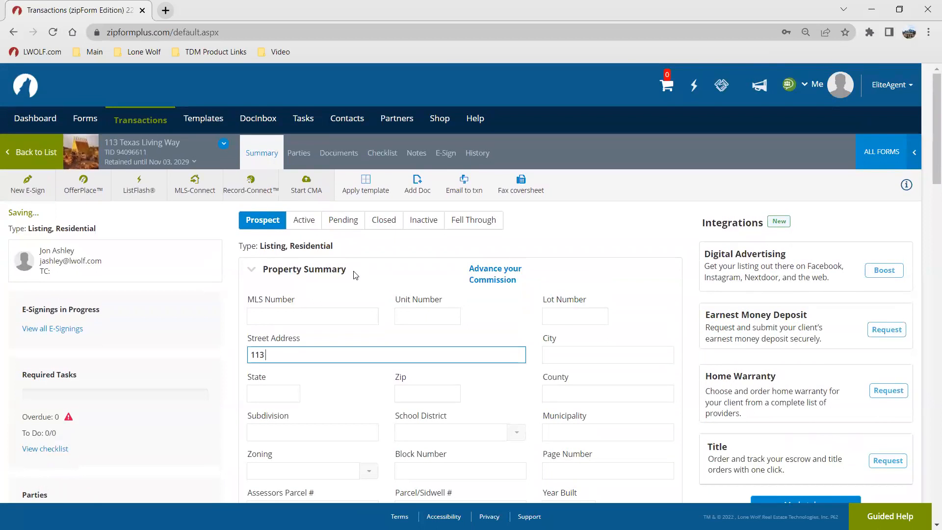
pyautogui.press('Tab')
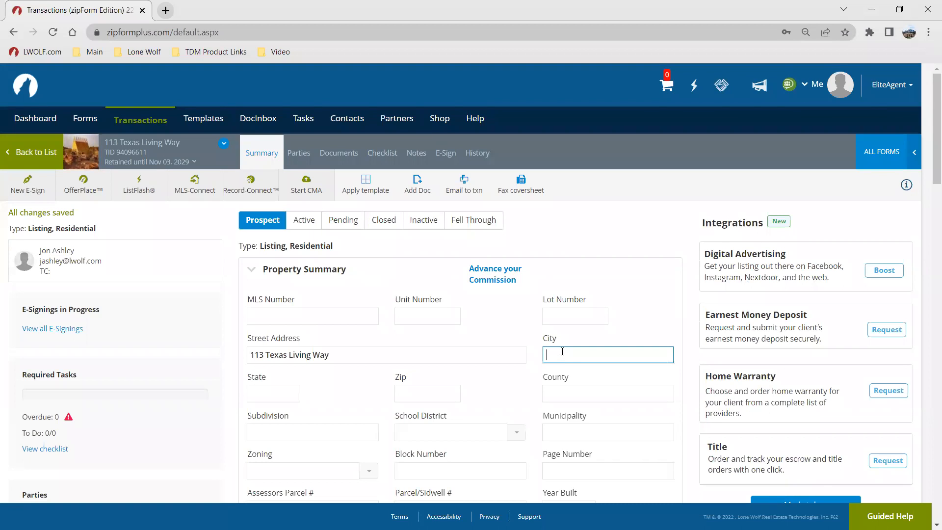
# Step: Enter Gun Barrel City as the city and TX as the state
pyautogui.write('Gun Barrel City')
pyautogui.press('Tab')
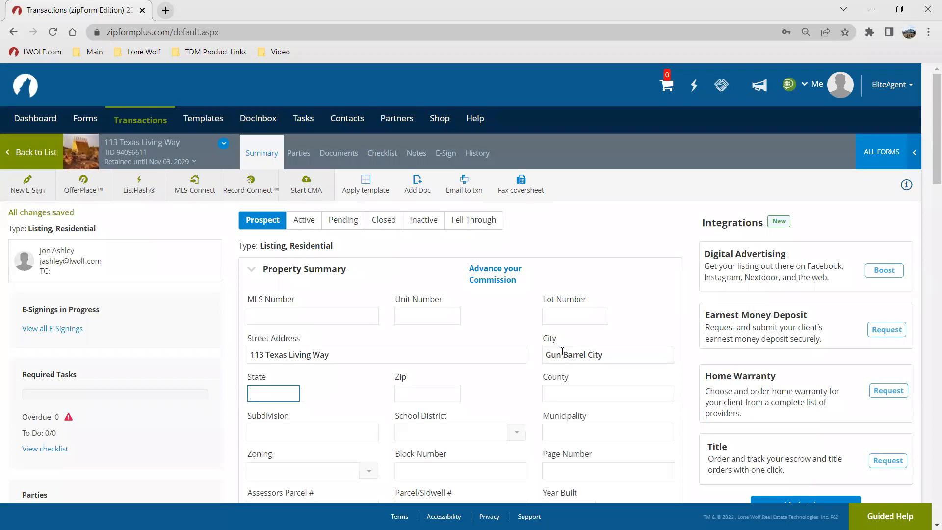
pyautogui.write('TX')
pyautogui.press('Tab')
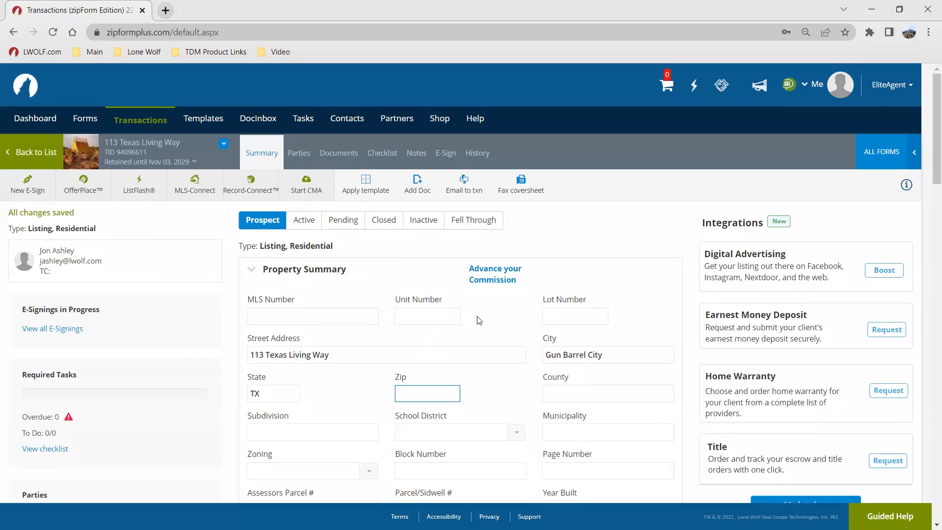
# Step: Set the property's Year Built to 2000
pyautogui.scroll(-1, 477, 319)
pyautogui.scroll(-1, 474, 316)
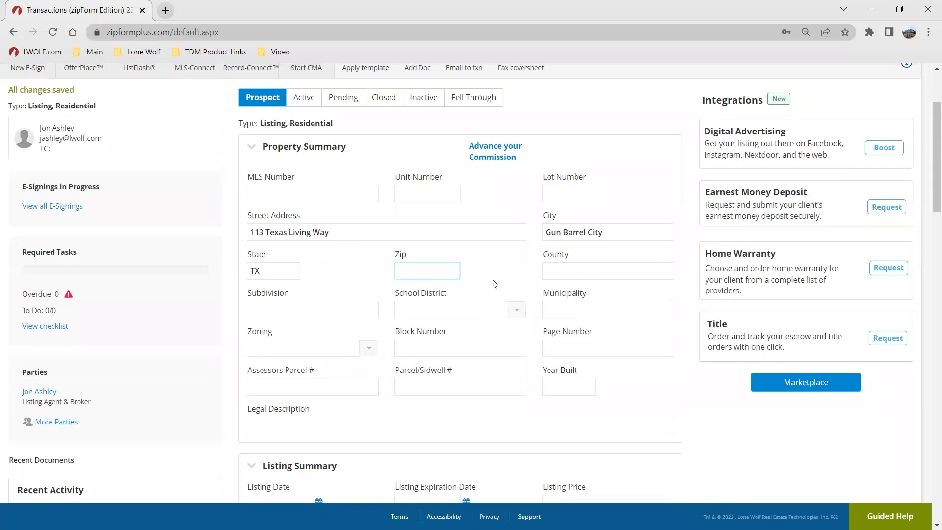
pyautogui.click(529, 279)
pyautogui.scroll(-1, 559, 329)
pyautogui.click(551, 328)
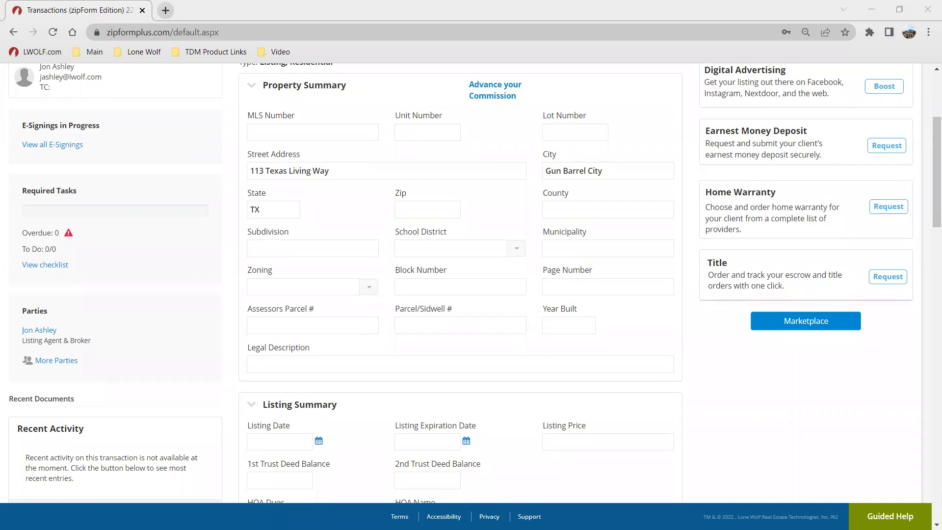
pyautogui.click(550, 327)
pyautogui.click(554, 328)
pyautogui.write('1996')
pyautogui.doubleClick(557, 325)
pyautogui.write('2000')
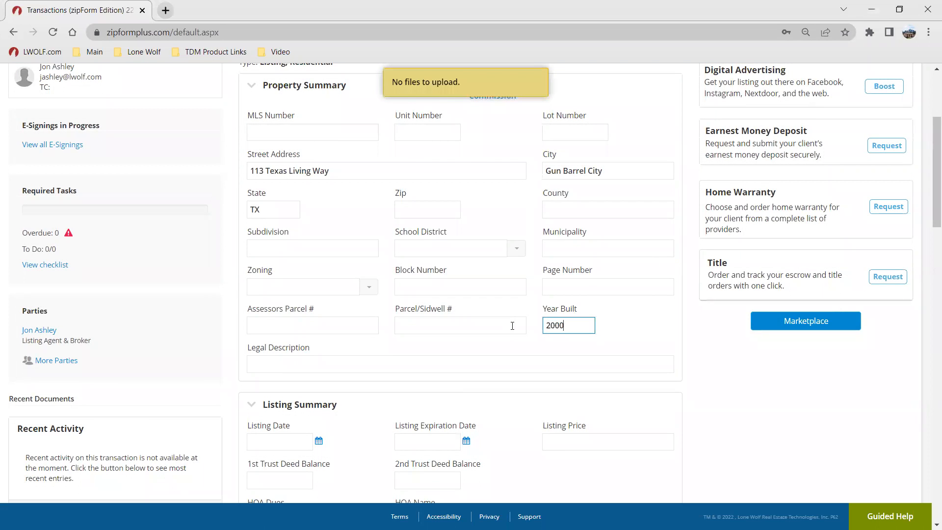
pyautogui.click(617, 339)
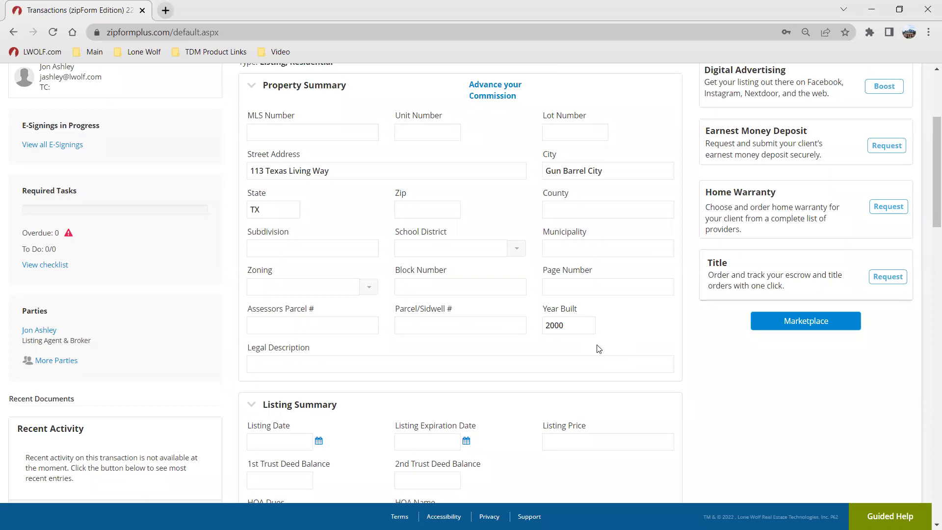
# Step: Set the listing date to 11/05/2022 using the date picker
pyautogui.scroll(-1, 641, 355)
pyautogui.scroll(-5, 641, 356)
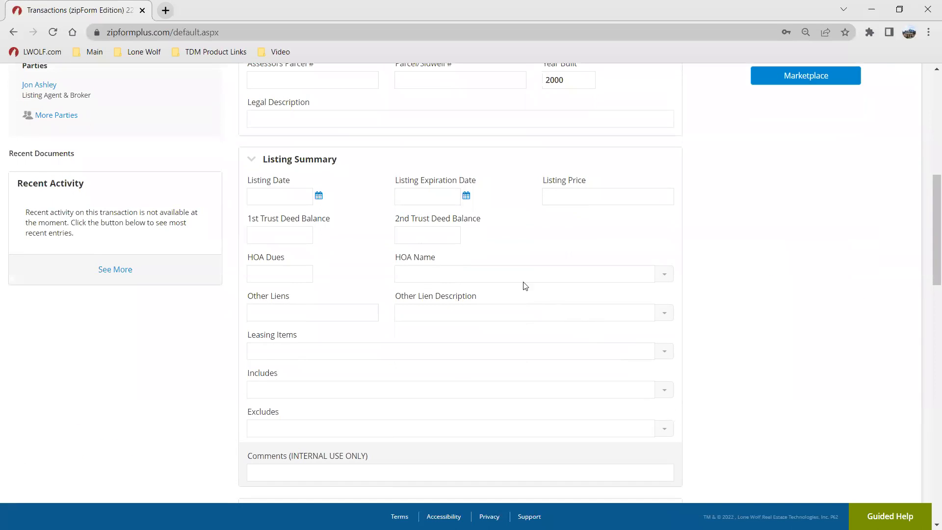
pyautogui.click(275, 197)
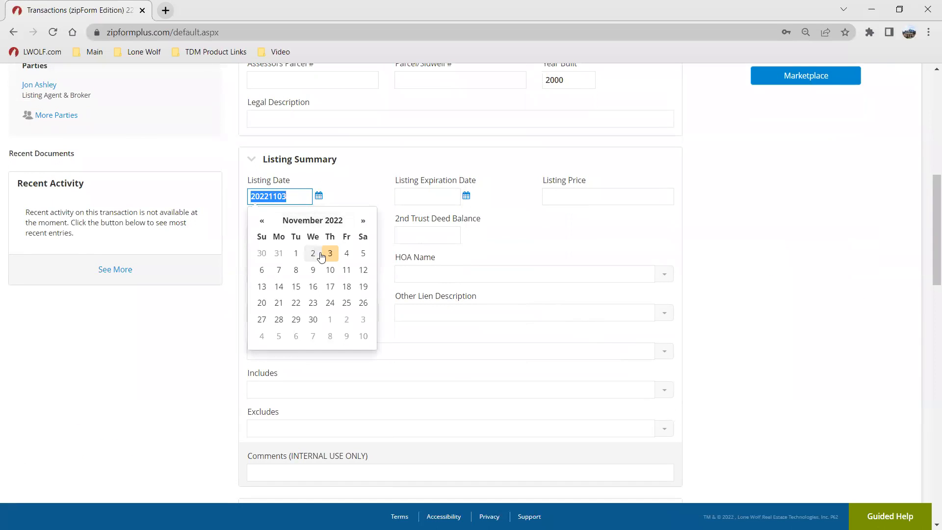
pyautogui.click(363, 253)
# Step: Enter 275000 as the listing price
pyautogui.scroll(1, 510, 258)
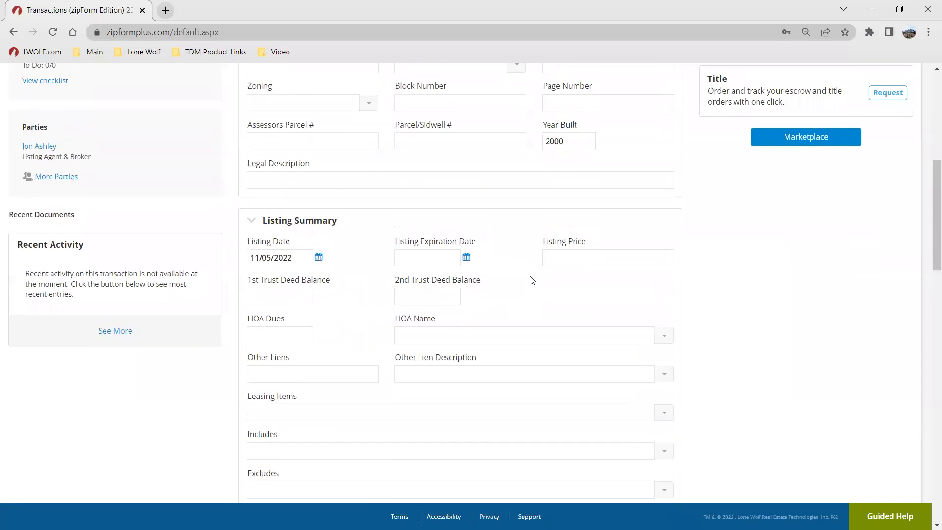
pyautogui.click(579, 255)
pyautogui.write('275000')
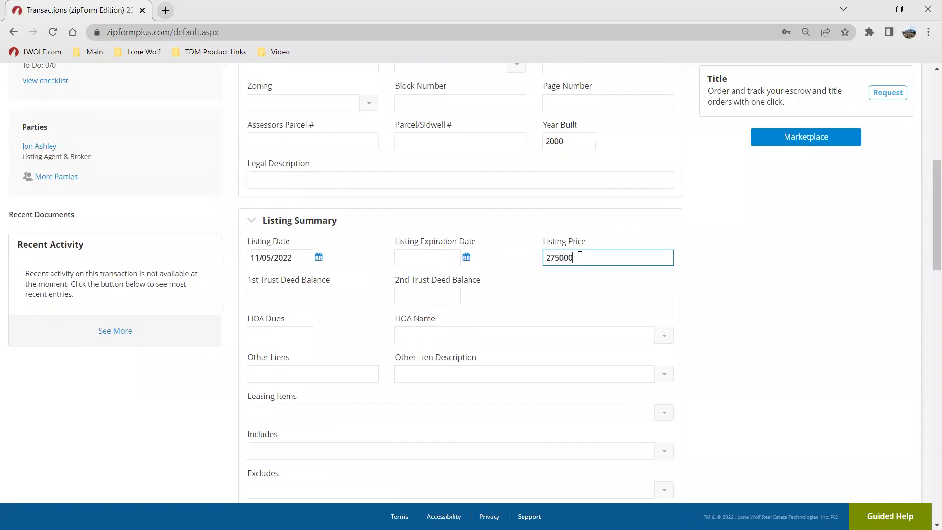
pyautogui.click(437, 293)
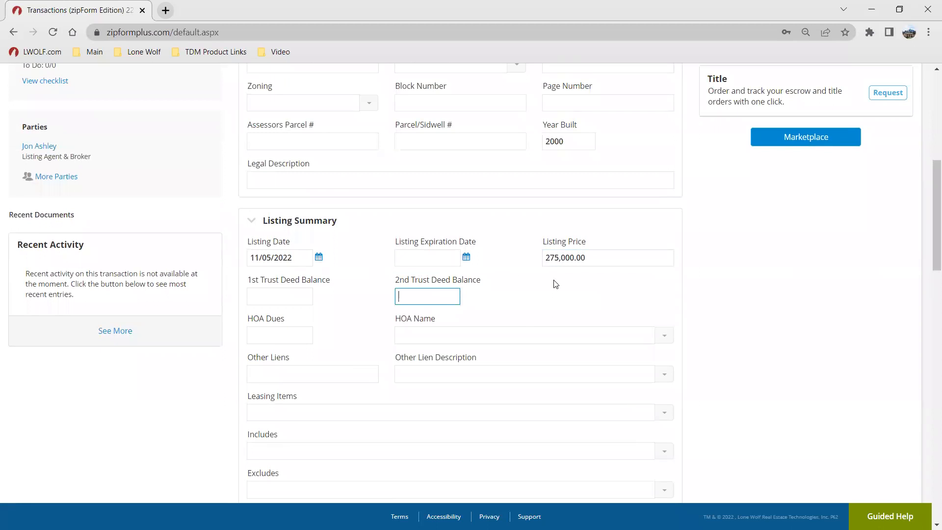
# Step: Review the property summary and listing summary fields of the transaction
pyautogui.scroll(-1, 399, 284)
pyautogui.scroll(1, 531, 249)
pyautogui.scroll(-1, 471, 319)
pyautogui.scroll(-7, 471, 319)
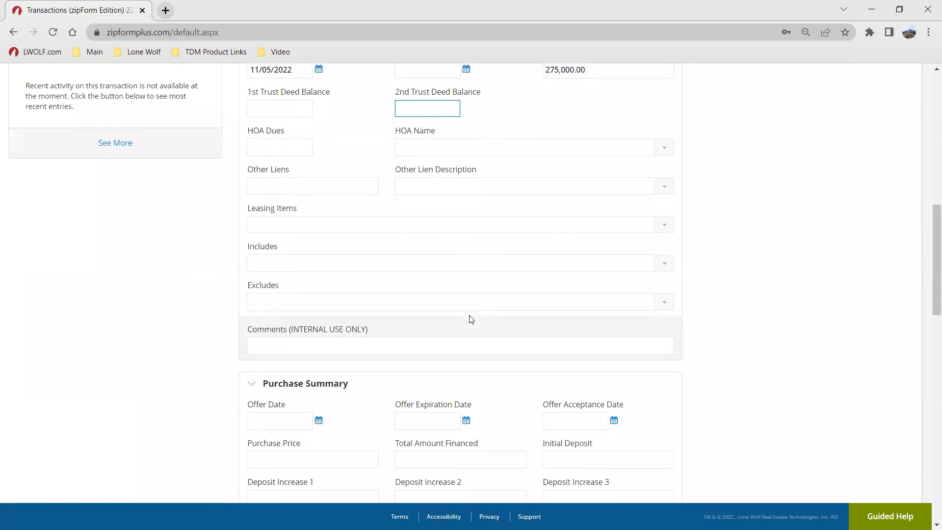
pyautogui.scroll(-2, 333, 234)
pyautogui.scroll(6, 333, 233)
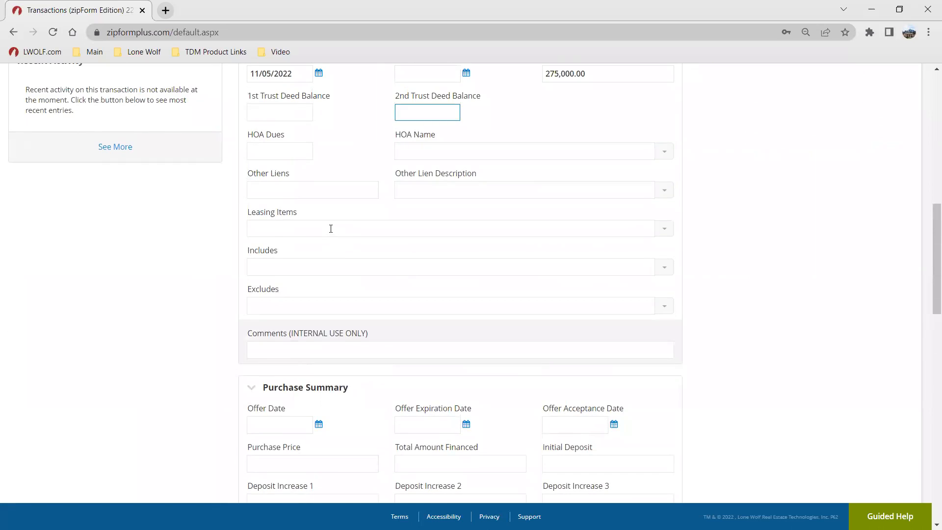
pyautogui.scroll(1, 347, 225)
pyautogui.scroll(8, 348, 225)
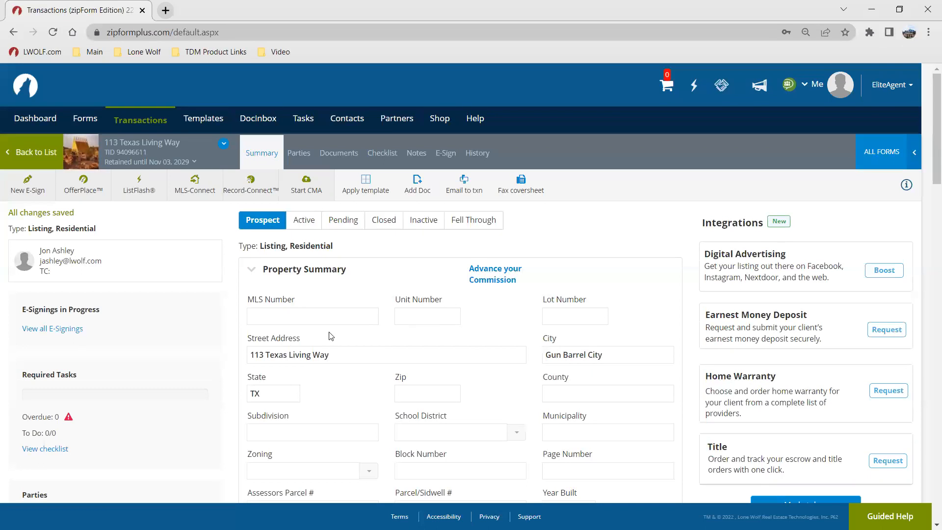
pyautogui.scroll(-1, 103, 275)
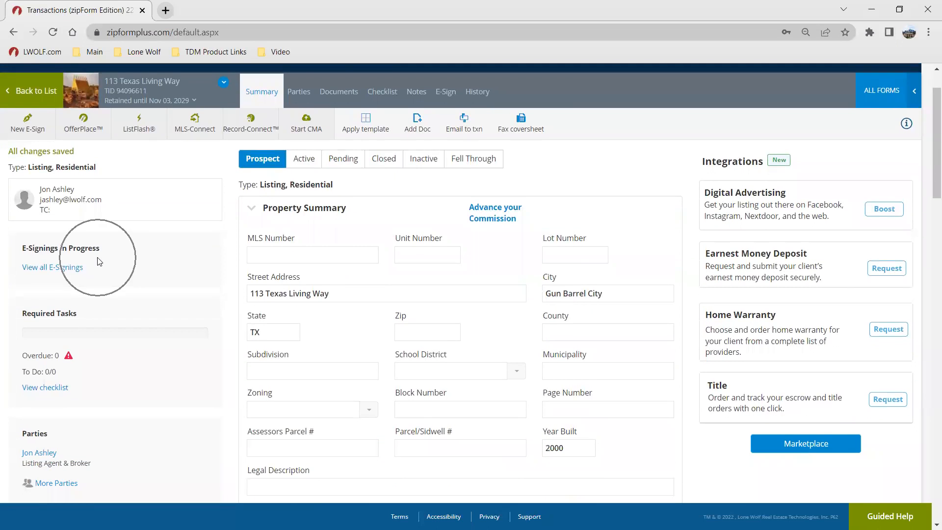
pyautogui.scroll(-2, 98, 261)
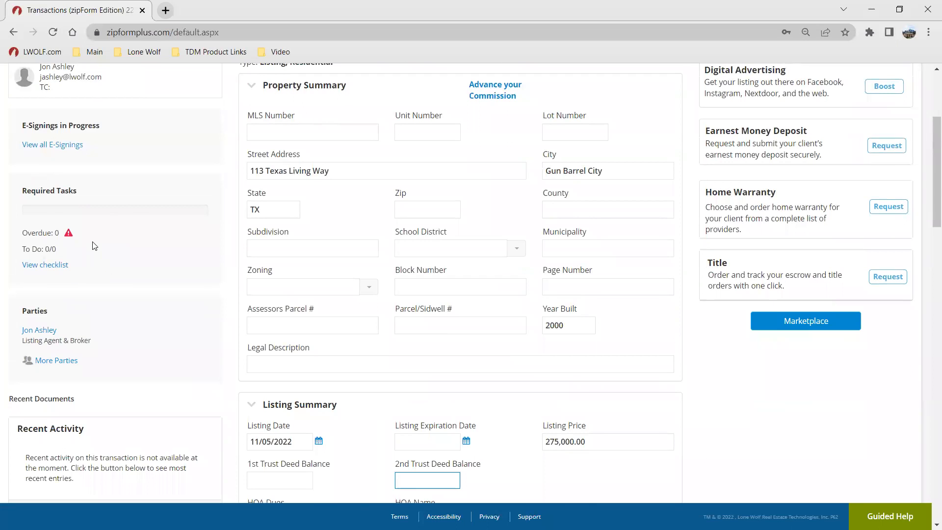
pyautogui.scroll(-2, 100, 252)
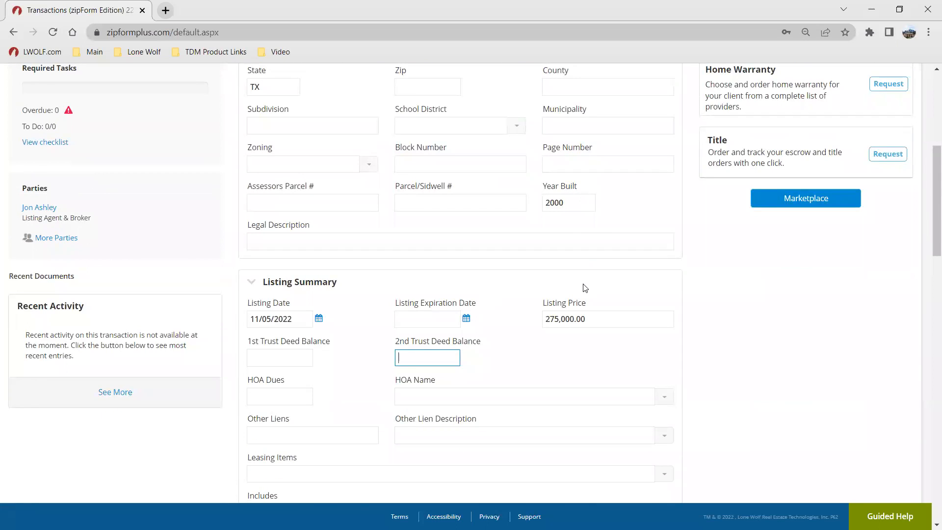
pyautogui.scroll(5, 584, 289)
pyautogui.scroll(-1, 705, 293)
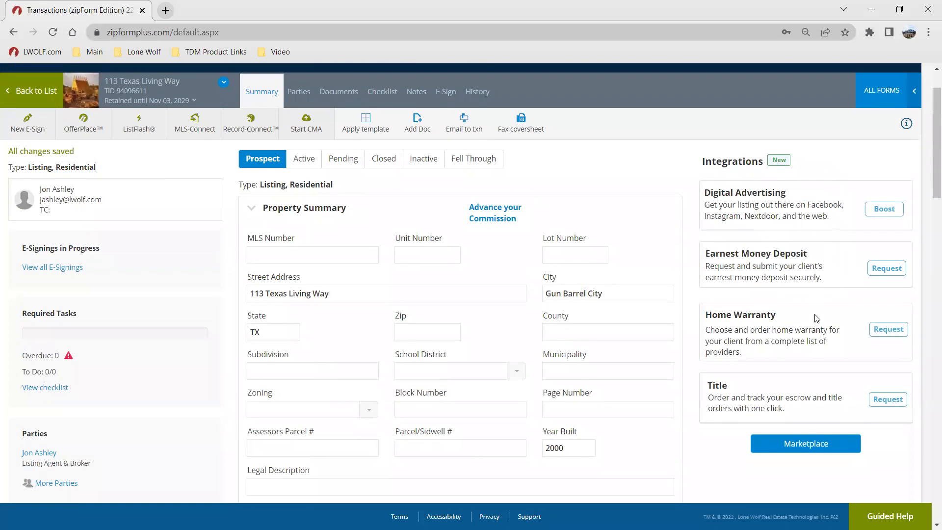
pyautogui.scroll(-1, 637, 271)
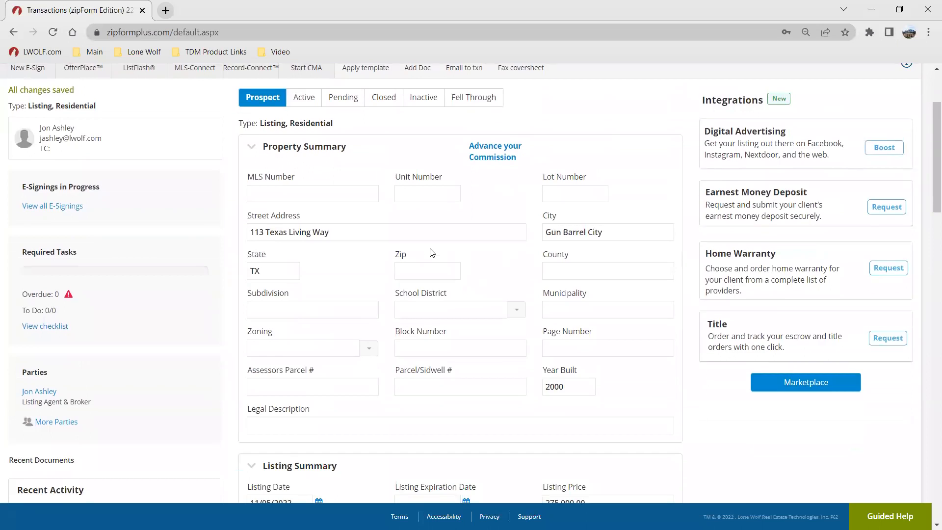
pyautogui.scroll(2, 432, 255)
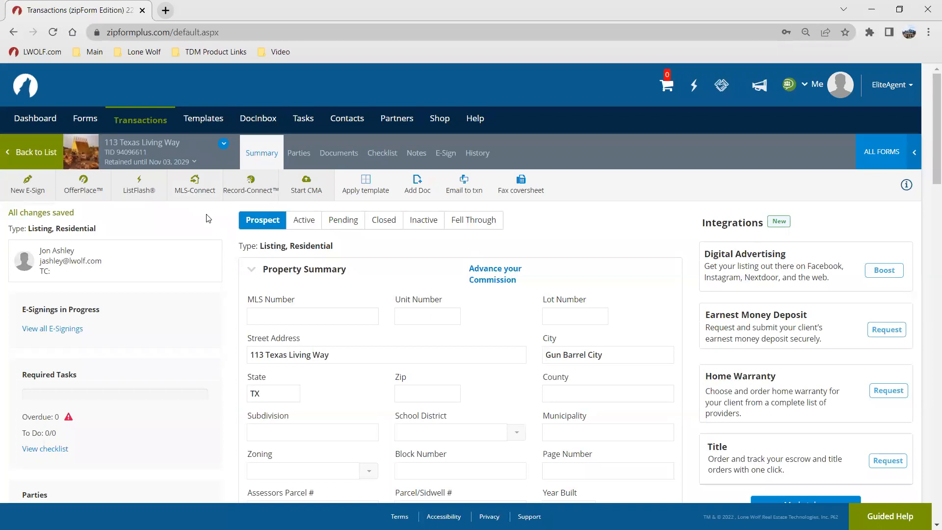
# Step: Open the MLS-Connect listing import, cancel it, and return to the transaction list
pyautogui.click(193, 182)
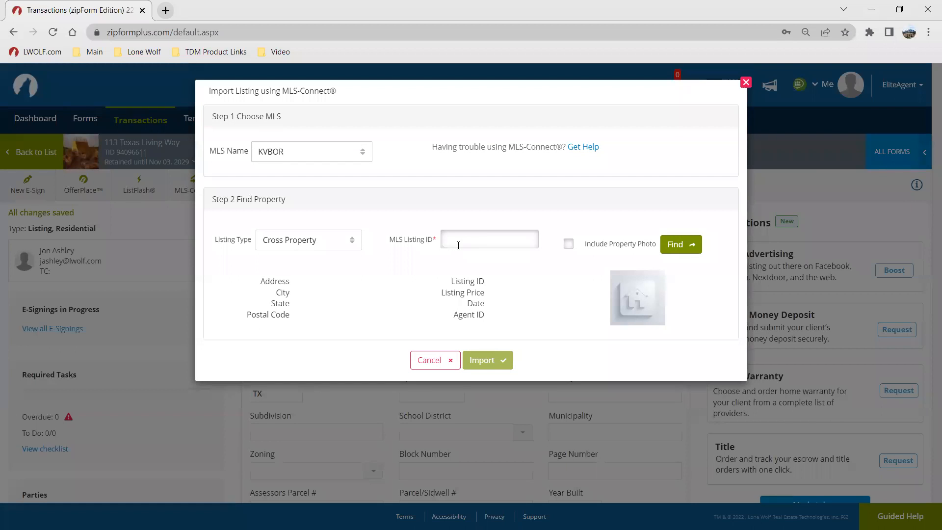
pyautogui.click(423, 360)
pyautogui.click(156, 120)
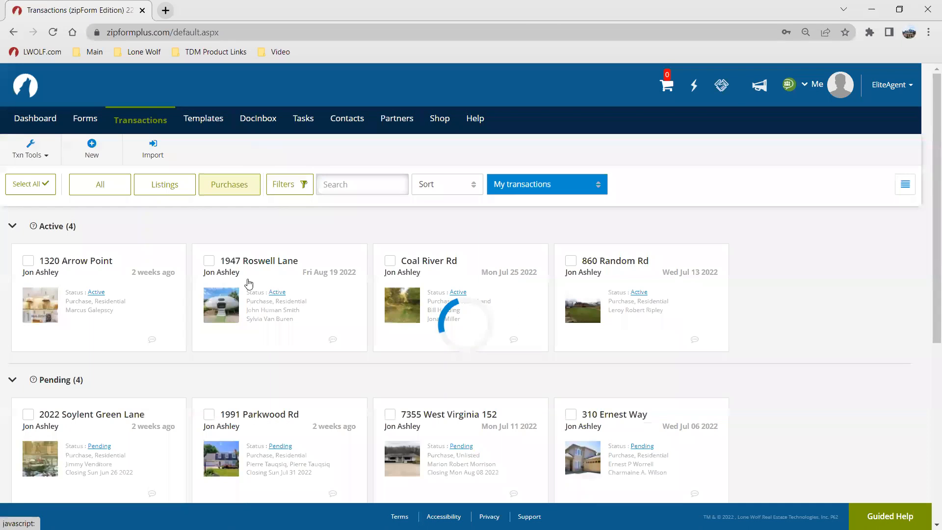
pyautogui.click(91, 146)
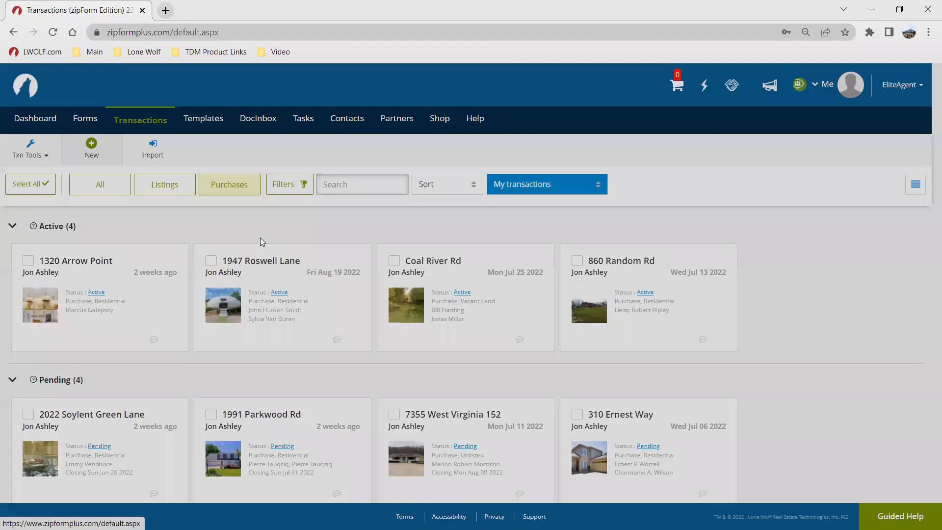
pyautogui.click(309, 185)
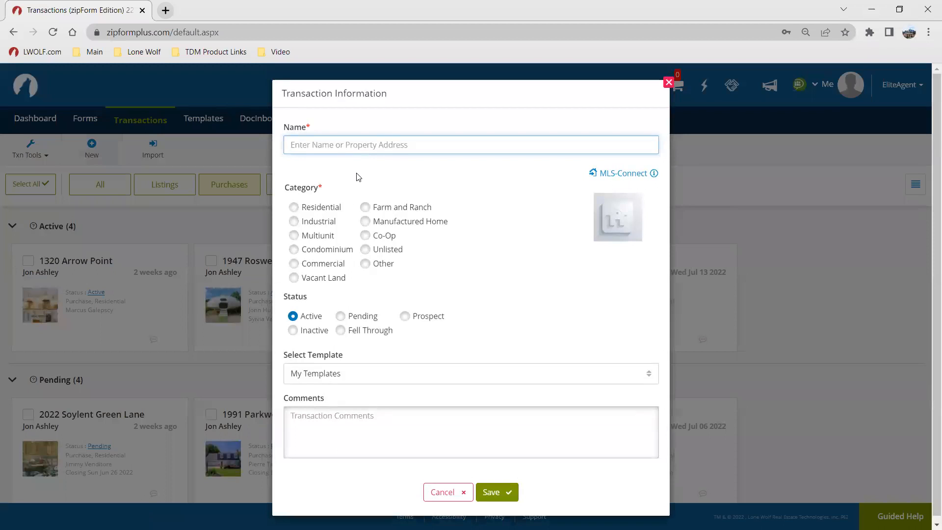
pyautogui.click(603, 177)
pyautogui.click(603, 177)
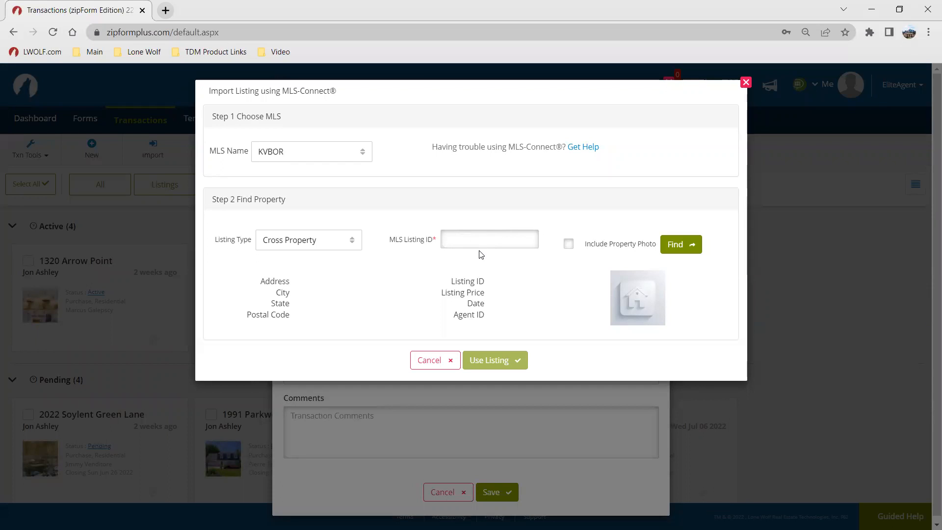
pyautogui.click(426, 362)
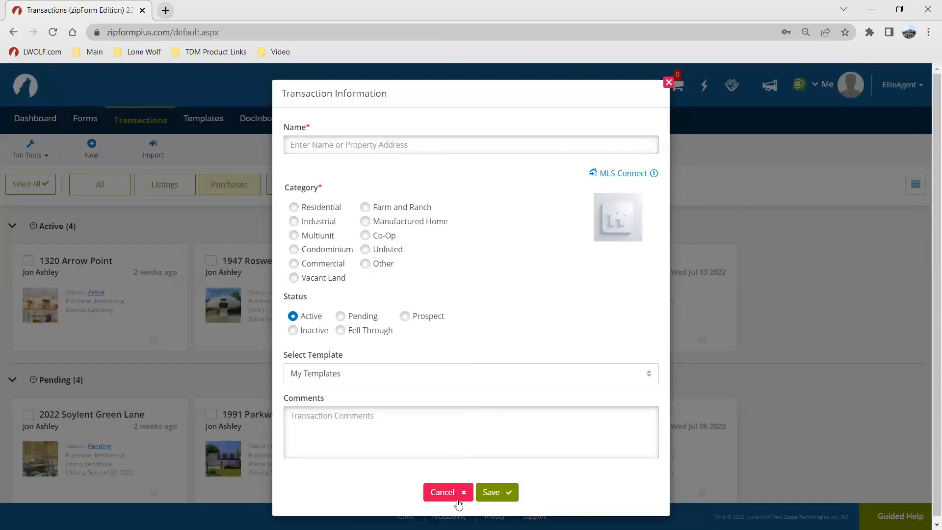
pyautogui.click(442, 492)
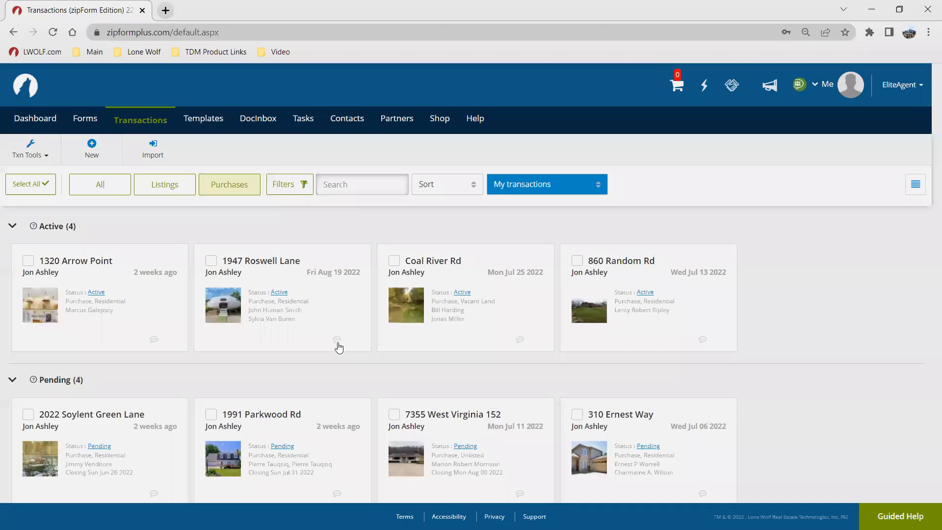
# Step: Browse the transaction list and show all transactions, listings and purchases together
pyautogui.scroll(-5, 336, 347)
pyautogui.scroll(4, 170, 332)
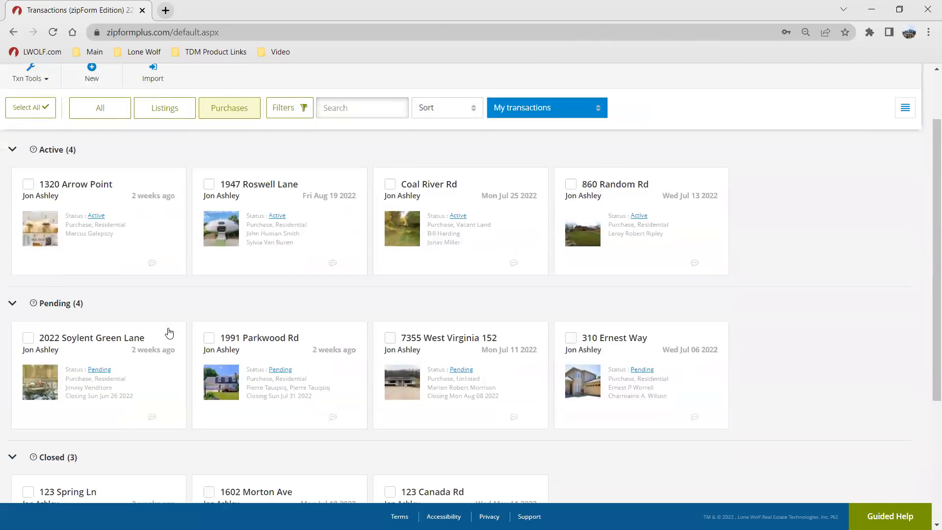
pyautogui.scroll(-4, 170, 332)
pyautogui.scroll(5, 153, 454)
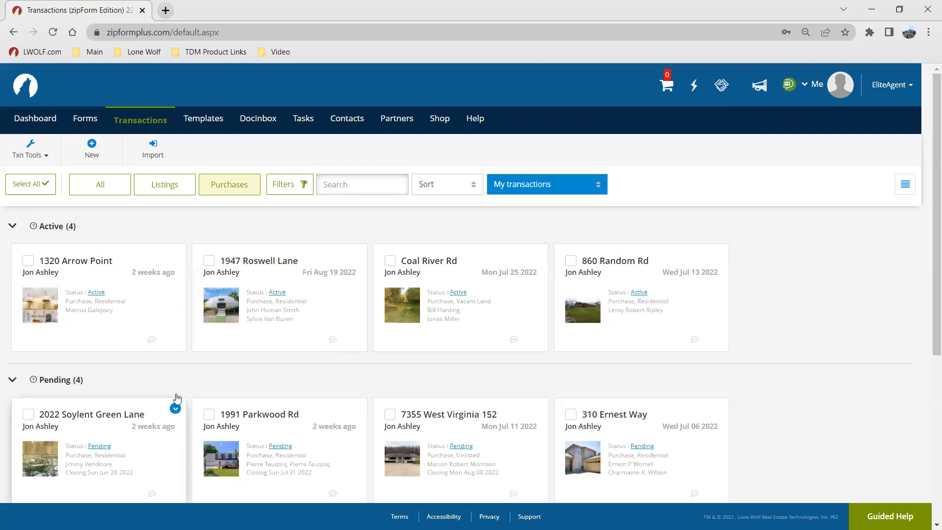
pyautogui.scroll(-5, 339, 370)
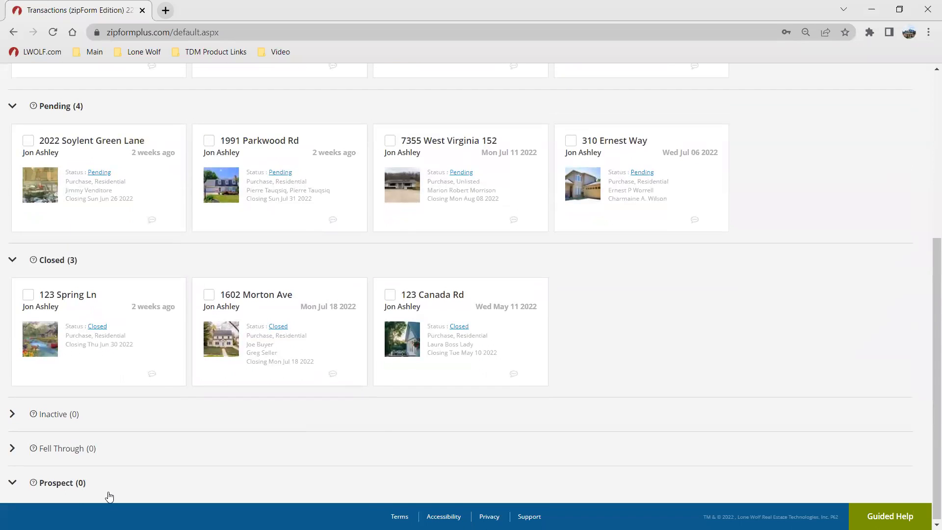
pyautogui.scroll(5, 185, 311)
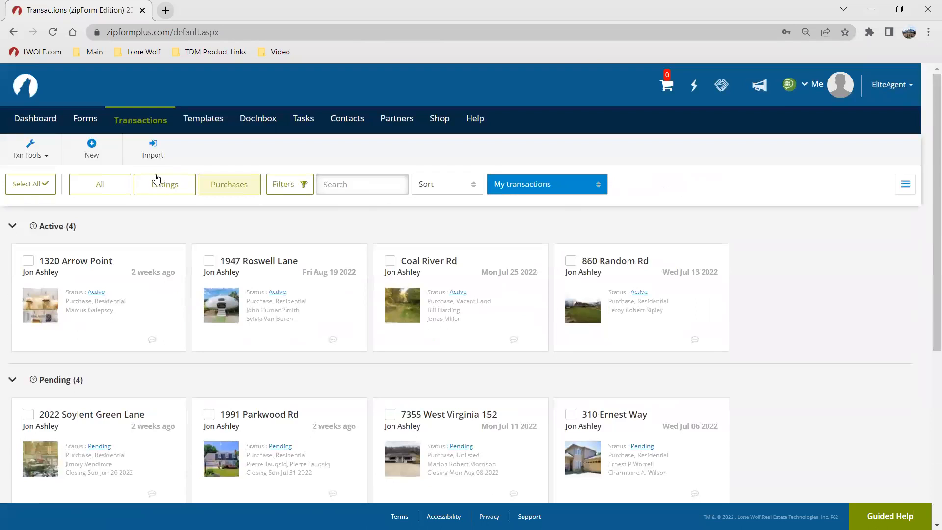
pyautogui.click(99, 188)
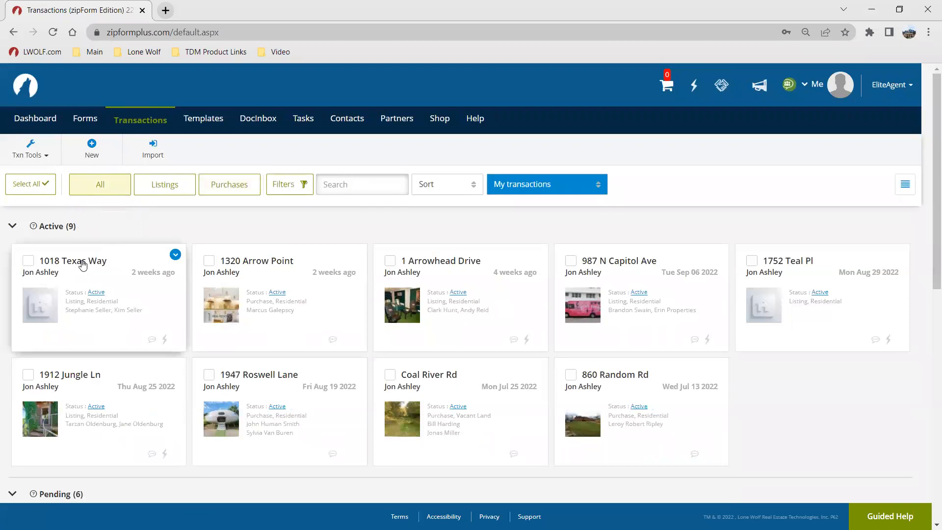
pyautogui.scroll(-1, 275, 304)
pyautogui.scroll(-8, 274, 304)
pyautogui.scroll(1, 274, 305)
pyautogui.scroll(-3, 206, 338)
pyautogui.click(122, 486)
pyautogui.scroll(-5, 161, 410)
pyautogui.click(143, 332)
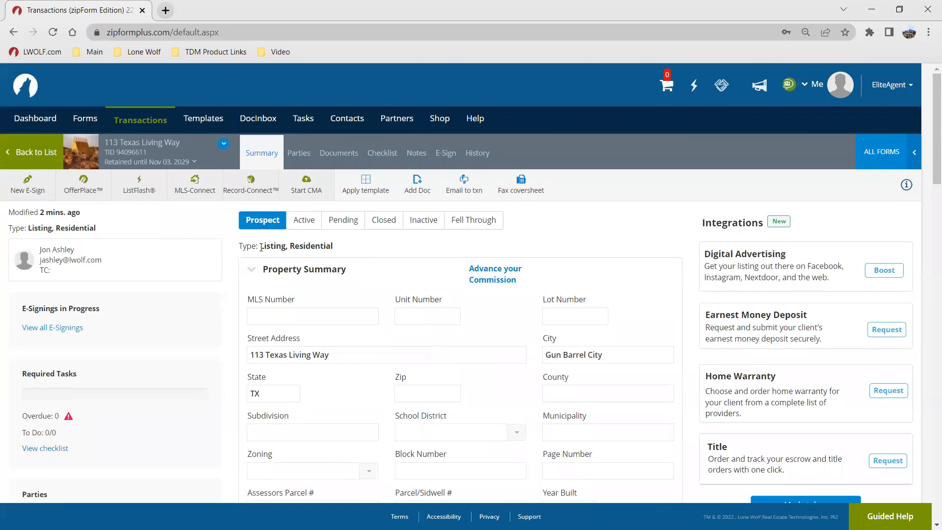
# Step: Go to the transaction's parties and start adding a Seller One party
pyautogui.click(266, 156)
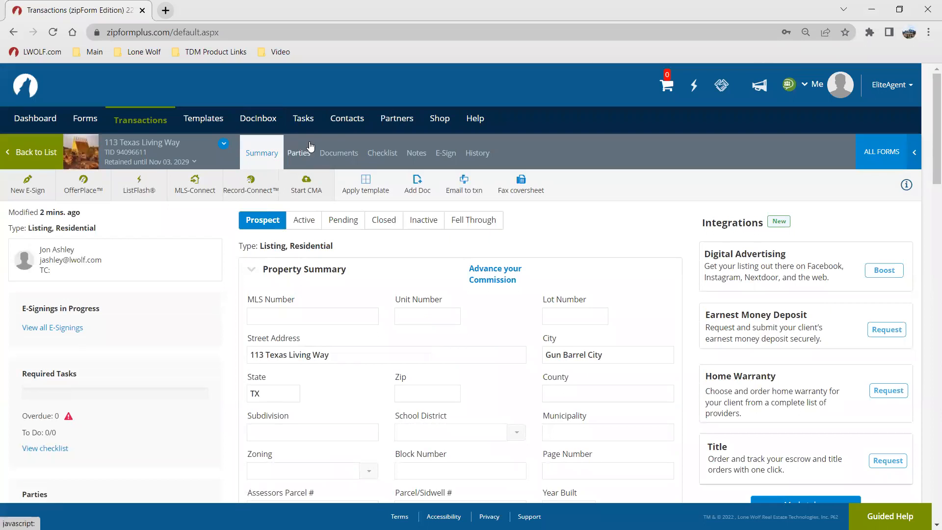
pyautogui.click(309, 147)
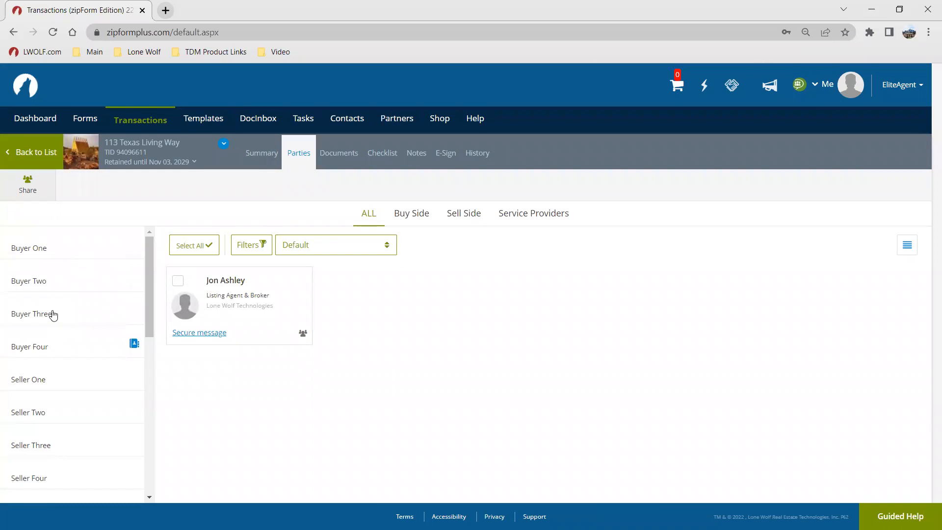
pyautogui.scroll(-1, 53, 315)
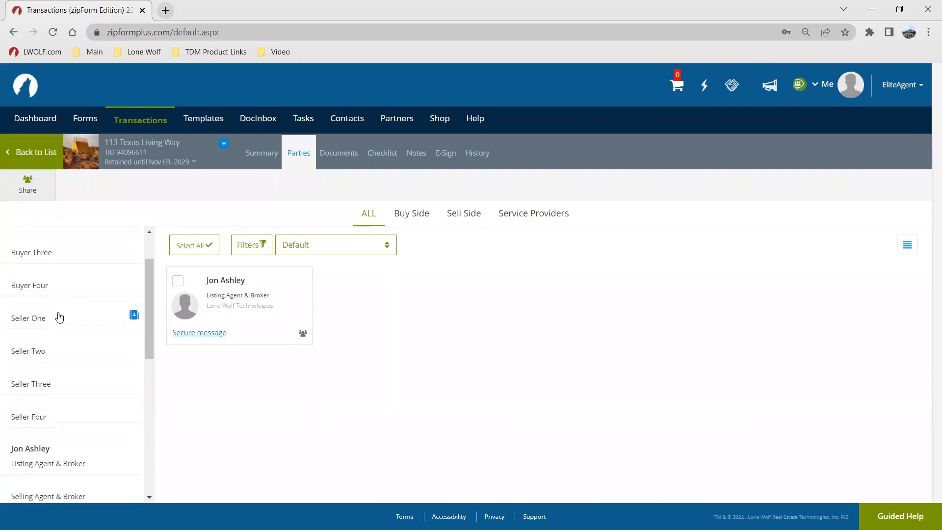
pyautogui.scroll(1, 55, 290)
pyautogui.scroll(-1, 56, 291)
pyautogui.press('ctrl')
pyautogui.press('ctrl')
pyautogui.click(49, 319)
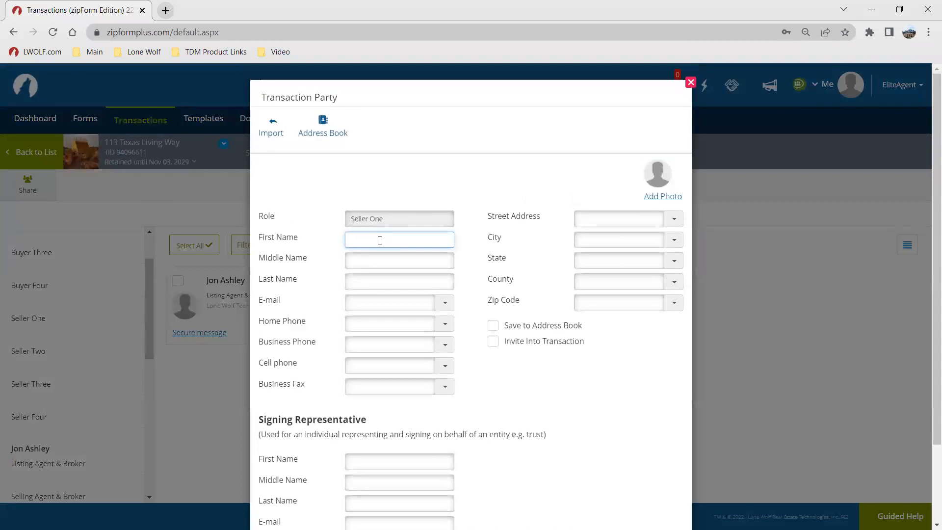
pyautogui.write('Mist')
pyautogui.press('Tab')
pyautogui.press('Tab')
pyautogui.write('Au')
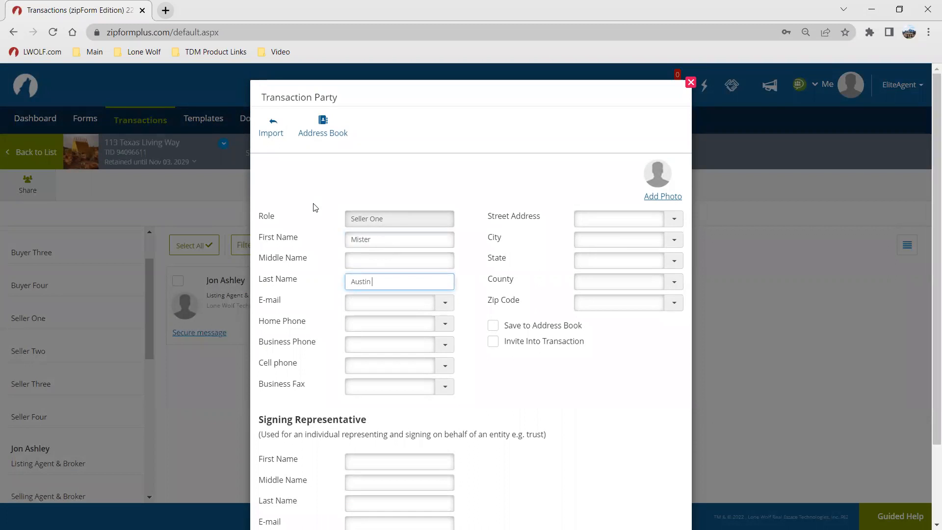
pyautogui.doubleClick(365, 282)
pyautogui.press('BackSpace')
pyautogui.doubleClick(389, 242)
pyautogui.press('BackSpace')
# Step: Enter the seller's first name and last name
pyautogui.write('Aut')
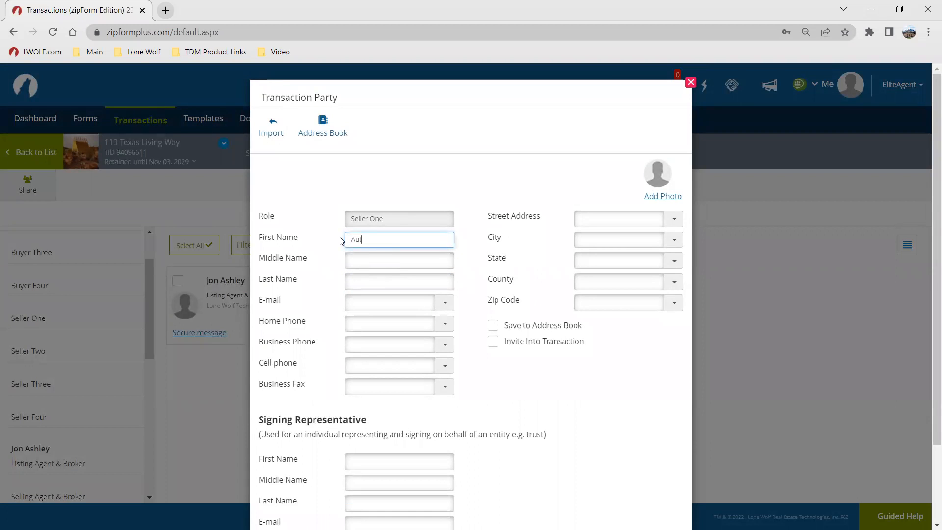
pyautogui.write('tin')
pyautogui.press('Tab')
pyautogui.press('Tab')
pyautogui.write('Texas')
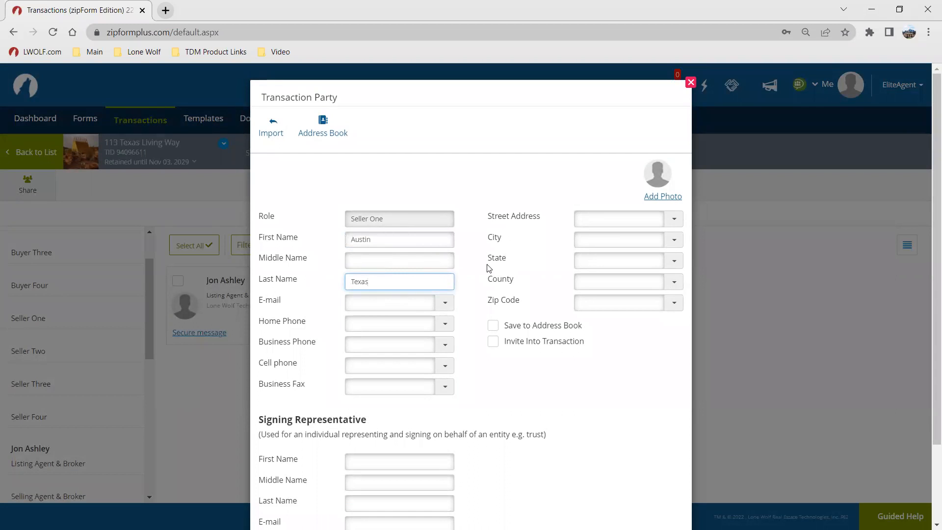
# Step: Enter the seller's e-mail address
pyautogui.click(372, 310)
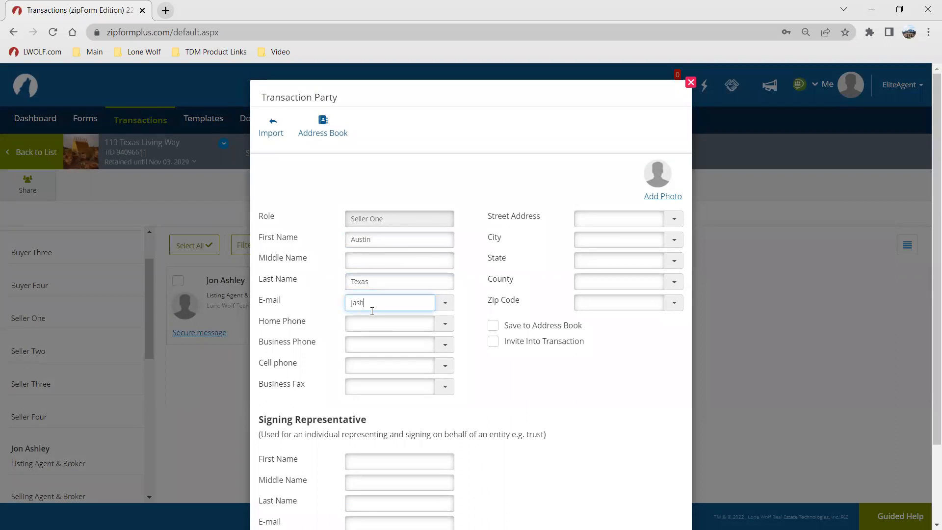
# Step: Save the seller to the address book and save the Seller One party
pyautogui.click(492, 326)
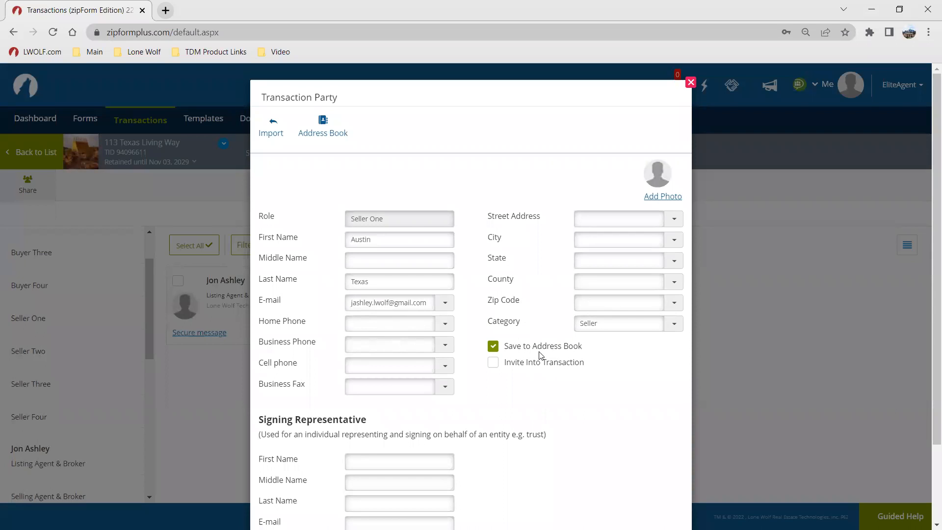
pyautogui.scroll(-2, 537, 324)
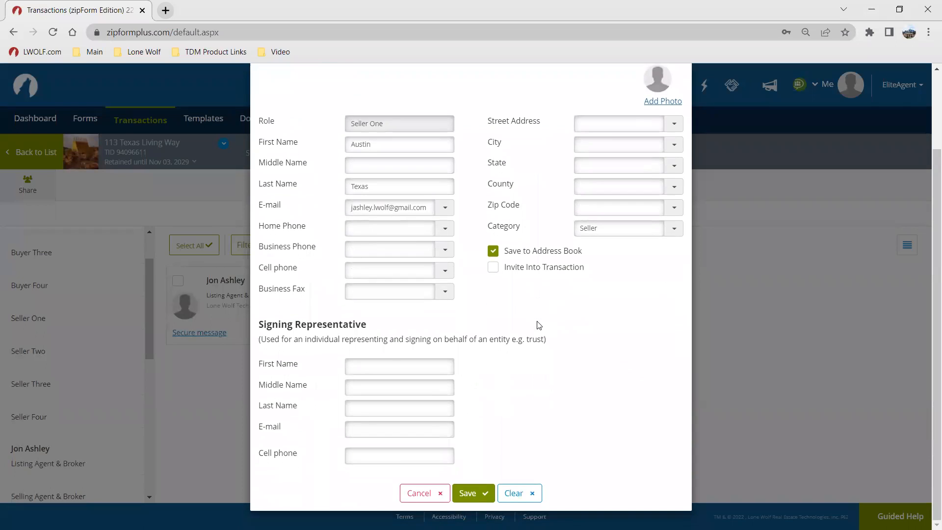
pyautogui.click(348, 369)
pyautogui.click(349, 370)
pyautogui.click(478, 492)
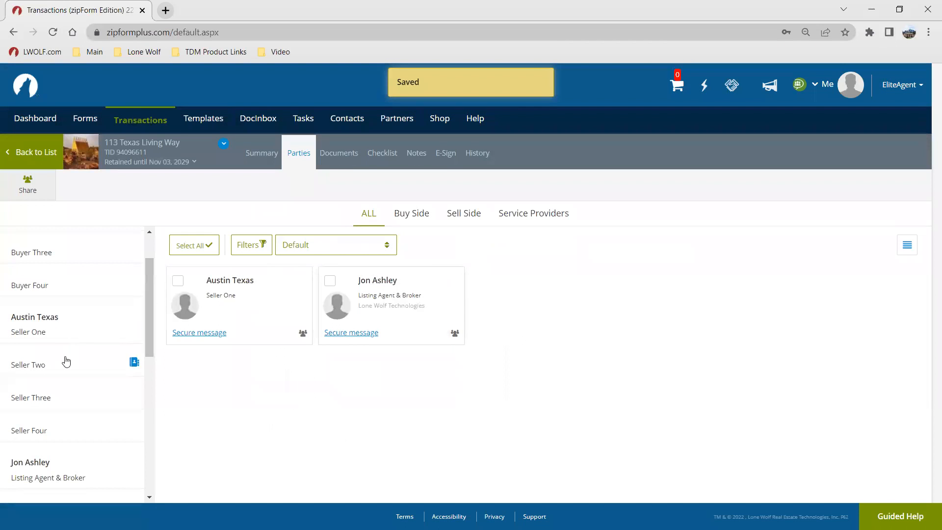
# Step: Start adding a Seller Two party and enter the second seller's first name and last name
pyautogui.click(63, 366)
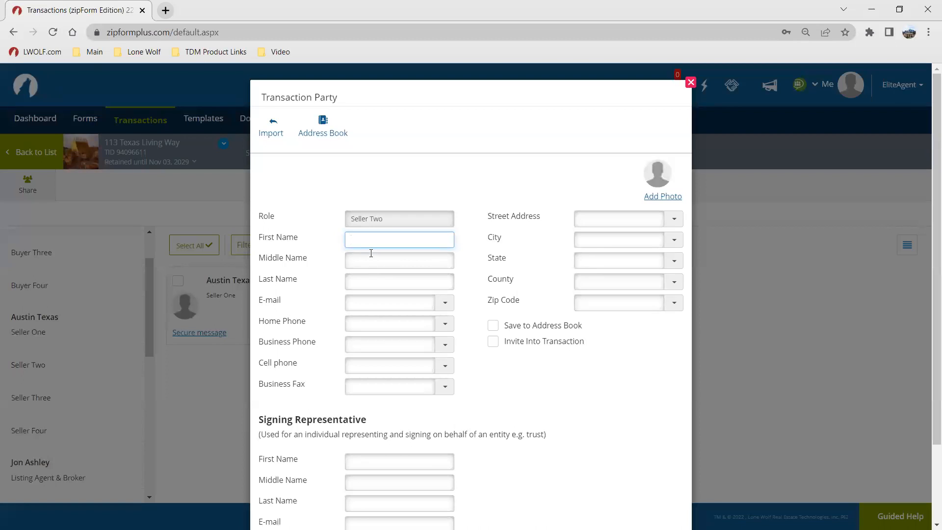
pyautogui.write('Miss')
pyautogui.press('Tab')
pyautogui.press('Tab')
pyautogui.write('Texa')
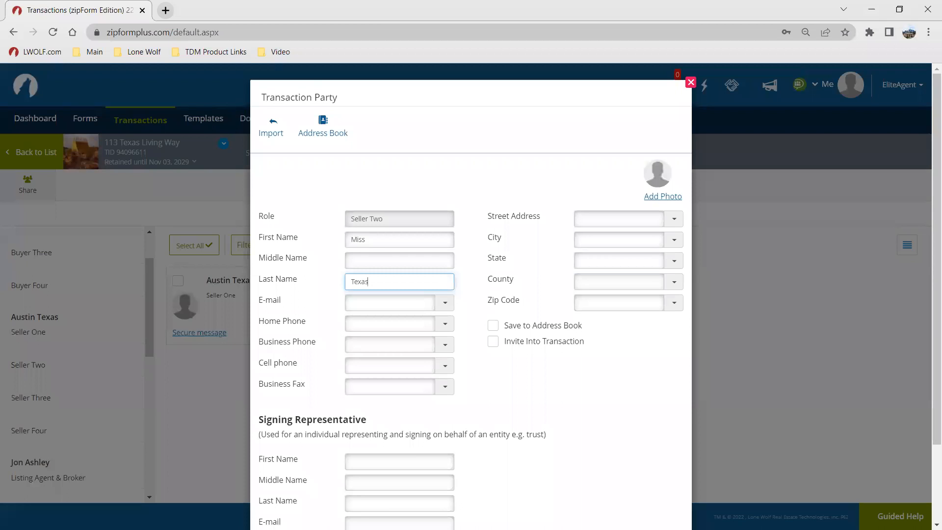
# Step: Save the second seller to the address book, enter their e-mail address, and save the Seller Two party
pyautogui.click(493, 326)
pyautogui.click(372, 301)
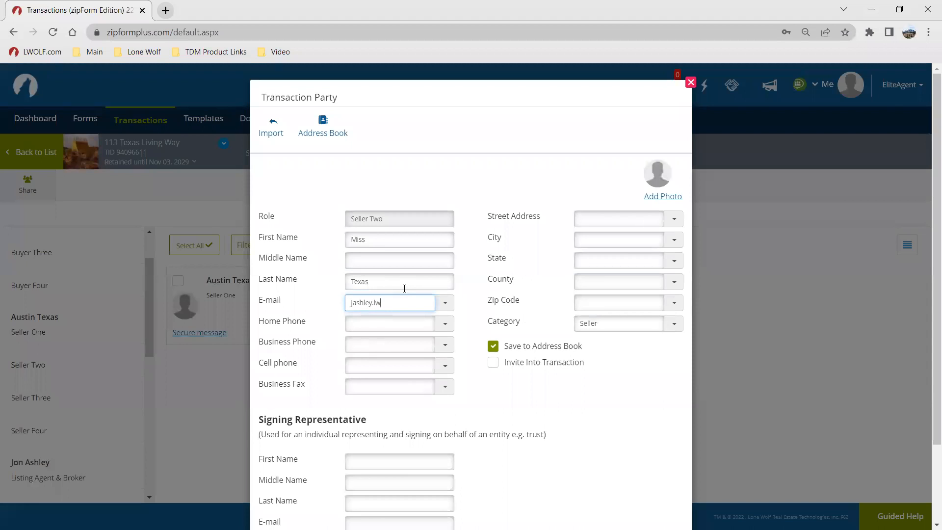
pyautogui.click(490, 346)
pyautogui.scroll(-1, 569, 384)
pyautogui.scroll(-1, 571, 388)
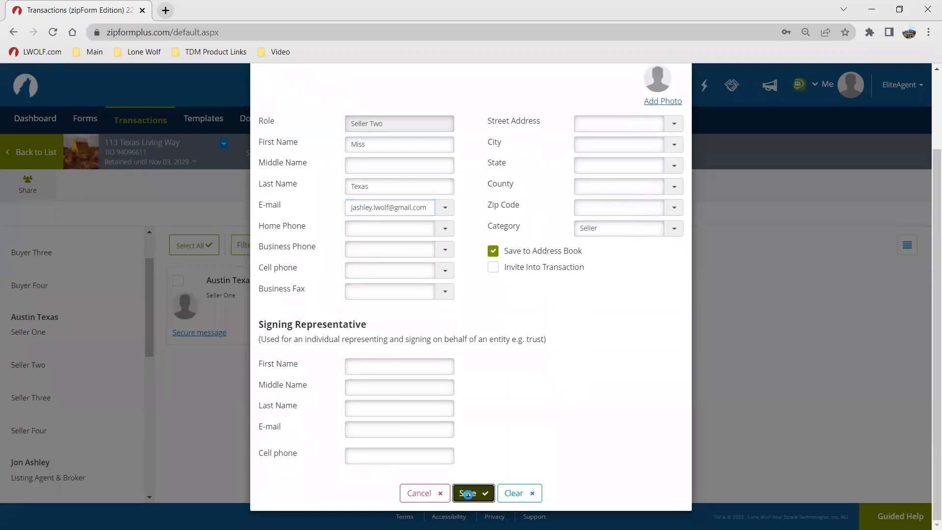
pyautogui.click(472, 492)
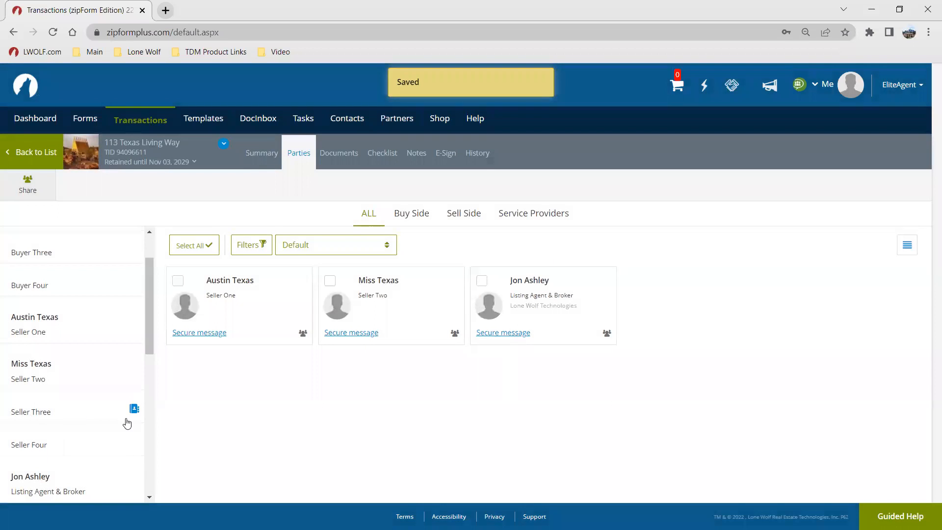
pyautogui.click(133, 410)
pyautogui.click(133, 409)
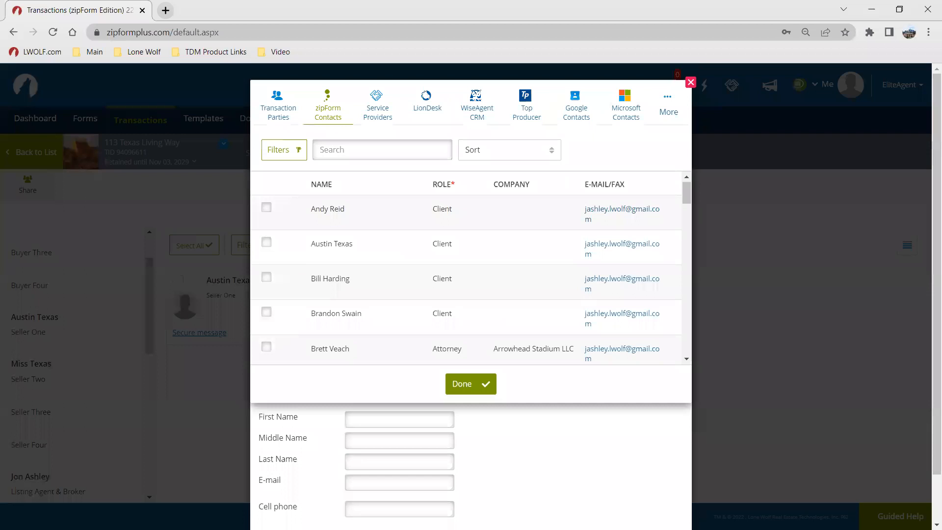
pyautogui.click(349, 147)
pyautogui.scroll(-5, 403, 279)
pyautogui.scroll(5, 403, 279)
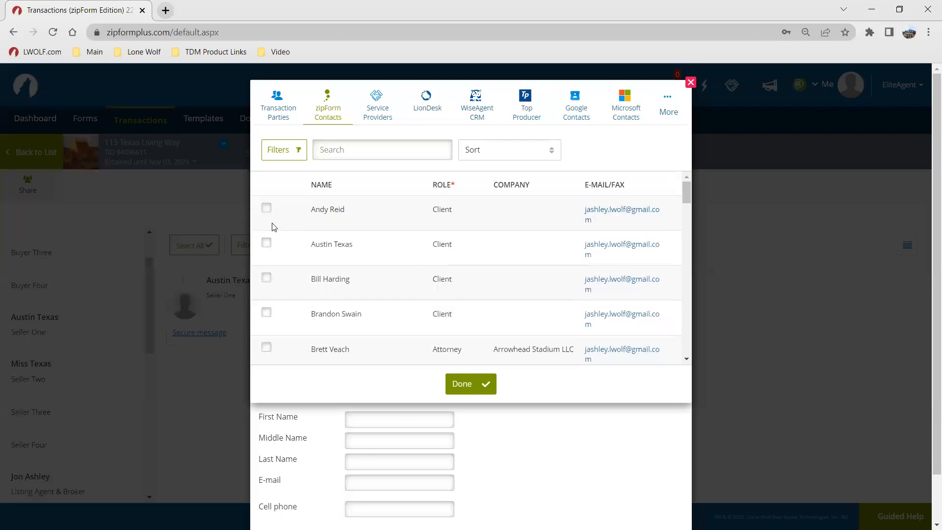
pyautogui.click(266, 207)
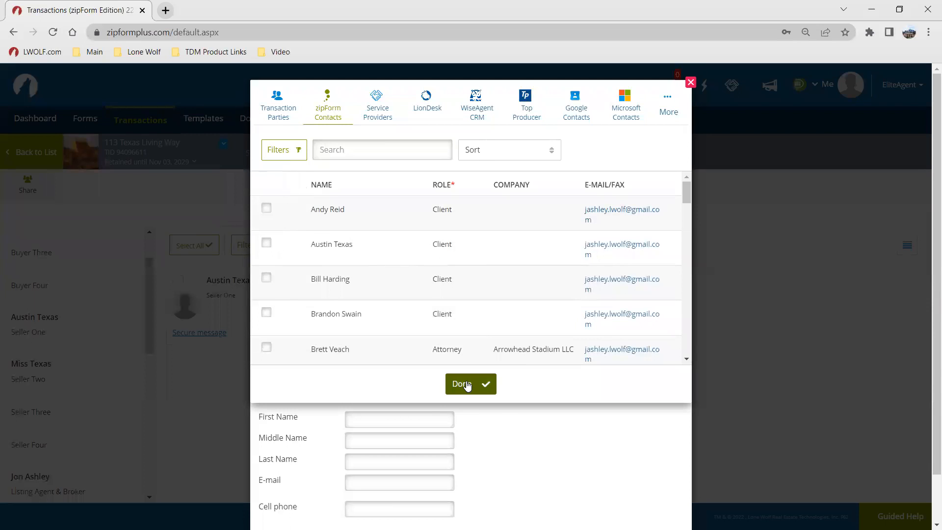
pyautogui.click(690, 83)
pyautogui.click(686, 84)
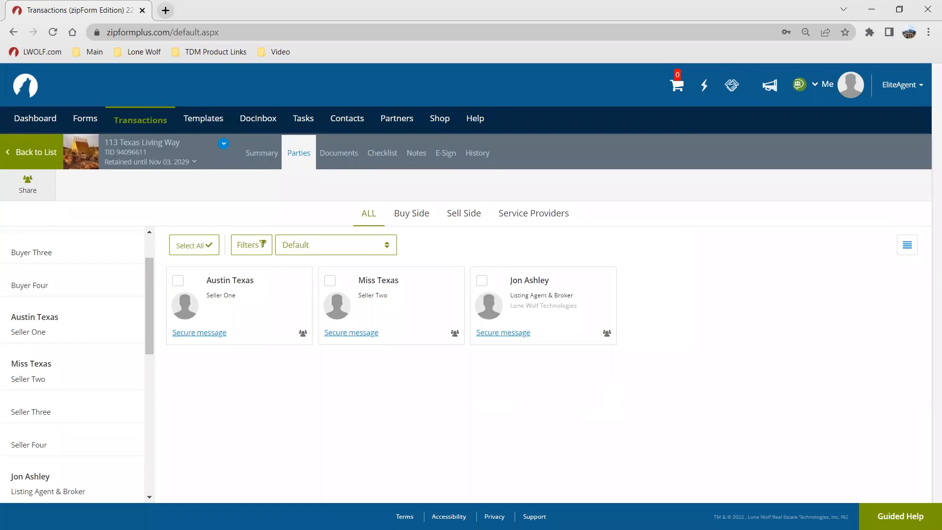
# Step: Open the Templates section
pyautogui.click(201, 120)
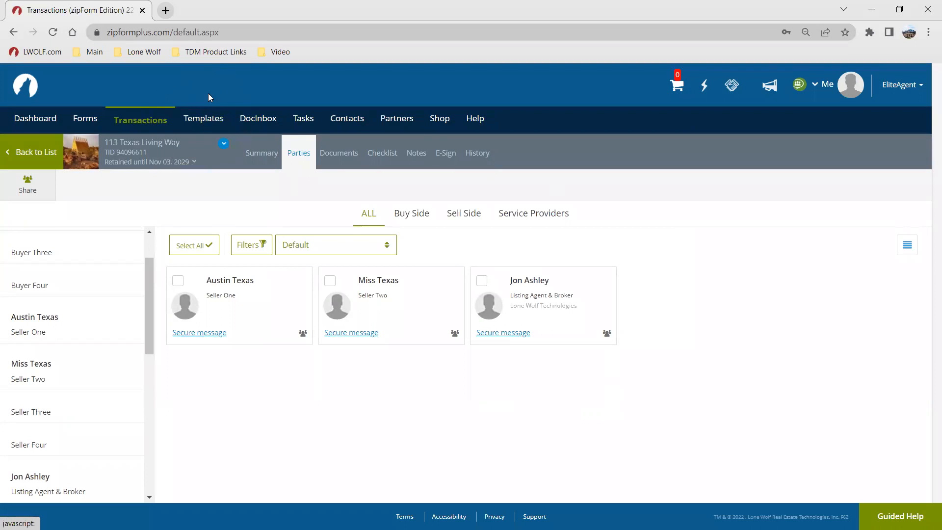
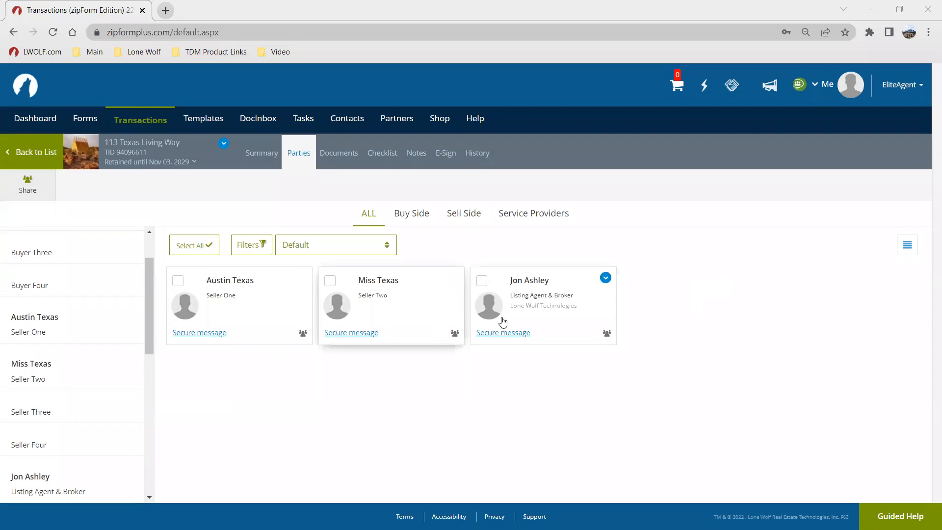
# Step: Scroll through the remaining party roles in the transaction's party list down to Add Other
pyautogui.scroll(-1, 116, 348)
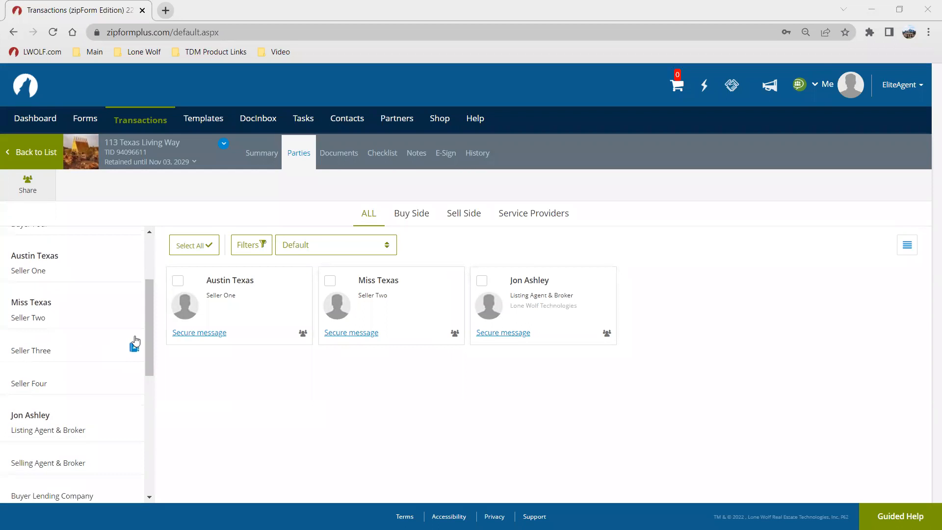
pyautogui.click(133, 349)
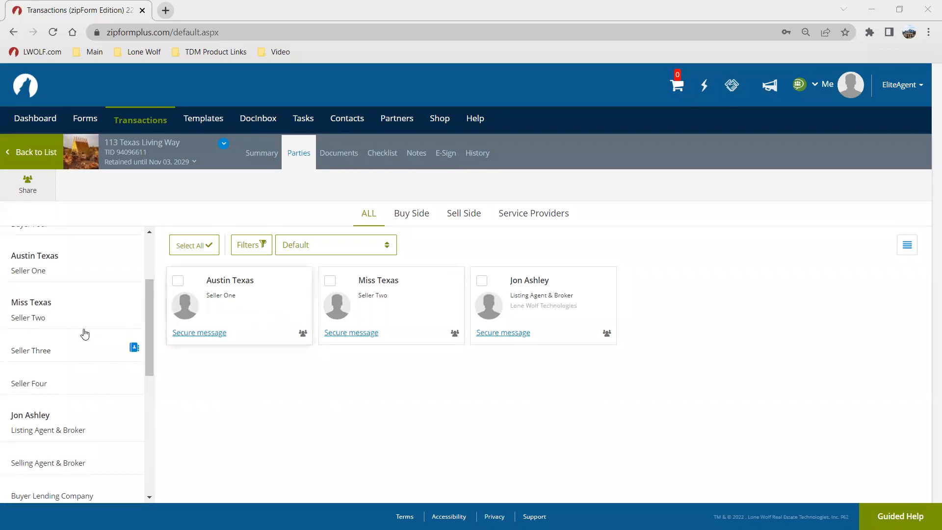
pyautogui.scroll(-6, 84, 330)
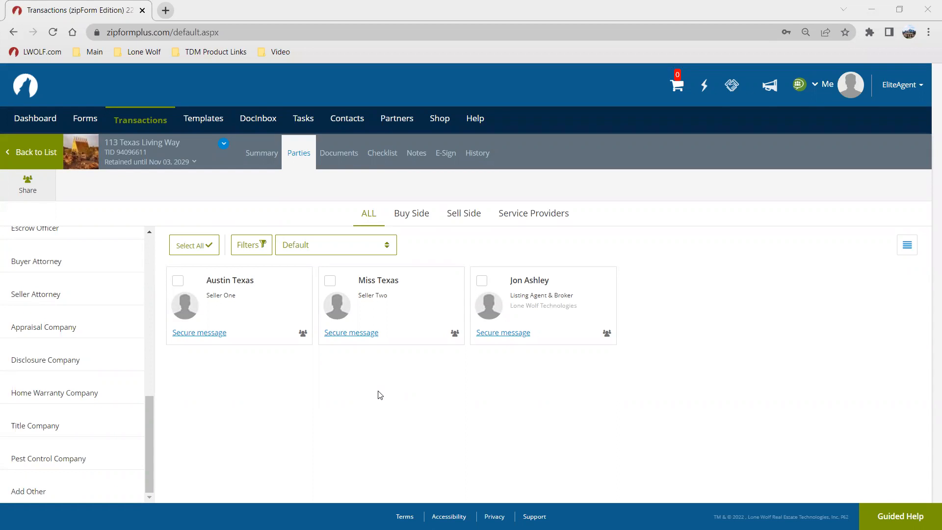
pyautogui.click(41, 495)
pyautogui.click(59, 488)
# Step: In the transaction's Documents section, create a new folder named Pre-List Working
pyautogui.click(335, 153)
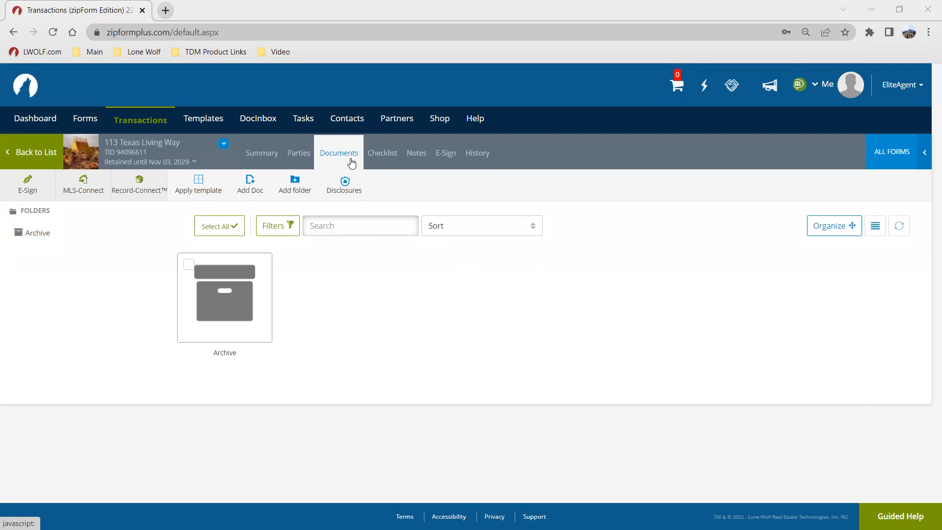
pyautogui.click(297, 189)
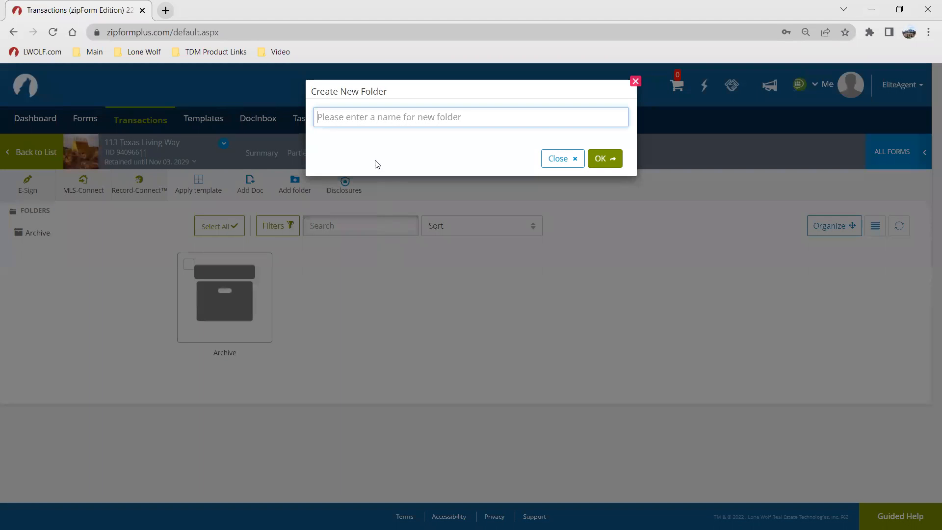
pyautogui.click(375, 162)
pyautogui.write('Working')
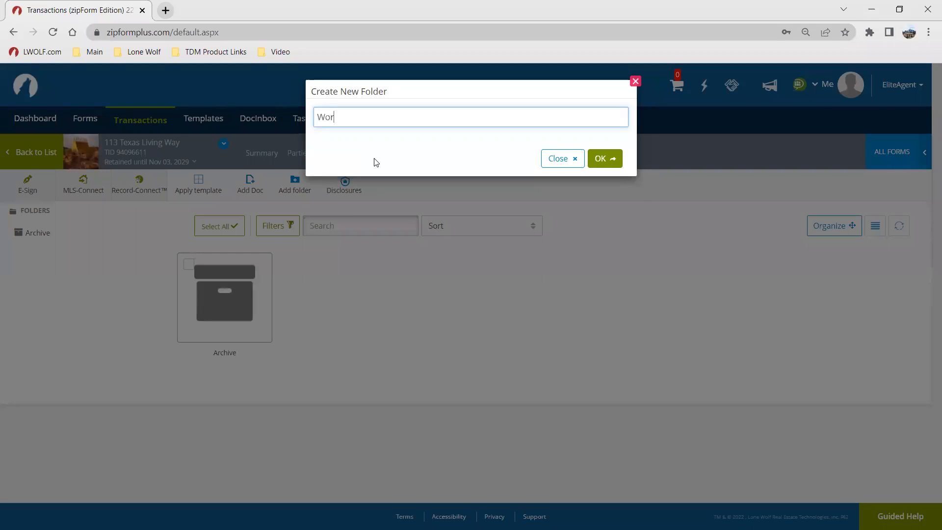
pyautogui.press('BackSpace')
pyautogui.press('BackSpace')
pyautogui.press('BackSpace')
pyautogui.press('BackSpace')
pyautogui.press('BackSpace')
pyautogui.press('BackSpace')
pyautogui.press('BackSpace')
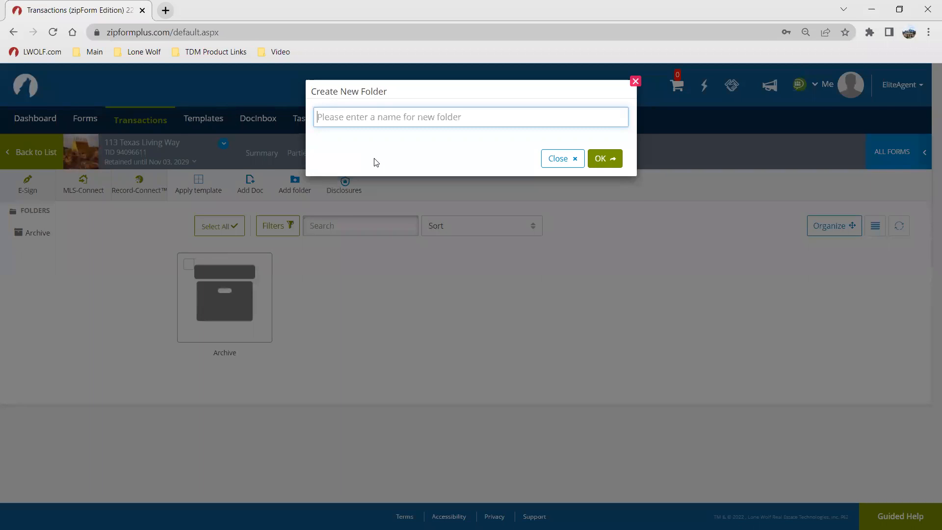
pyautogui.write('Pre-')
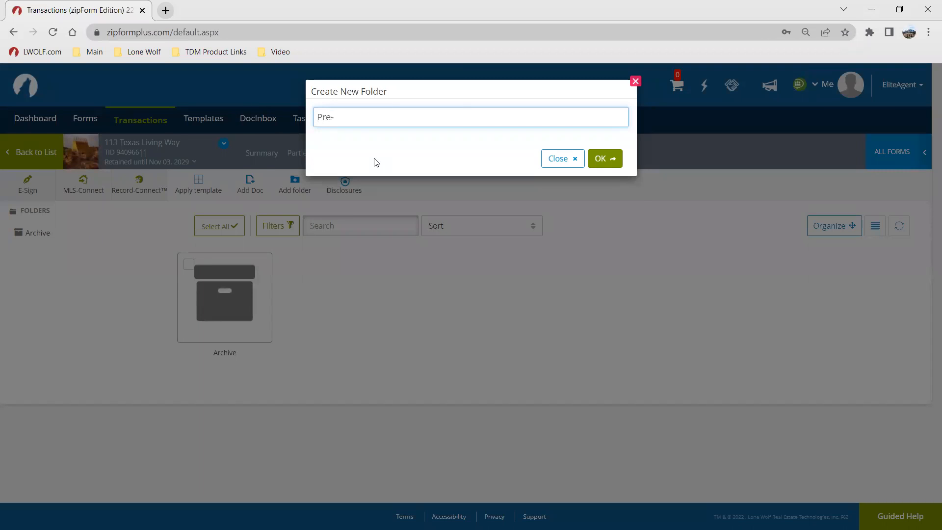
pyautogui.write('List Docs U')
pyautogui.press('BackSpace')
pyautogui.press('BackSpace')
pyautogui.press('BackSpace')
pyautogui.press('BackSpace')
pyautogui.press('BackSpace')
pyautogui.press('BackSpace')
pyautogui.press('BackSpace')
pyautogui.write('Working')
pyautogui.click(603, 157)
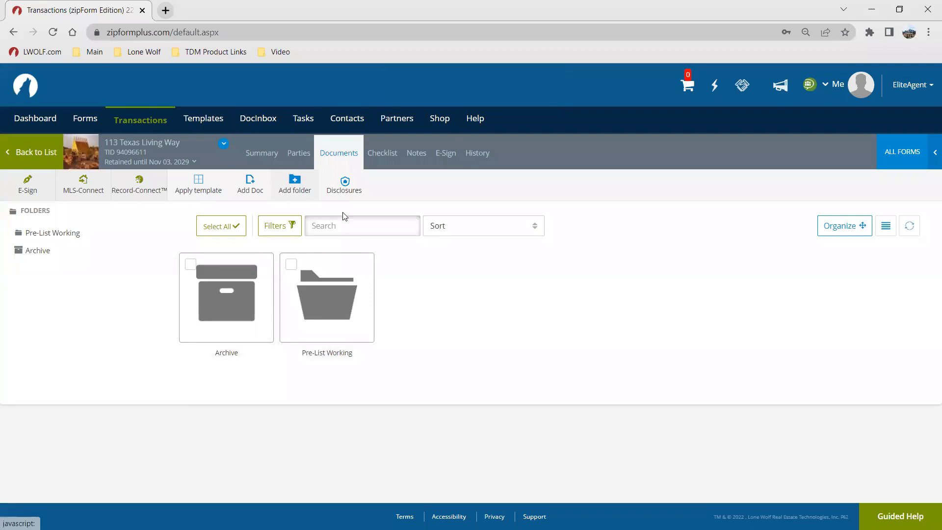
# Step: Create a second folder named Pre-List Signed
pyautogui.click(294, 185)
pyautogui.write('P')
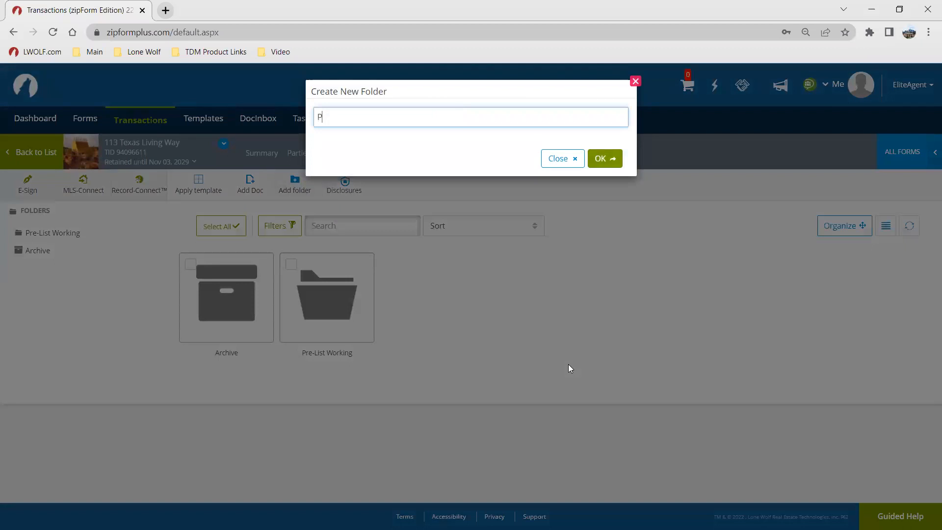
pyautogui.write('re-Lo')
pyautogui.press('BackSpace')
pyautogui.write('ist Signed')
pyautogui.click(603, 158)
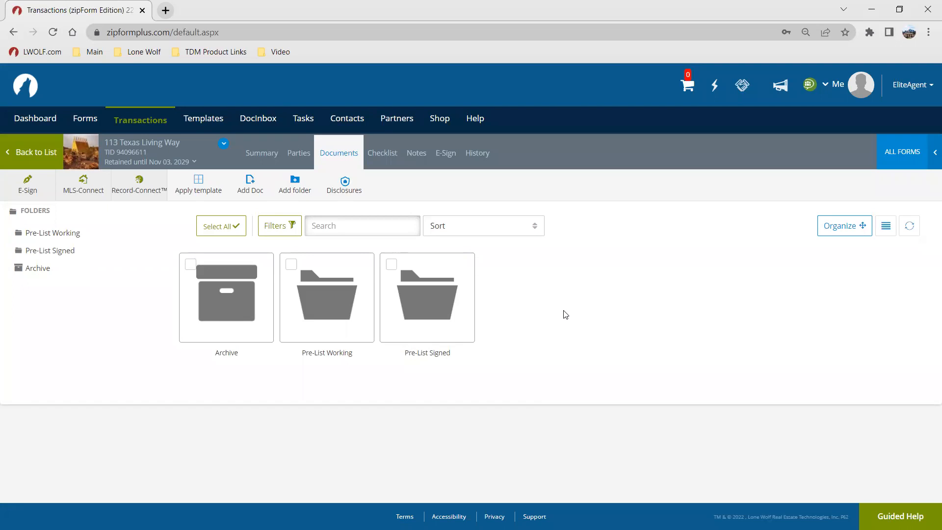
# Step: Open the Pre-List Working folder and upload the Exclusive Right to Represent PDF from the A - Docs folder
pyautogui.click(333, 314)
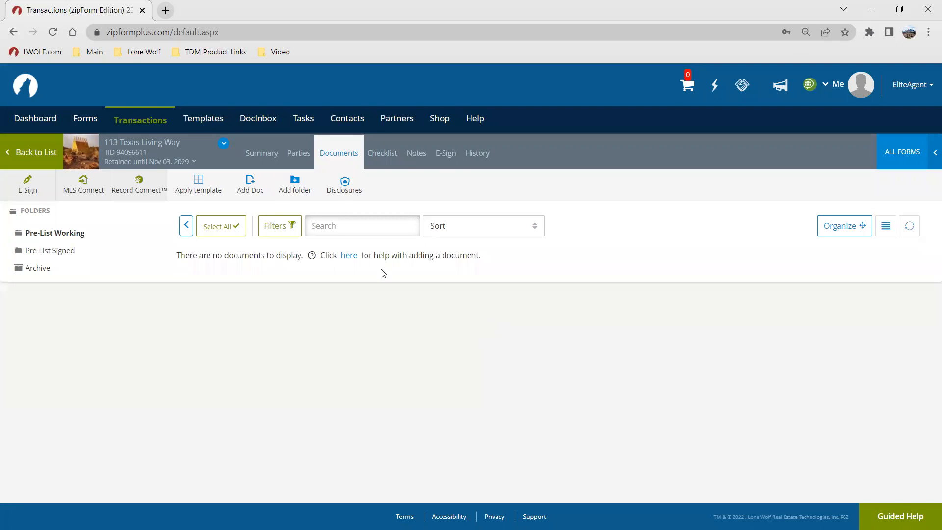
pyautogui.click(247, 183)
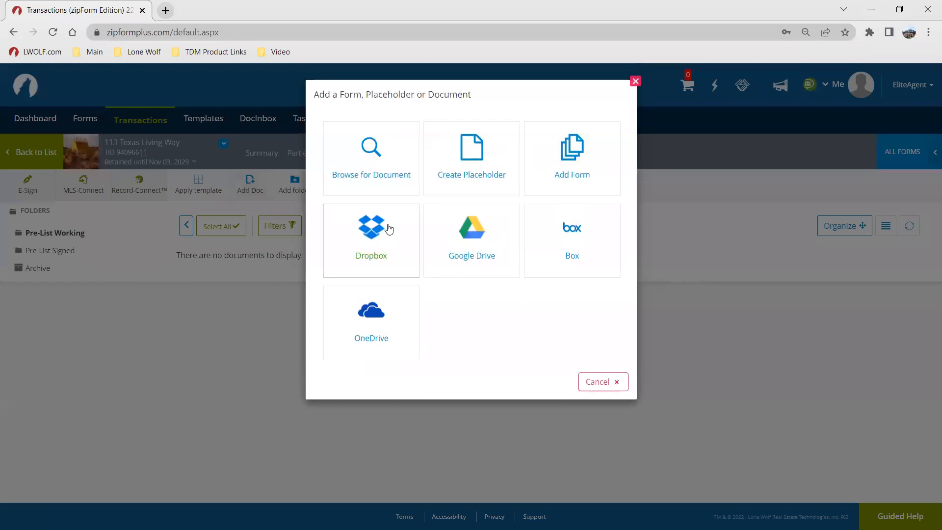
pyautogui.click(390, 169)
pyautogui.click(369, 162)
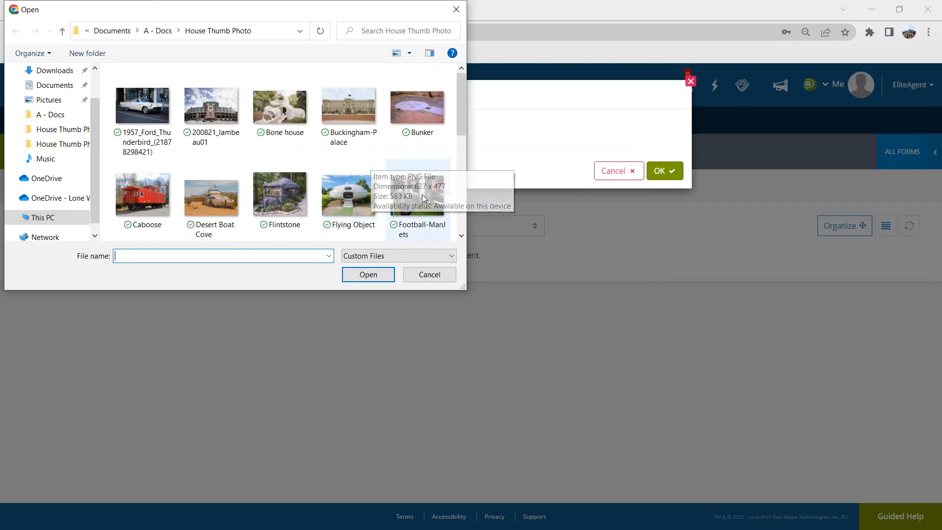
pyautogui.click(59, 115)
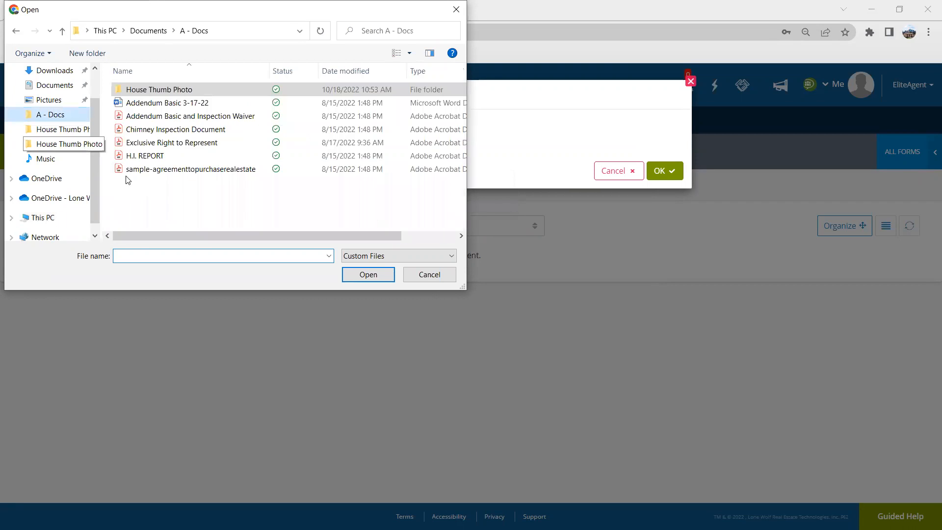
pyautogui.click(182, 147)
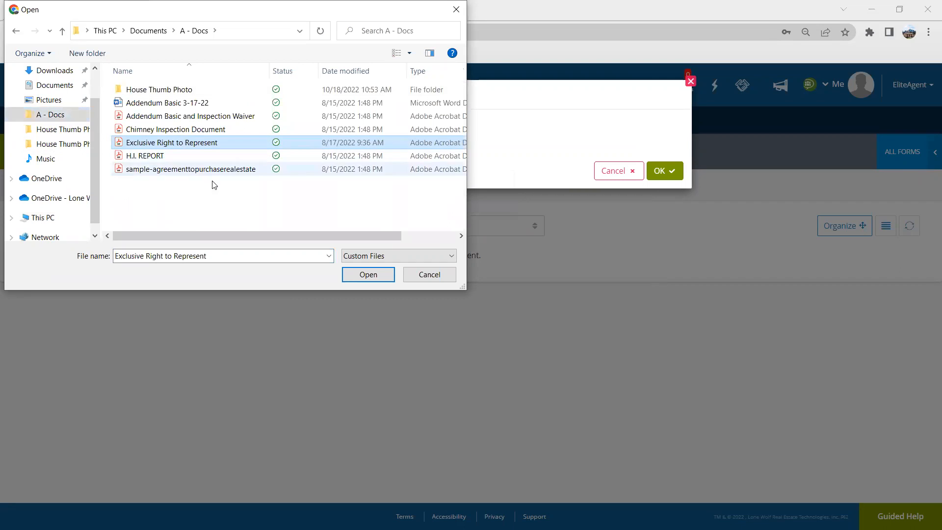
pyautogui.press('ctrl')
pyautogui.press('ctrl')
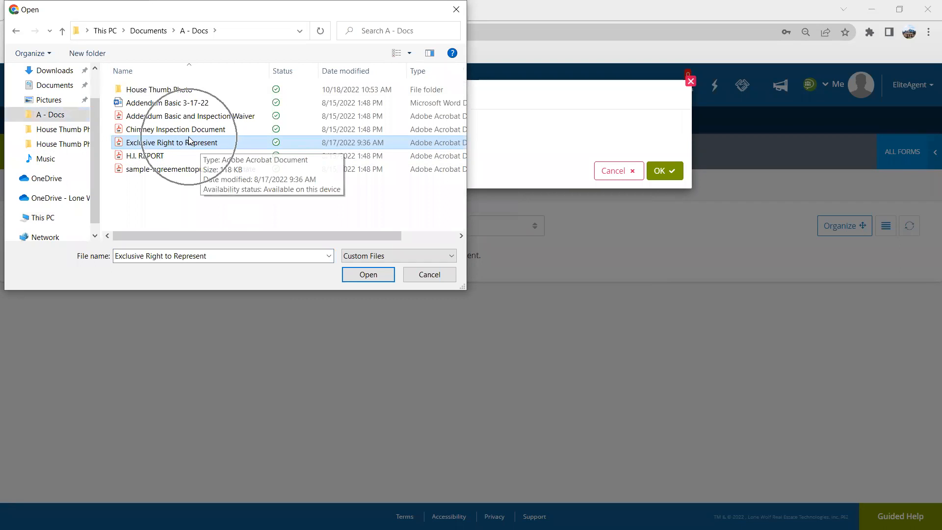
pyautogui.click(351, 278)
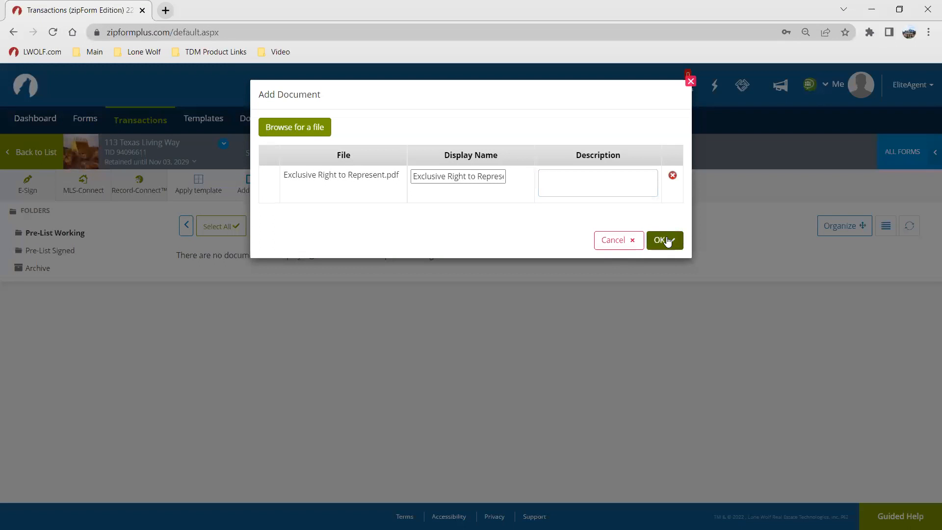
pyautogui.click(664, 240)
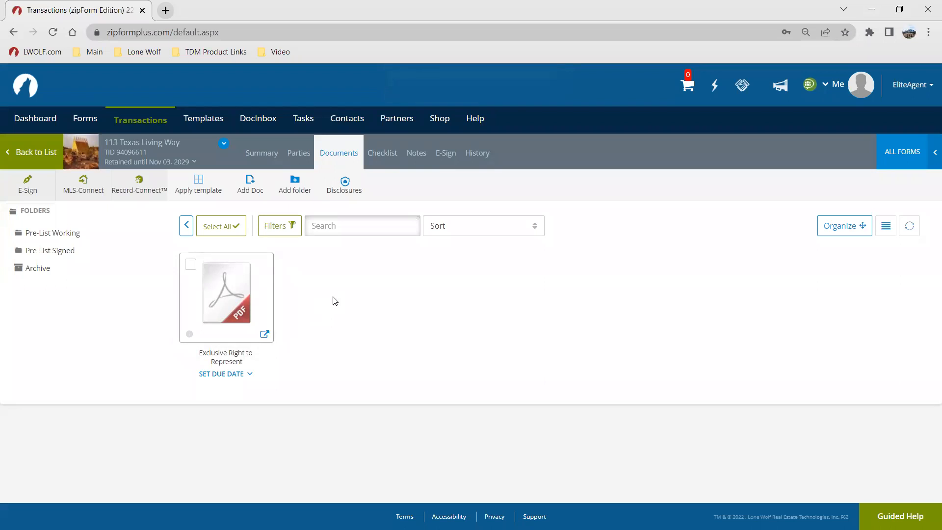
# Step: Add the Lead-Based Paint Disclosure form from the ZipForm Demonstration Library to the folder
pyautogui.moveTo(218, 301)
pyautogui.click(254, 194)
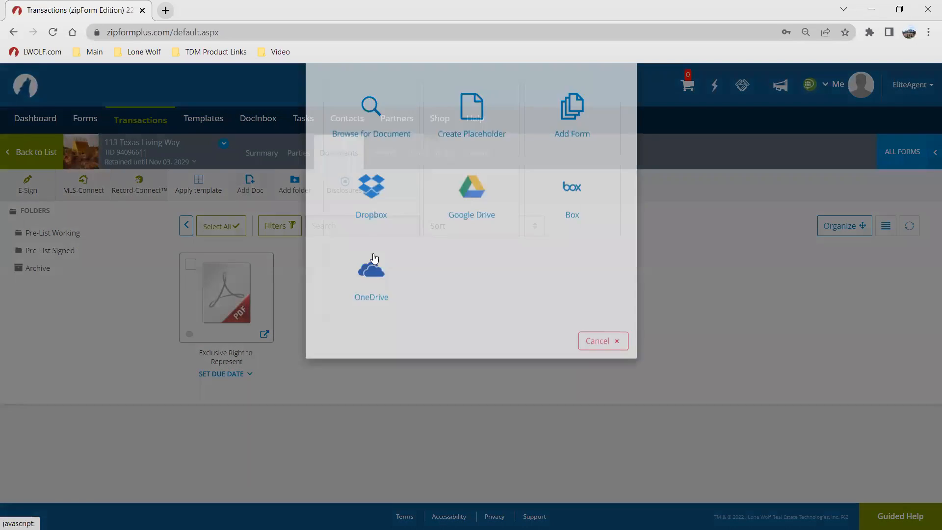
pyautogui.click(565, 169)
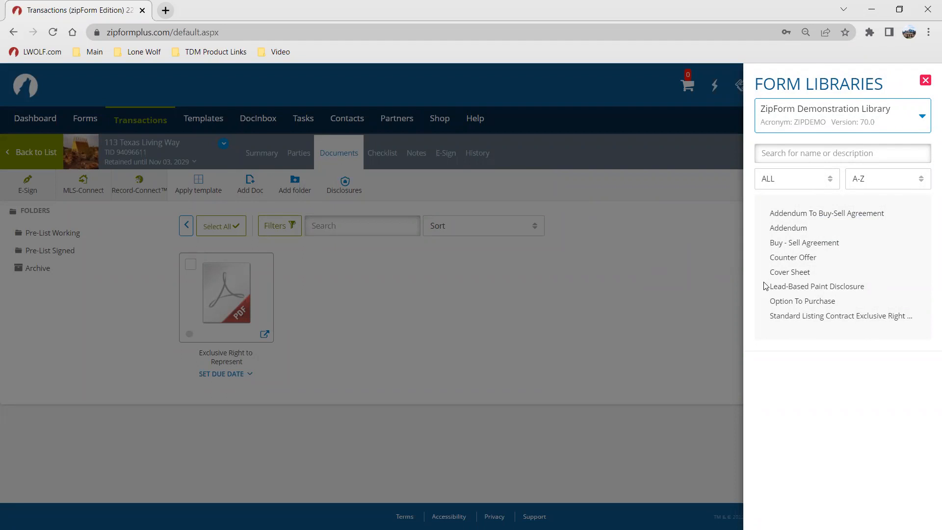
pyautogui.click(809, 287)
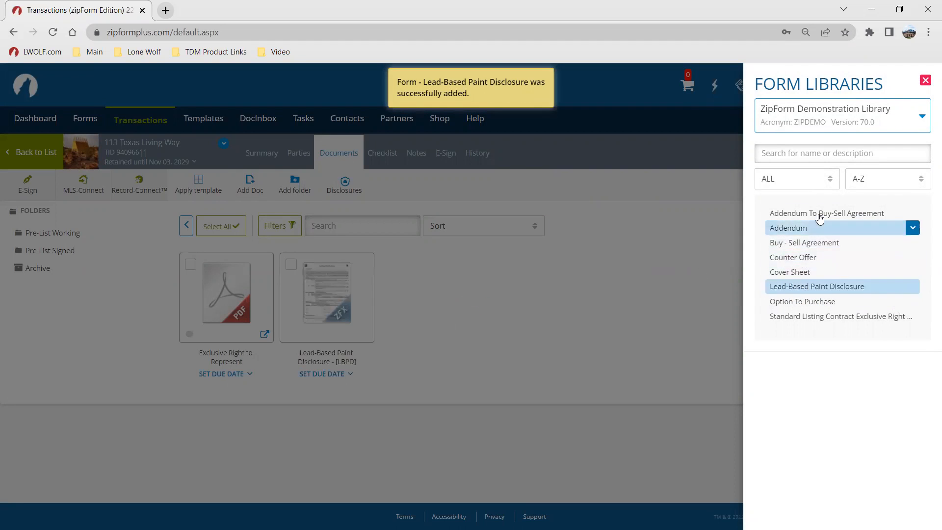
# Step: Switch the form libraries panel to show ALL libraries
pyautogui.click(818, 123)
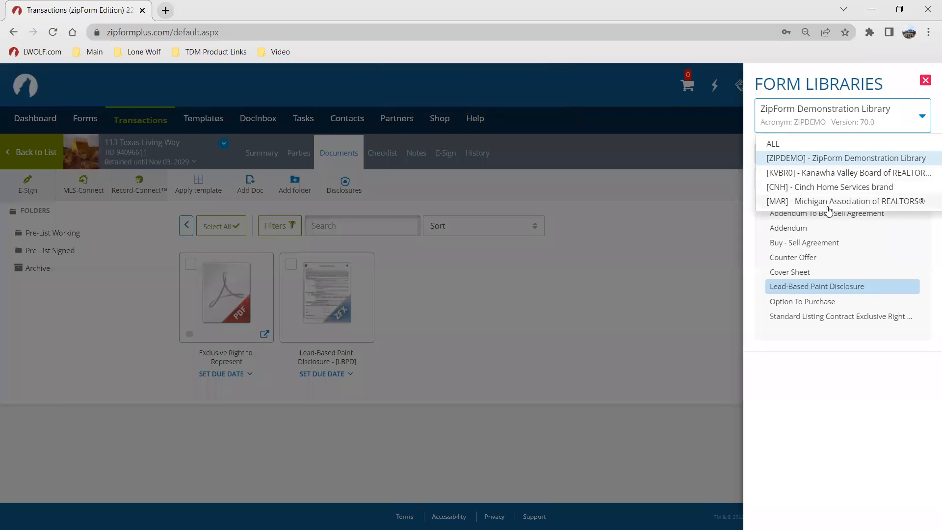
pyautogui.click(775, 144)
pyautogui.scroll(-3, 832, 255)
pyautogui.scroll(3, 834, 294)
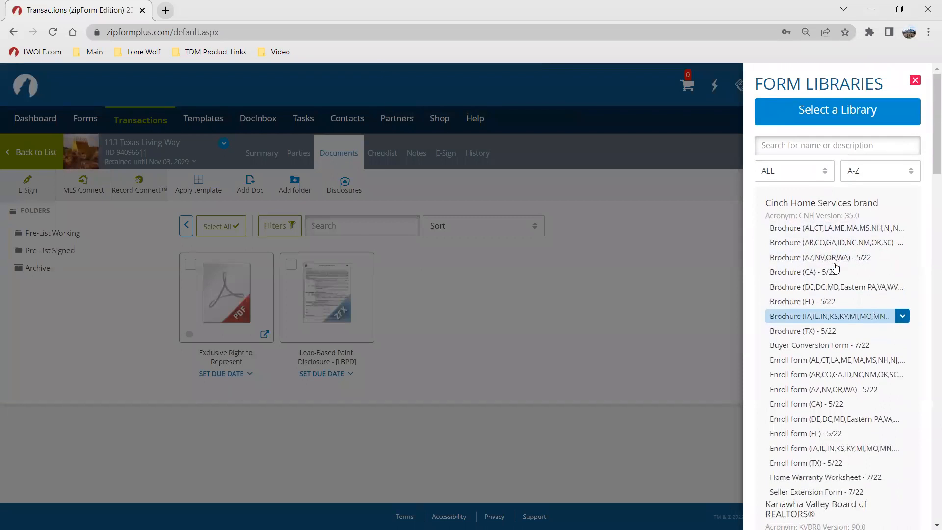
# Step: Browse the combined library list and add the Language for Buy and Sell Agreement and Language for Seller's Acknowledgment forms
pyautogui.click(792, 155)
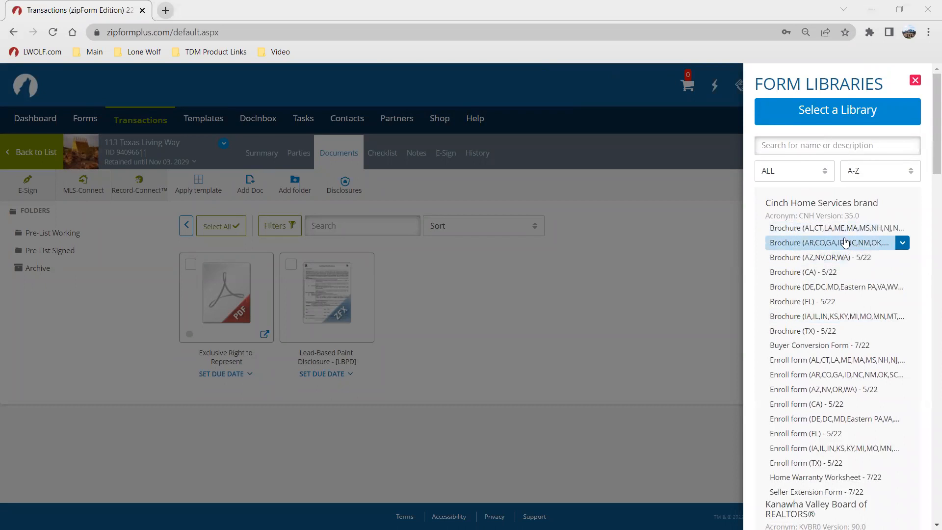
pyautogui.scroll(-4, 856, 247)
pyautogui.scroll(-4, 857, 250)
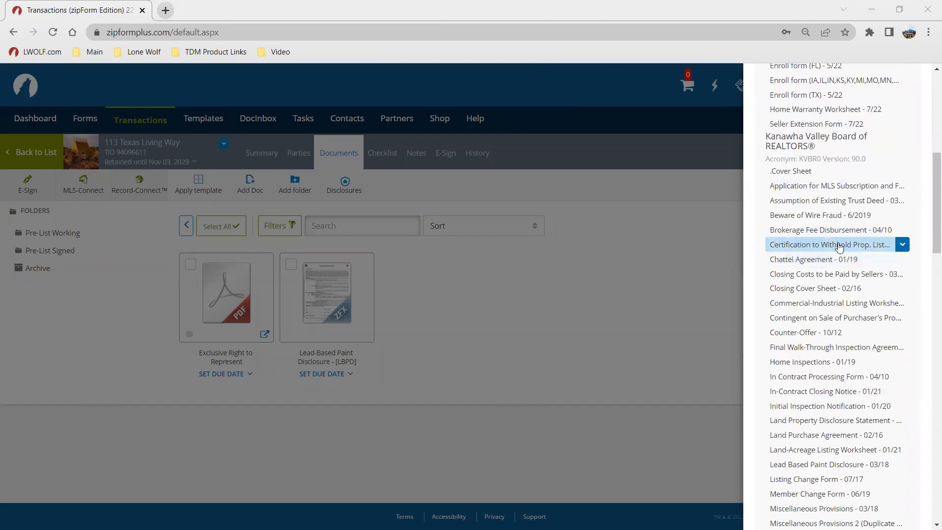
pyautogui.scroll(-3, 840, 244)
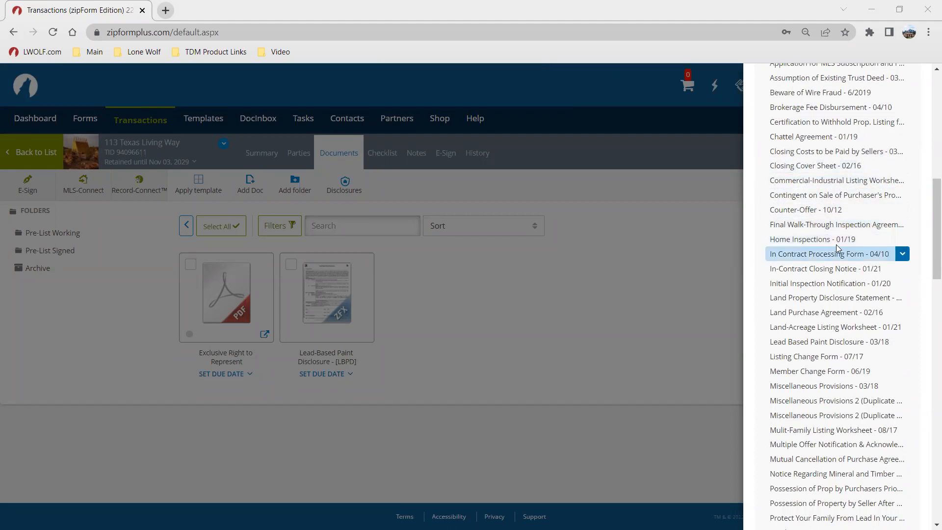
pyautogui.scroll(-3, 806, 251)
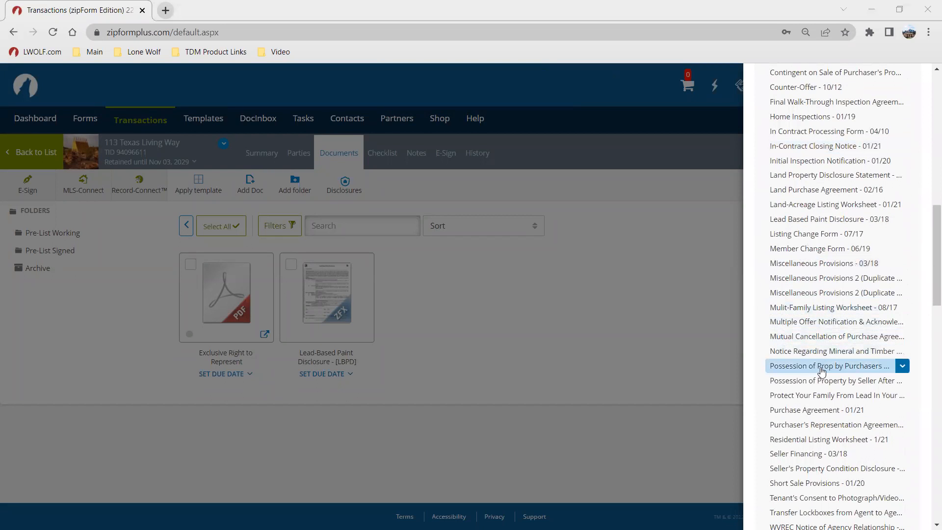
pyautogui.scroll(-3, 805, 371)
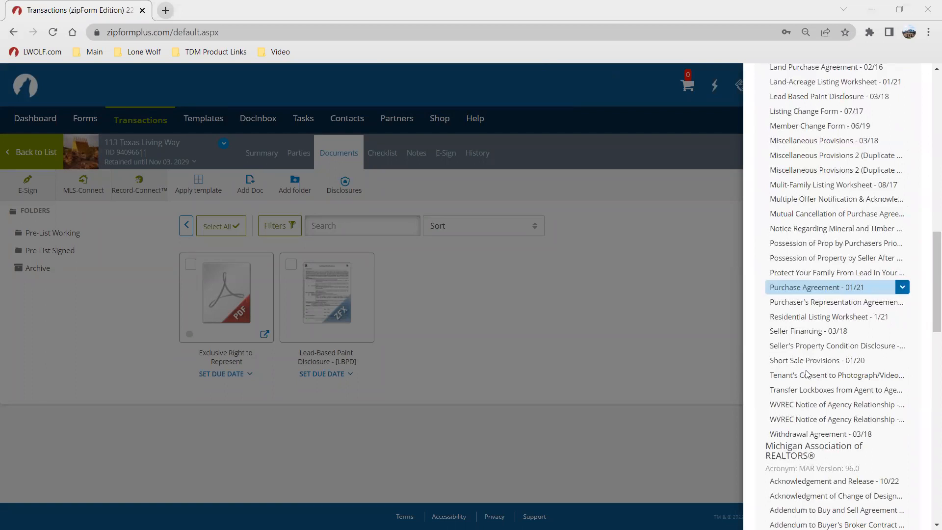
pyautogui.scroll(-6, 805, 343)
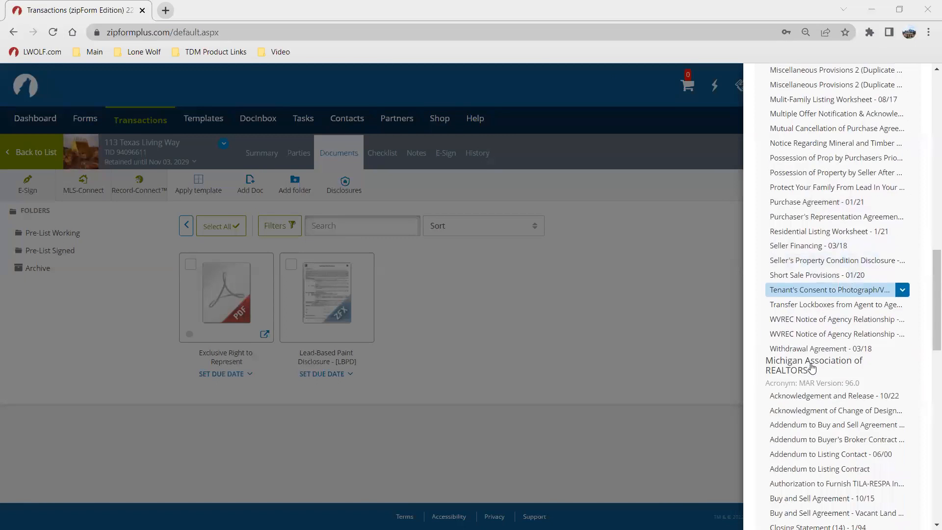
pyautogui.scroll(-3, 809, 319)
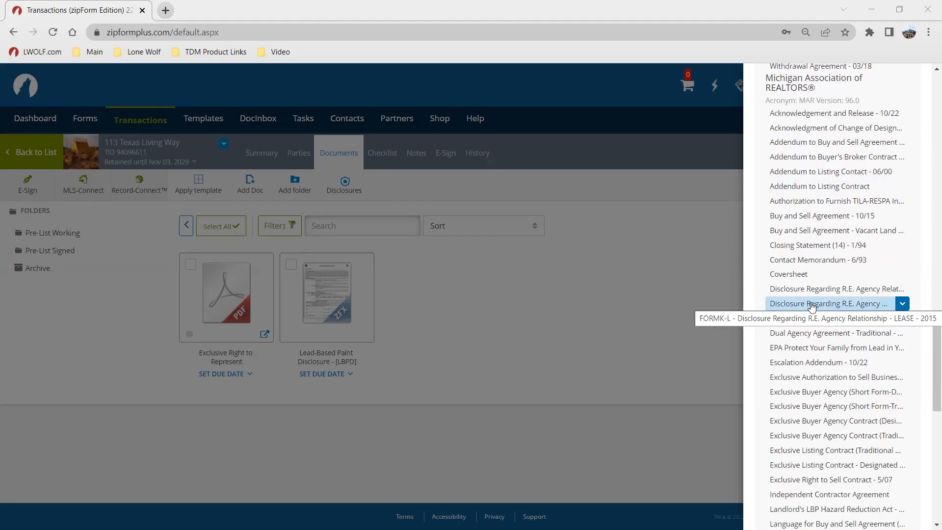
pyautogui.scroll(-3, 810, 306)
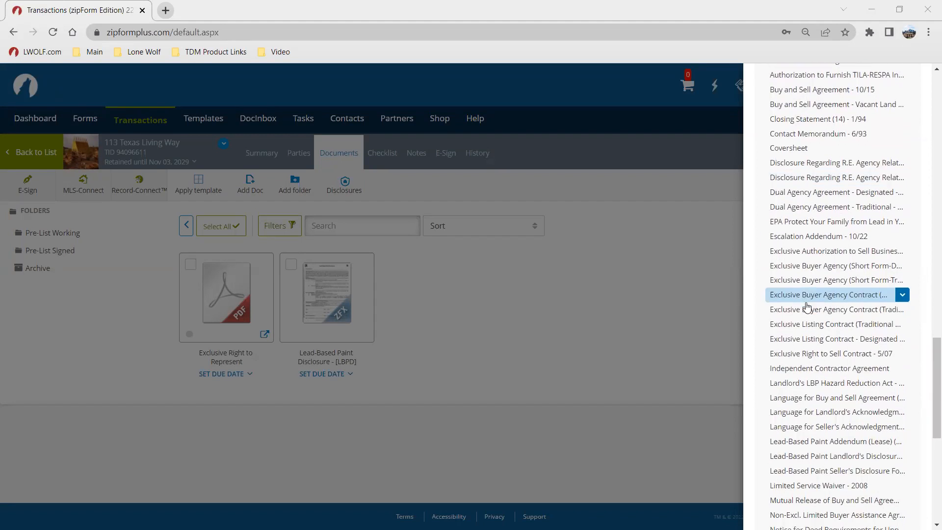
pyautogui.scroll(-1, 806, 306)
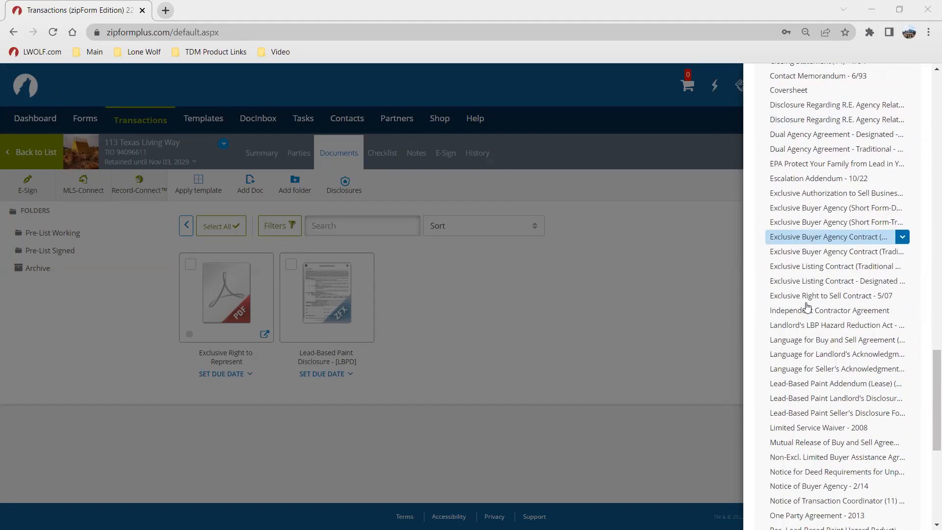
pyautogui.click(842, 340)
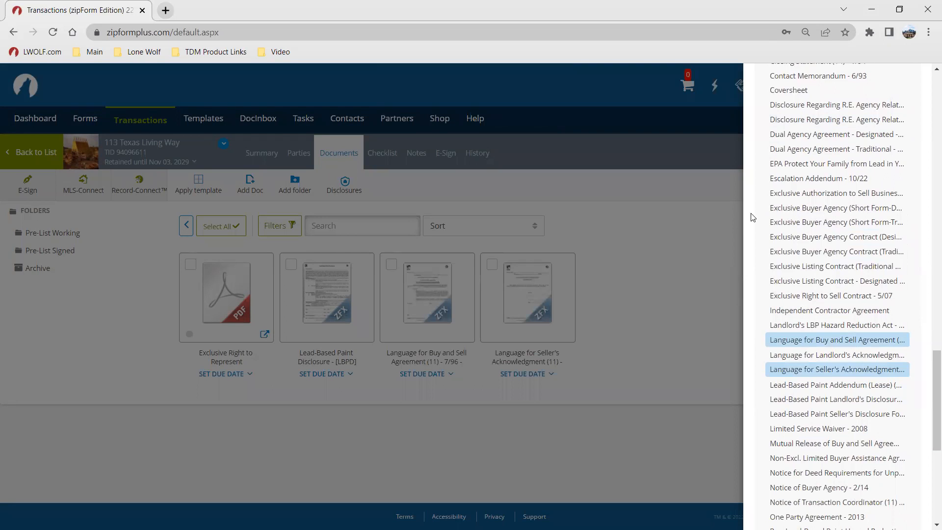
# Step: Scroll through the remaining forms in the library list, then close the form libraries panel
pyautogui.scroll(-2, 836, 280)
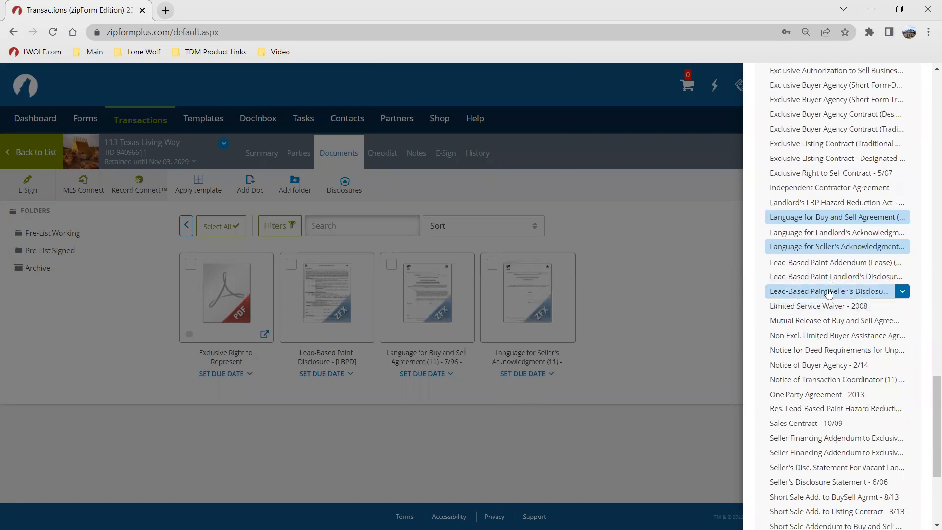
pyautogui.scroll(-1, 829, 292)
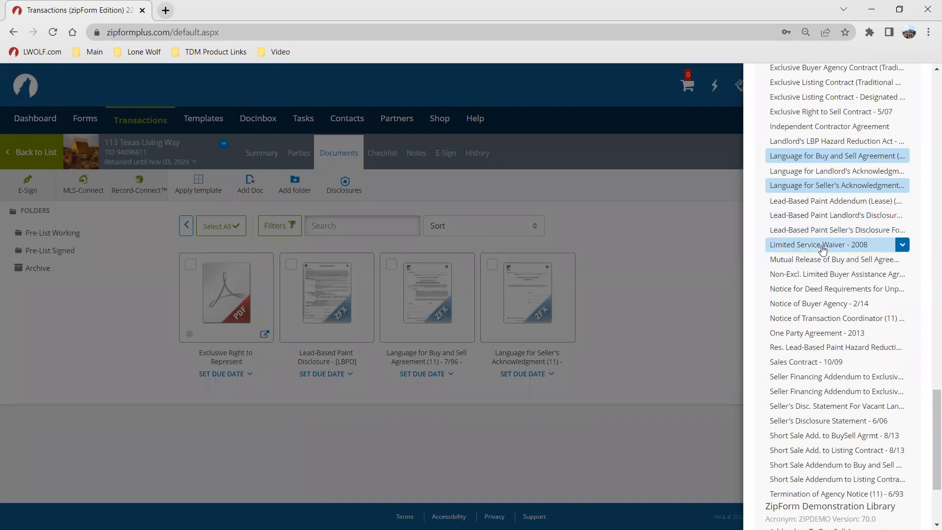
pyautogui.scroll(-1, 816, 246)
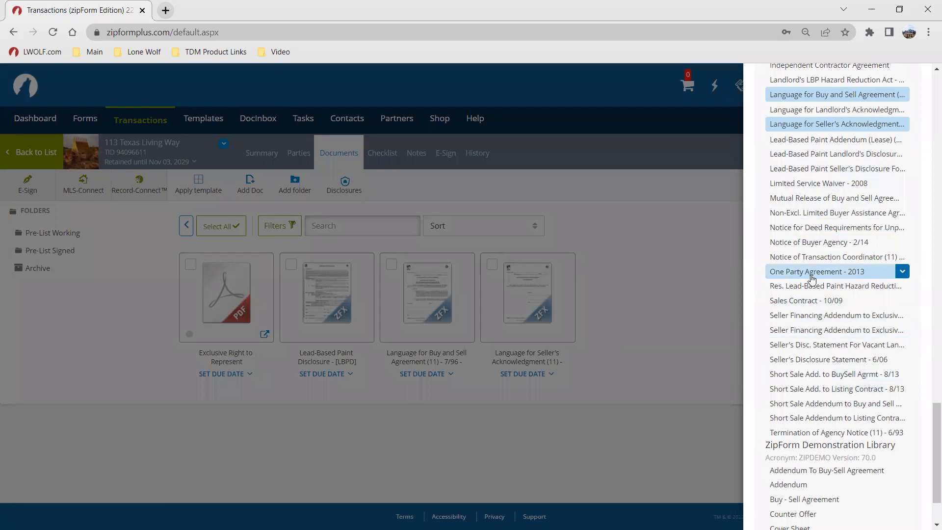
pyautogui.scroll(-2, 811, 278)
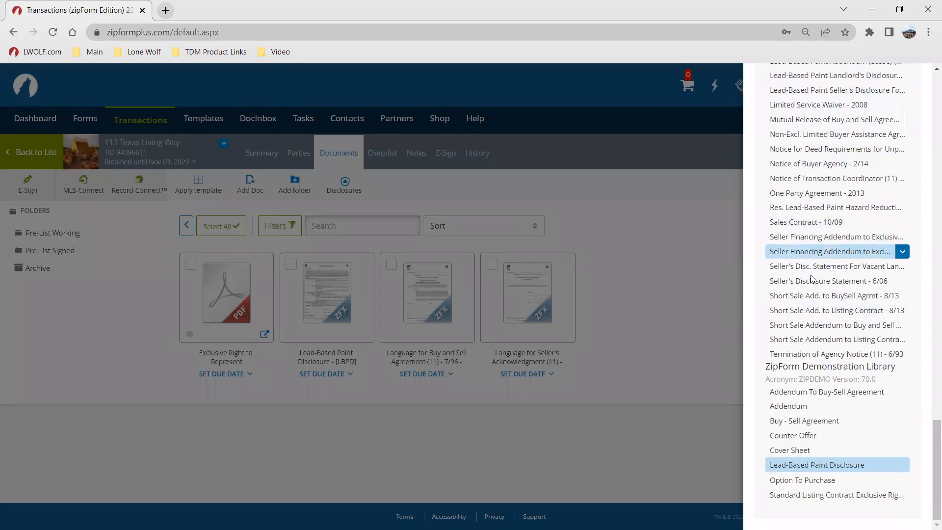
pyautogui.scroll(3, 829, 293)
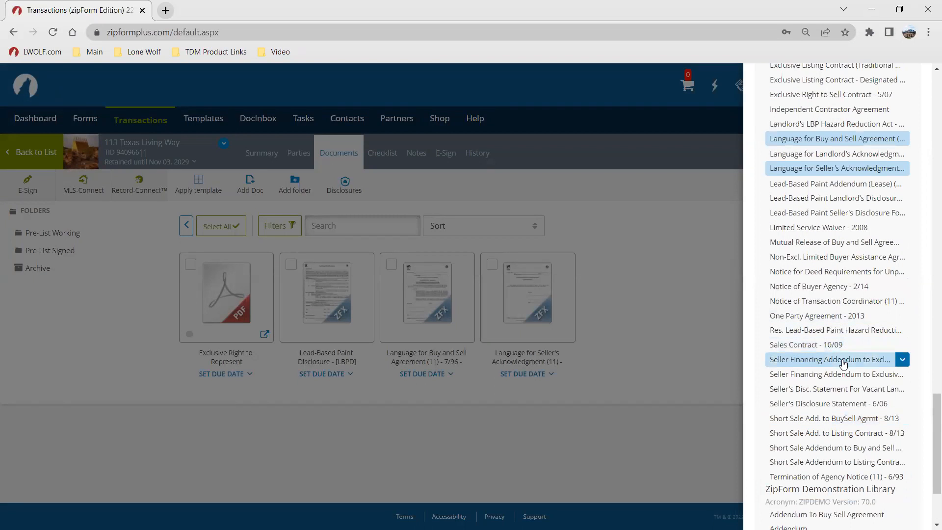
pyautogui.scroll(2, 799, 304)
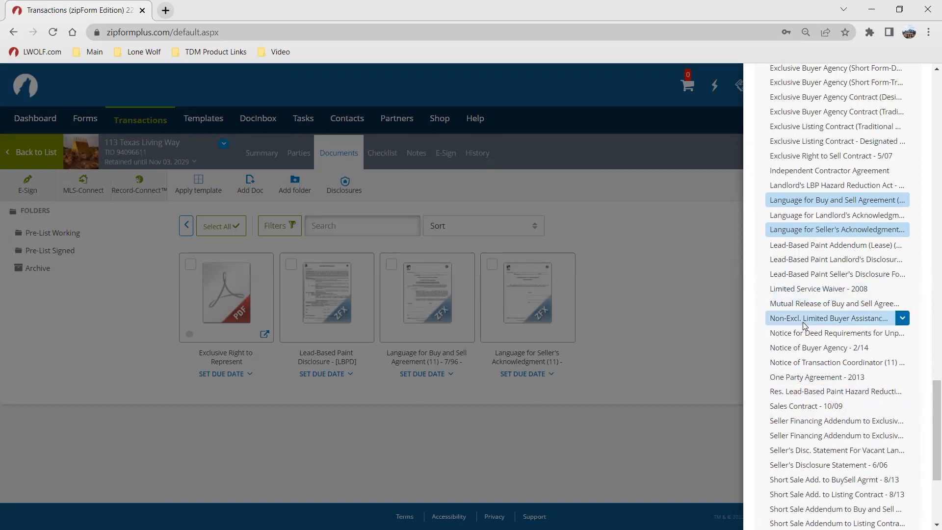
pyautogui.scroll(5, 804, 322)
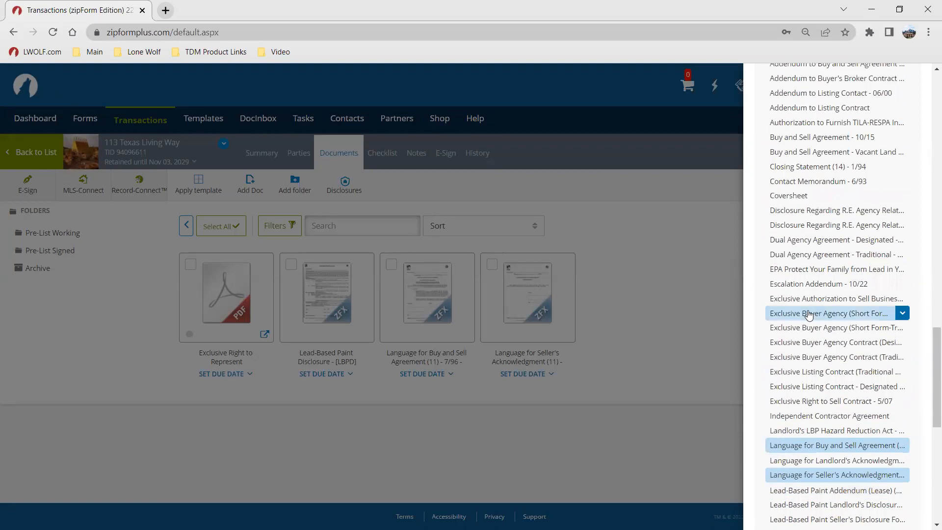
pyautogui.scroll(10, 808, 315)
pyautogui.click(626, 264)
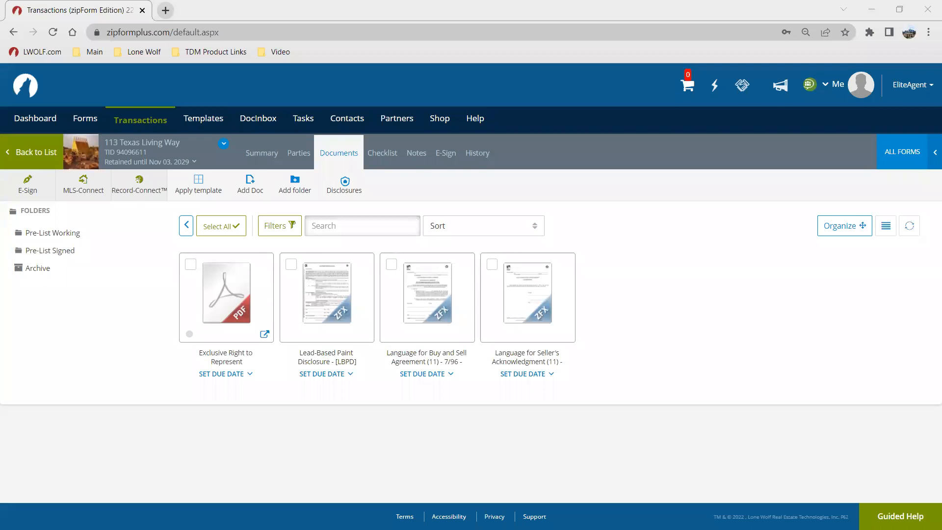
# Step: Open the Pre-List Signed folder and create a required placeholder named Exclusive Right to Represent
pyautogui.click(55, 252)
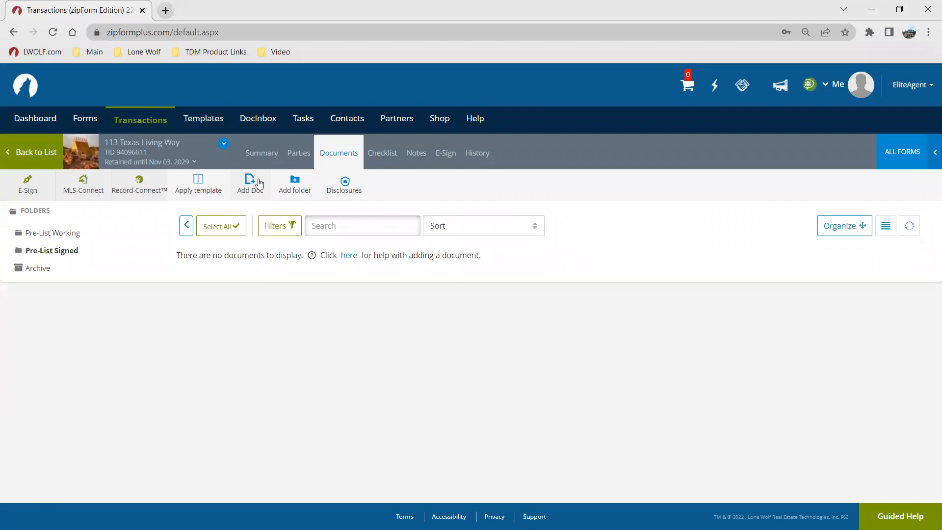
pyautogui.click(258, 183)
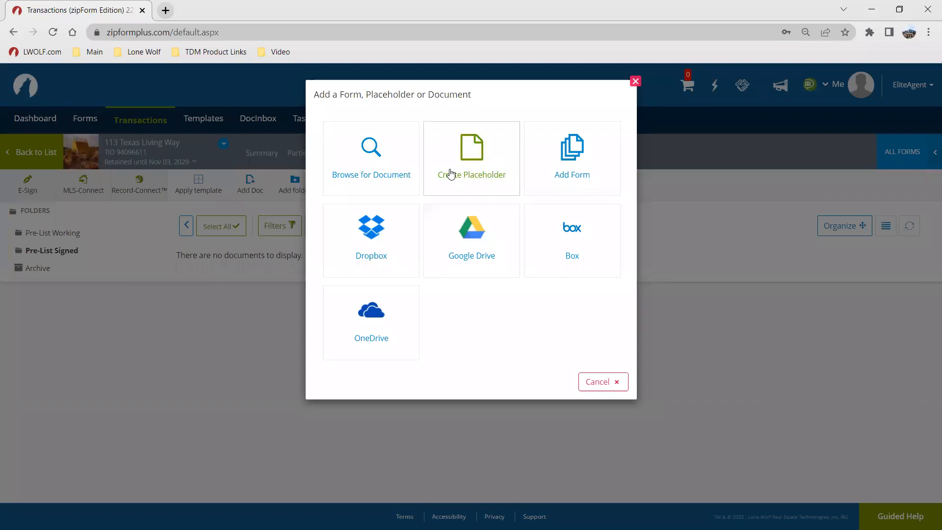
pyautogui.click(475, 162)
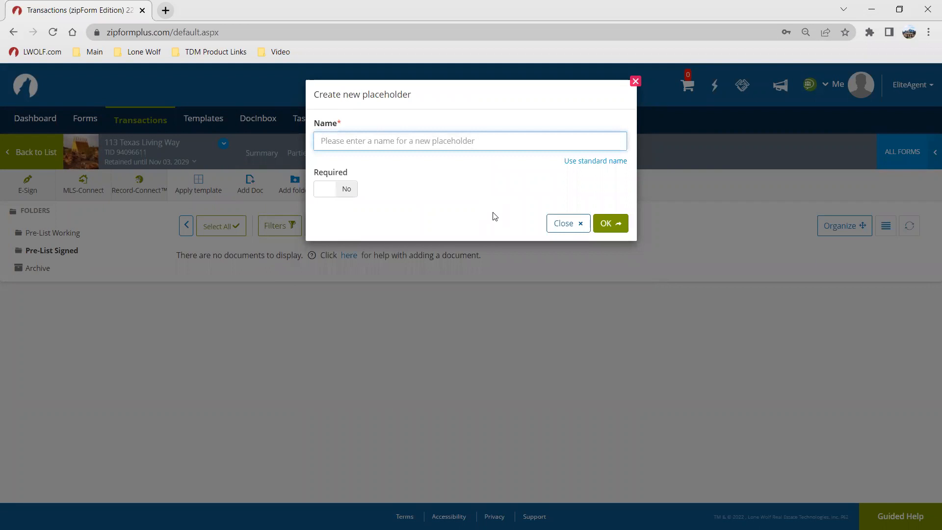
pyautogui.write('Exclusive Right to Represent')
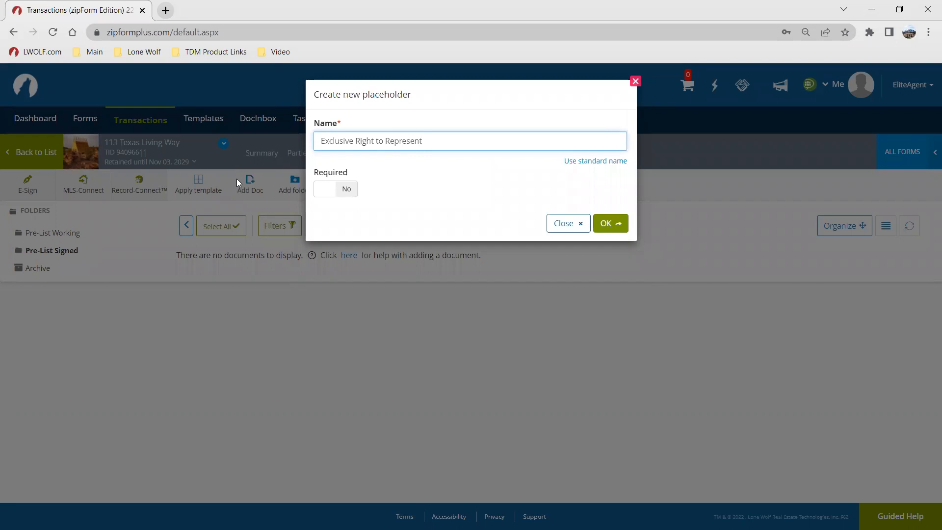
pyautogui.click(323, 189)
pyautogui.click(611, 222)
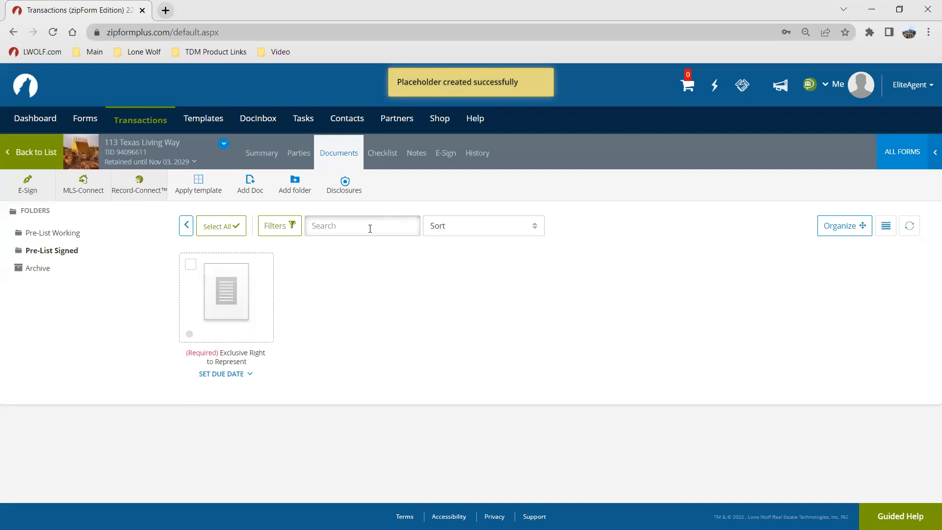
pyautogui.moveTo(262, 297)
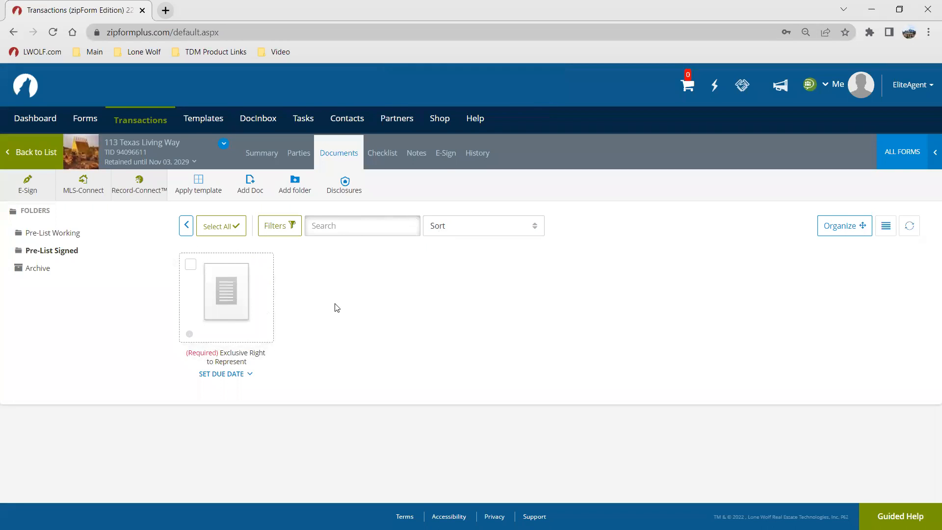
pyautogui.moveTo(209, 307)
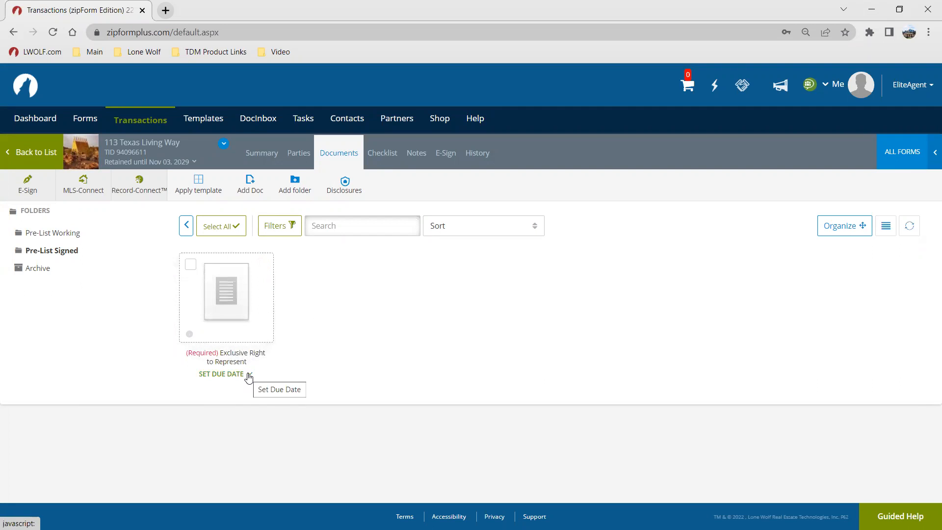
pyautogui.click(219, 374)
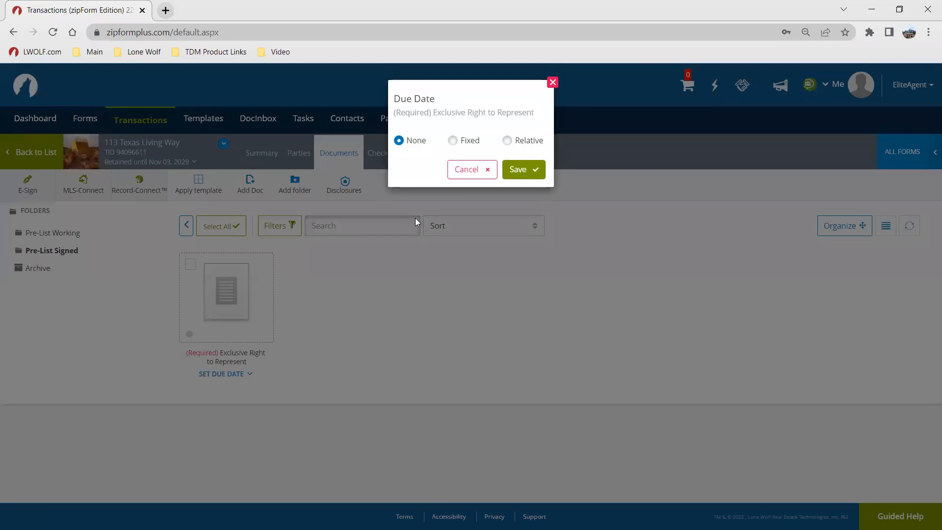
pyautogui.click(453, 141)
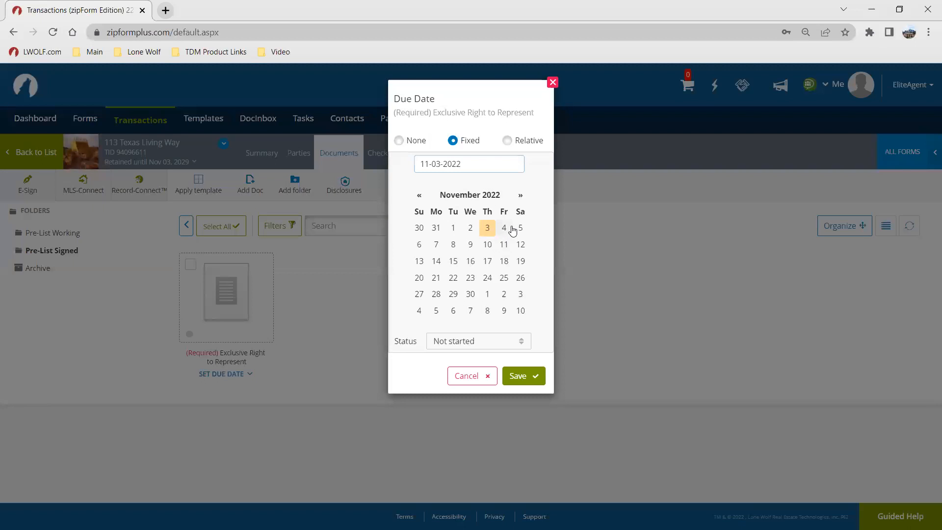
pyautogui.click(507, 145)
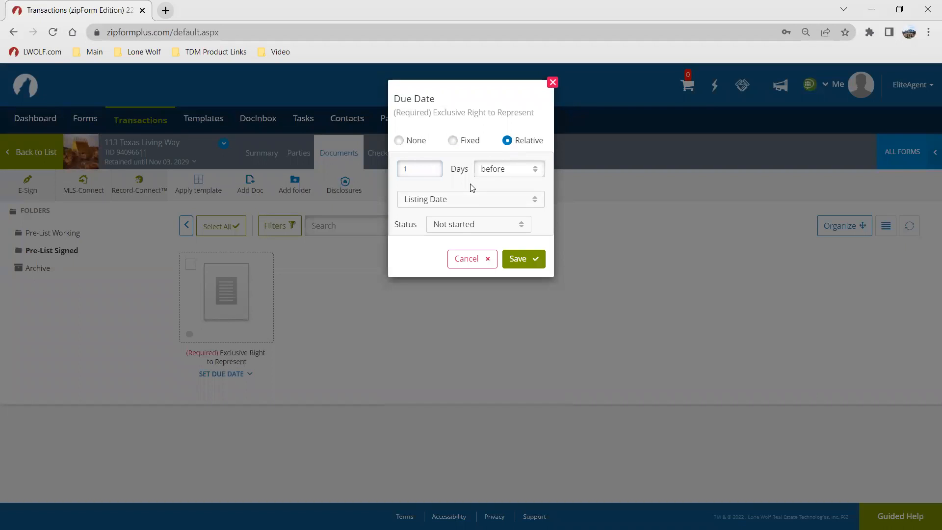
pyautogui.click(475, 201)
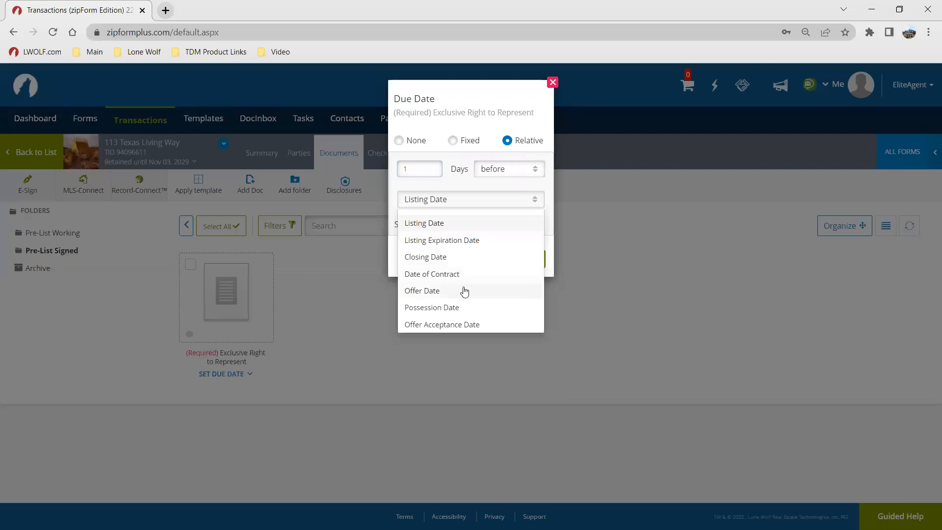
pyautogui.click(460, 184)
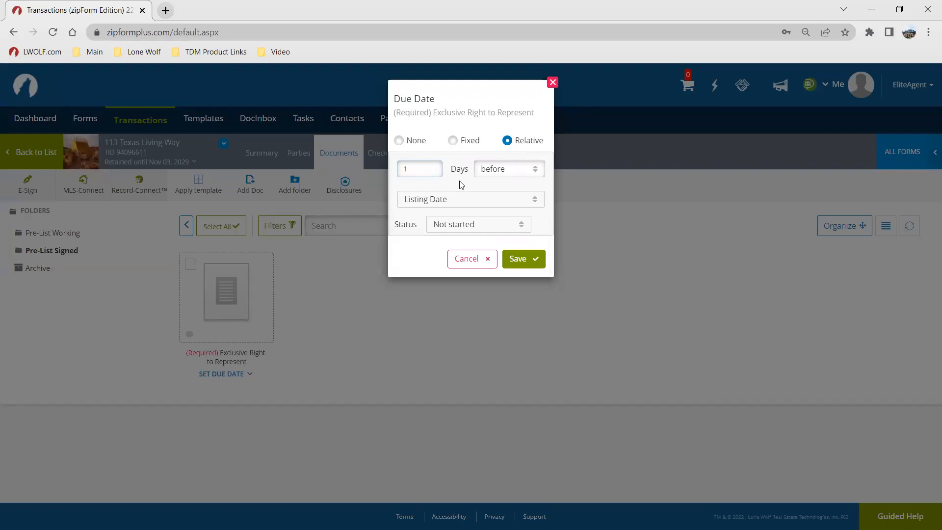
pyautogui.click(456, 261)
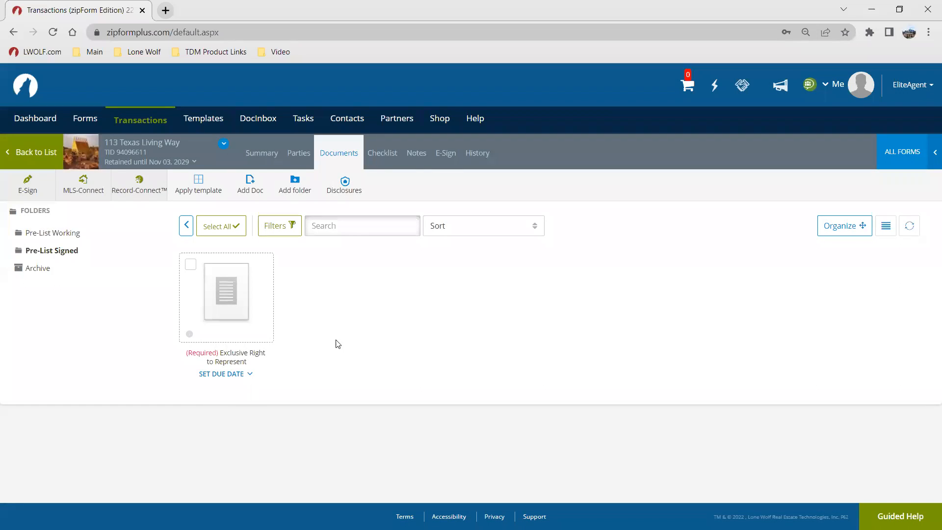
# Step: Create a non-required placeholder named Lead-Based Paint Inspection in the Pre-List Signed folder
pyautogui.click(250, 184)
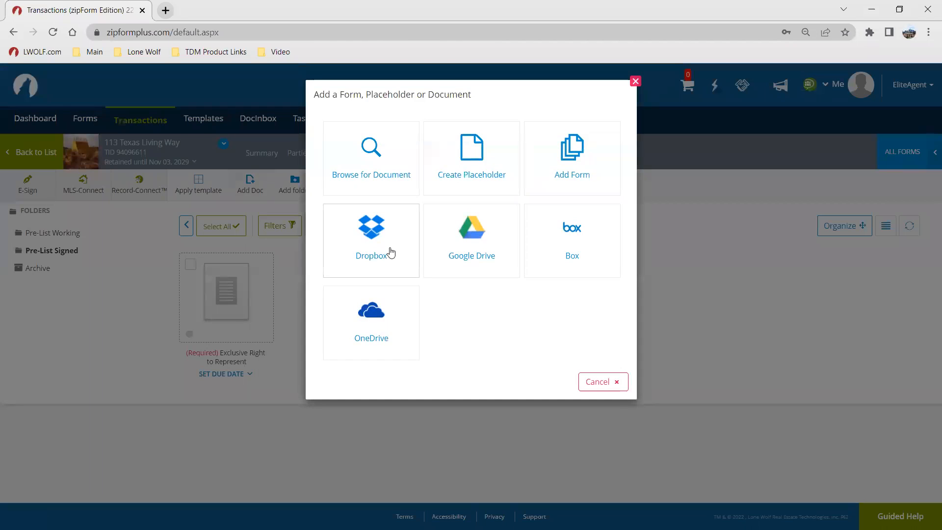
pyautogui.click(481, 147)
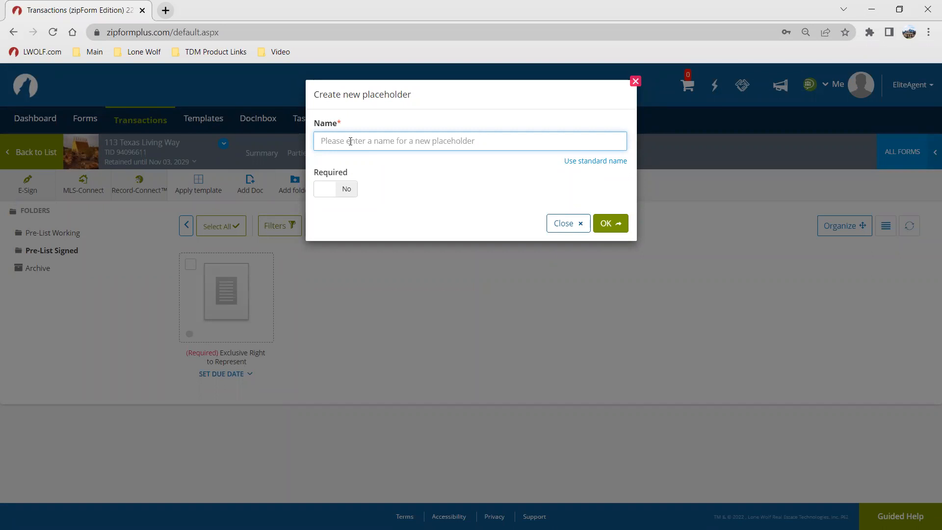
pyautogui.write('Lead-Based Paint In')
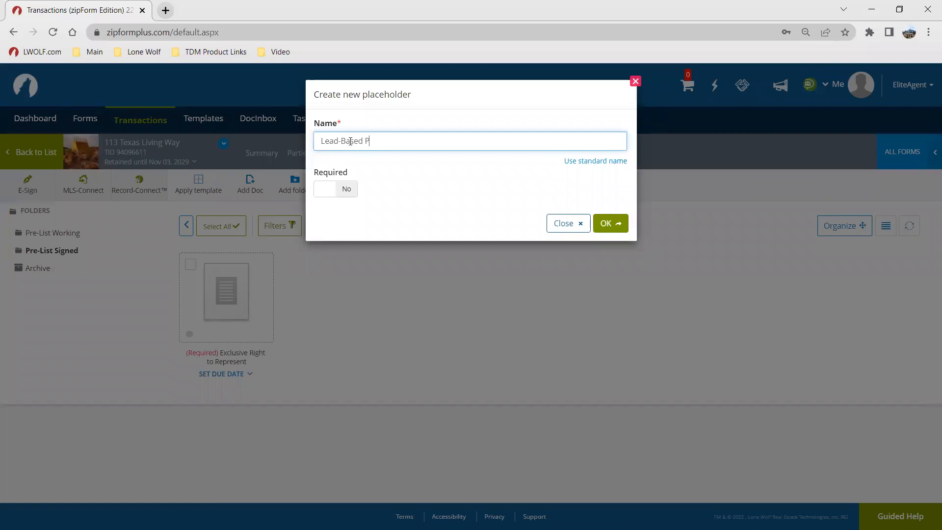
pyautogui.write('spection')
pyautogui.click(605, 224)
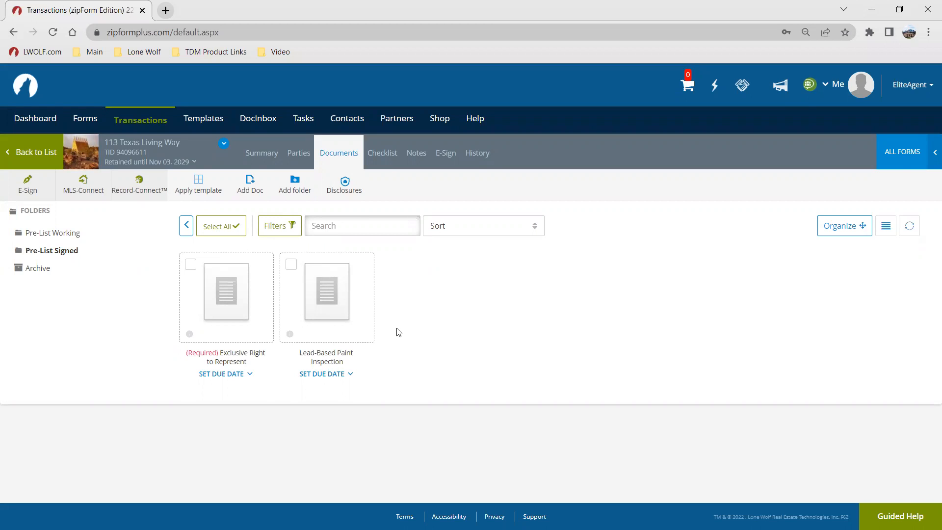
# Step: Review the Checklist view and the contents of the Pre-List Working and Pre-List Signed folders
pyautogui.moveTo(338, 332)
pyautogui.click(385, 156)
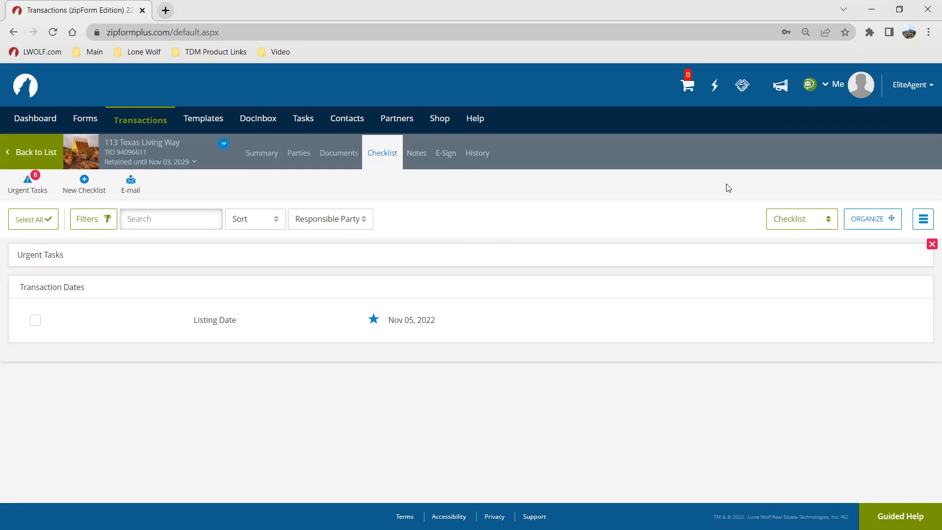
pyautogui.click(339, 155)
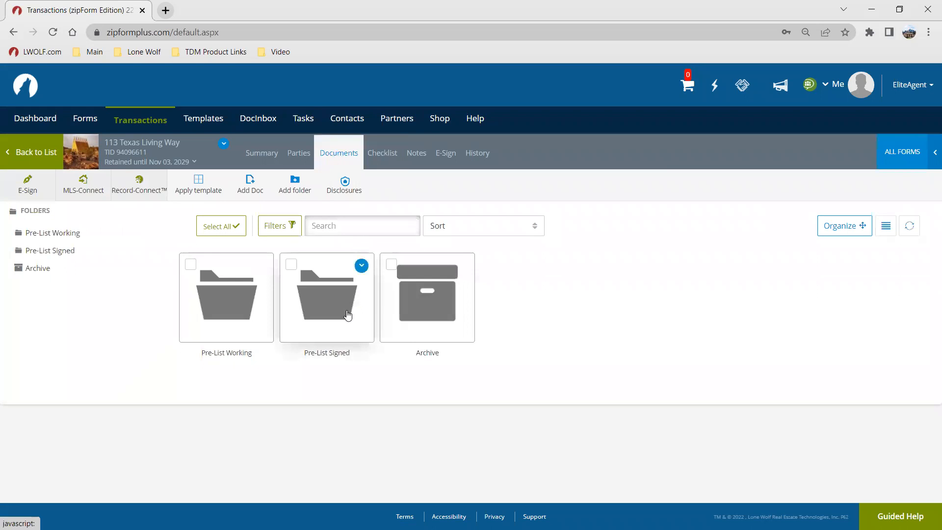
pyautogui.click(302, 319)
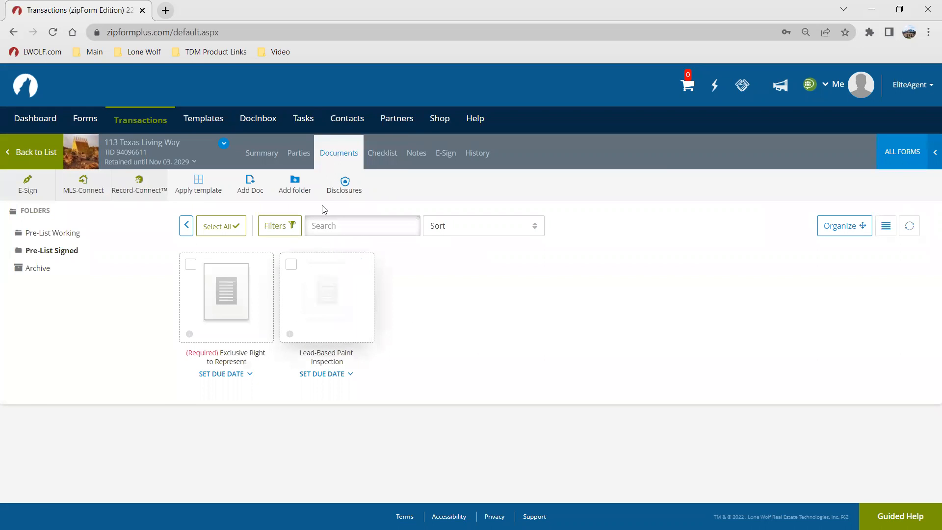
pyautogui.click(69, 238)
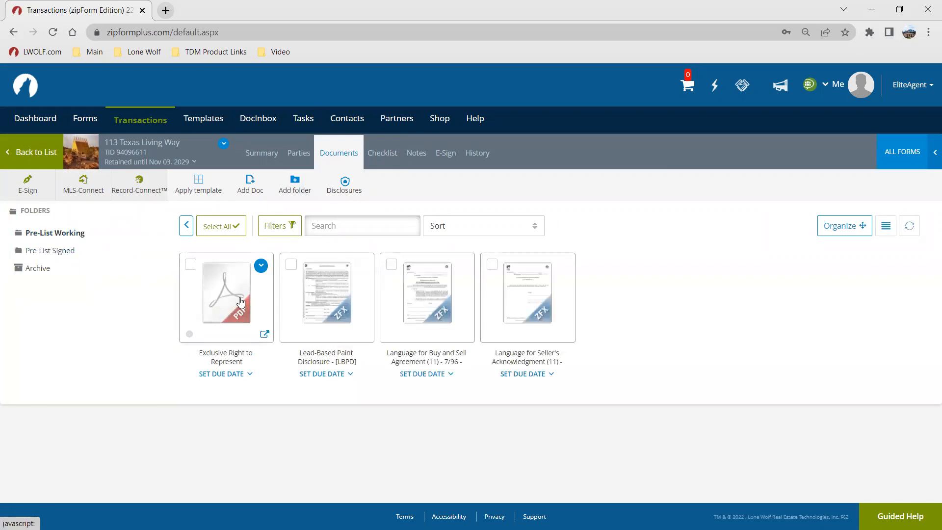
pyautogui.click(52, 254)
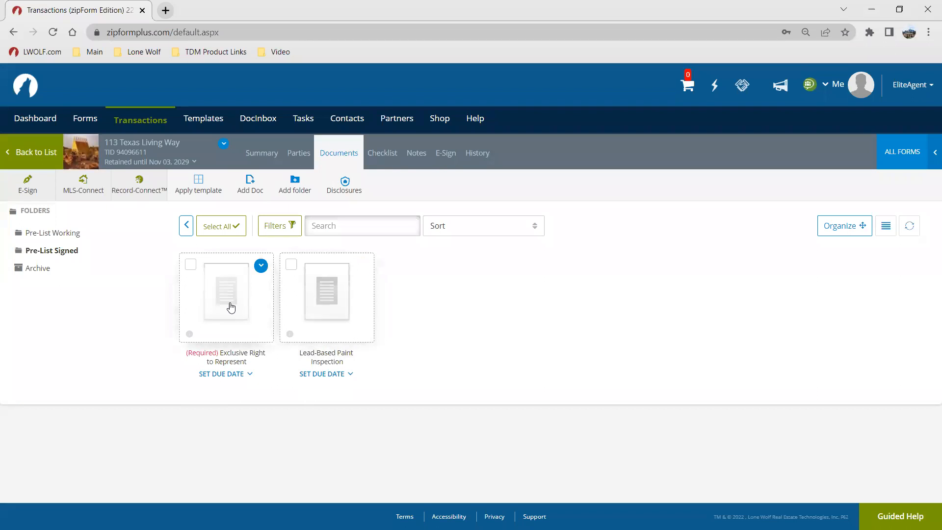
pyautogui.click(61, 233)
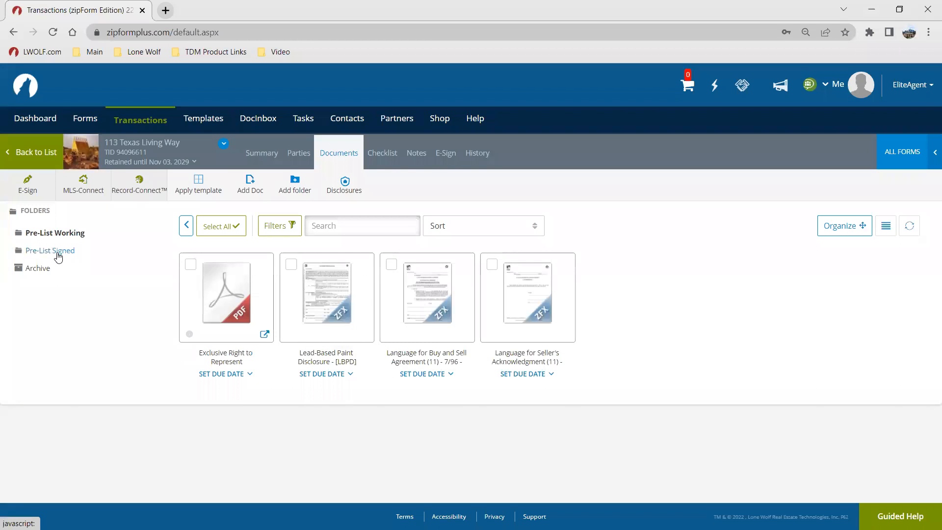
pyautogui.click(57, 252)
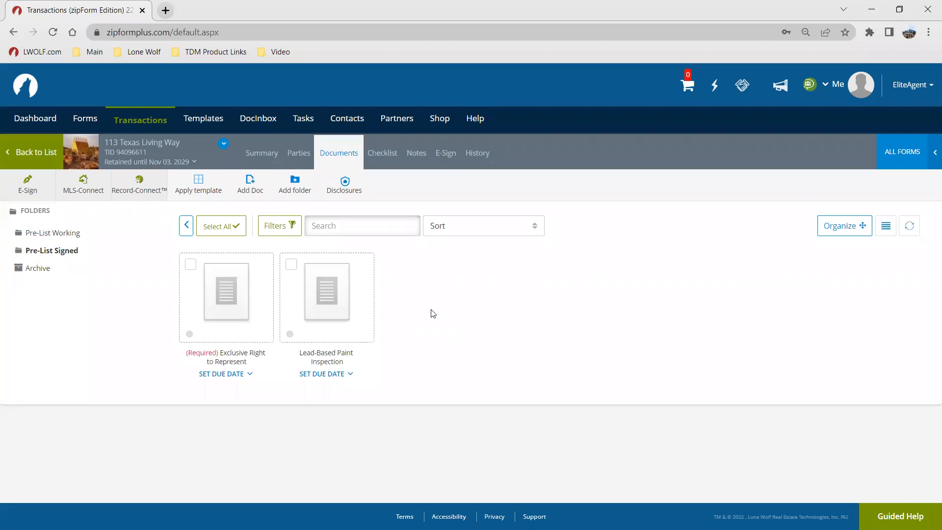
pyautogui.click(381, 154)
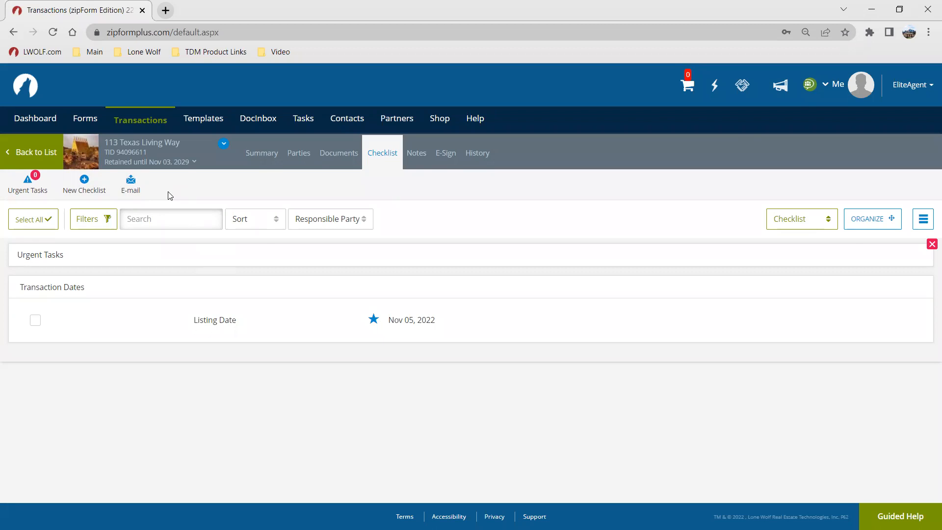
# Step: Add a transaction note reading Hello and save it, cancelling the notification e-mail
pyautogui.click(413, 161)
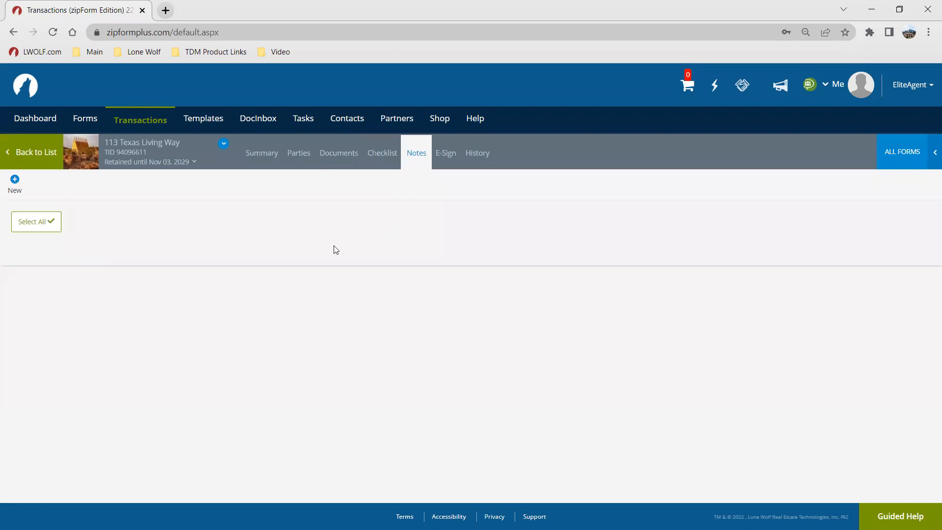
pyautogui.click(15, 179)
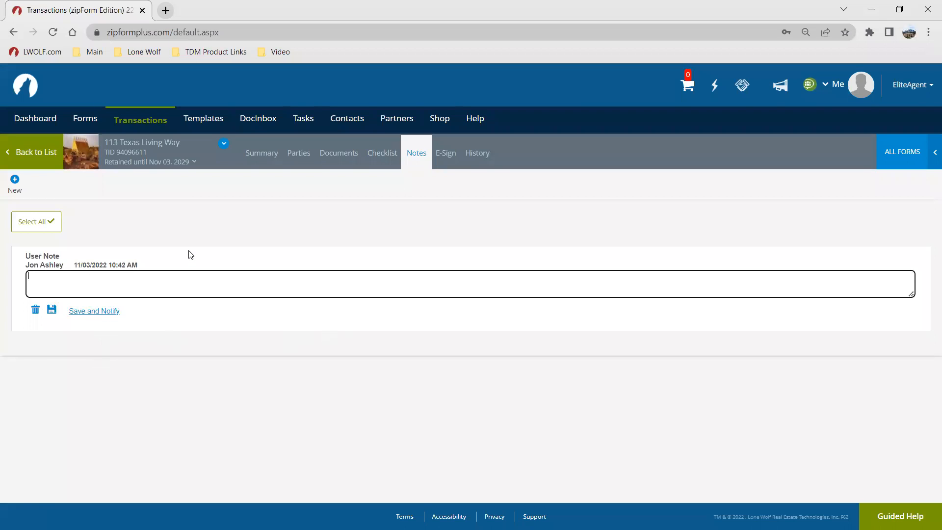
pyautogui.write('Hello')
pyautogui.click(87, 311)
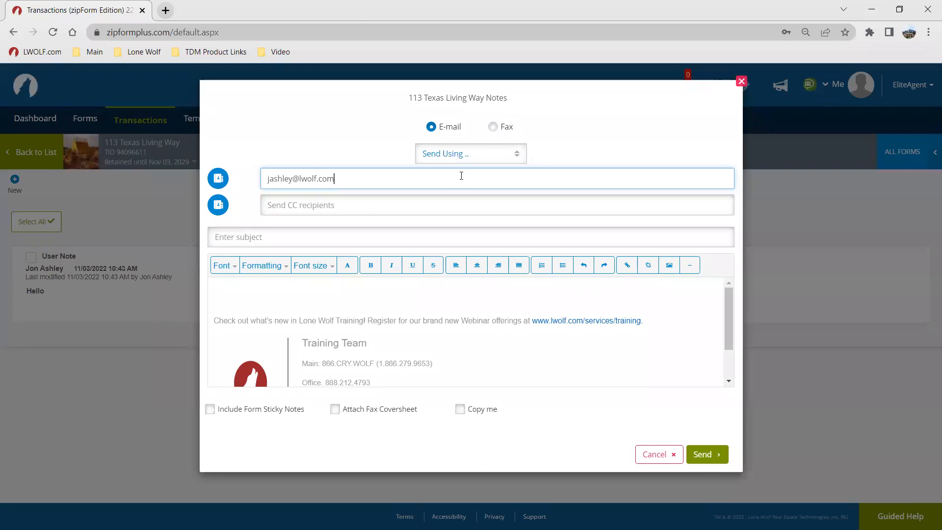
pyautogui.click(641, 452)
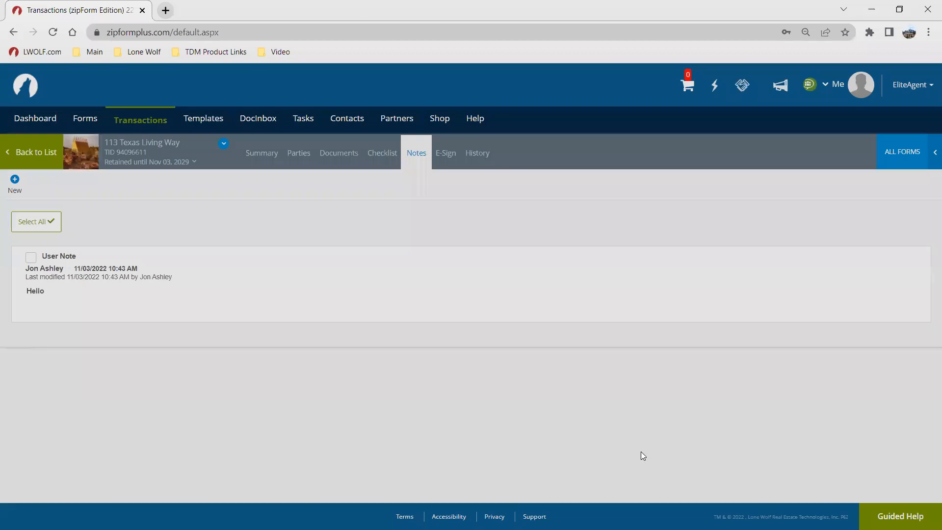
# Step: Select the Hello note and delete it
pyautogui.moveTo(328, 311)
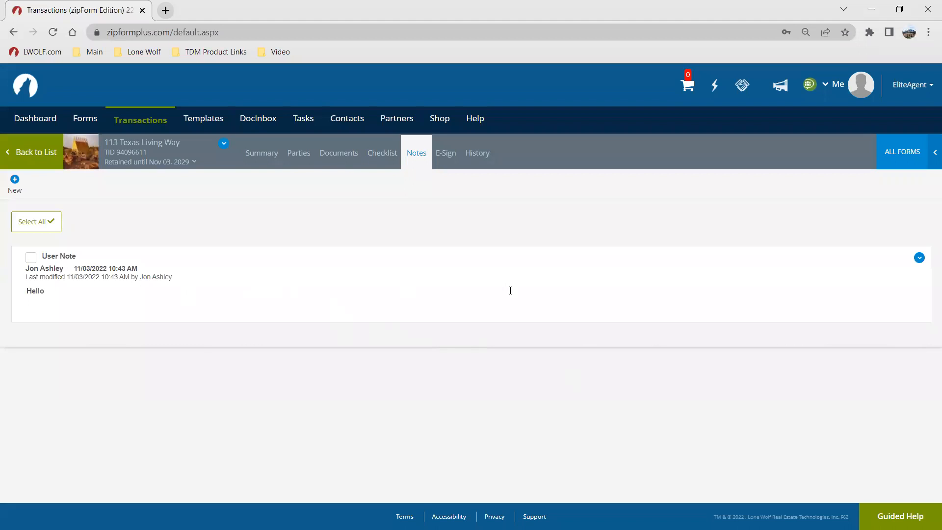
pyautogui.click(29, 257)
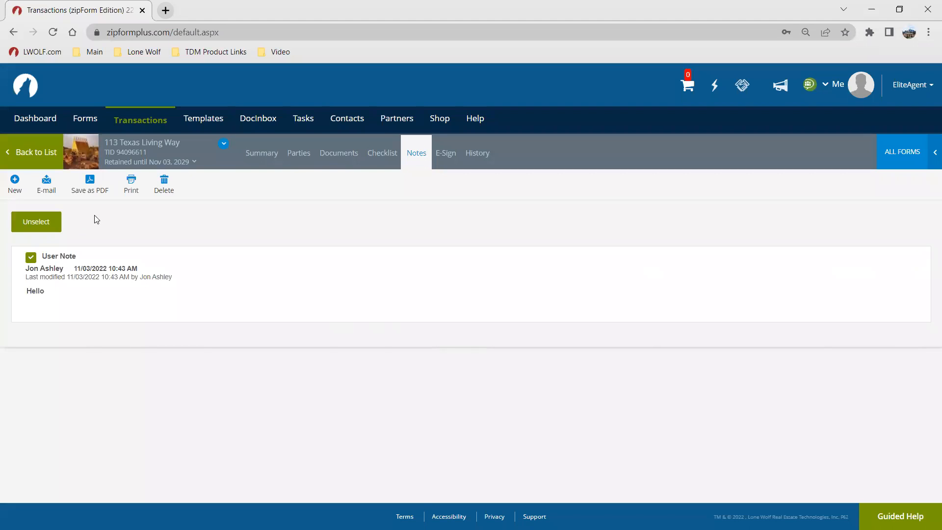
pyautogui.click(171, 187)
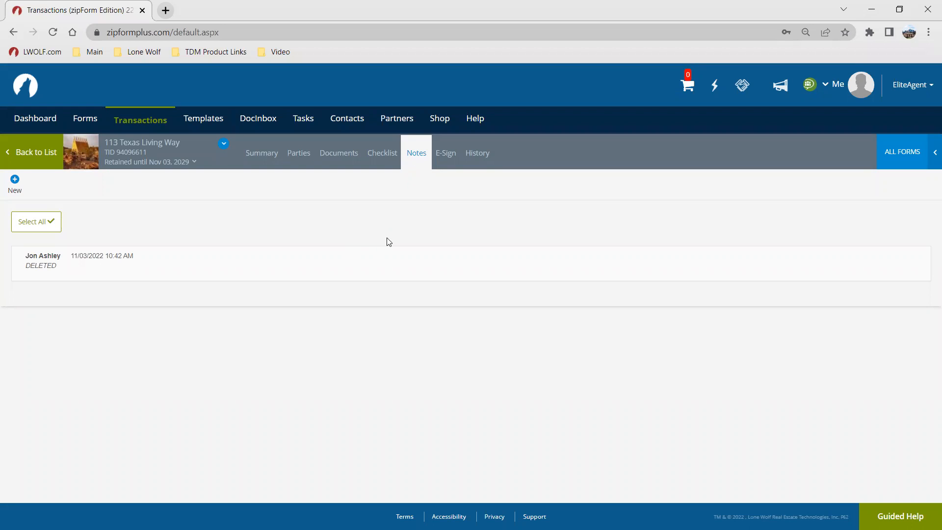
# Step: Open the Lead-Based Paint Disclosure from the Pre-List Working folder in the New Form Editor
pyautogui.click(443, 154)
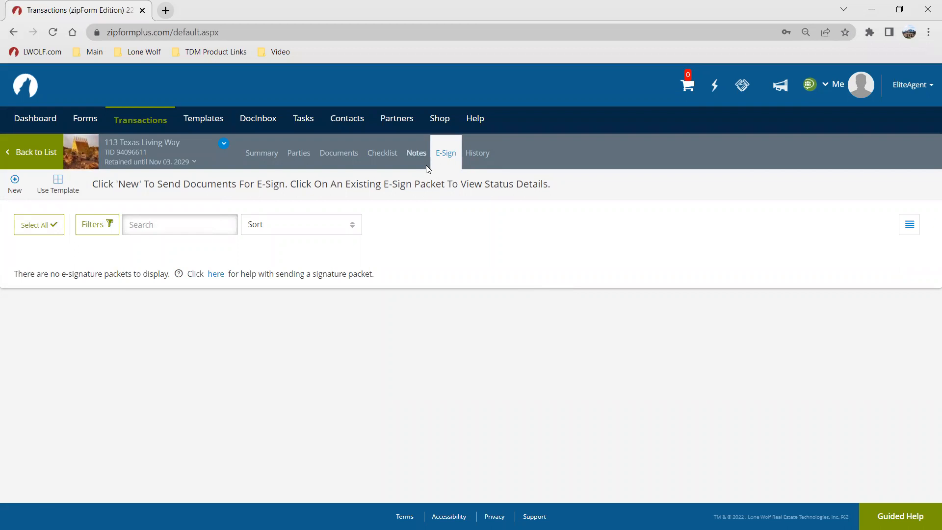
pyautogui.click(343, 161)
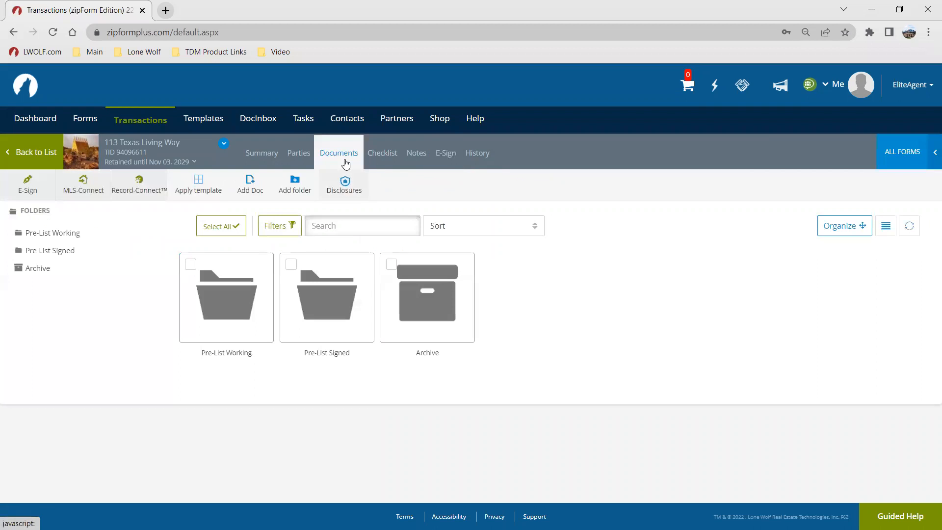
pyautogui.click(241, 308)
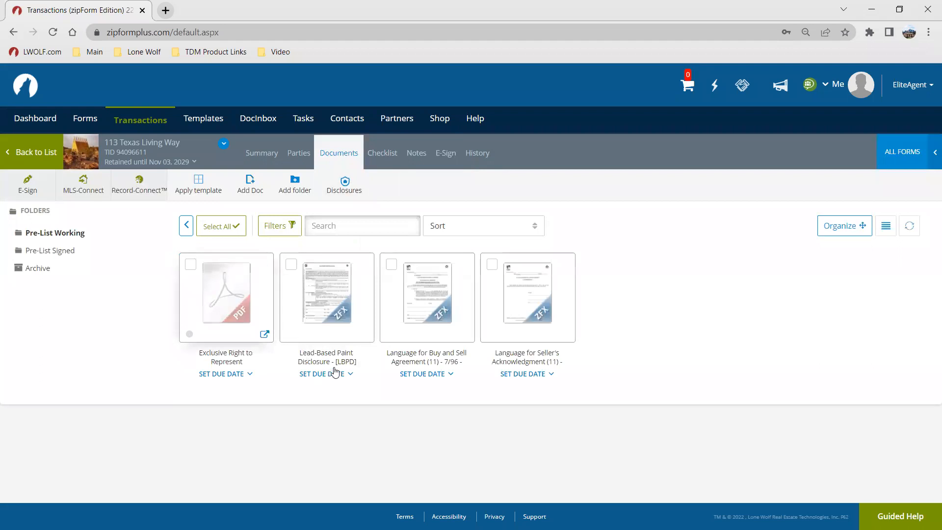
pyautogui.click(351, 290)
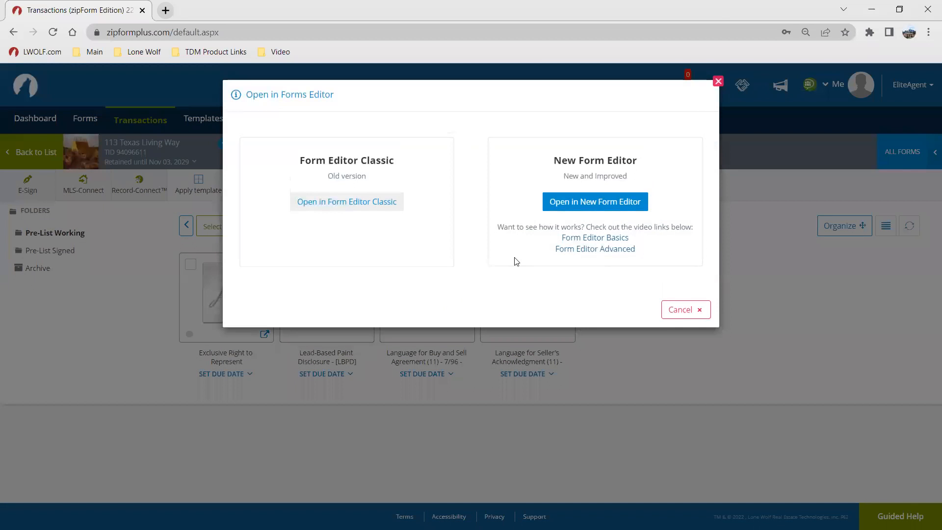
pyautogui.click(573, 207)
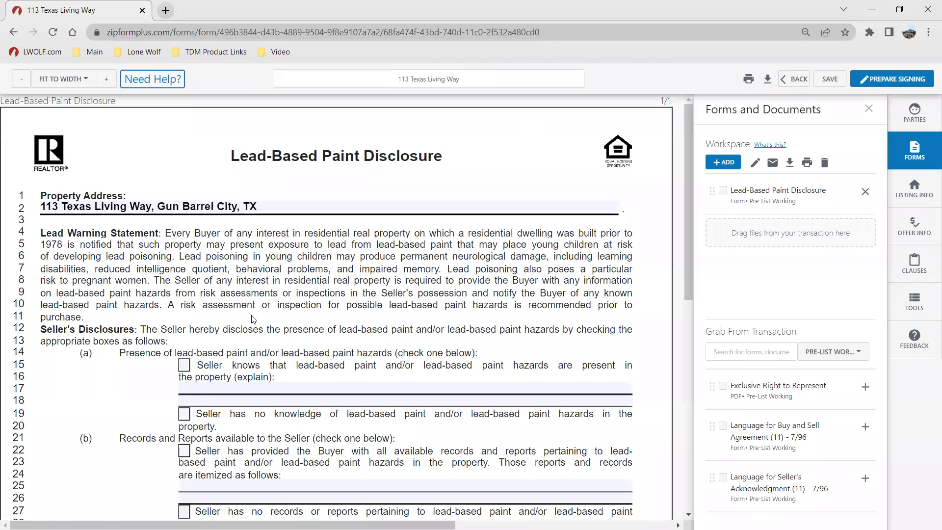
# Step: Check the seller disclosures stating no knowledge of lead-based paint hazards and no records or reports available
pyautogui.scroll(-1, 252, 320)
pyautogui.click(185, 353)
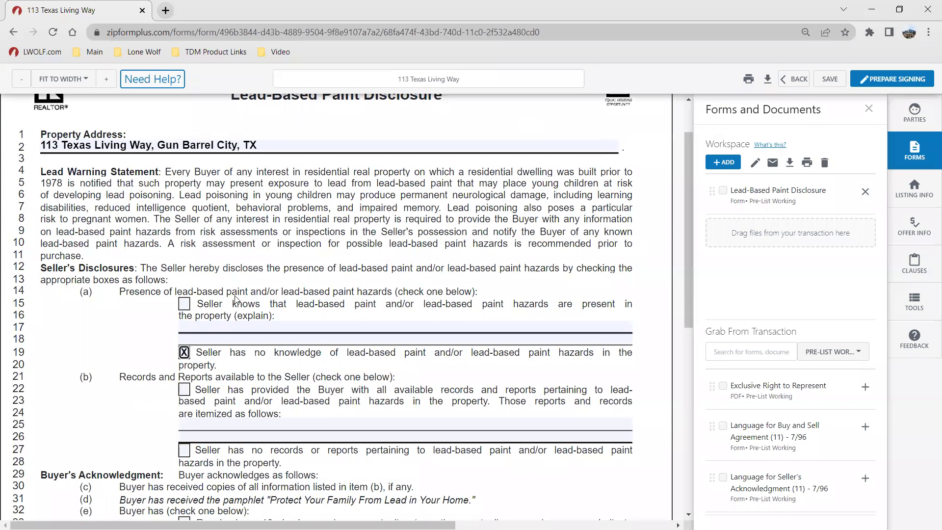
pyautogui.scroll(-2, 241, 294)
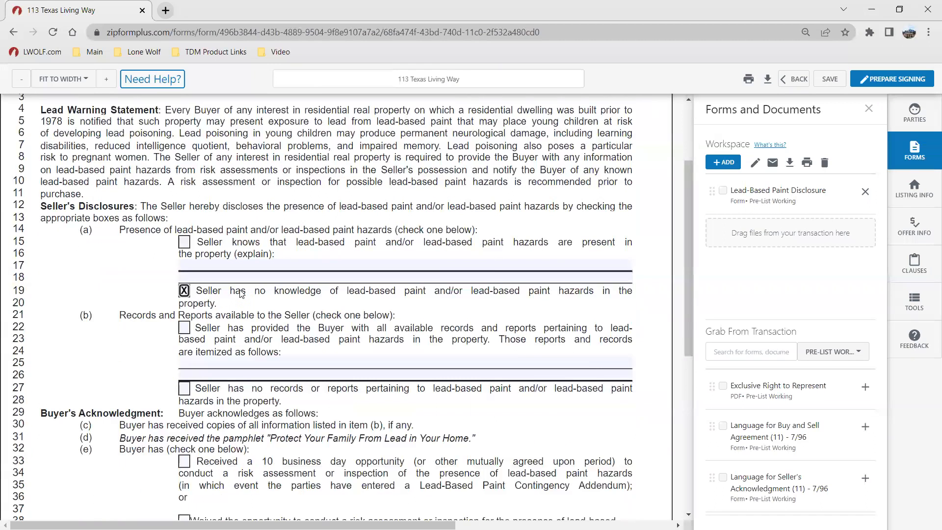
pyautogui.click(185, 328)
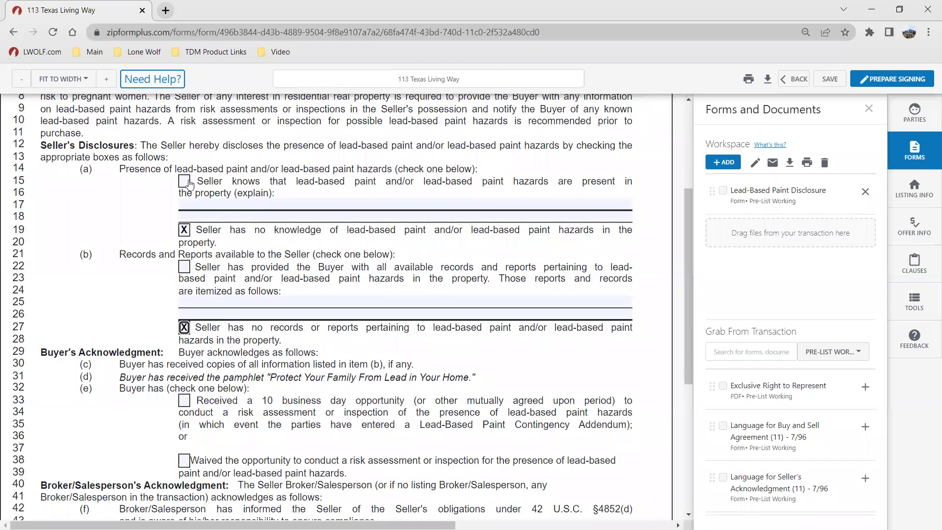
pyautogui.click(205, 199)
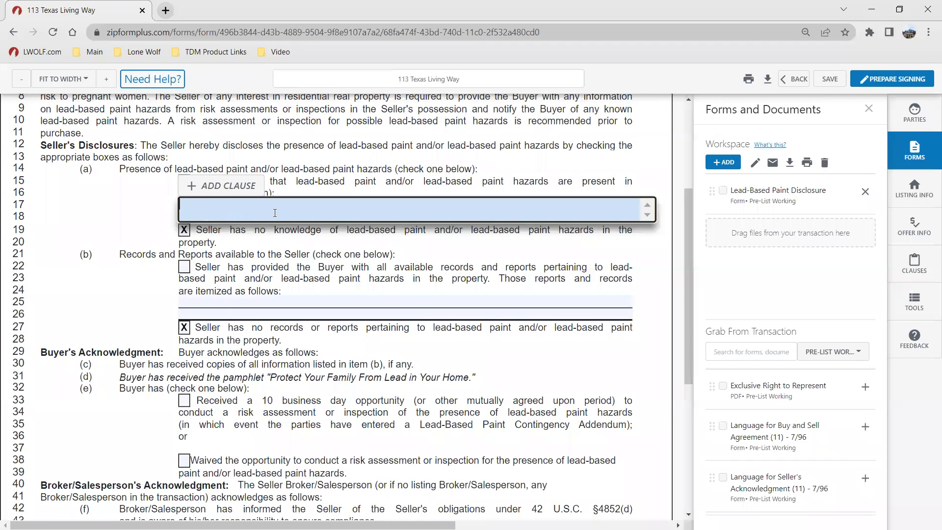
pyautogui.click(127, 221)
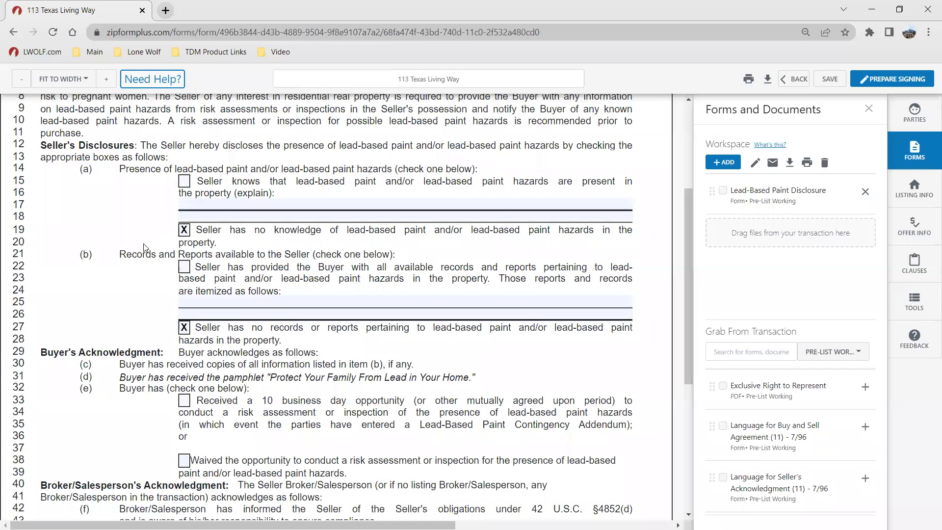
# Step: Check the buyer acknowledgment that a 10 business day inspection opportunity was received
pyautogui.scroll(-2, 144, 244)
pyautogui.click(185, 278)
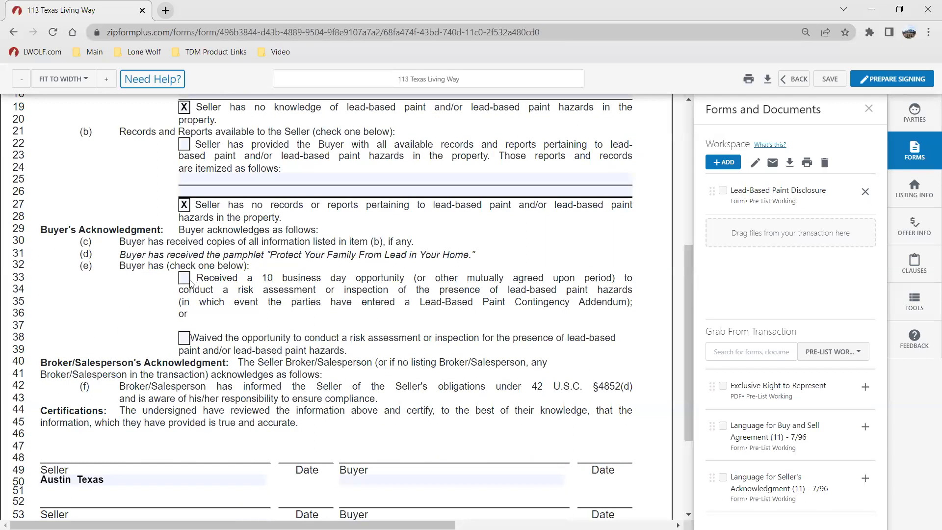
pyautogui.scroll(3, 330, 343)
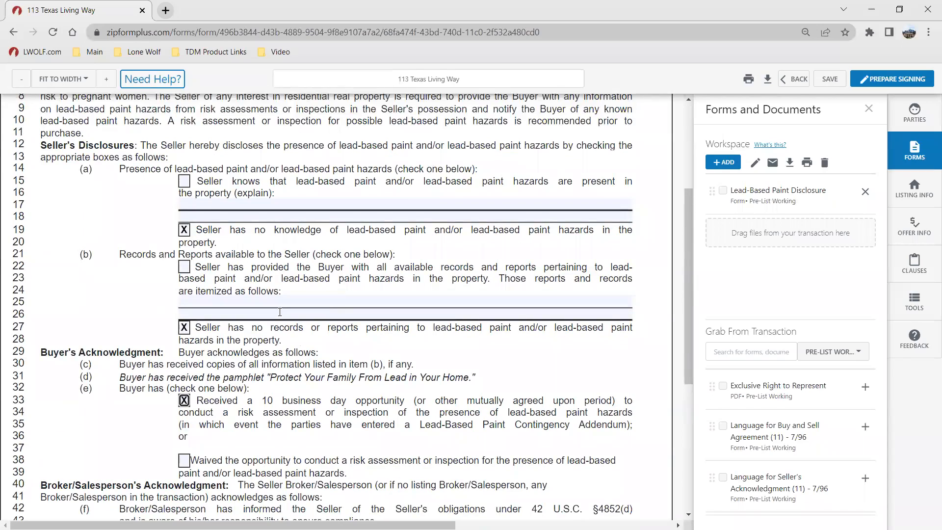
pyautogui.scroll(3, 264, 302)
pyautogui.scroll(-9, 222, 230)
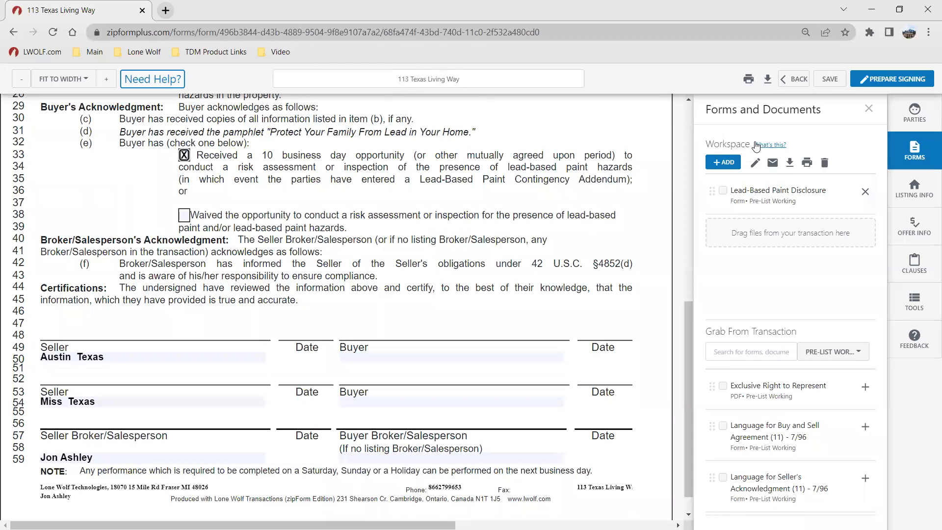
# Step: Save the disclosure form and return to the documents, dismissing the satisfaction survey
pyautogui.click(830, 79)
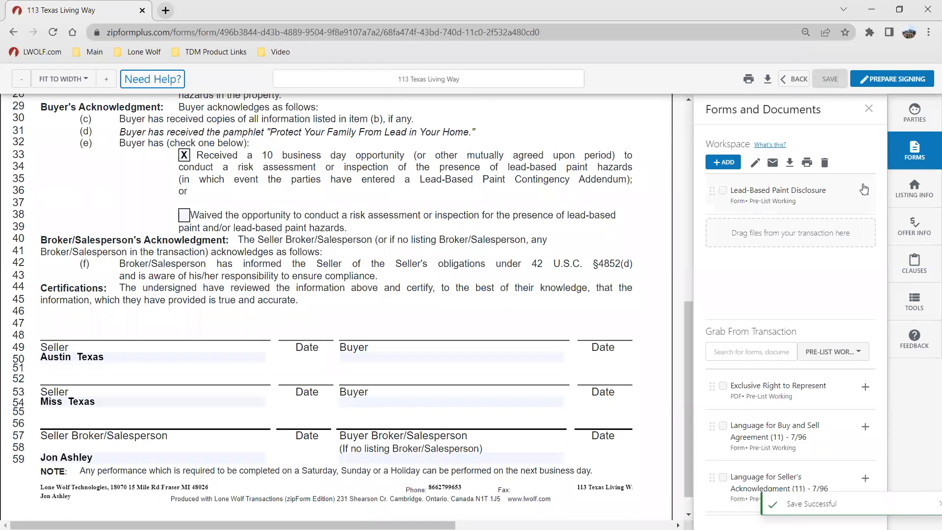
pyautogui.click(794, 79)
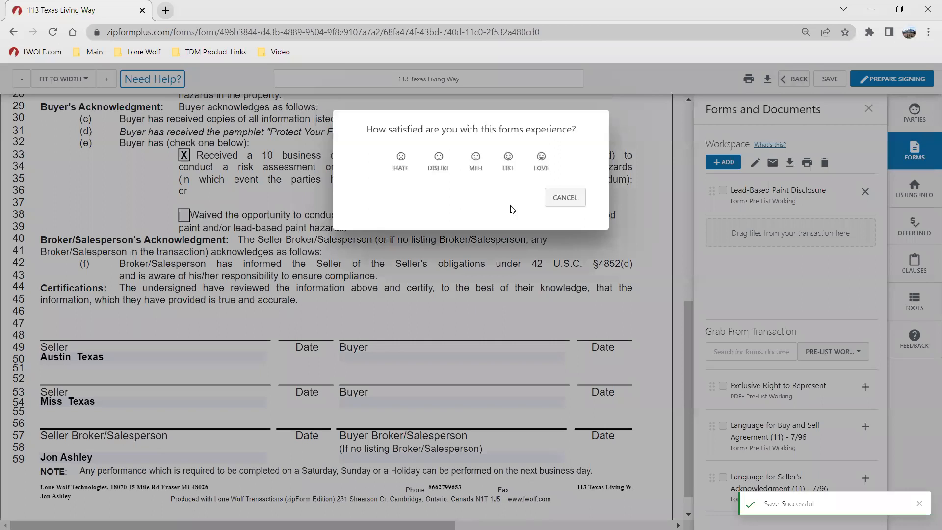
pyautogui.click(559, 196)
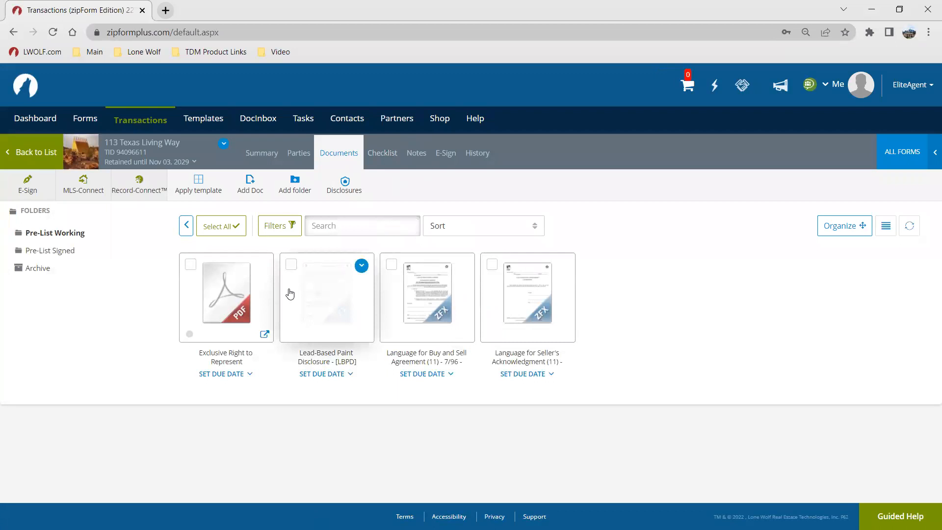
# Step: Start a new e-signature packet for the transaction using New Authentisign
pyautogui.click(445, 153)
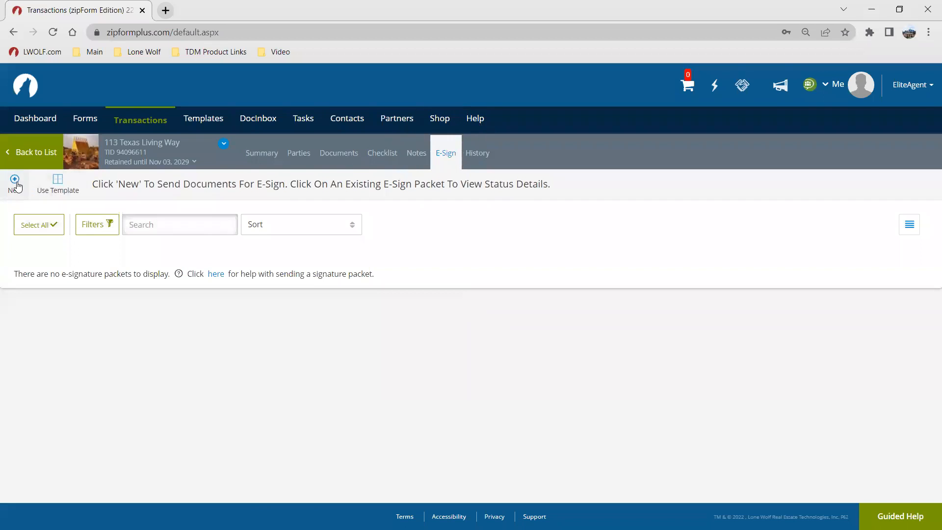
pyautogui.press('ctrl')
pyautogui.press('ctrl')
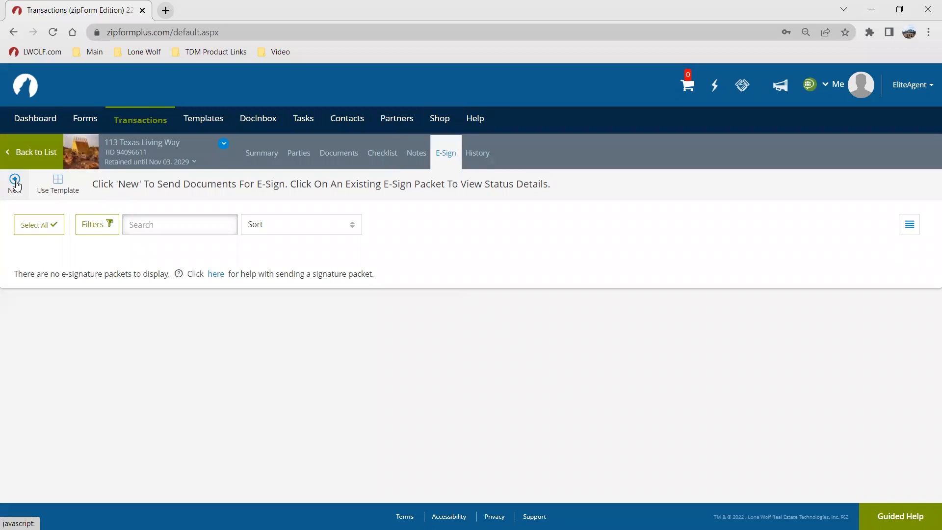
pyautogui.click(15, 184)
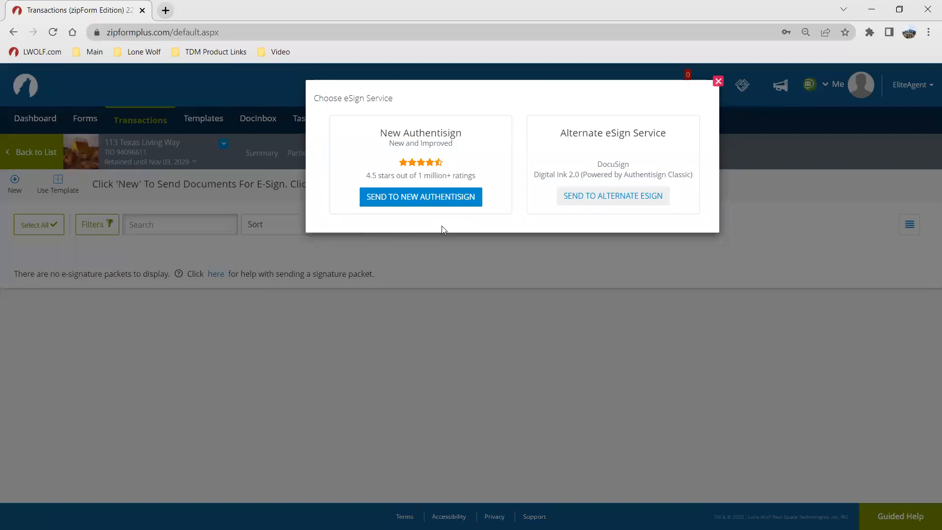
pyautogui.press('ctrl')
pyautogui.click(437, 198)
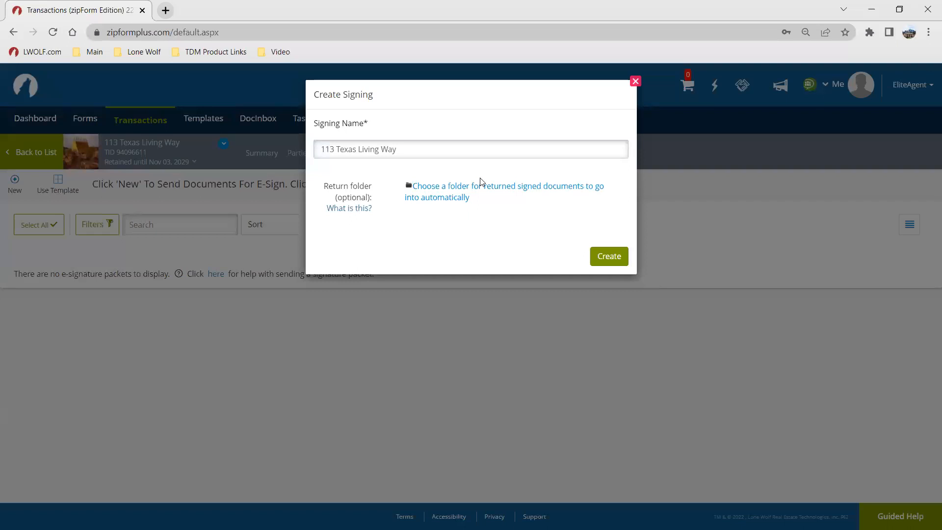
pyautogui.click(408, 154)
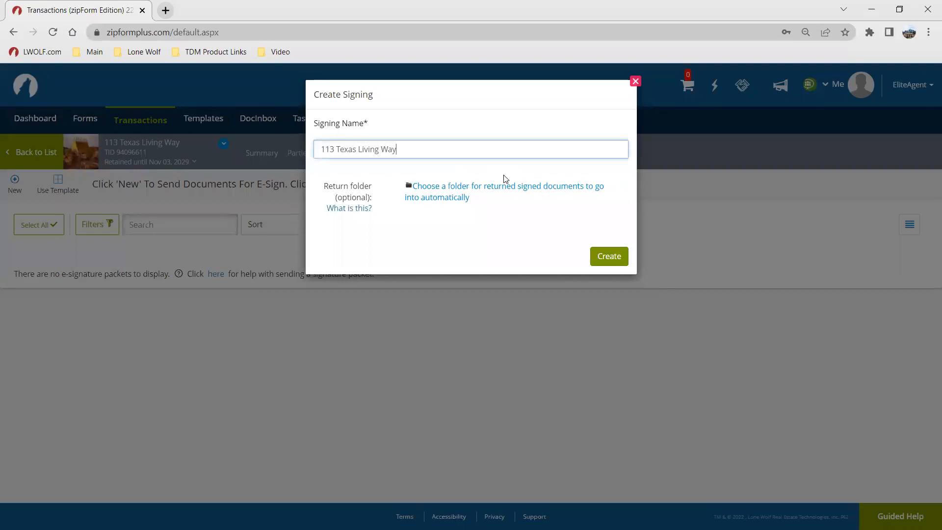
pyautogui.write('- Pre-List Paperwork')
pyautogui.click(449, 192)
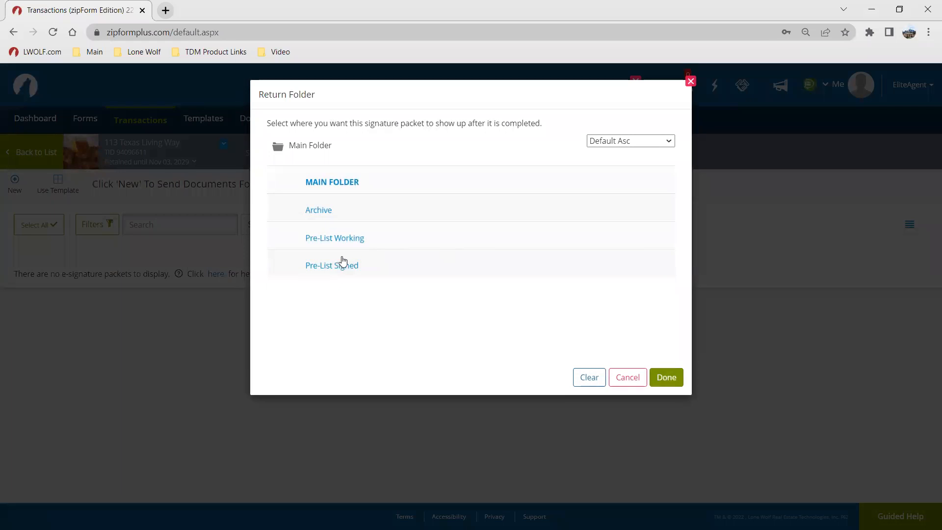
pyautogui.click(338, 265)
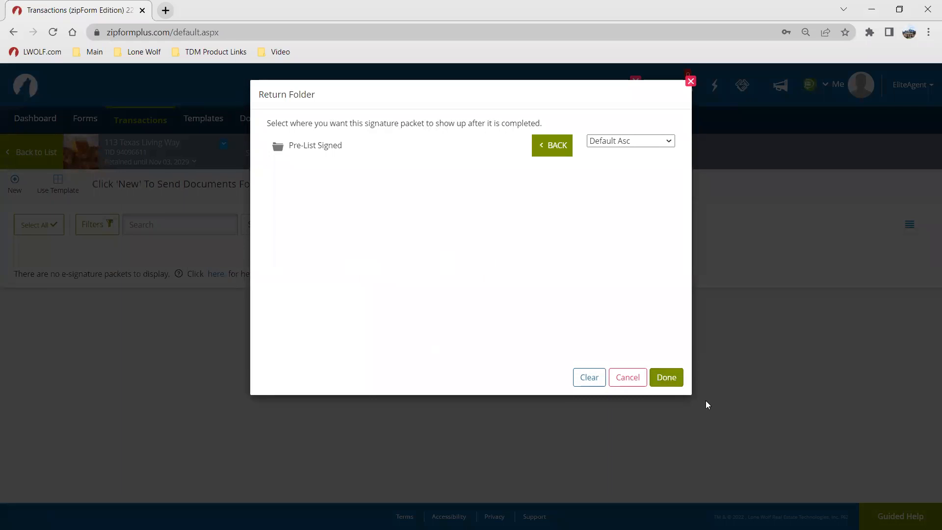
pyautogui.click(670, 378)
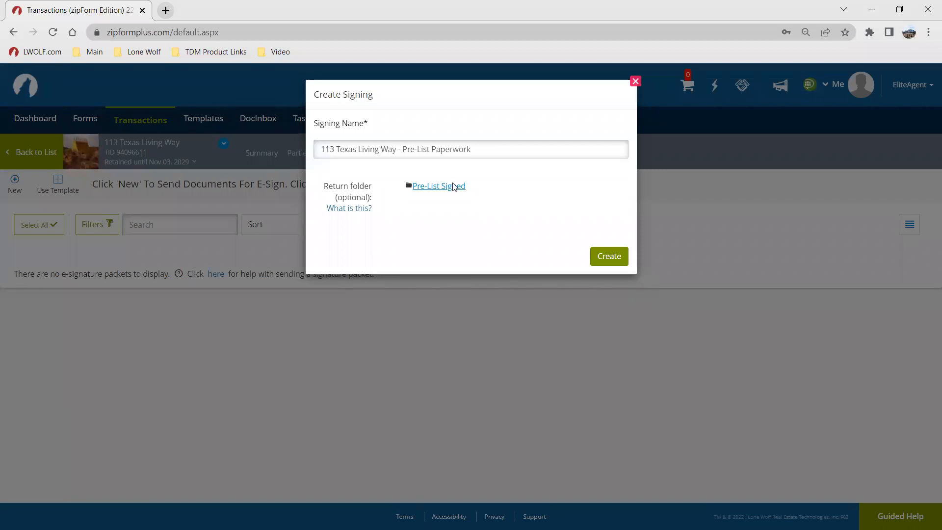
pyautogui.click(605, 259)
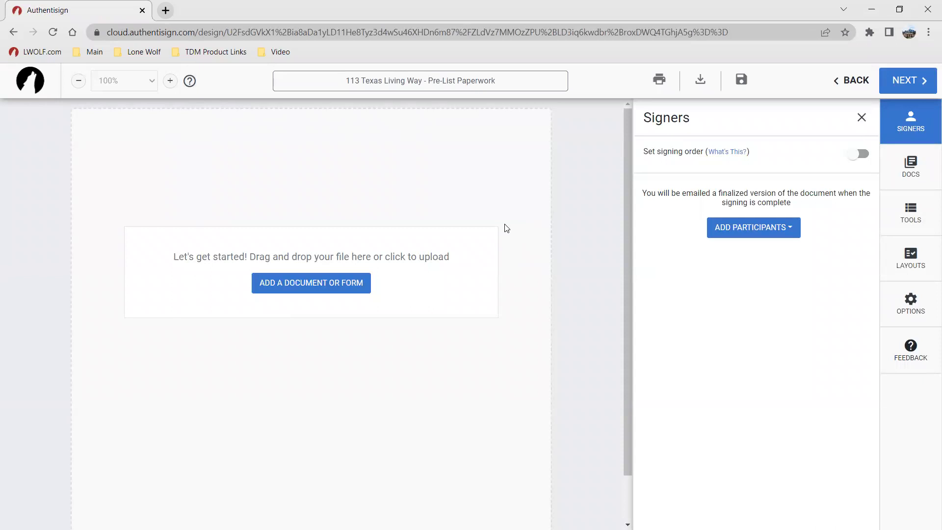
# Step: Add the Lead-Based Paint Disclosure and the Exclusive Right to Represent document from the transaction to the signing
pyautogui.click(304, 286)
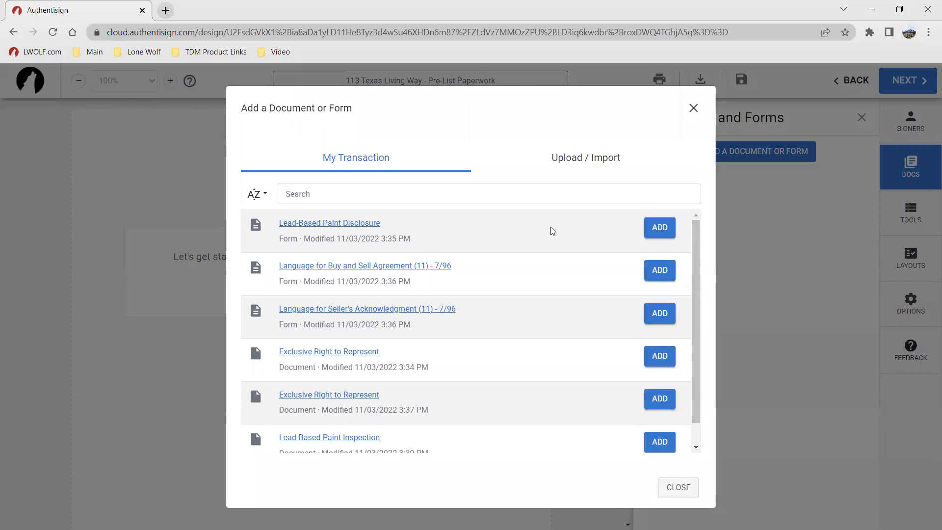
pyautogui.scroll(-1, 551, 233)
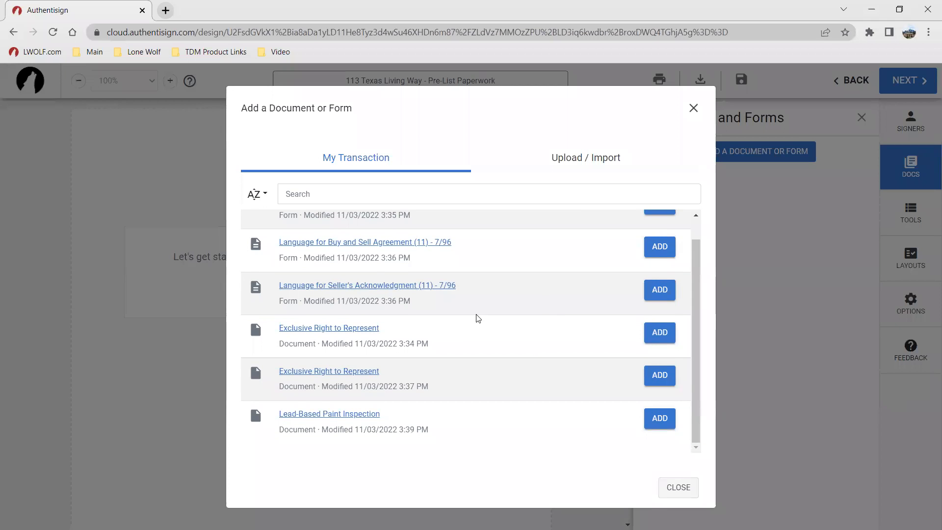
pyautogui.scroll(1, 477, 318)
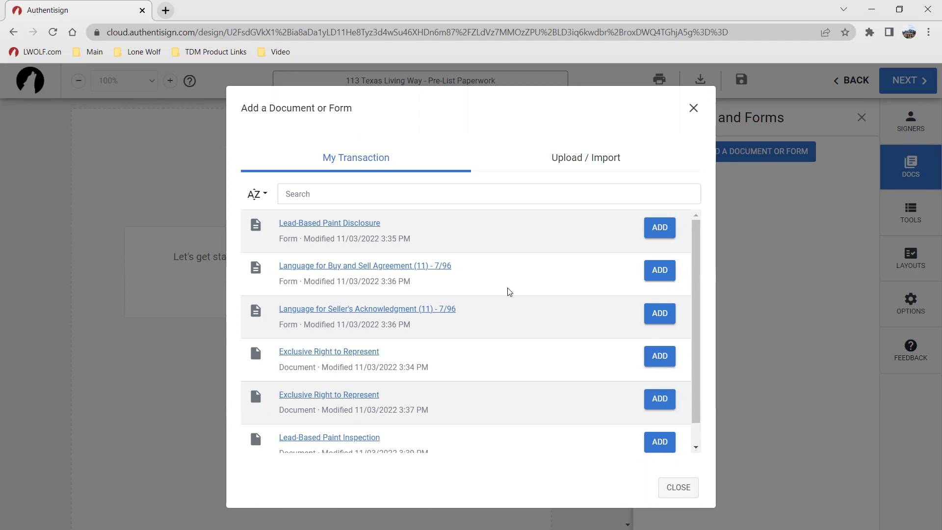
pyautogui.click(664, 227)
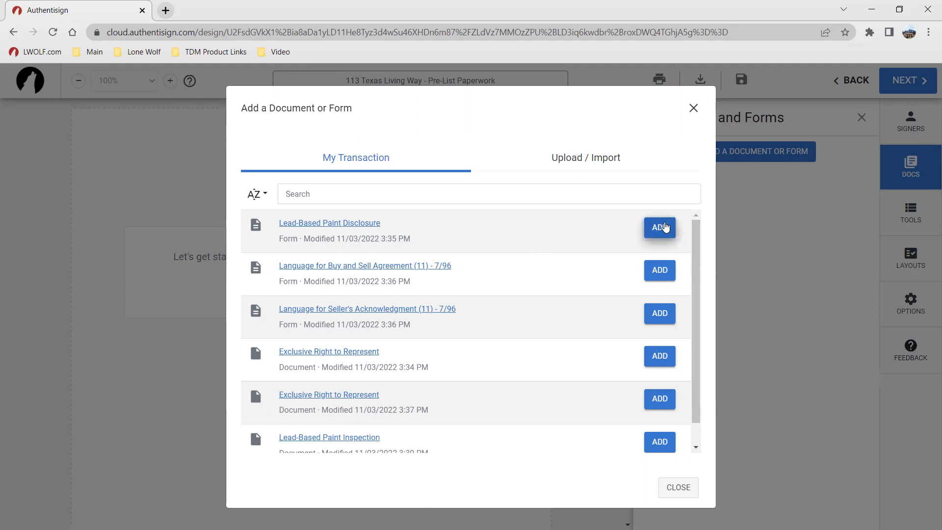
pyautogui.scroll(-1, 491, 274)
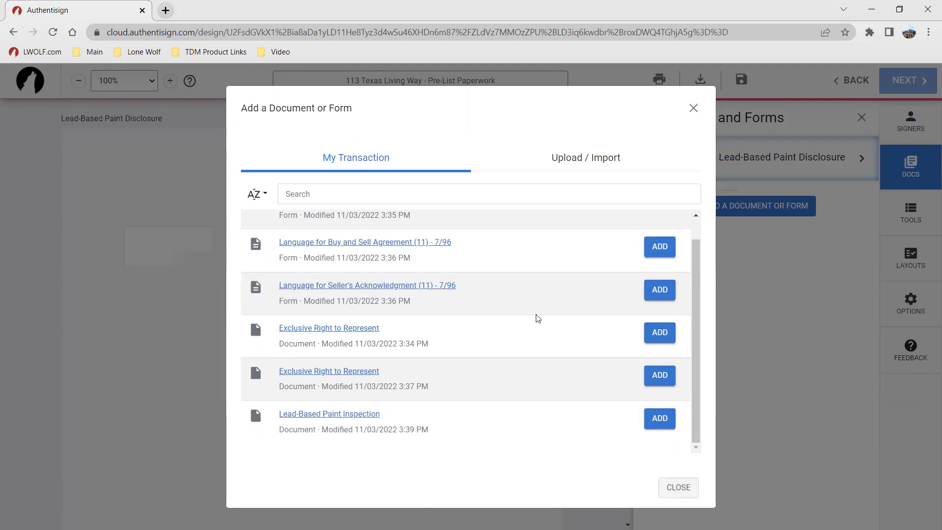
pyautogui.click(657, 333)
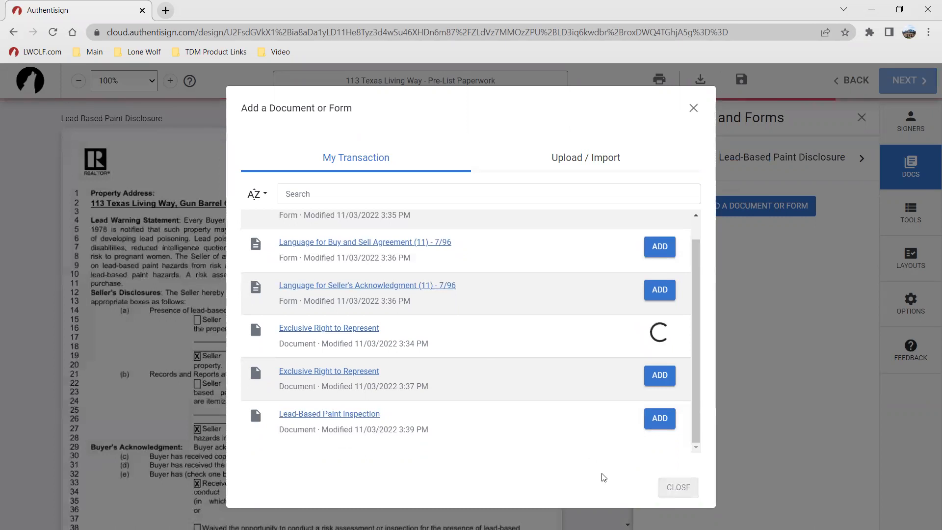
pyautogui.click(678, 487)
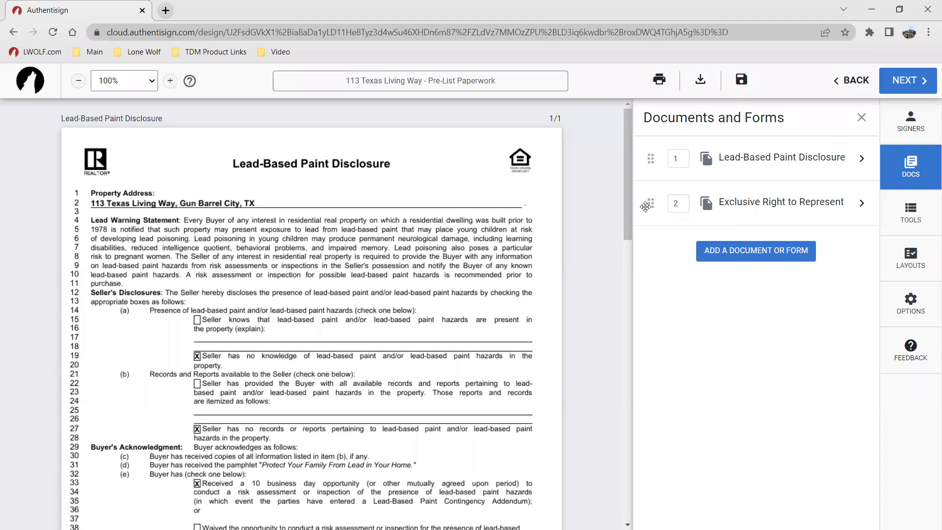
# Step: Reorder the signing's documents so Exclusive Right to Represent comes first
pyautogui.moveTo(651, 205); pyautogui.dragTo(652, 157)
pyautogui.moveTo(649, 202); pyautogui.dragTo(652, 155)
pyautogui.moveTo(651, 197); pyautogui.dragTo(652, 158)
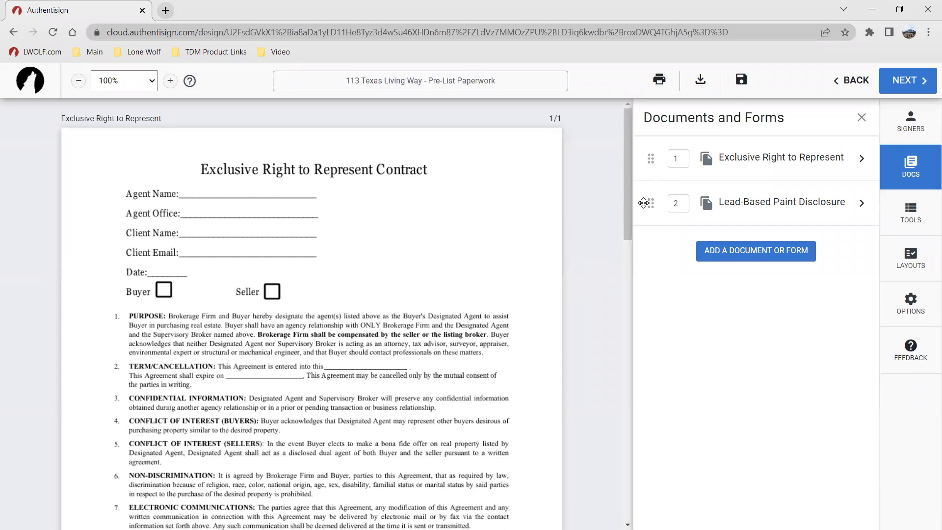
pyautogui.moveTo(651, 205)
pyautogui.mouseDown()
pyautogui.moveTo(653, 158)
pyautogui.moveTo(654, 200)
pyautogui.mouseUp()
# Step: Review the Exclusive Right to Represent document settings and page selection options, then save the document panel
pyautogui.click(784, 160)
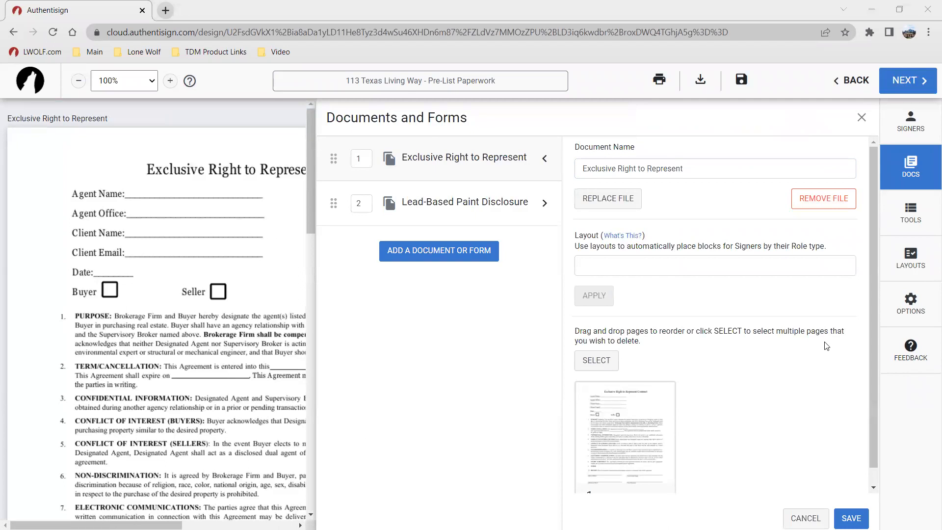
pyautogui.scroll(-1, 680, 299)
pyautogui.click(613, 344)
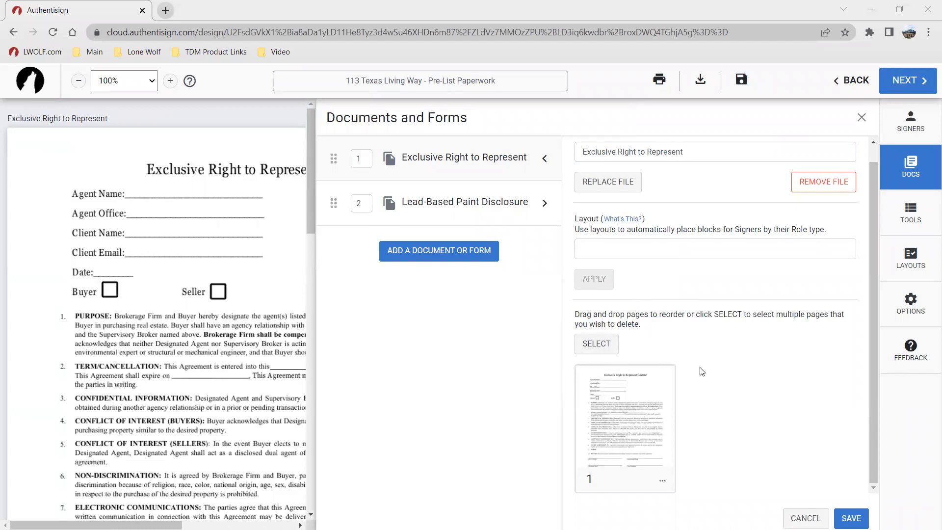
pyautogui.scroll(1, 702, 371)
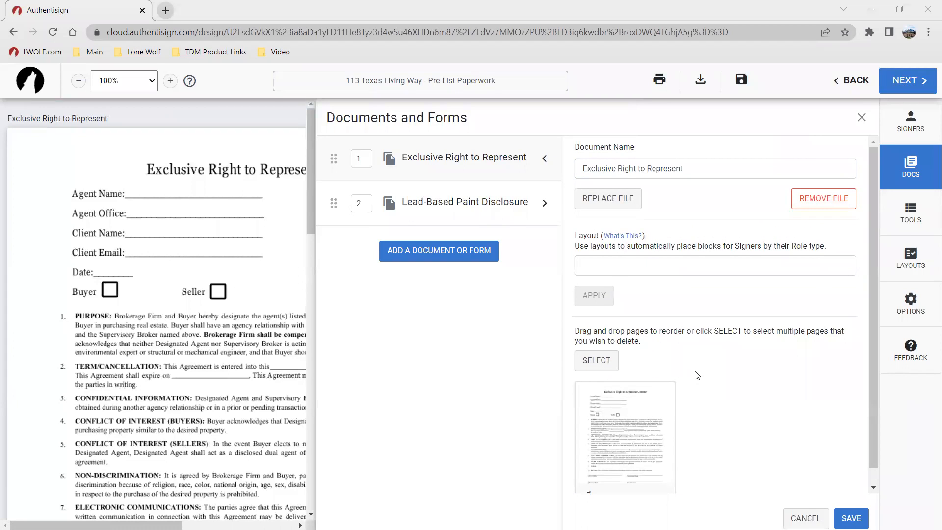
pyautogui.scroll(-1, 698, 375)
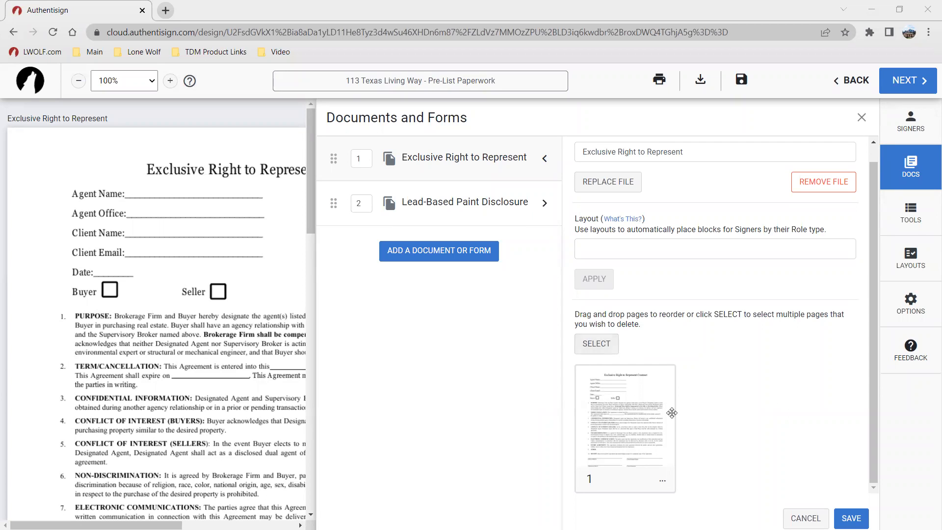
pyautogui.click(603, 354)
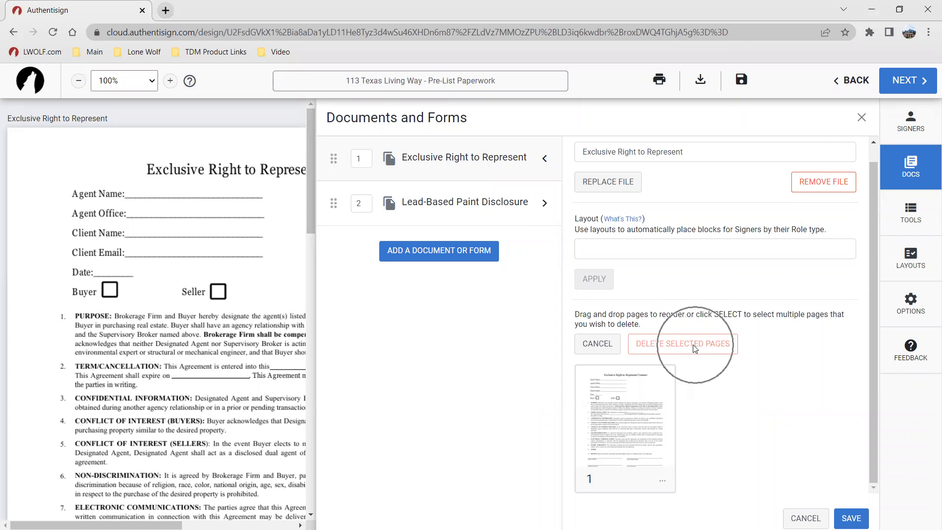
pyautogui.click(596, 349)
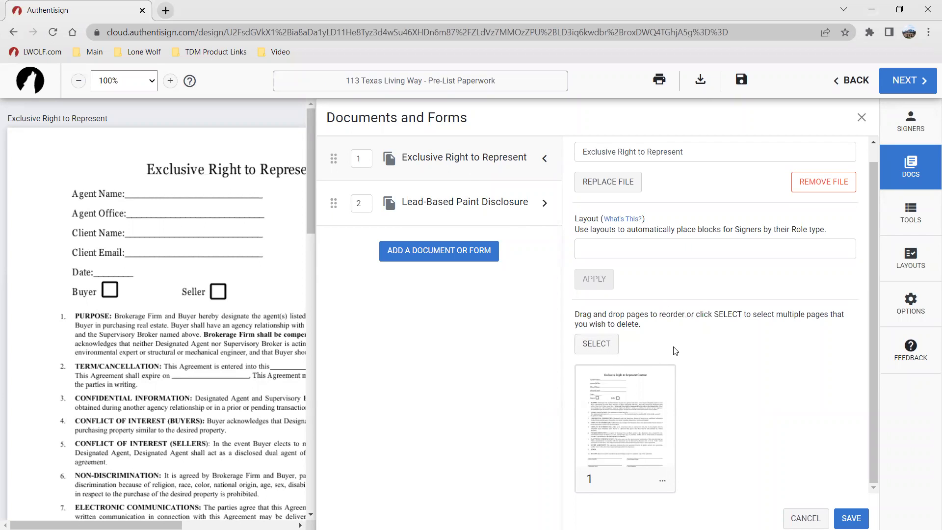
pyautogui.scroll(1, 674, 348)
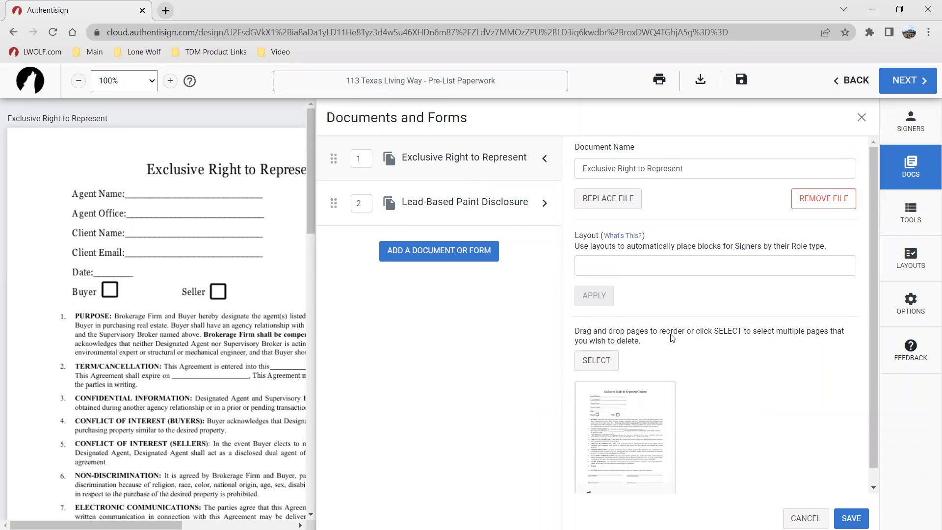
pyautogui.press('ctrl')
pyautogui.press('ctrl')
pyautogui.click(851, 518)
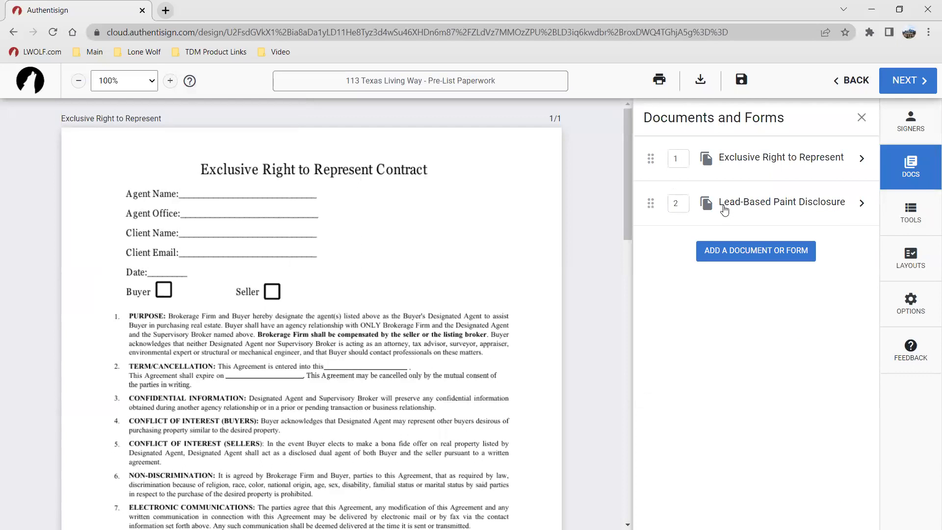
# Step: Explore the upload and import sources for adding documents, closing the dialog without adding anything
pyautogui.click(745, 259)
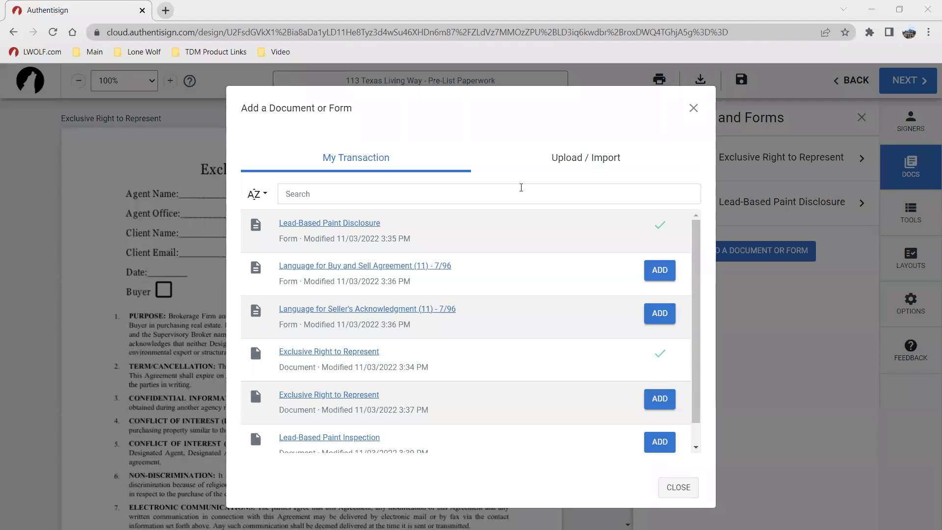
pyautogui.click(568, 156)
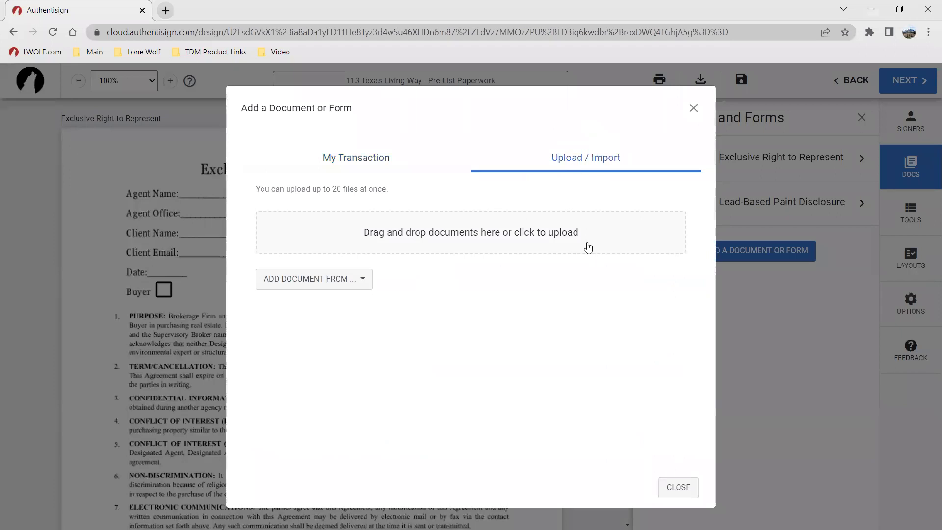
pyautogui.click(449, 247)
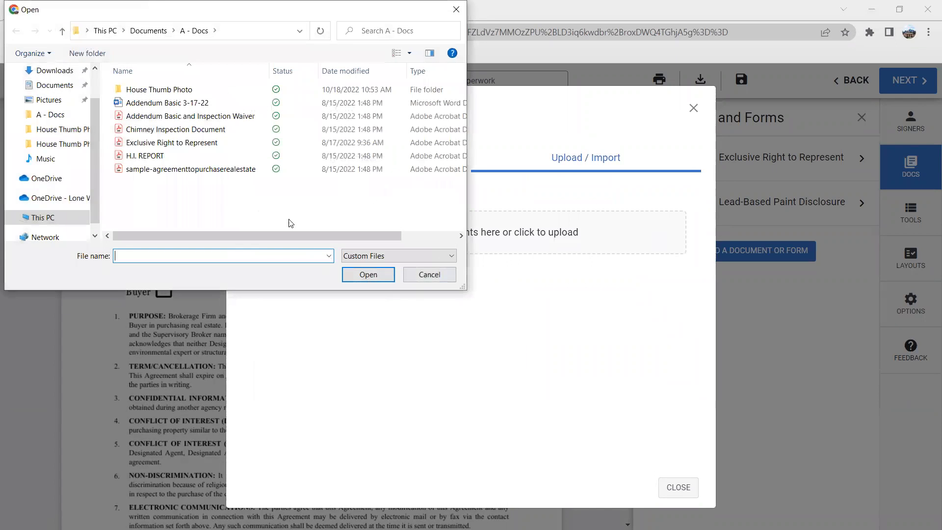
pyautogui.click(439, 276)
pyautogui.click(363, 284)
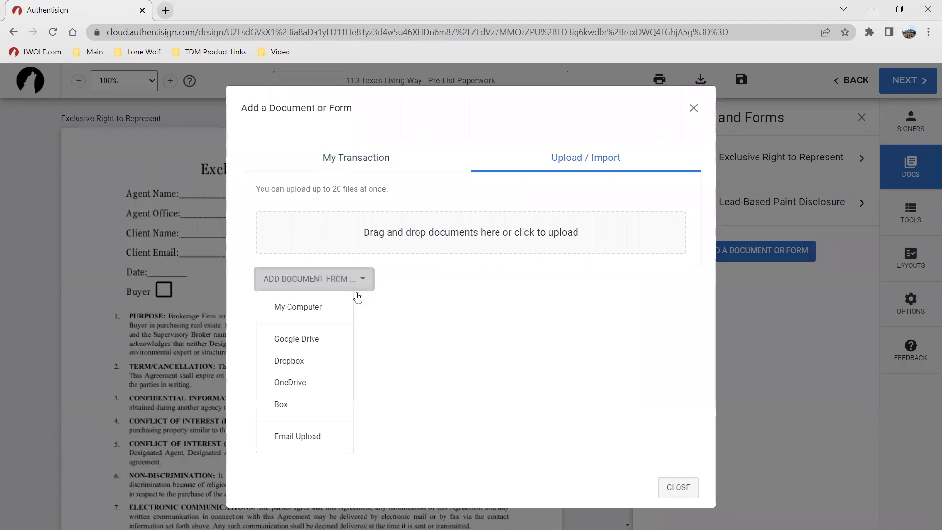
pyautogui.click(317, 343)
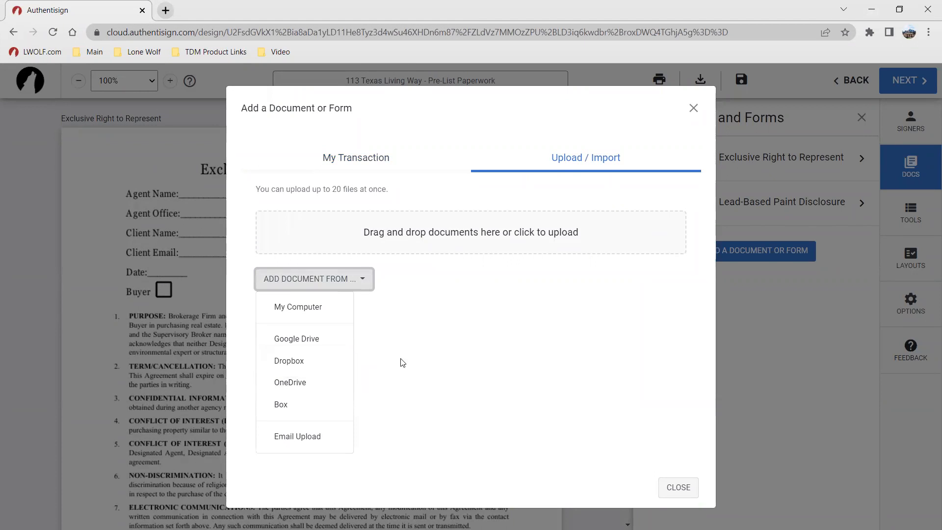
pyautogui.click(416, 351)
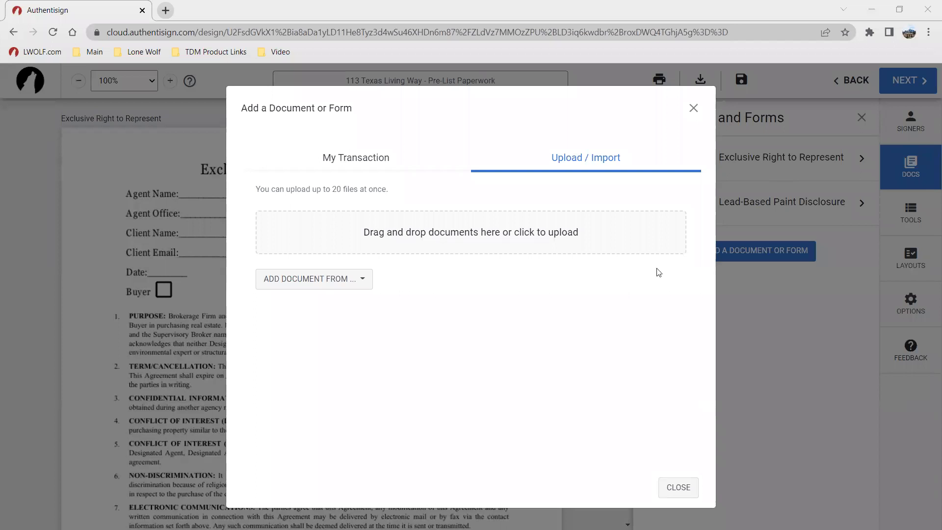
pyautogui.click(693, 108)
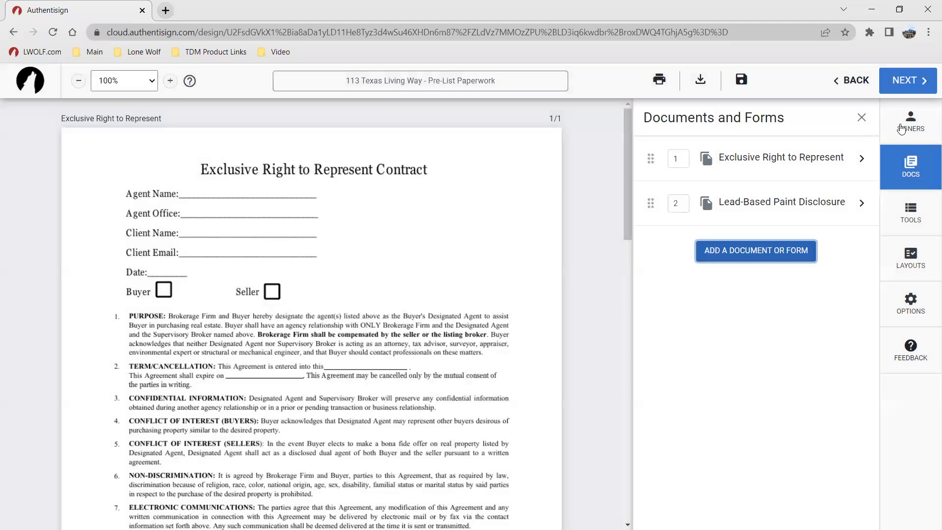
# Step: Add both sellers and the listing agent from the transaction to the signing as remote signers
pyautogui.click(910, 120)
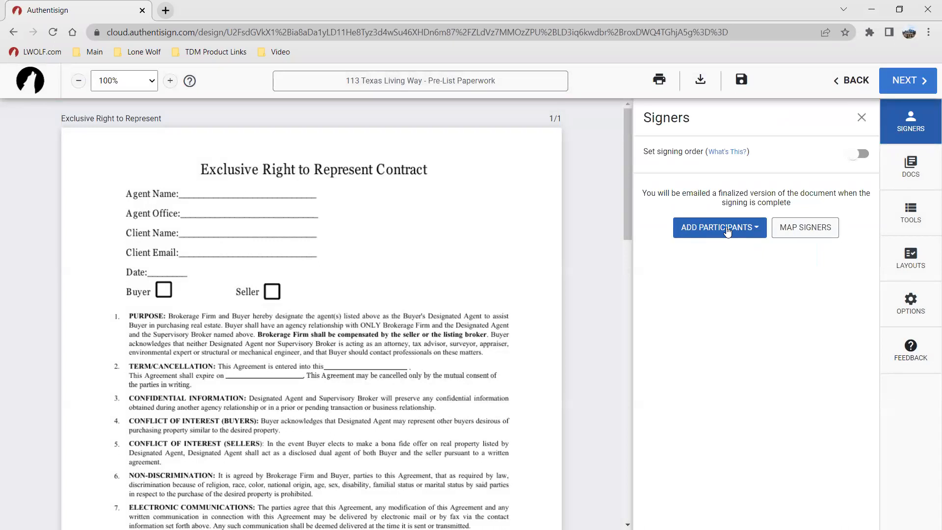
pyautogui.click(727, 230)
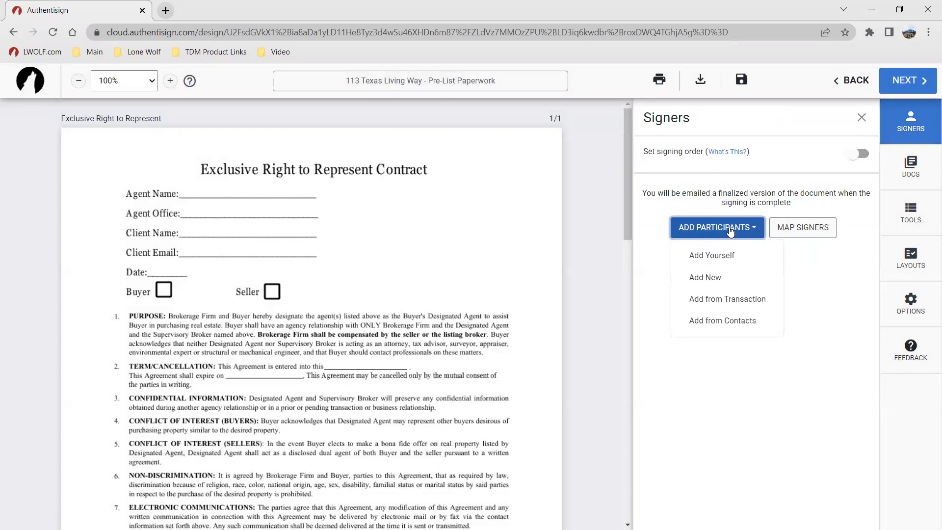
pyautogui.click(742, 304)
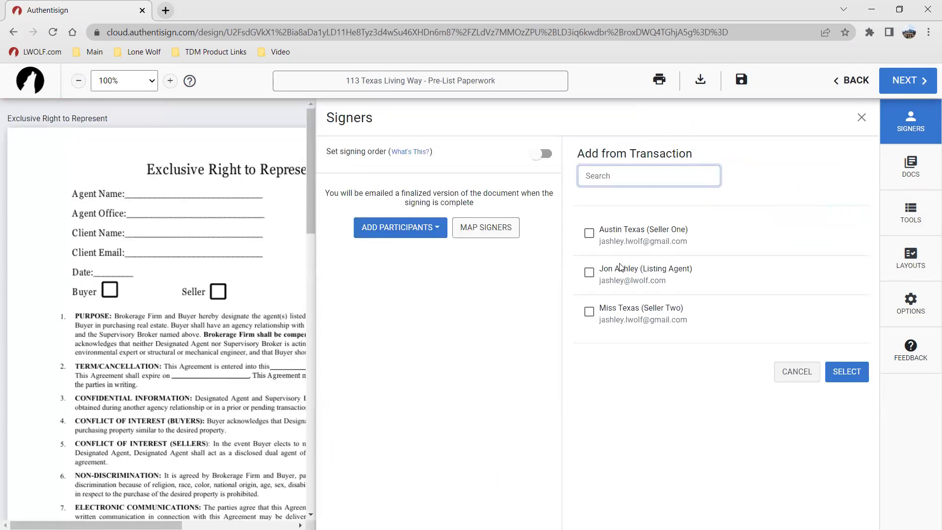
pyautogui.click(589, 233)
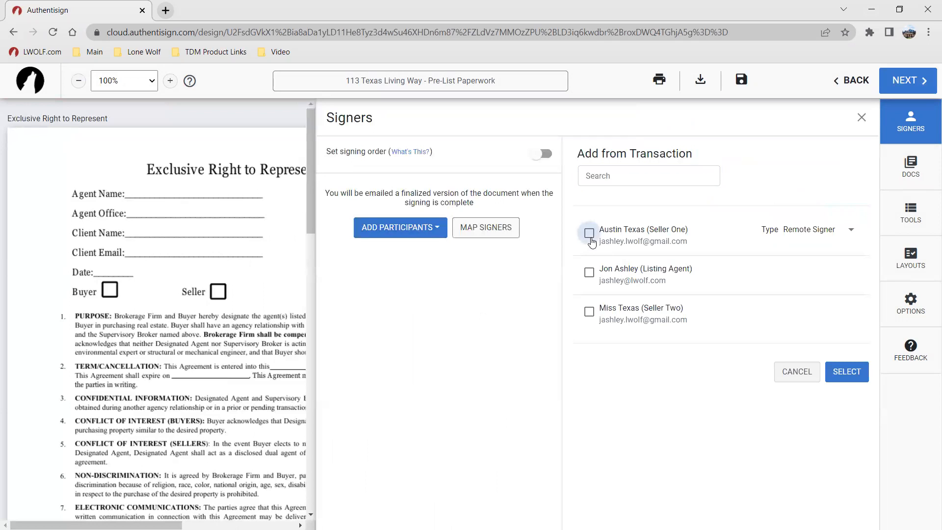
pyautogui.click(589, 273)
pyautogui.click(589, 312)
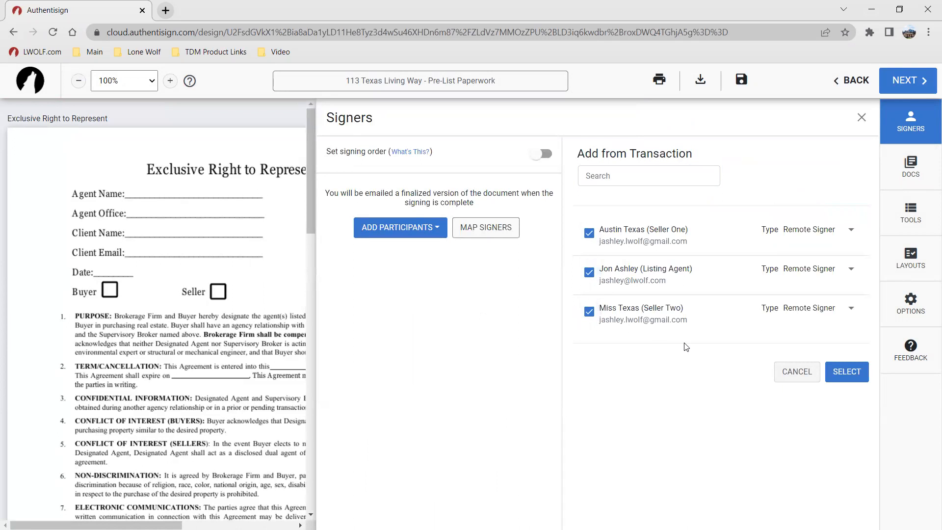
pyautogui.click(814, 231)
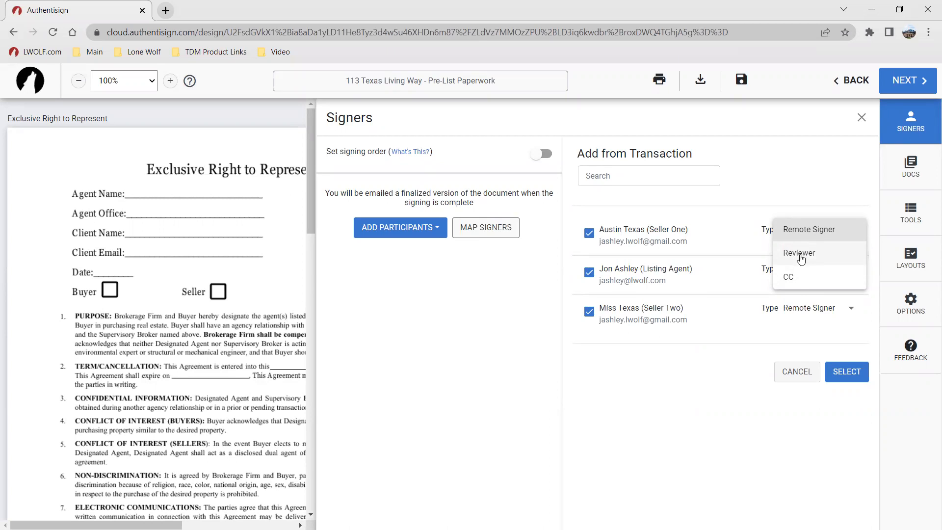
pyautogui.click(787, 408)
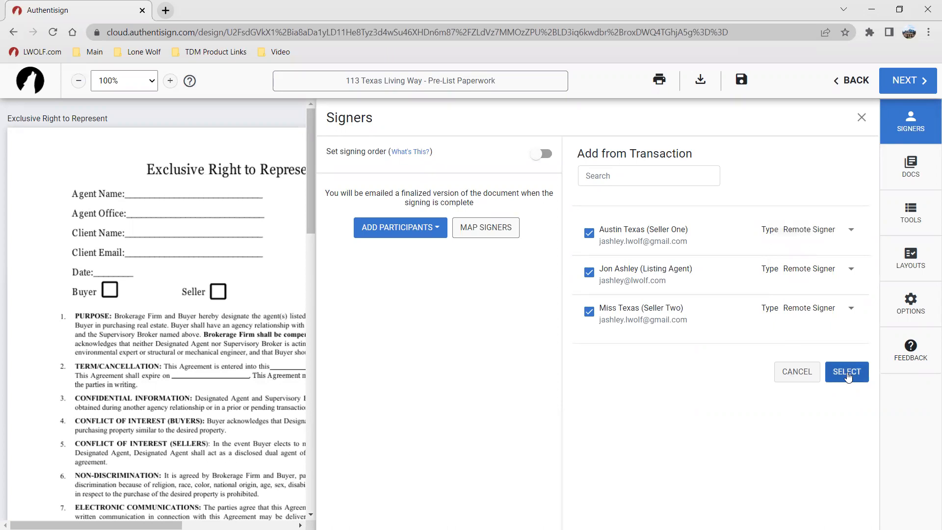
pyautogui.click(847, 372)
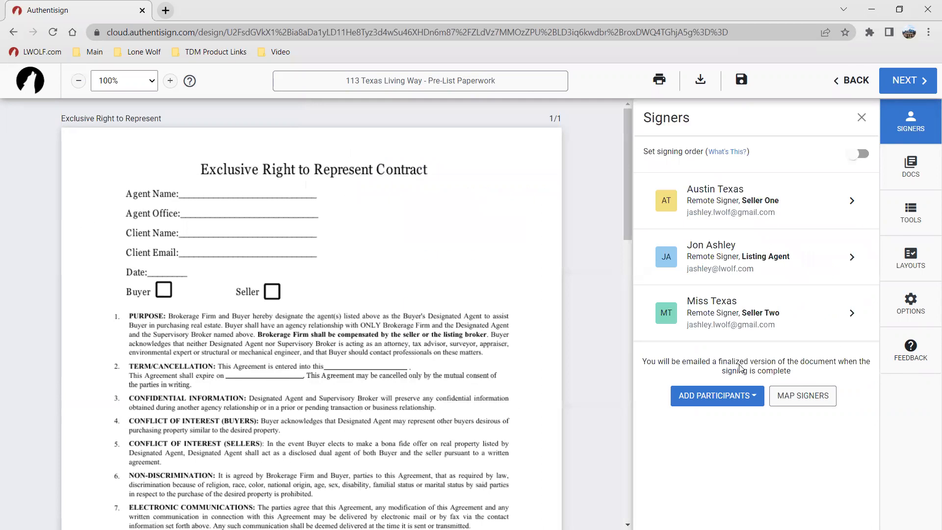
# Step: Turn on signing order and move the listing agent to the last position
pyautogui.click(750, 392)
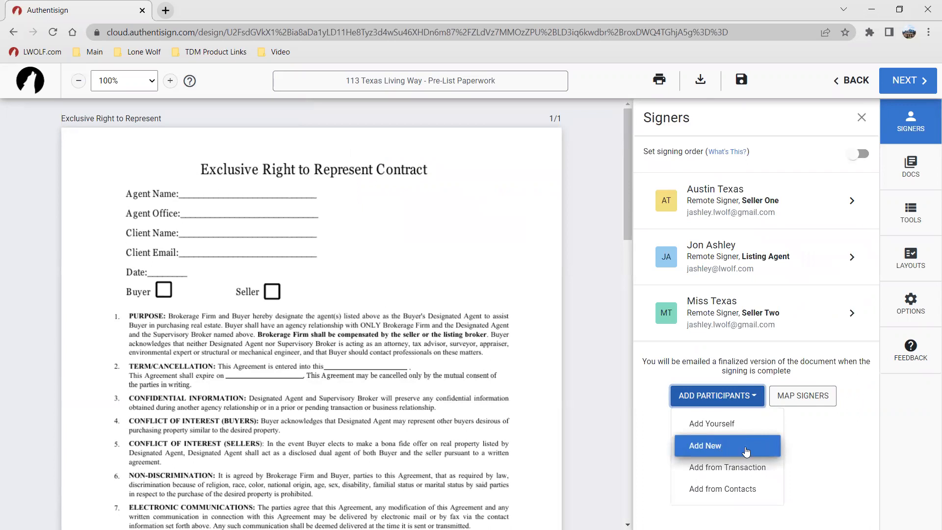
pyautogui.click(812, 441)
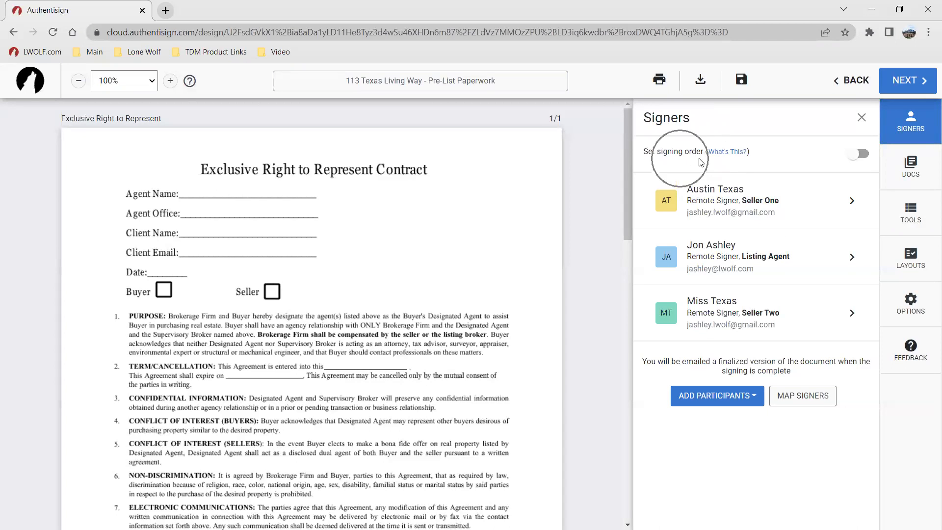
pyautogui.click(864, 158)
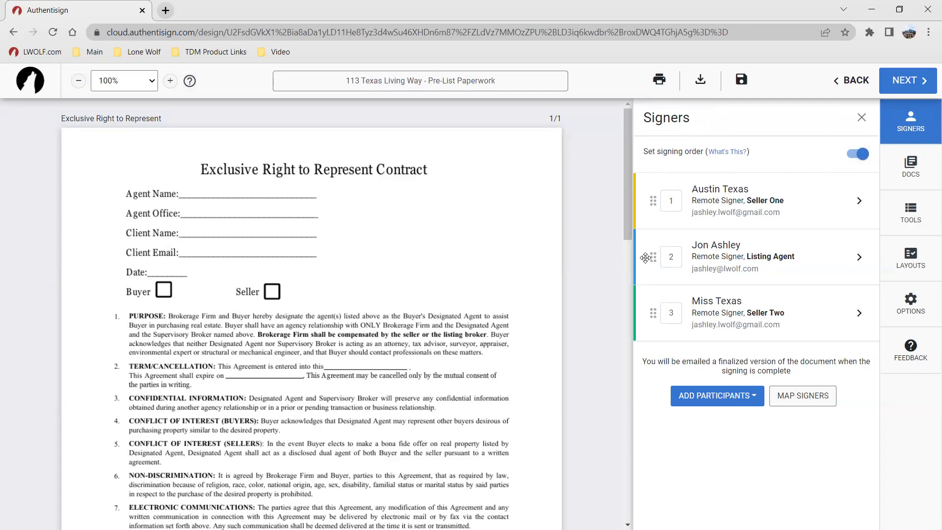
pyautogui.moveTo(653, 256); pyautogui.dragTo(678, 274)
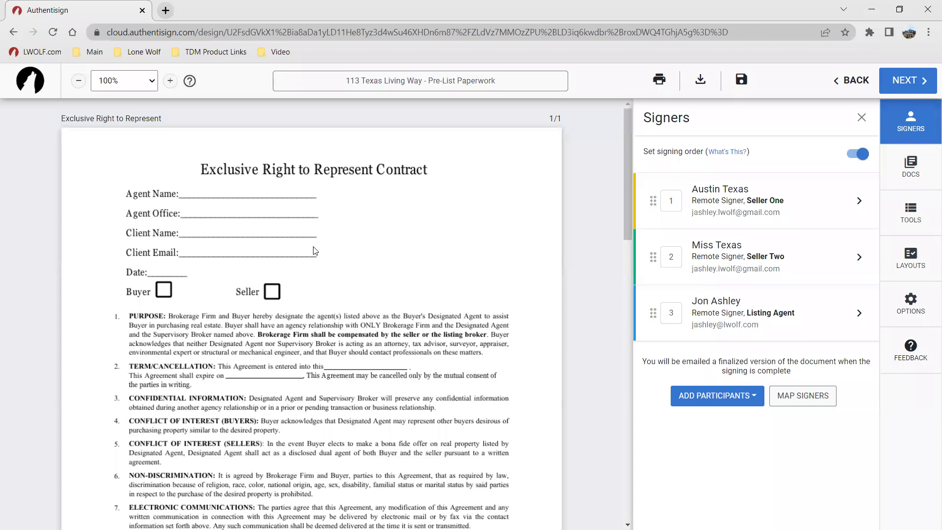
# Step: Set the second seller's signing order number to 1 so both sellers sign together before the agent
pyautogui.scroll(-5, 358, 200)
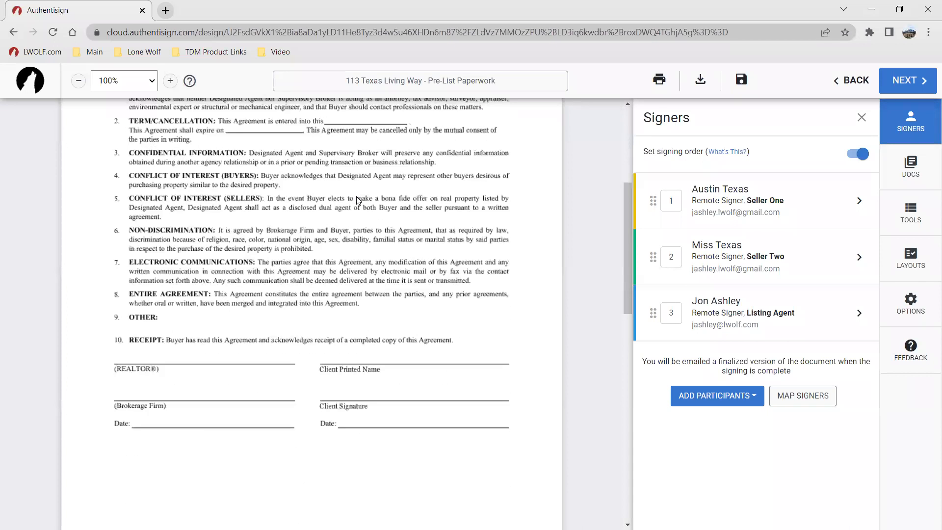
pyautogui.scroll(5, 333, 229)
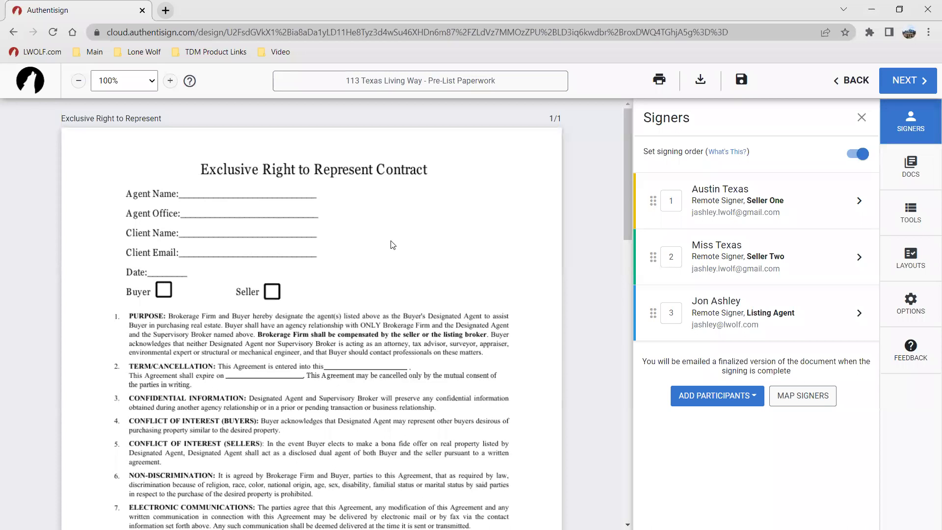
pyautogui.scroll(-1, 297, 227)
pyautogui.scroll(1, 297, 225)
pyautogui.click(701, 206)
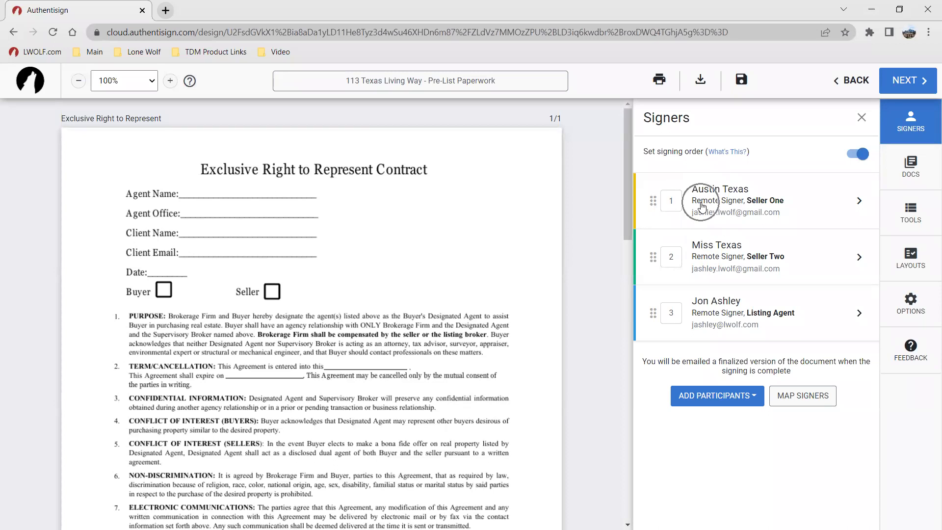
pyautogui.doubleClick(676, 258)
pyautogui.write('1')
pyautogui.click(840, 433)
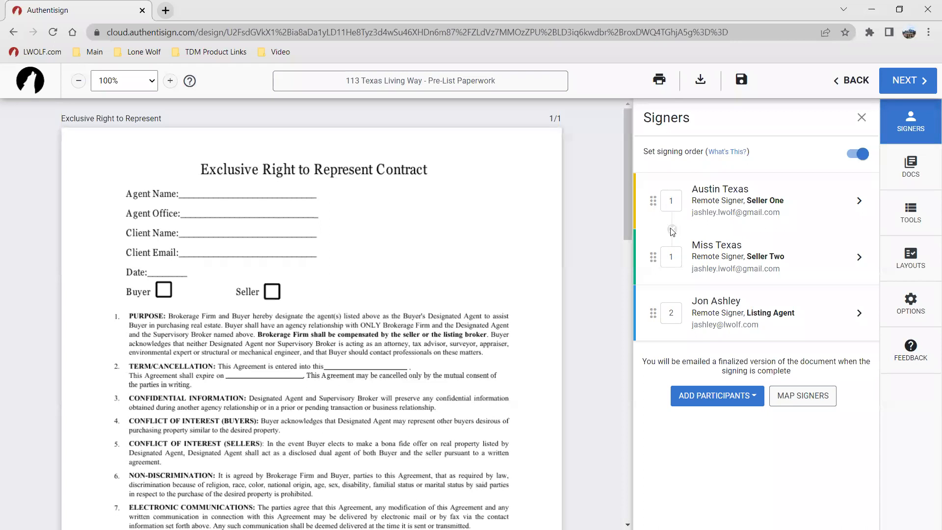
pyautogui.click(669, 259)
# Step: Review the listing agent's signer details and signature options, then save the panel
pyautogui.click(723, 312)
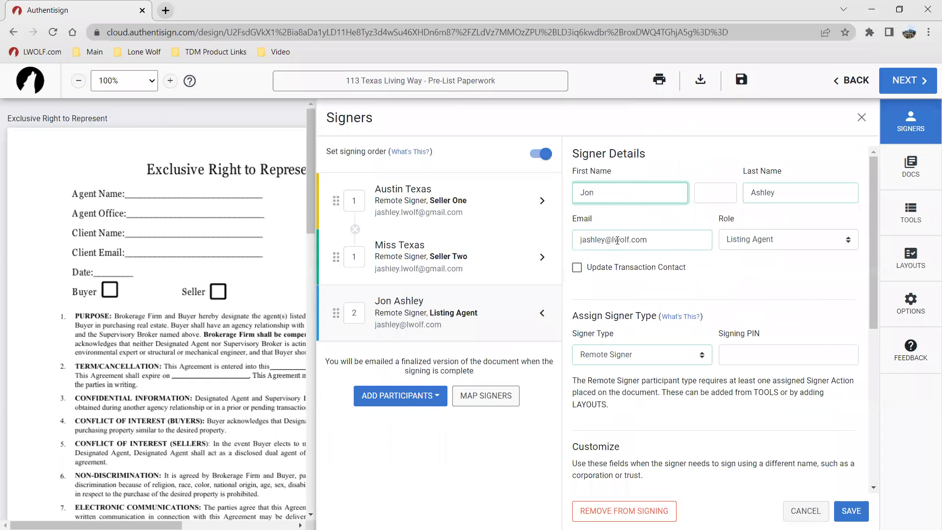
pyautogui.scroll(-1, 760, 257)
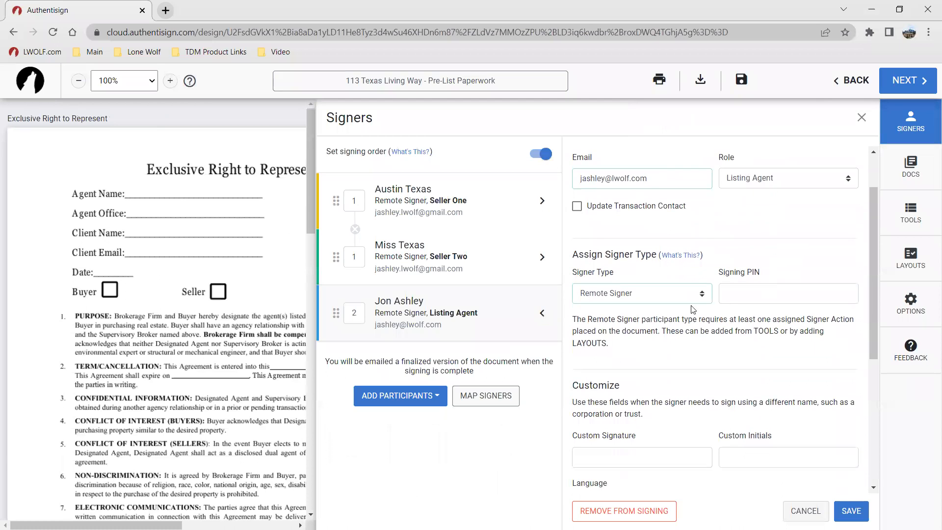
pyautogui.scroll(-4, 735, 323)
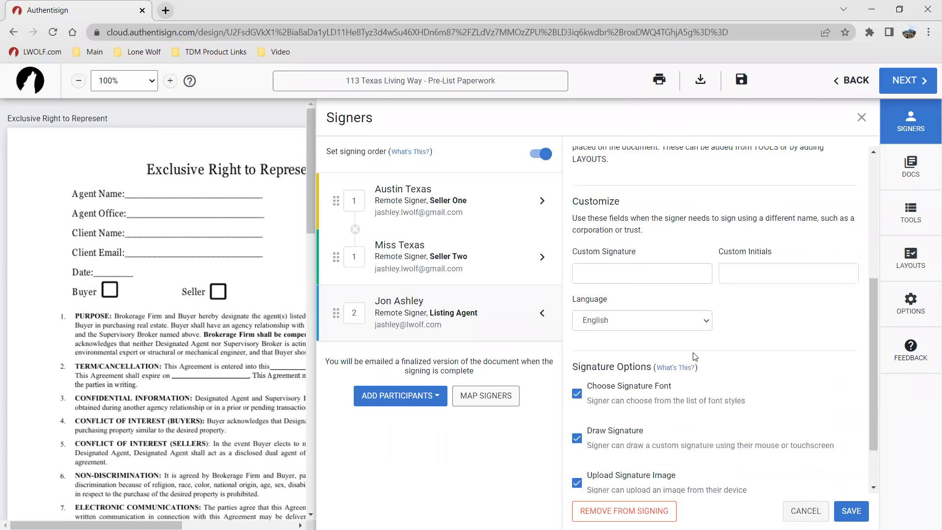
pyautogui.scroll(5, 671, 385)
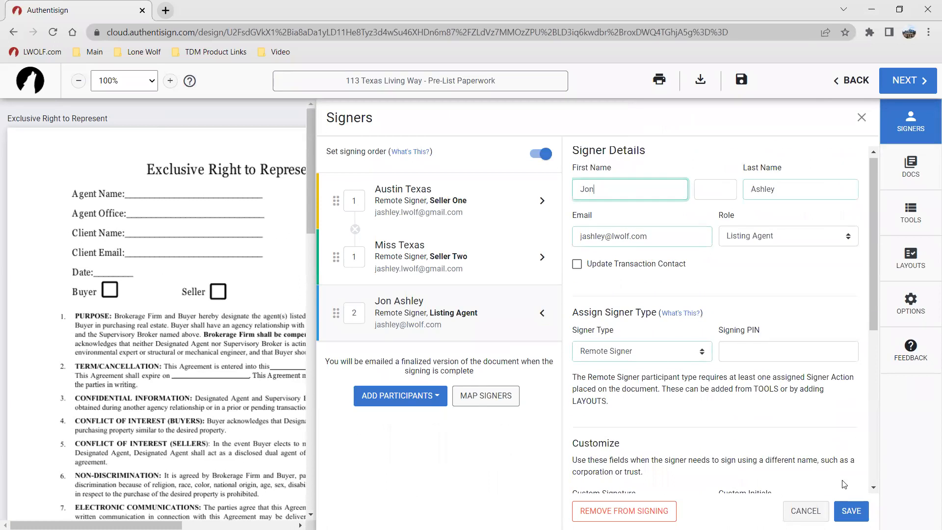
pyautogui.click(851, 510)
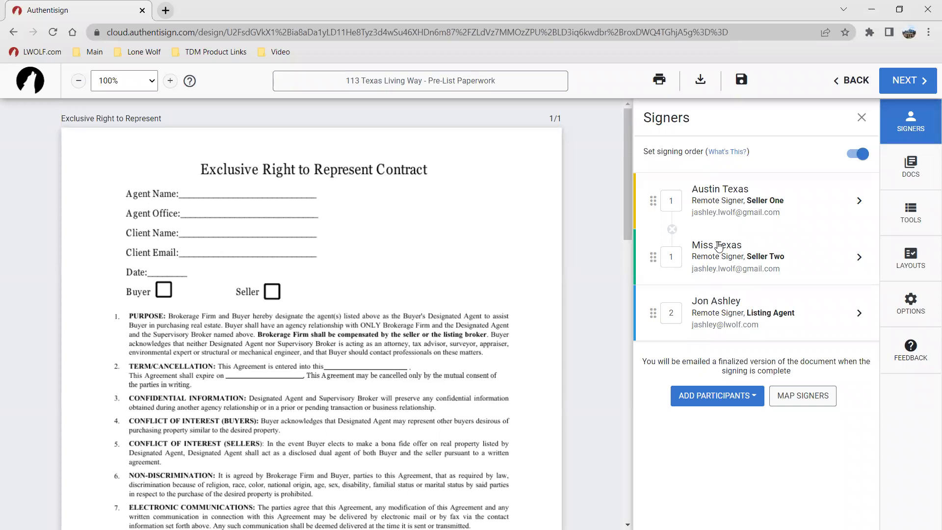
# Step: Review the Lead-Based Paint Disclosure's placed signature and date fields for each signer
pyautogui.click(901, 174)
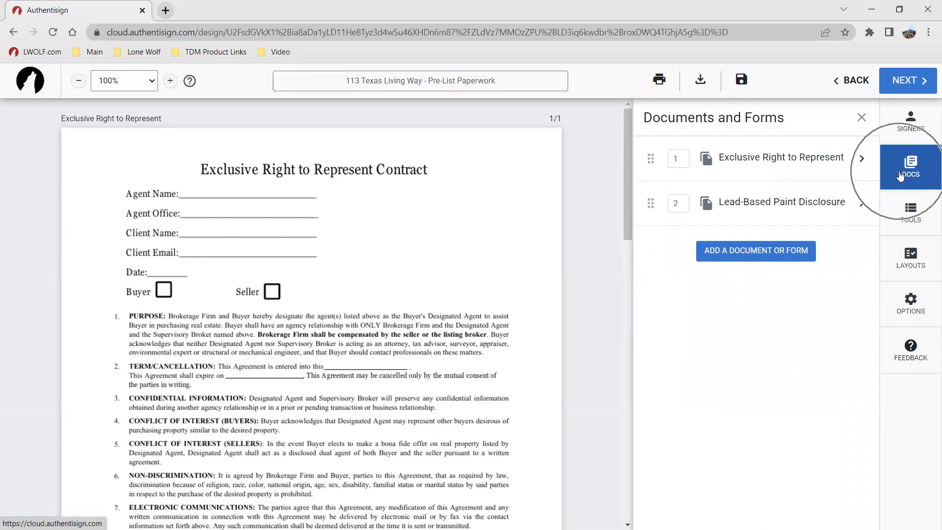
pyautogui.click(780, 211)
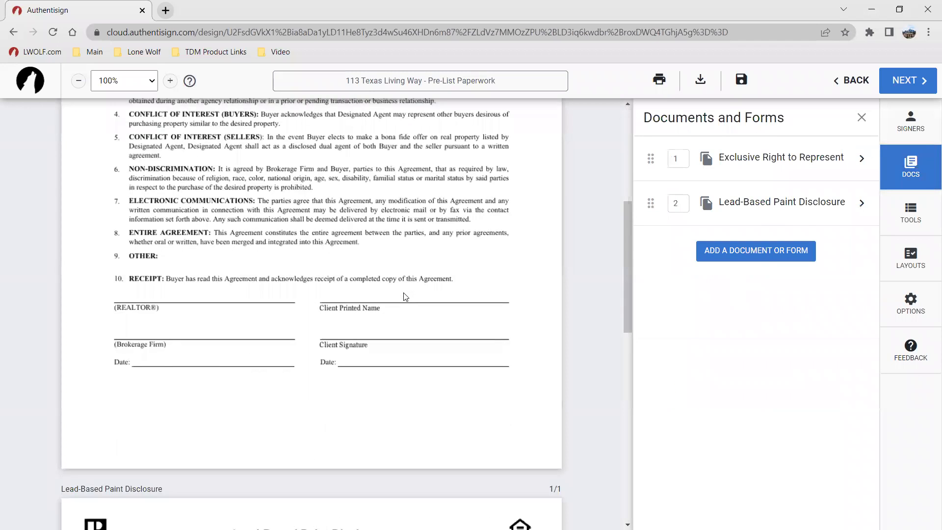
pyautogui.scroll(-5, 404, 293)
pyautogui.scroll(5, 322, 312)
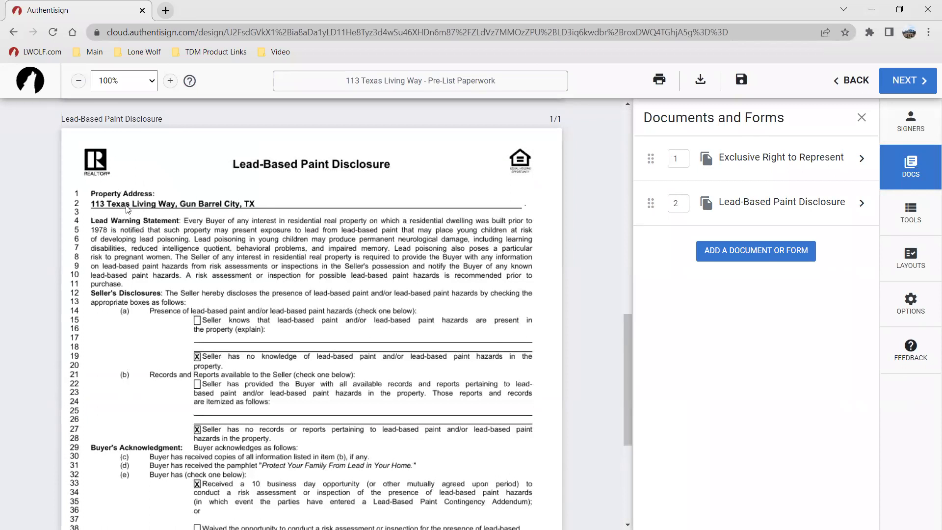
pyautogui.scroll(-4, 127, 209)
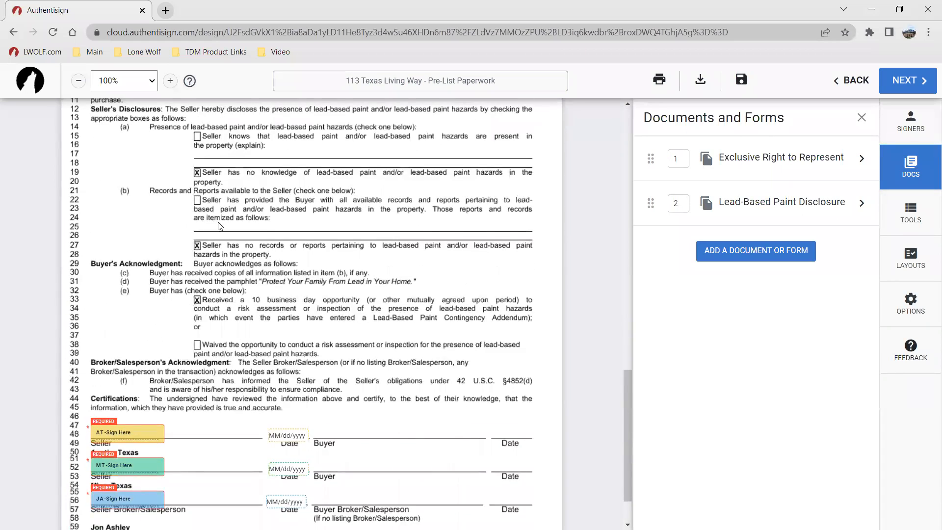
pyautogui.scroll(2, 217, 222)
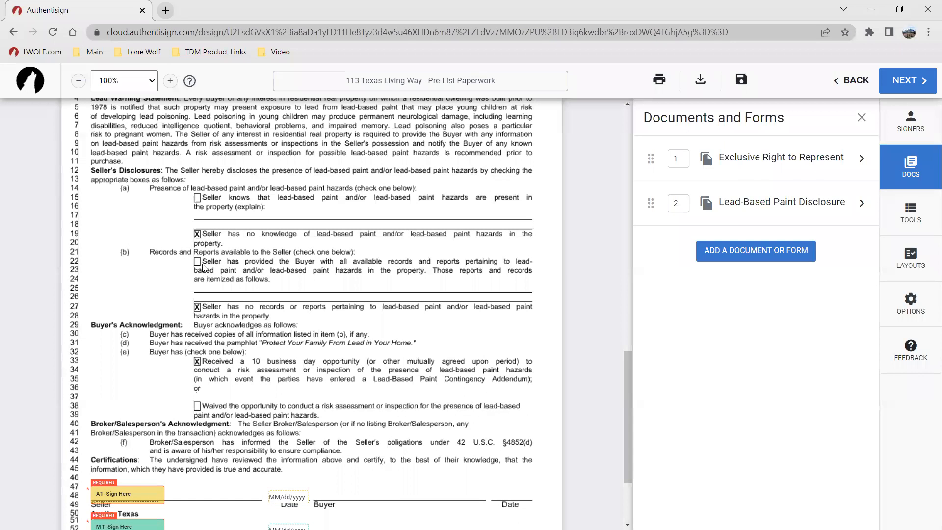
pyautogui.scroll(-3, 283, 307)
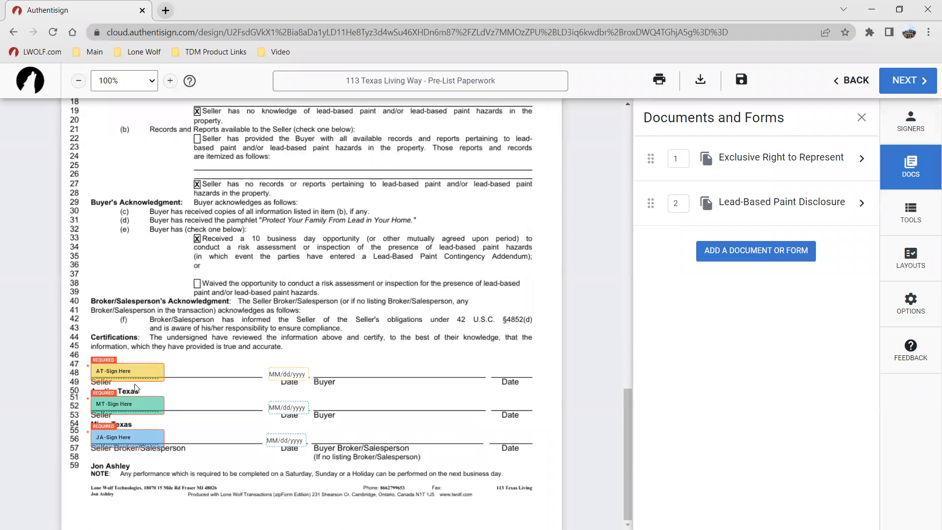
pyautogui.click(286, 375)
pyautogui.scroll(15, 412, 337)
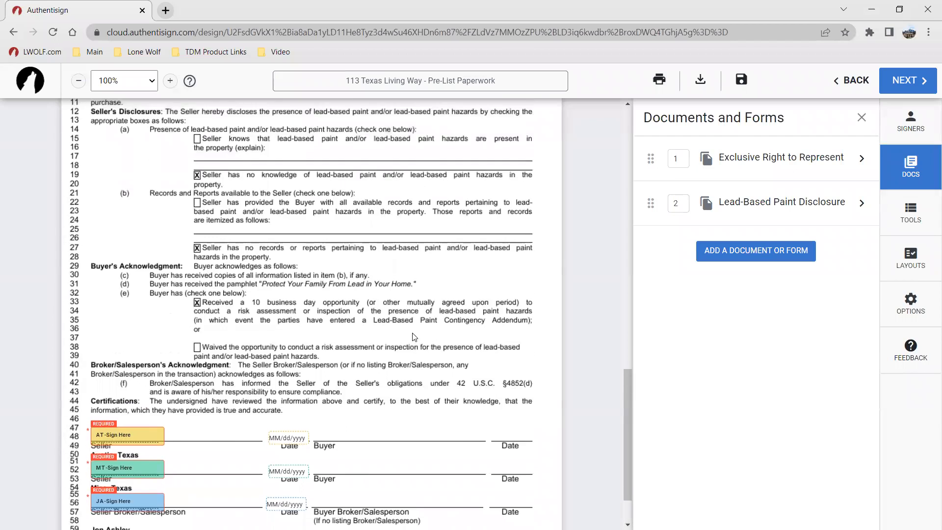
pyautogui.scroll(2, 277, 246)
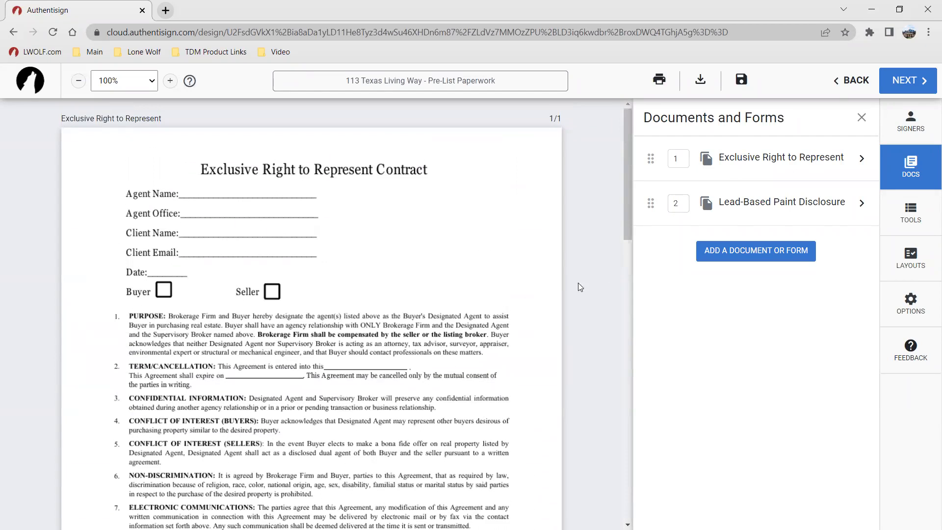
# Step: Add a text box markup on the Agent Name line of Exclusive Right to Represent with the listing agent's name
pyautogui.click(908, 215)
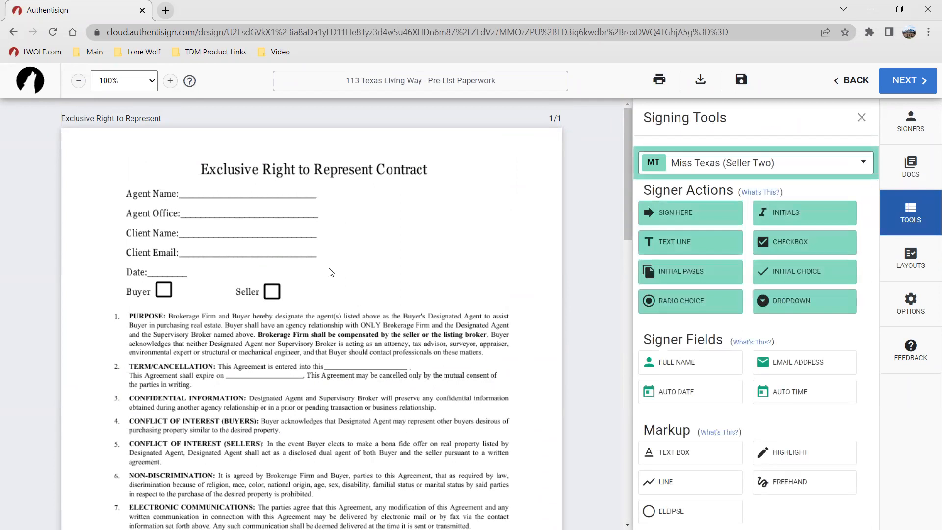
pyautogui.scroll(-4, 328, 266)
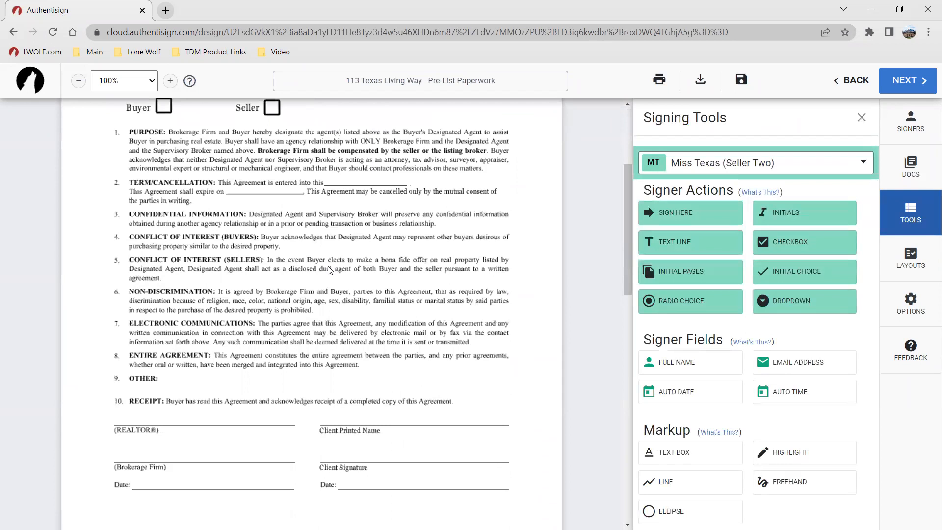
pyautogui.scroll(4, 328, 270)
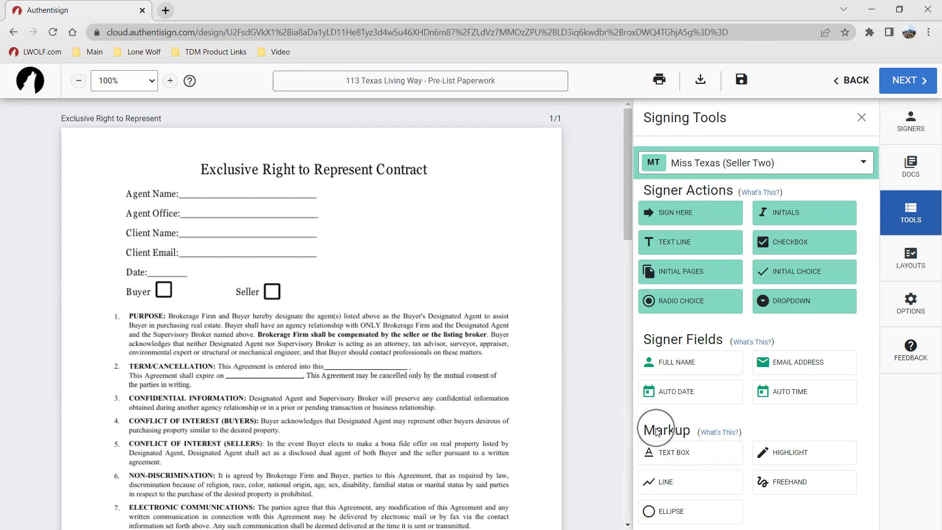
pyautogui.click(678, 460)
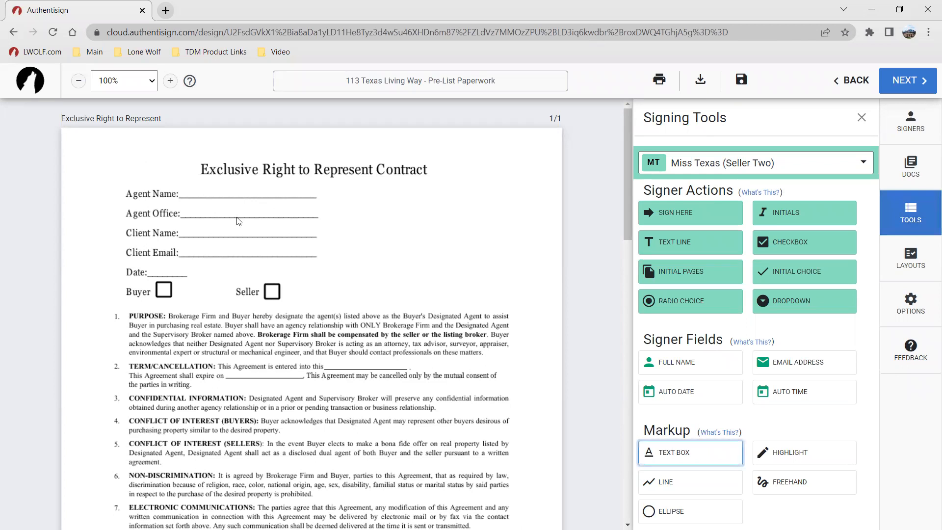
pyautogui.click(192, 191)
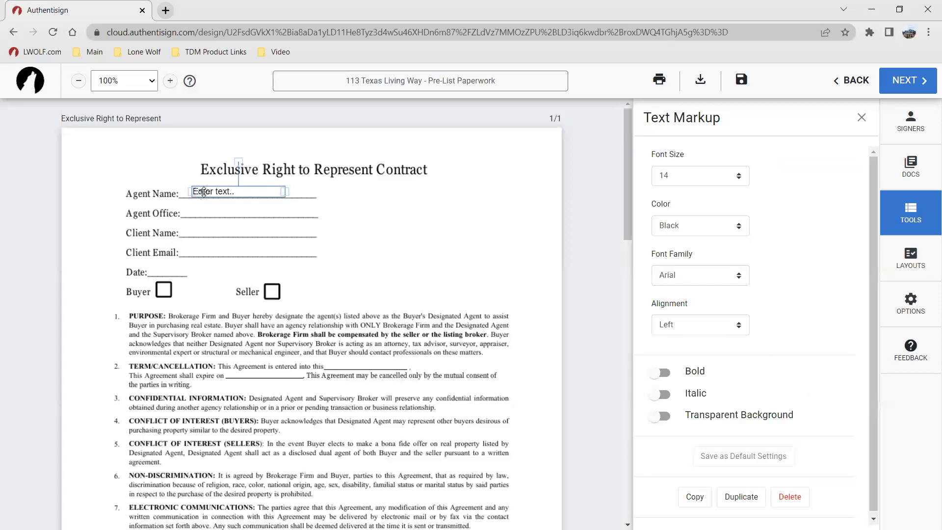
pyautogui.click(377, 230)
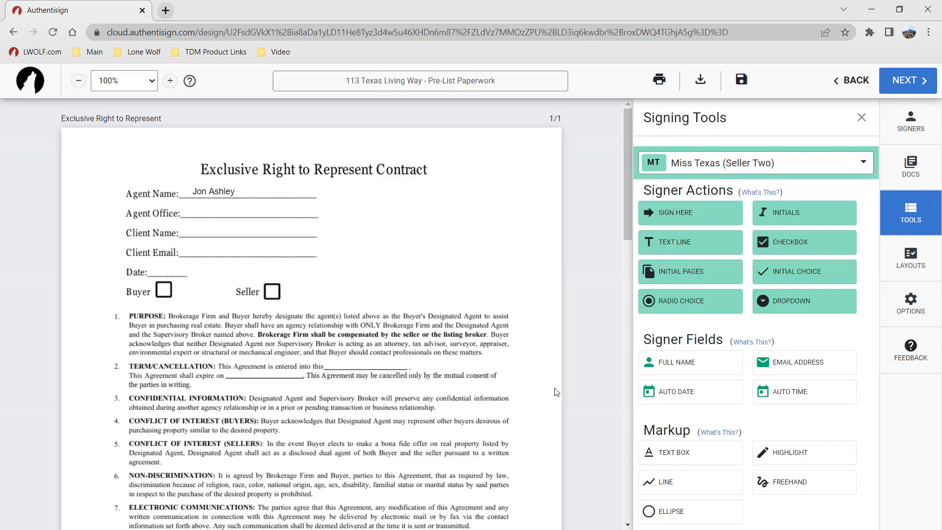
# Step: Add a text box markup on the Agent Office line reading "Lone Wolf Technologies"
pyautogui.click(663, 451)
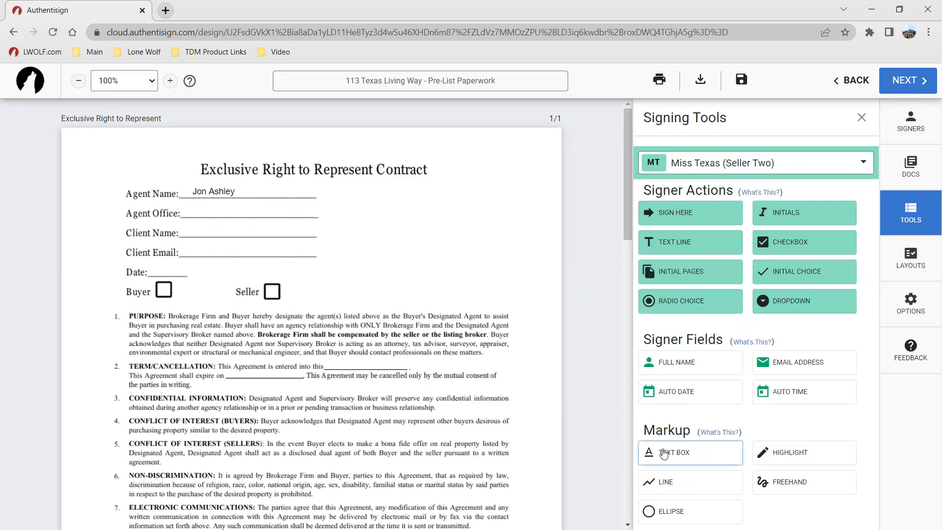
pyautogui.click(197, 212)
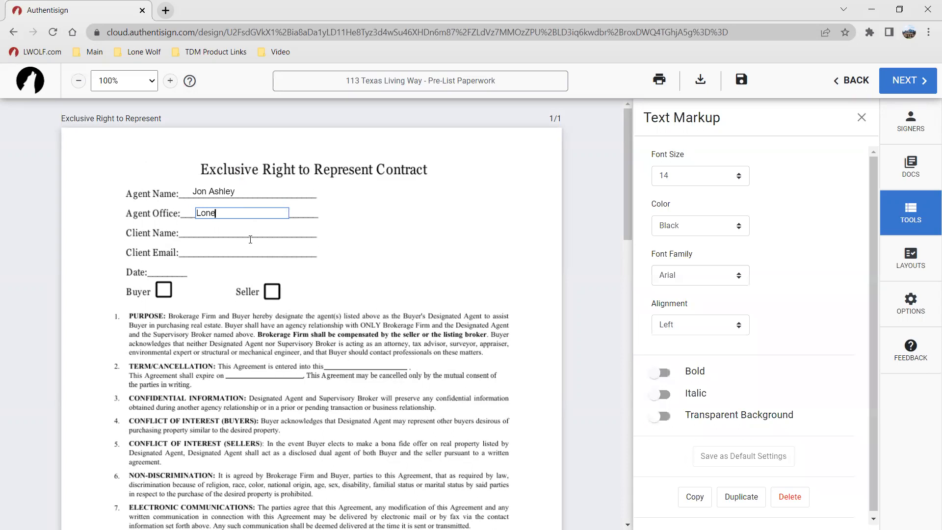
pyautogui.write('Lone Wolf Technologies')
pyautogui.click(312, 248)
# Step: Reposition the Agent Office text box onto its line and turn on its transparent background
pyautogui.moveTo(248, 212); pyautogui.dragTo(243, 209)
pyautogui.rightClick(244, 211)
pyautogui.click(409, 250)
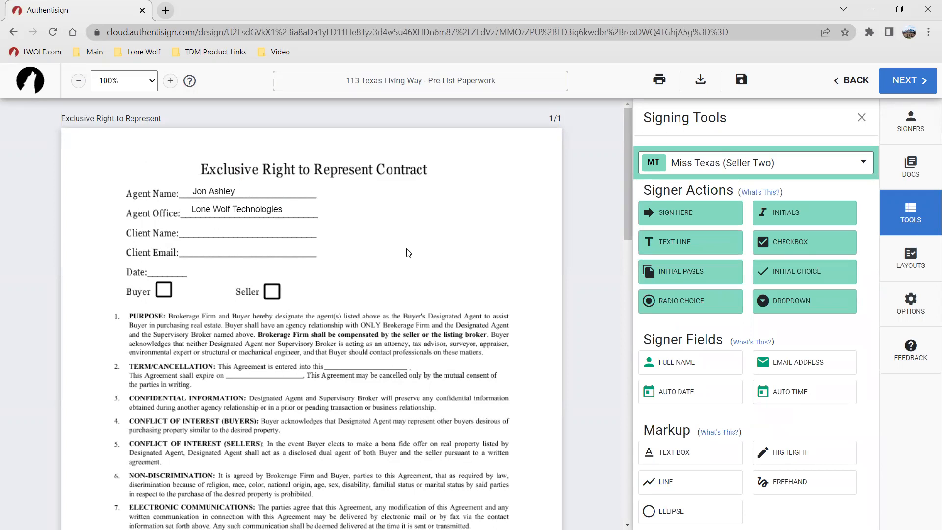
pyautogui.doubleClick(234, 210)
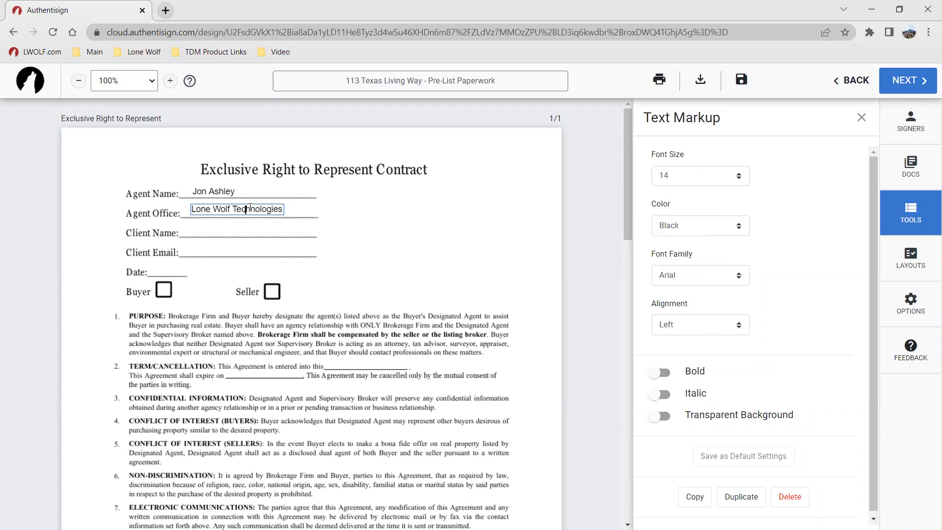
pyautogui.click(470, 207)
pyautogui.moveTo(262, 206); pyautogui.dragTo(228, 210)
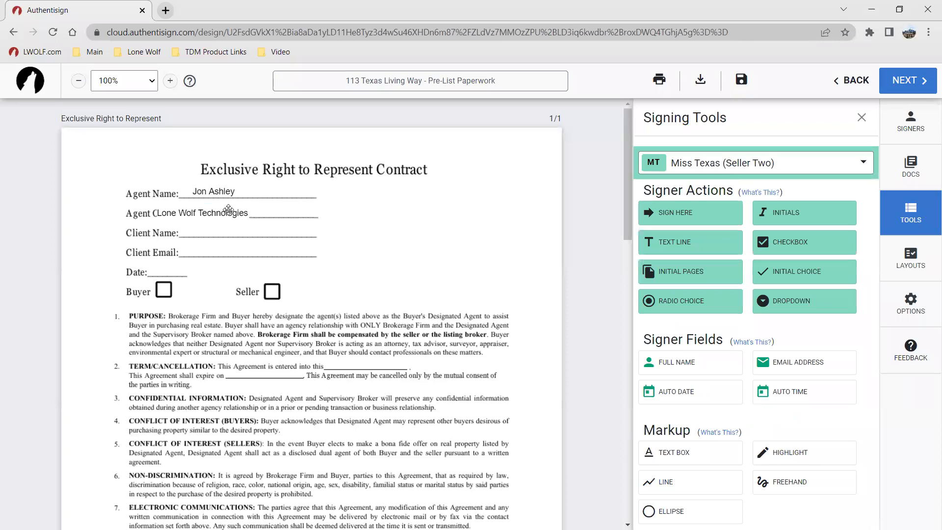
pyautogui.click(176, 212)
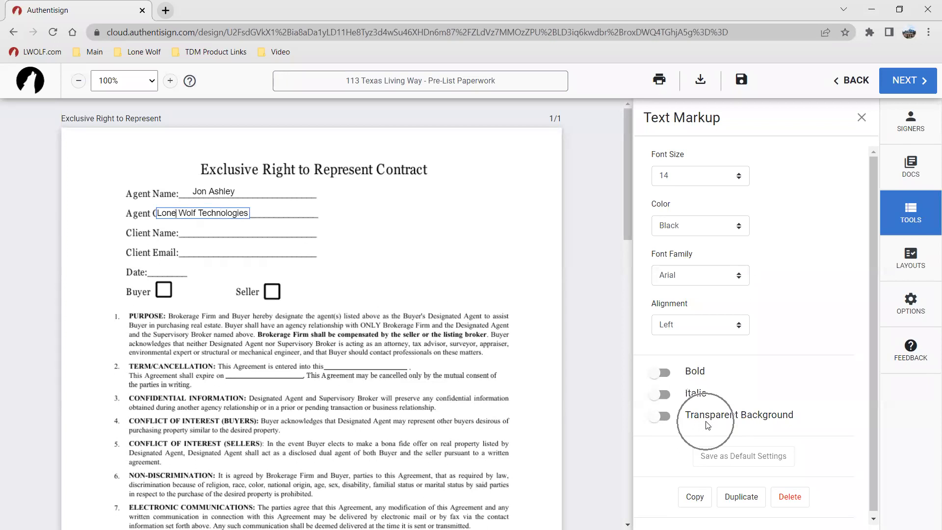
pyautogui.click(667, 420)
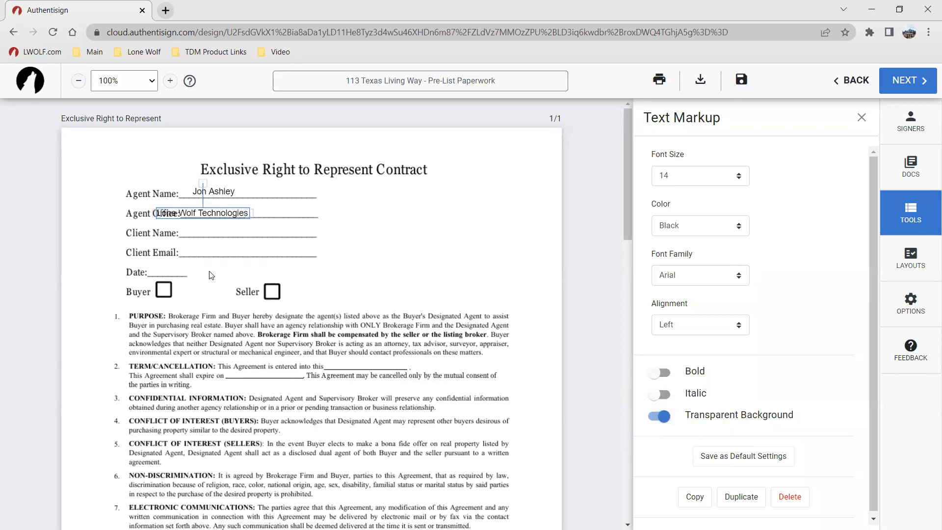
pyautogui.moveTo(178, 211); pyautogui.dragTo(224, 213)
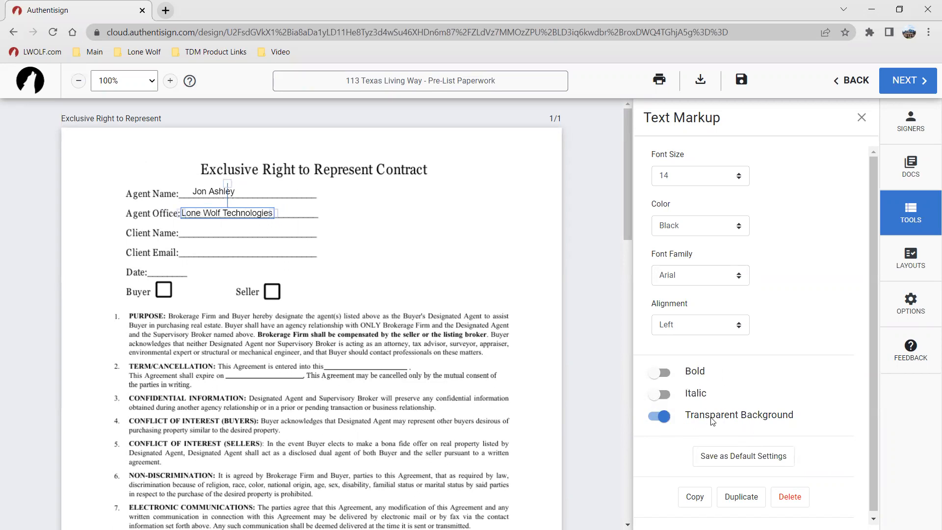
pyautogui.click(438, 246)
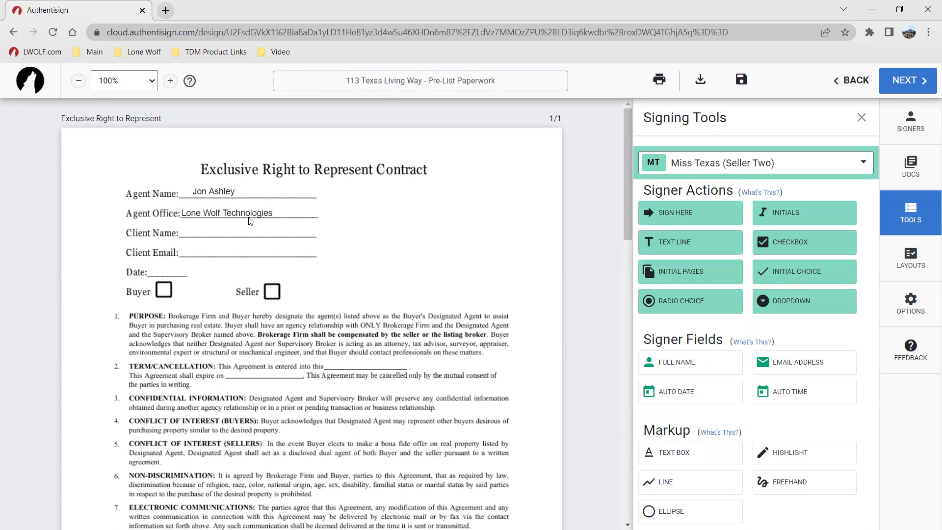
# Step: Copy the Lone Wolf Technologies text box and paste it onto the Brokerage Firm line
pyautogui.click(228, 213)
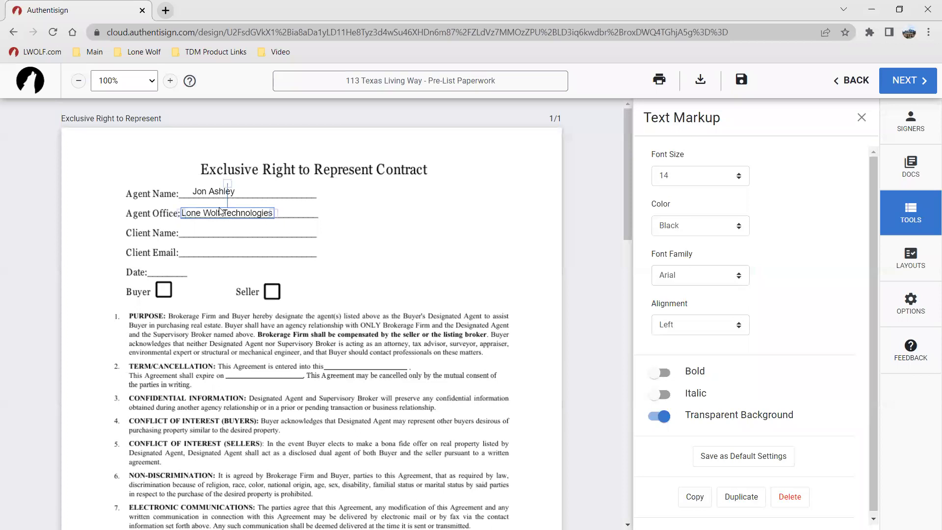
pyautogui.rightClick(217, 210)
pyautogui.click(237, 228)
pyautogui.scroll(-5, 296, 291)
pyautogui.rightClick(123, 393)
pyautogui.click(137, 400)
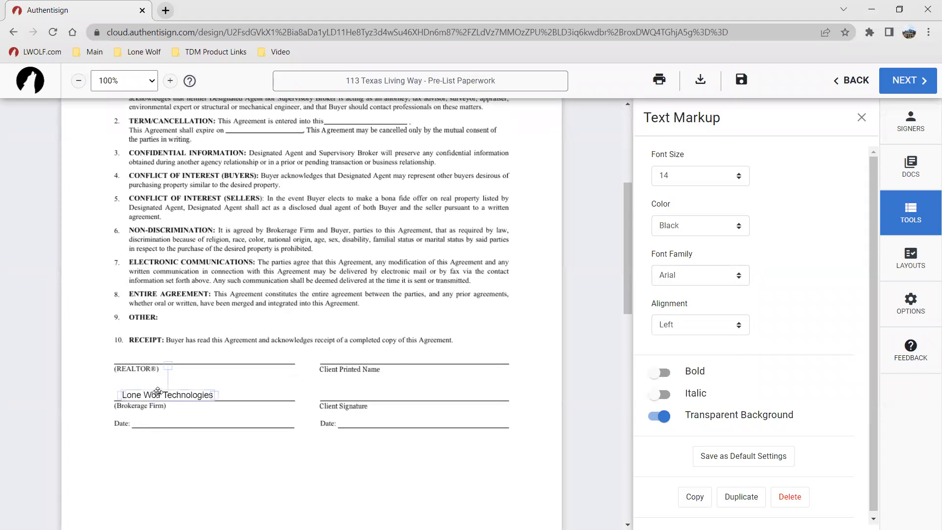
pyautogui.moveTo(157, 391); pyautogui.dragTo(151, 389)
pyautogui.click(226, 452)
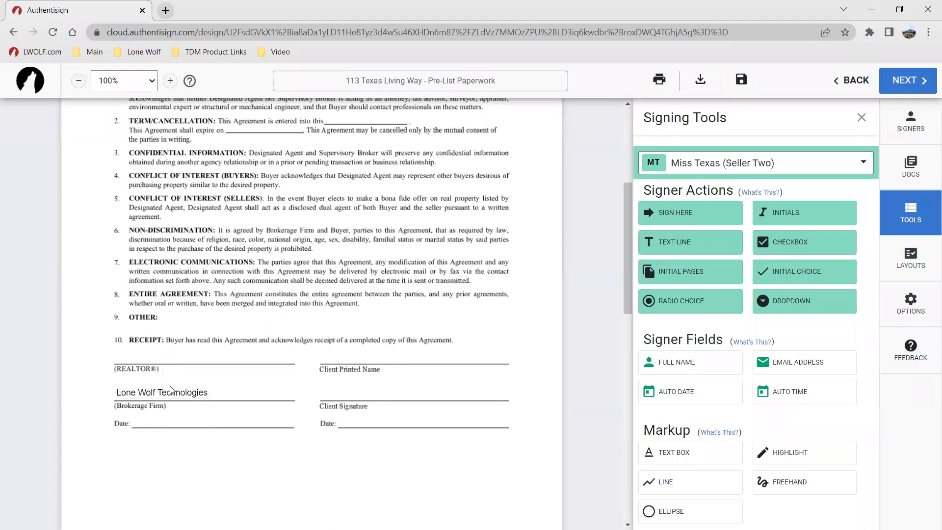
pyautogui.scroll(5, 377, 387)
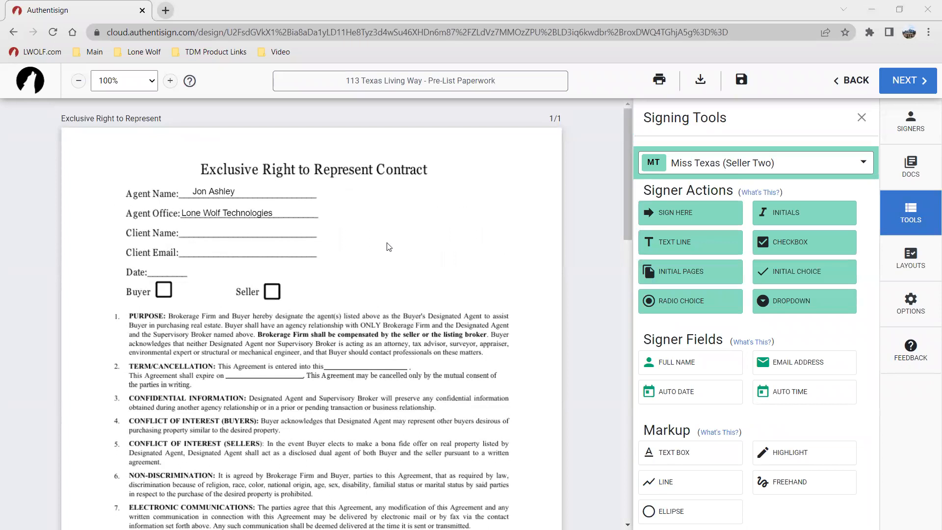
# Step: For the first seller, place full name, email address and auto date fields on the Client Name, Client Email and Date lines
pyautogui.click(717, 165)
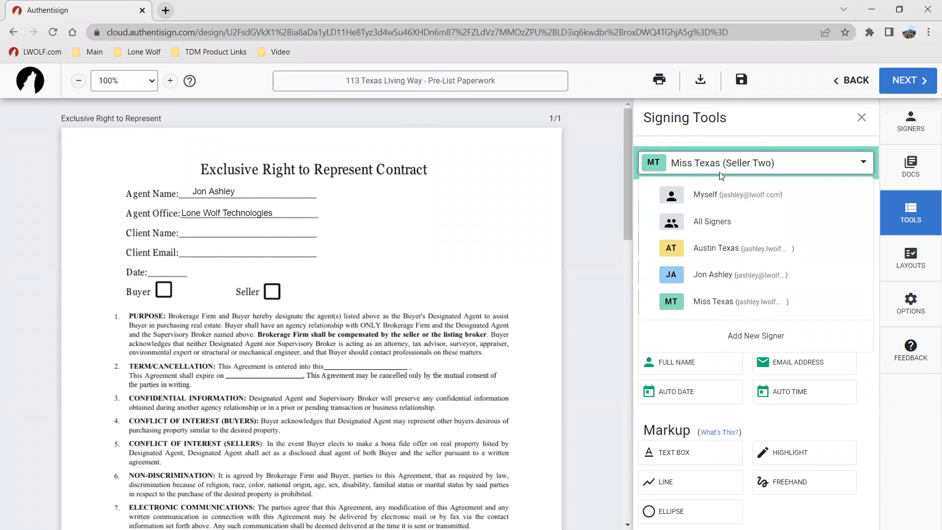
pyautogui.click(726, 252)
pyautogui.click(724, 250)
pyautogui.click(725, 251)
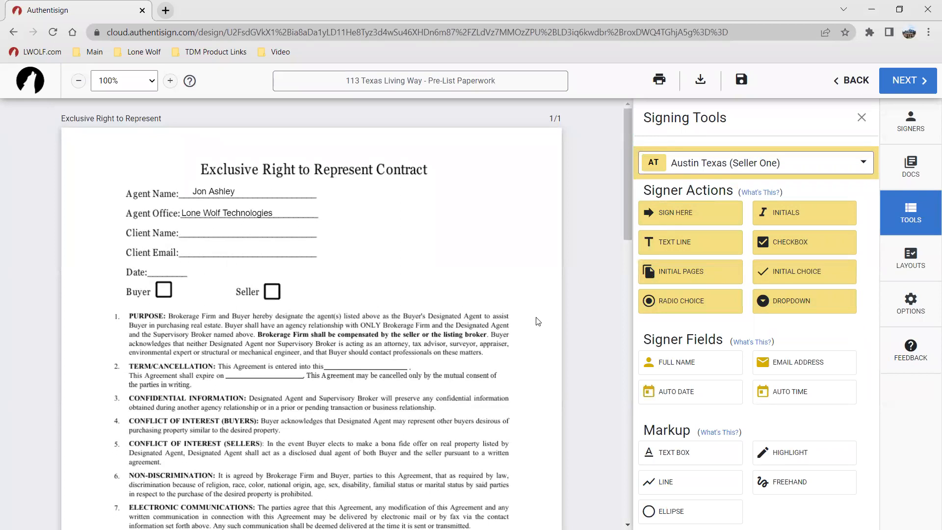
pyautogui.press('ctrl')
pyautogui.press('ctrl')
pyautogui.moveTo(689, 362); pyautogui.dragTo(232, 232)
pyautogui.moveTo(765, 359); pyautogui.dragTo(189, 243)
pyautogui.moveTo(670, 400); pyautogui.dragTo(159, 270)
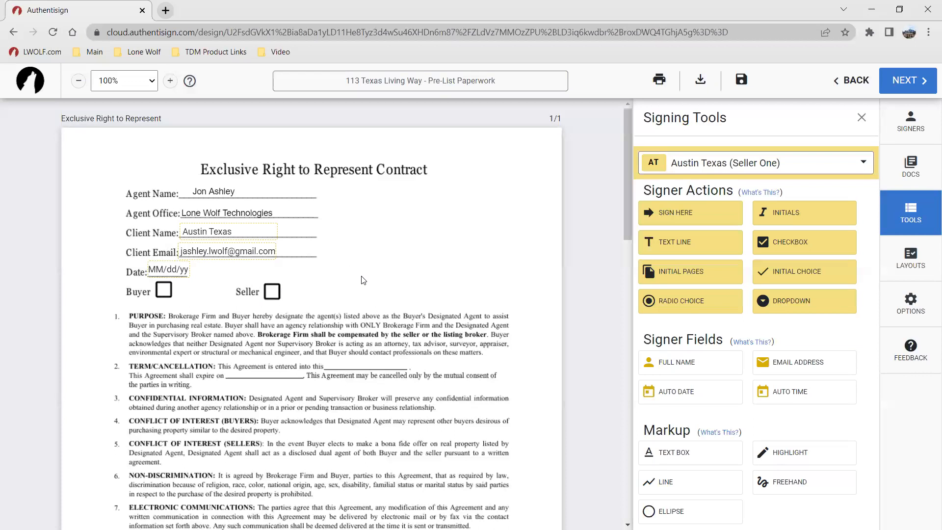
# Step: Place the first seller's full name field on the Client Printed Name line
pyautogui.scroll(-5, 363, 280)
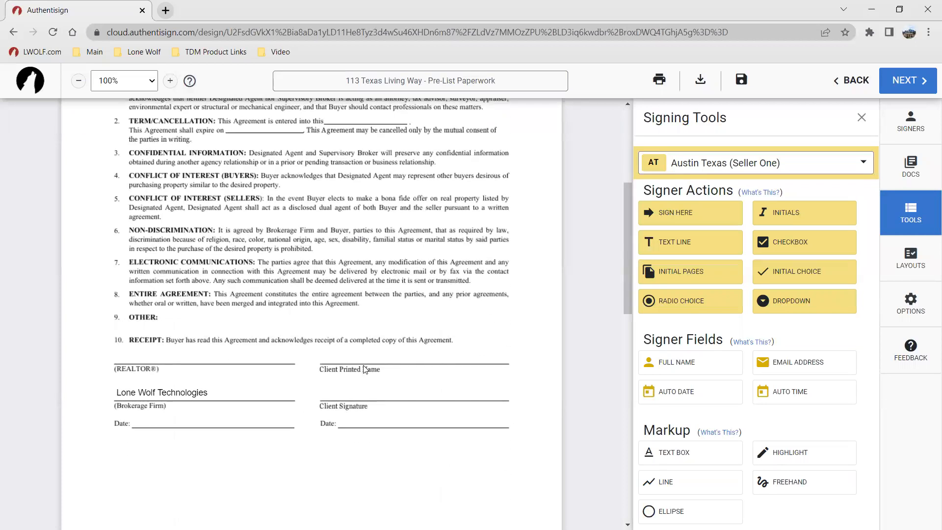
pyautogui.moveTo(681, 371); pyautogui.dragTo(383, 373)
pyautogui.scroll(5, 348, 312)
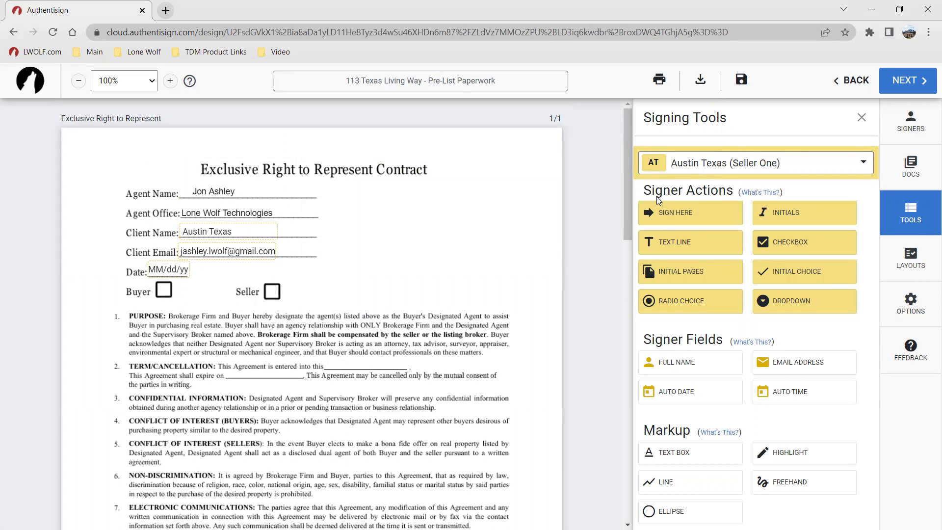
pyautogui.click(687, 305)
pyautogui.moveTo(312, 310); pyautogui.dragTo(333, 294)
pyautogui.click(311, 294)
pyautogui.click(312, 312)
pyautogui.click(311, 313)
pyautogui.click(311, 312)
pyautogui.click(311, 312)
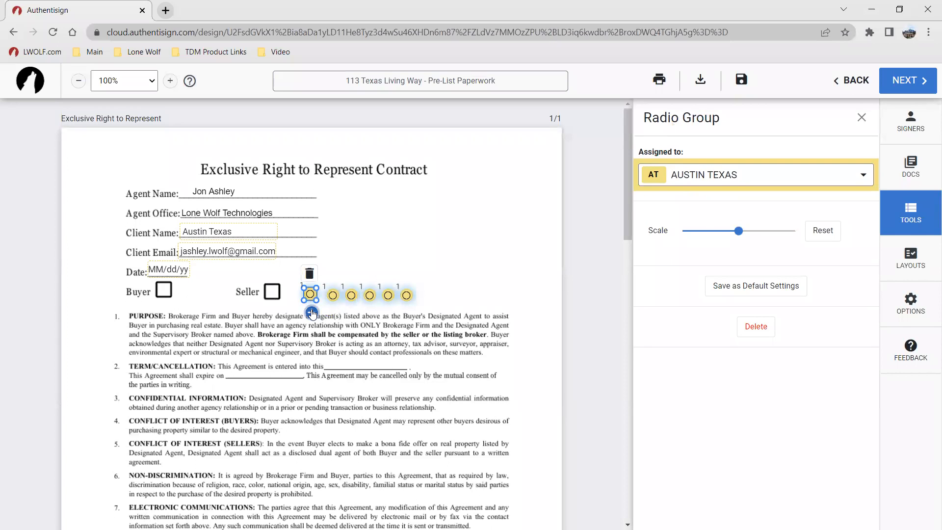
pyautogui.click(309, 273)
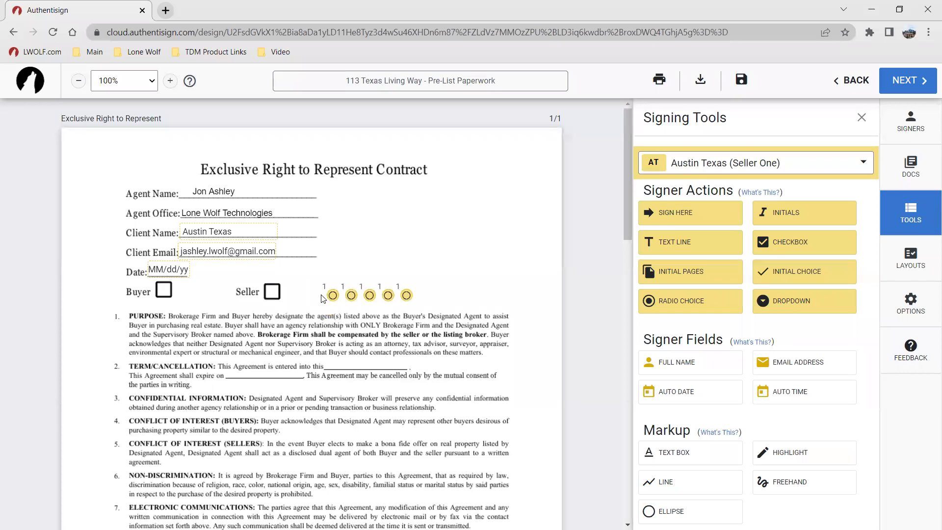
pyautogui.click(329, 295)
pyautogui.click(332, 273)
pyautogui.click(351, 295)
pyautogui.click(352, 273)
pyautogui.click(371, 293)
pyautogui.click(370, 273)
pyautogui.click(388, 295)
pyautogui.click(383, 278)
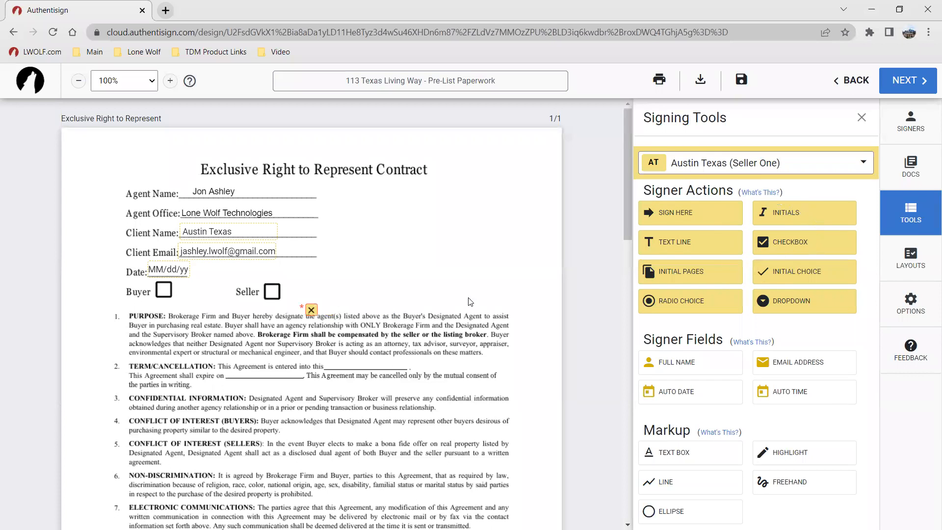
# Step: Place the first seller's checkboxes in the Buyer and Seller boxes
pyautogui.moveTo(311, 309); pyautogui.dragTo(163, 288)
pyautogui.click(763, 243)
pyautogui.moveTo(311, 311); pyautogui.dragTo(266, 291)
pyautogui.press('ctrl')
pyautogui.press('ctrl')
pyautogui.press('ctrl')
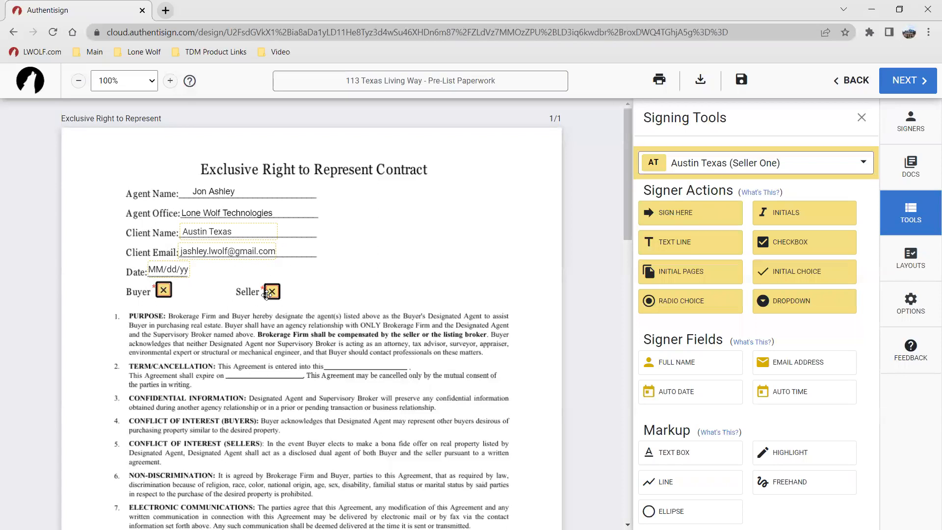
# Step: Turn off the Required setting for both the Buyer and Seller checkboxes
pyautogui.click(163, 291)
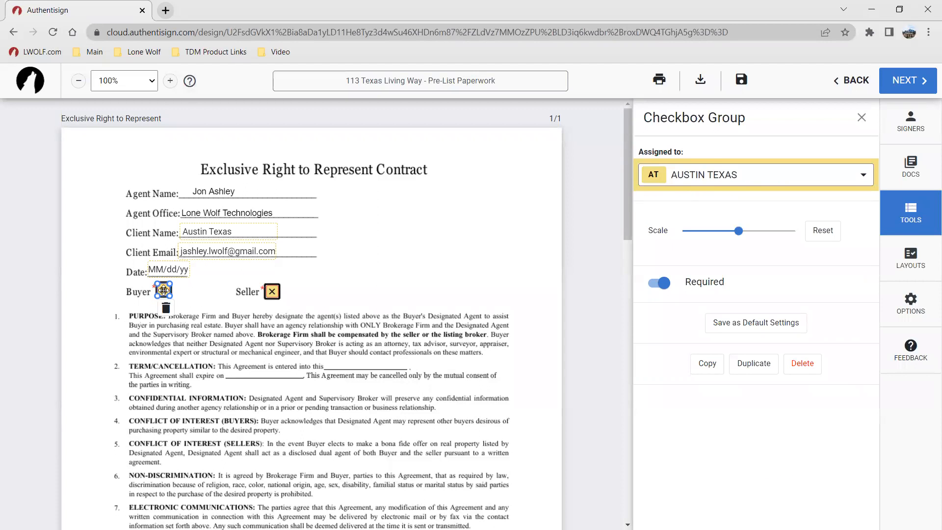
pyautogui.click(652, 285)
pyautogui.click(272, 292)
pyautogui.click(659, 284)
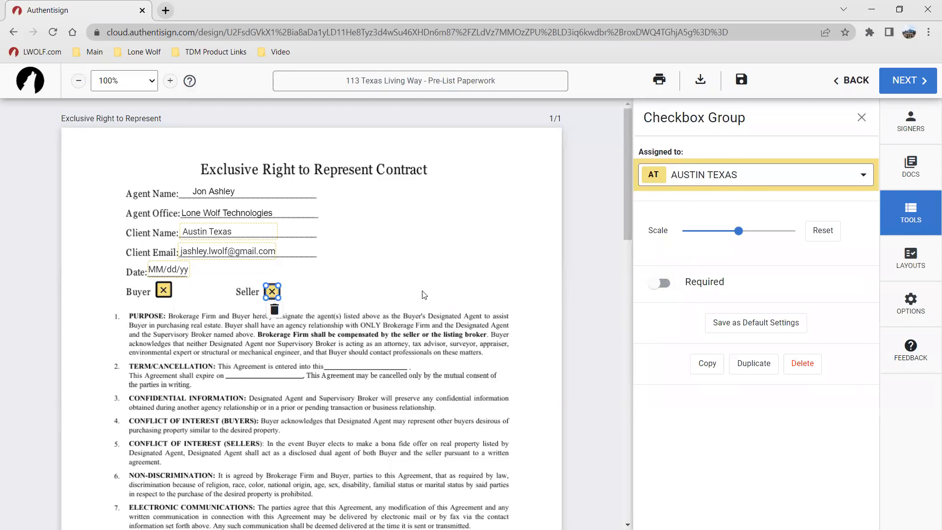
pyautogui.click(420, 292)
pyautogui.click(272, 293)
pyautogui.click(348, 295)
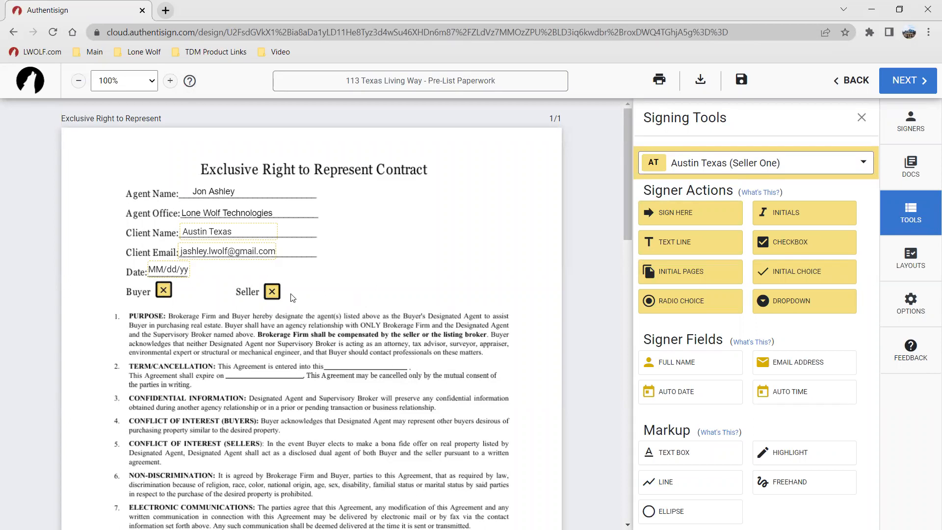
pyautogui.click(272, 291)
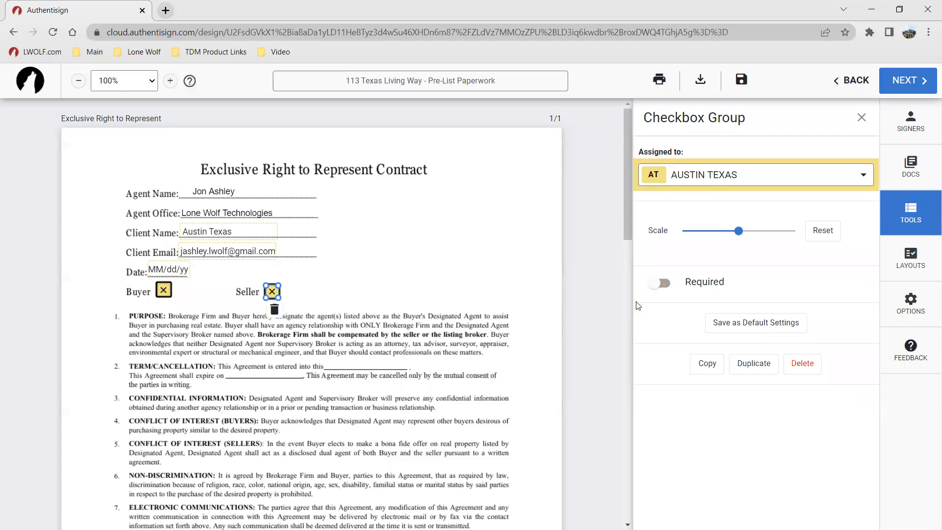
pyautogui.click(438, 269)
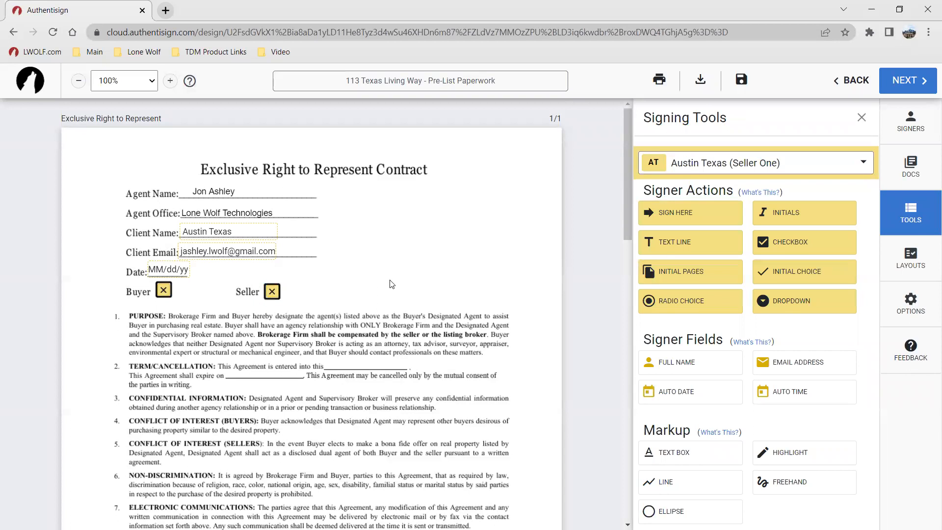
# Step: Place the first seller's Sign Here field on the Client Signature line and a date field on the Date line
pyautogui.scroll(-4, 390, 285)
pyautogui.scroll(-1, 391, 284)
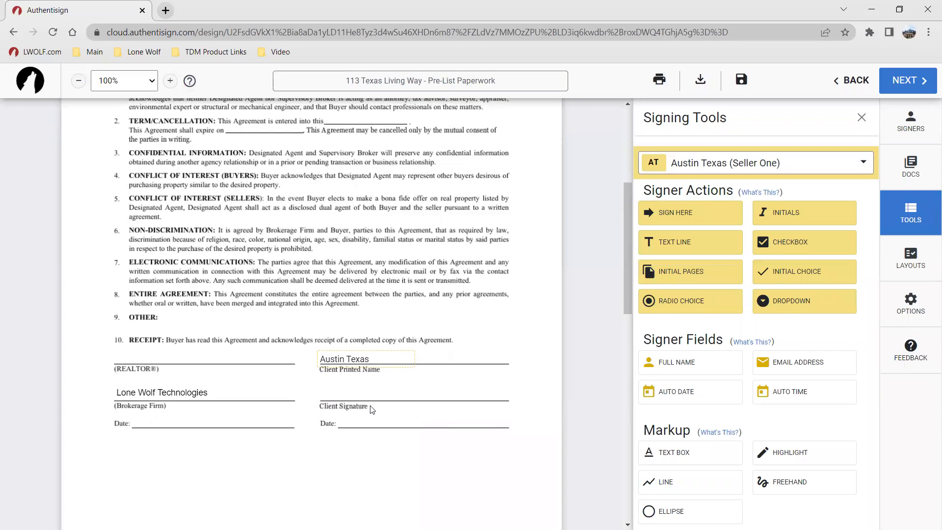
pyautogui.moveTo(679, 219)
pyautogui.mouseDown()
pyautogui.moveTo(292, 285)
pyautogui.moveTo(344, 388)
pyautogui.mouseUp()
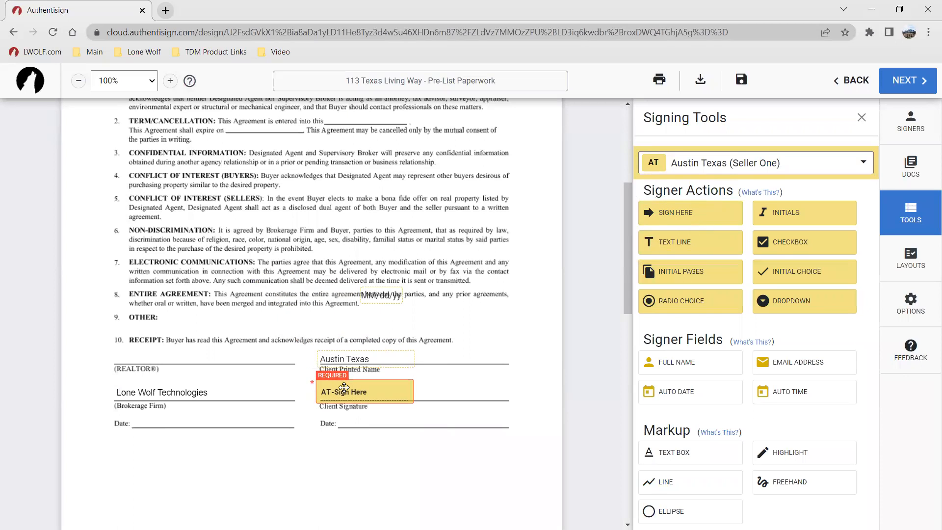
pyautogui.moveTo(382, 293)
pyautogui.mouseDown()
pyautogui.moveTo(390, 378)
pyautogui.moveTo(365, 419)
pyautogui.mouseUp()
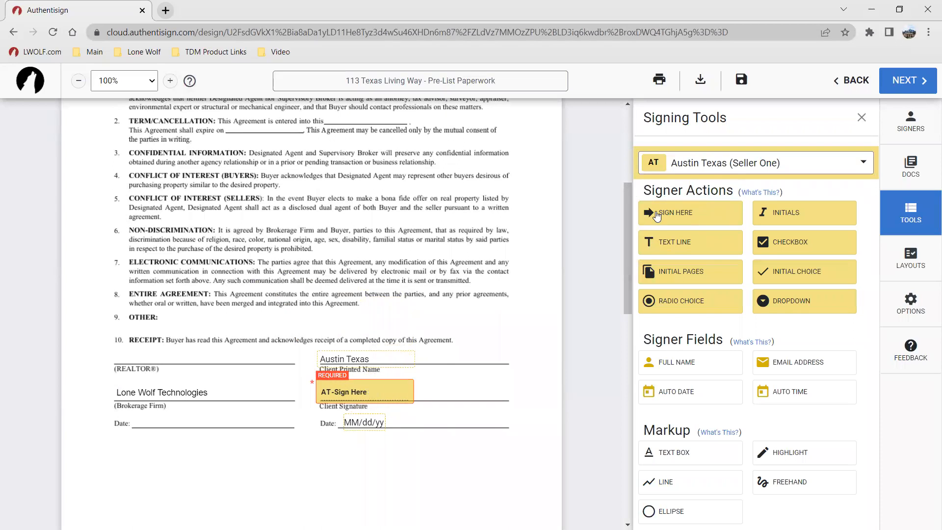
pyautogui.click(386, 387)
pyautogui.scroll(5, 396, 259)
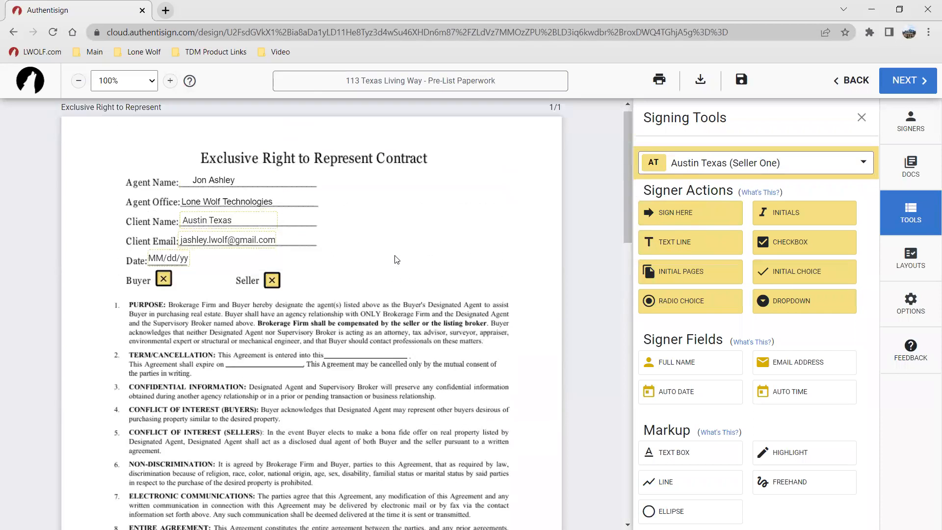
# Step: Switch to the second seller and place her full name and email address fields beside the Client Name and Client Email entries
pyautogui.click(711, 163)
pyautogui.click(709, 300)
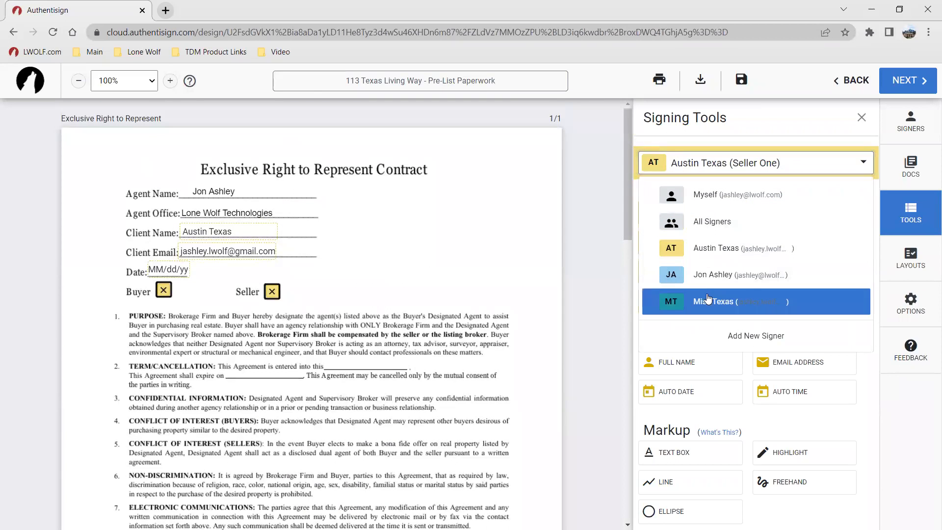
pyautogui.click(675, 362)
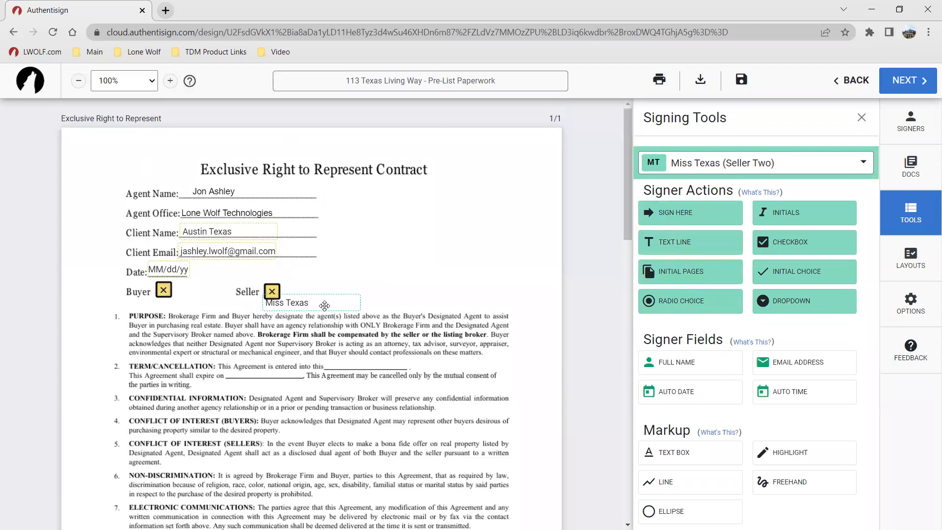
pyautogui.click(343, 233)
pyautogui.click(808, 364)
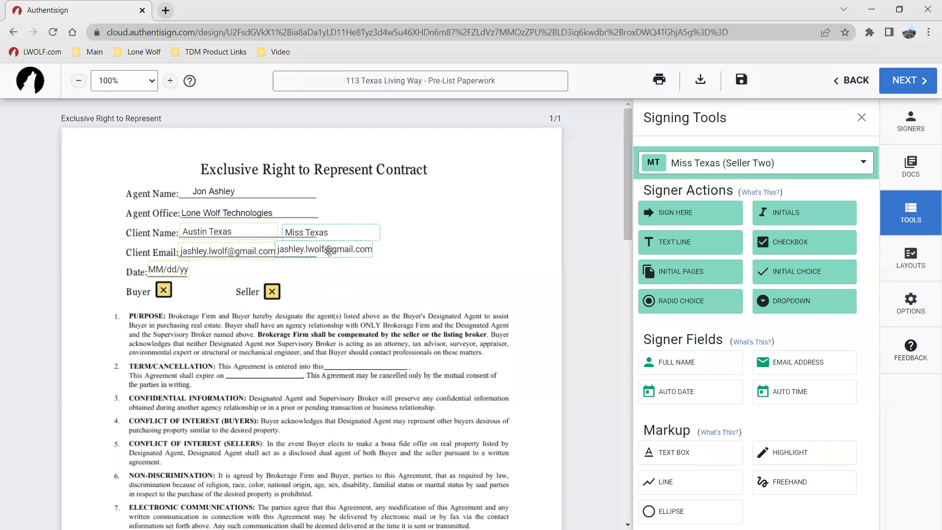
pyautogui.click(333, 251)
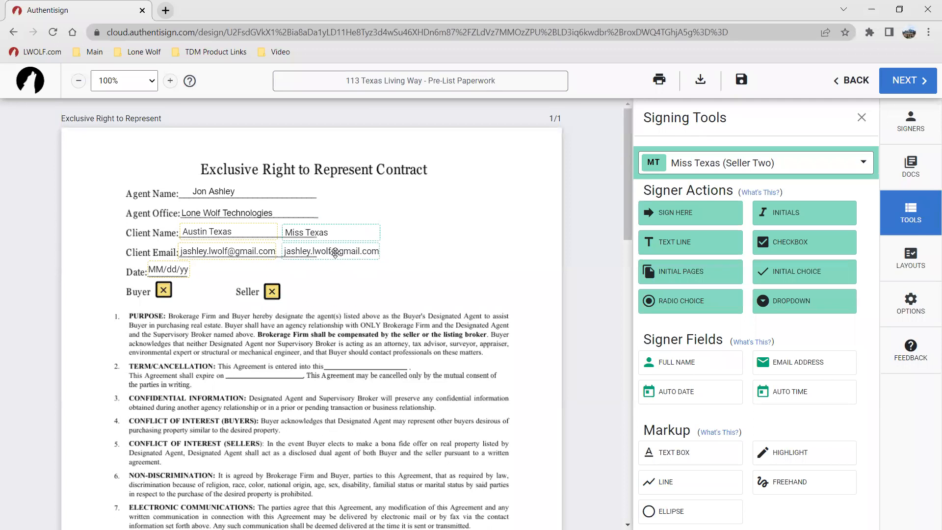
# Step: Place the second seller's date field beside the first seller's on the top Date line, and her full name beside the Client Printed Name
pyautogui.click(680, 391)
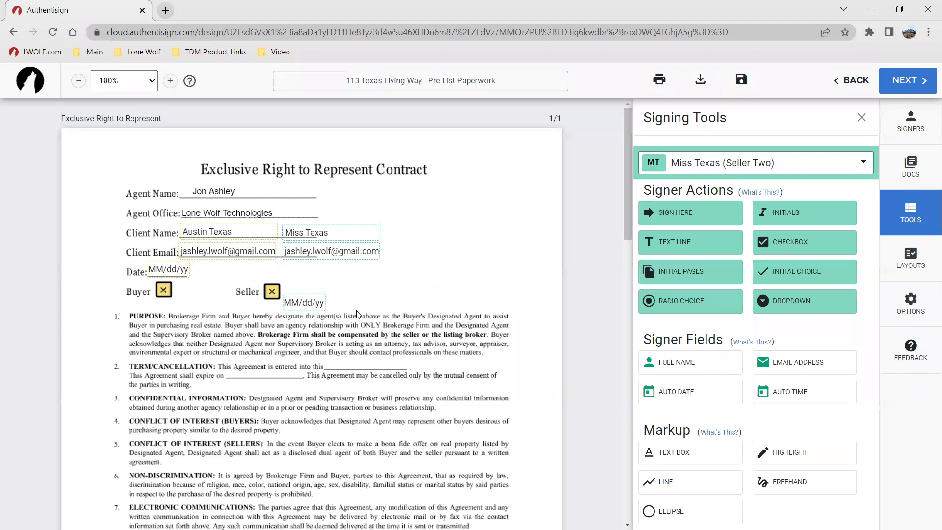
pyautogui.click(237, 277)
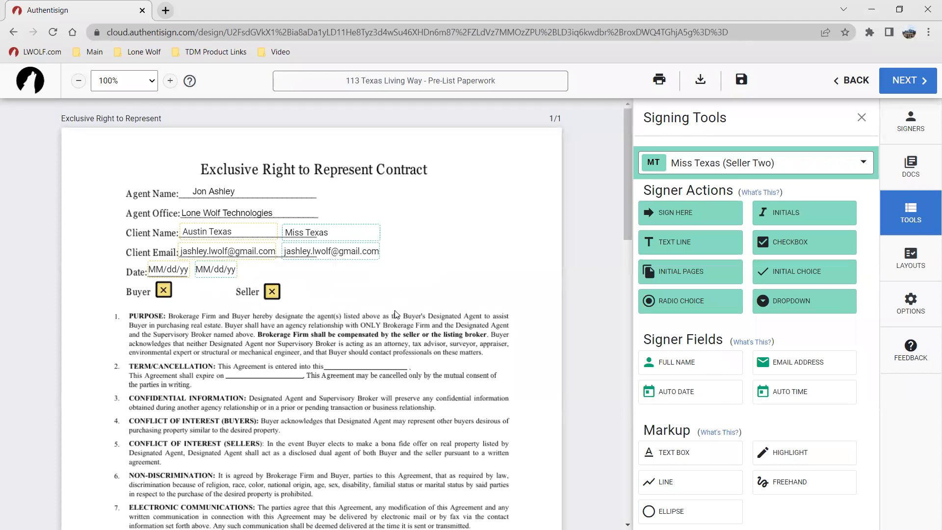
pyautogui.scroll(-4, 396, 314)
pyautogui.scroll(-1, 396, 314)
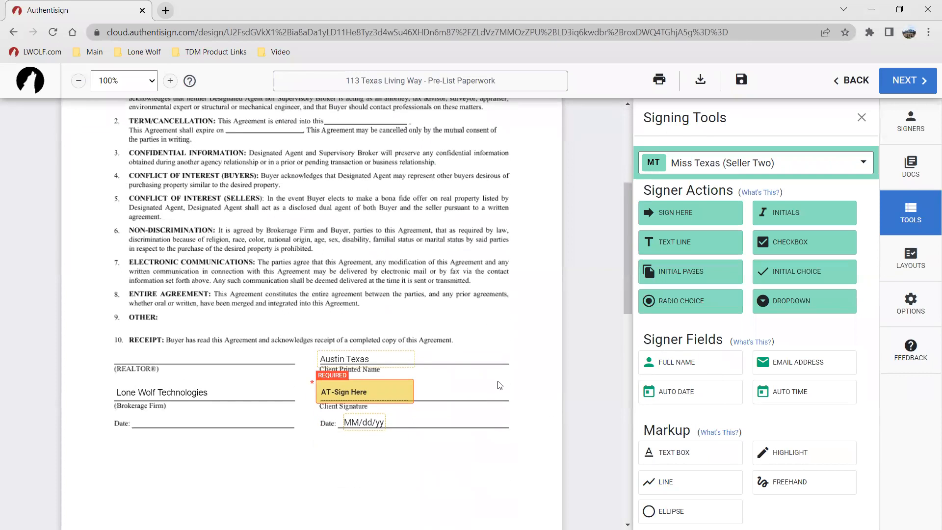
pyautogui.click(675, 363)
pyautogui.click(460, 356)
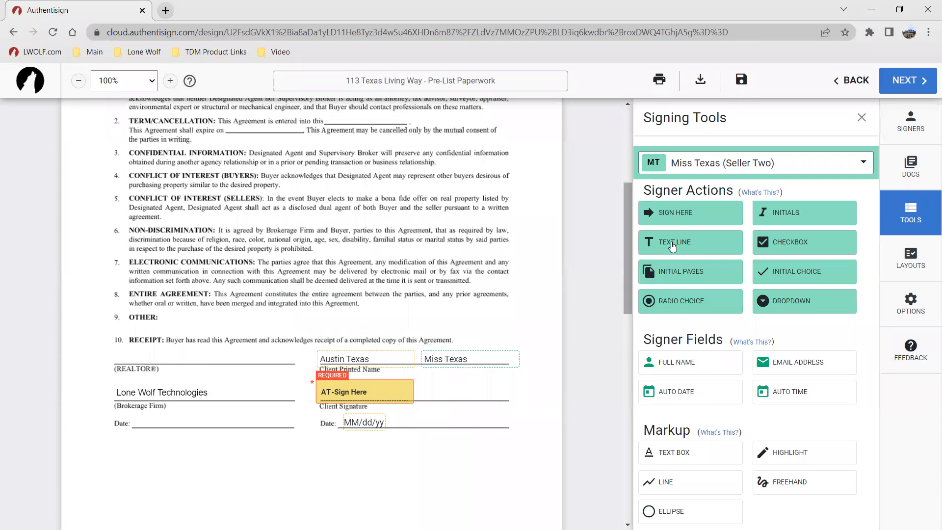
# Step: Place the second seller's Sign Here field on the Client Signature line and its date field on the Date line below
pyautogui.click(693, 212)
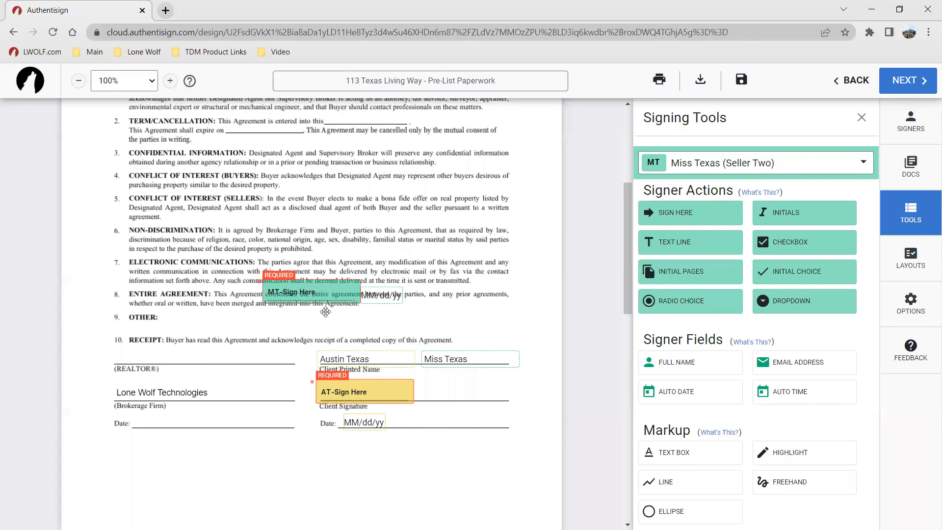
pyautogui.click(448, 383)
pyautogui.moveTo(448, 383); pyautogui.dragTo(451, 386)
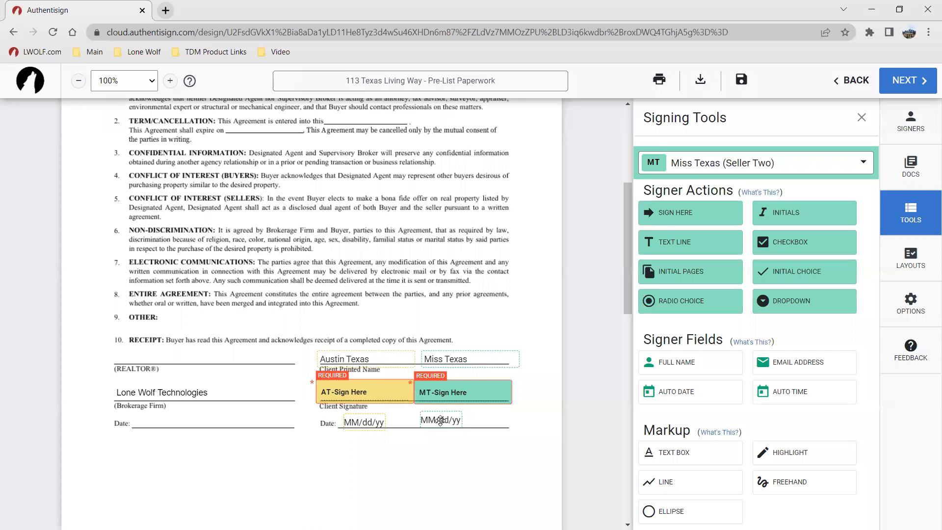
pyautogui.click(441, 423)
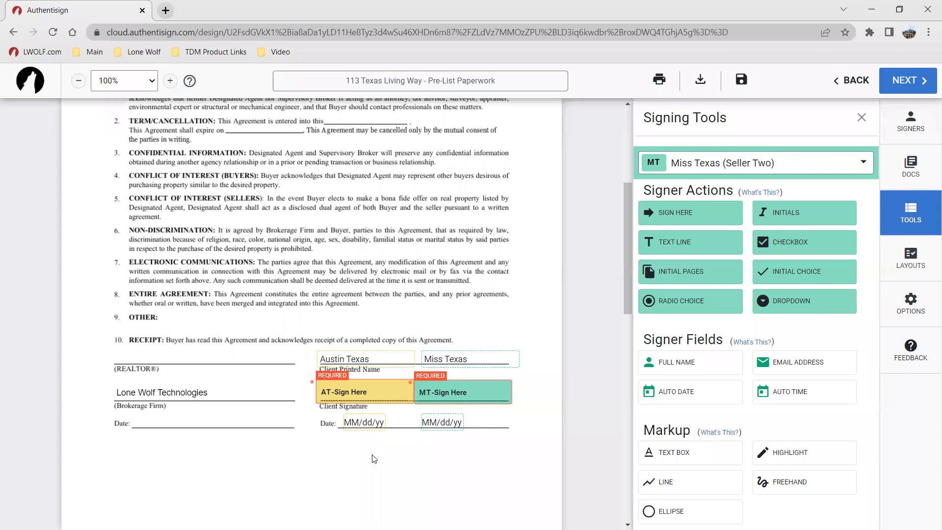
pyautogui.scroll(3, 277, 429)
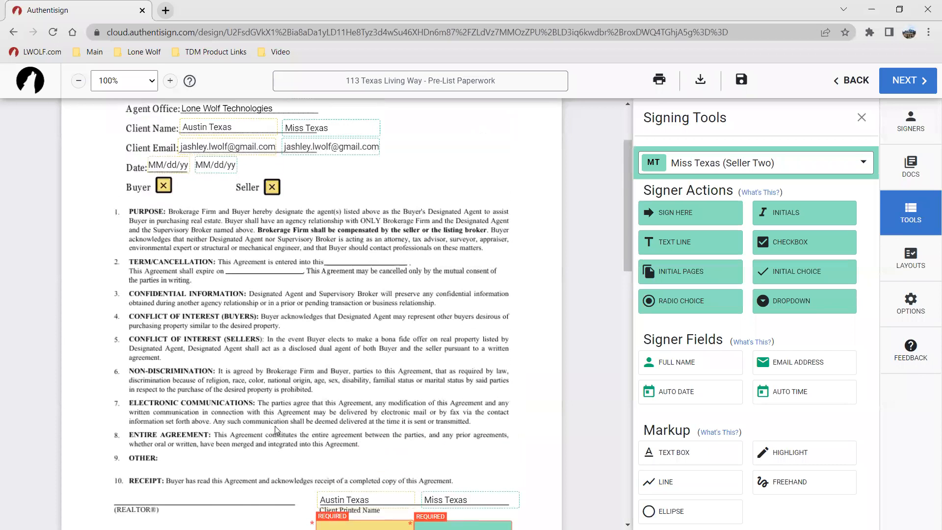
pyautogui.scroll(2, 276, 430)
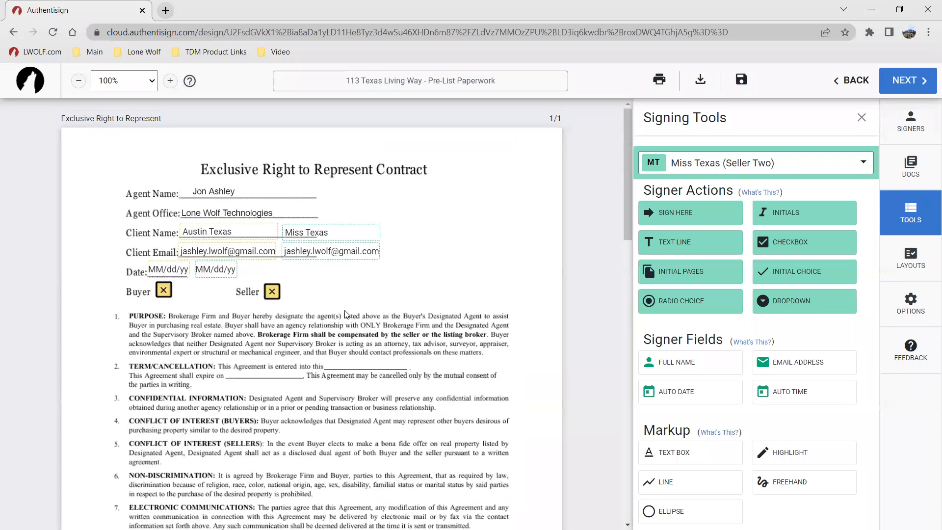
pyautogui.click(712, 165)
pyautogui.click(719, 272)
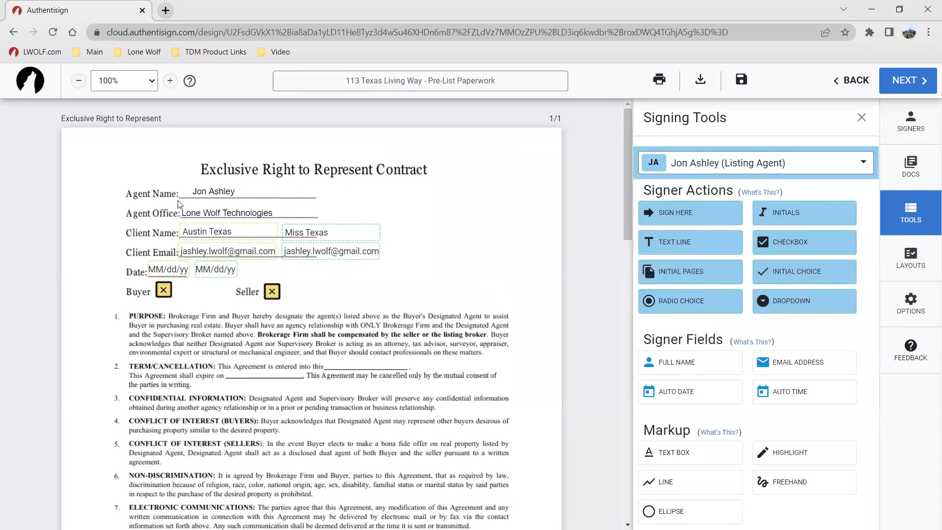
pyautogui.moveTo(221, 192); pyautogui.dragTo(211, 191)
pyautogui.click(334, 205)
pyautogui.scroll(-6, 444, 260)
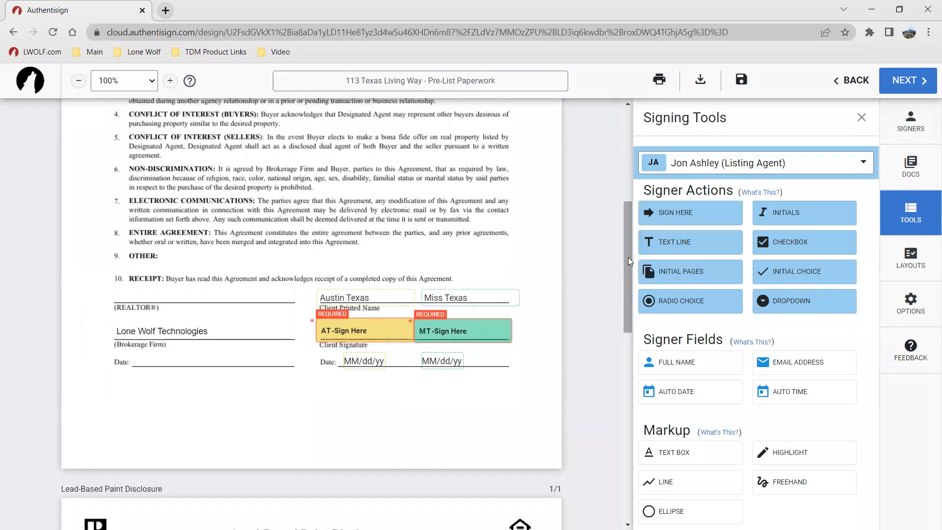
pyautogui.moveTo(660, 220); pyautogui.dragTo(145, 292)
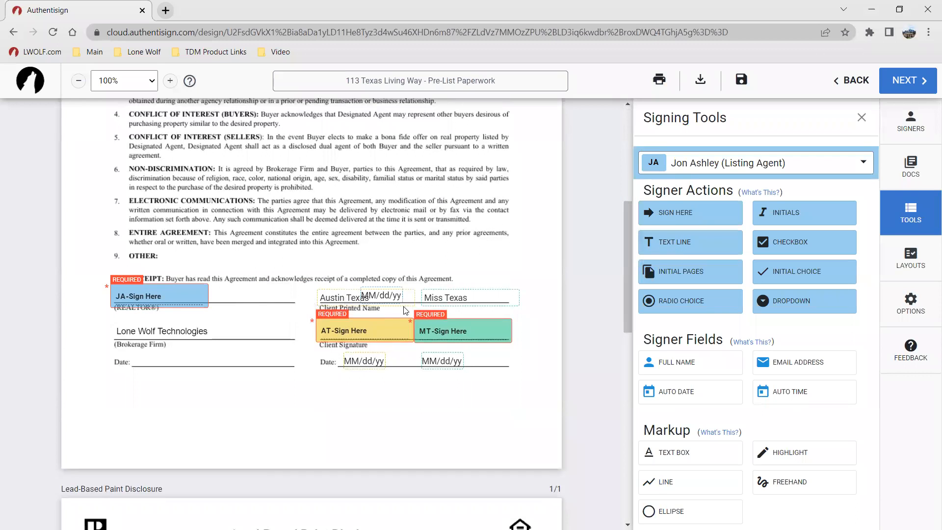
pyautogui.moveTo(393, 296); pyautogui.dragTo(154, 368)
pyautogui.scroll(3, 263, 306)
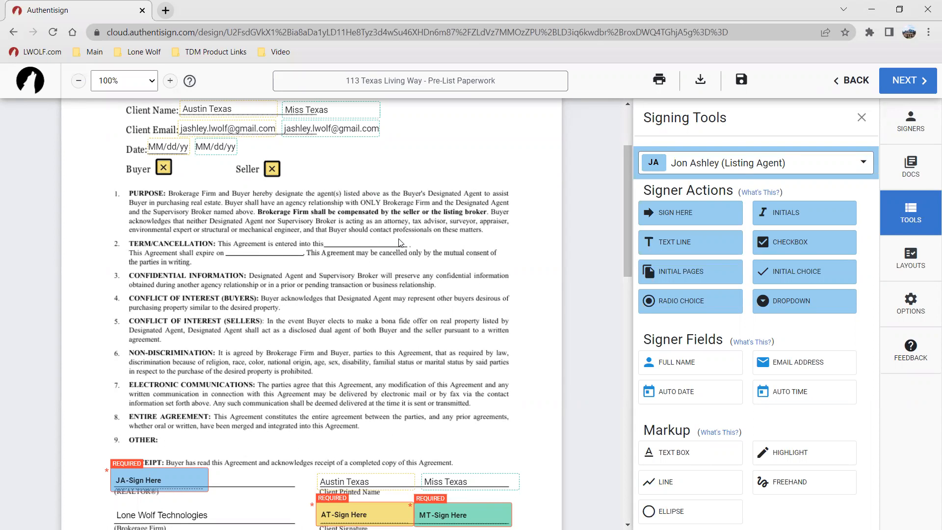
pyautogui.press('ctrl')
pyautogui.click(687, 244)
pyautogui.moveTo(317, 308); pyautogui.dragTo(391, 241)
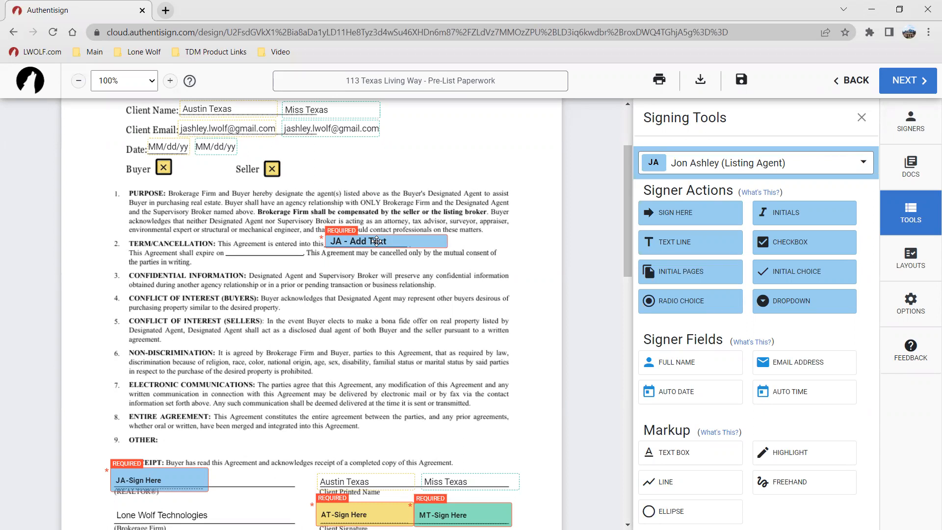
pyautogui.click(376, 241)
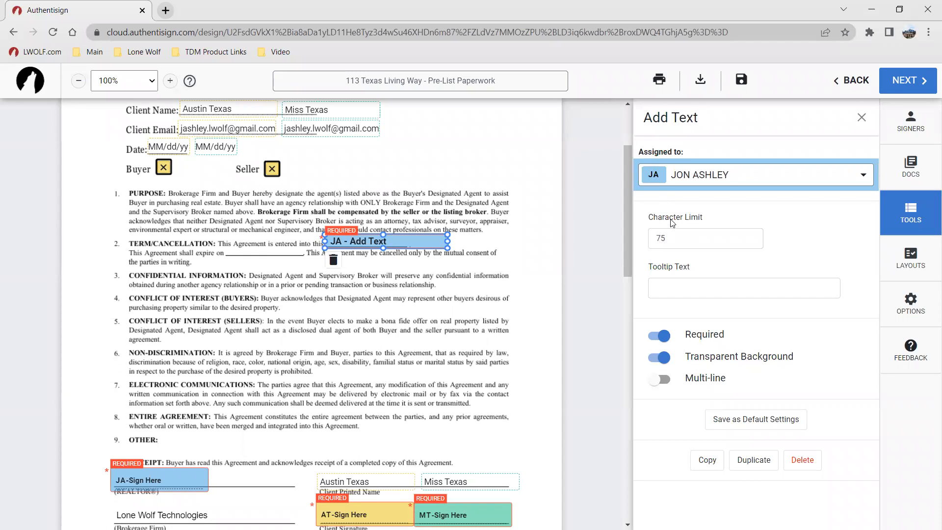
pyautogui.moveTo(675, 235); pyautogui.dragTo(636, 248)
pyautogui.write('20')
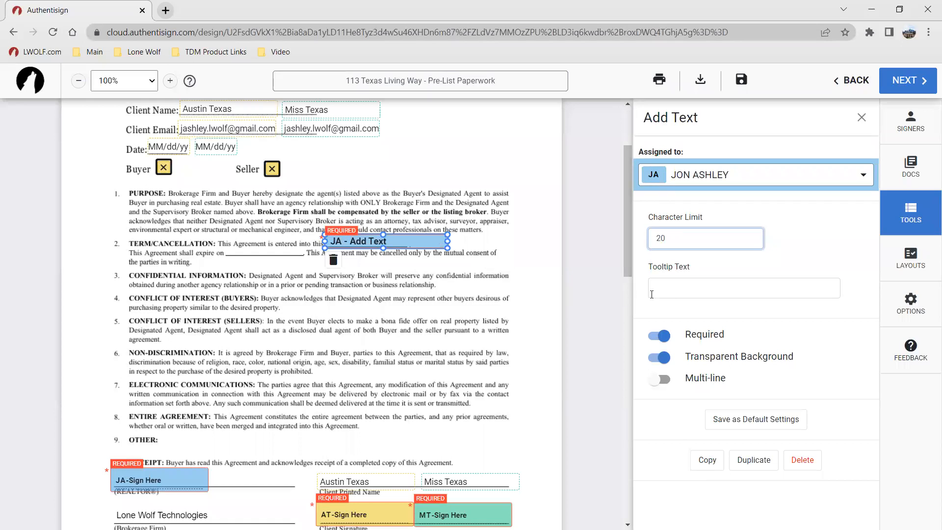
pyautogui.click(679, 291)
pyautogui.press('ctrl')
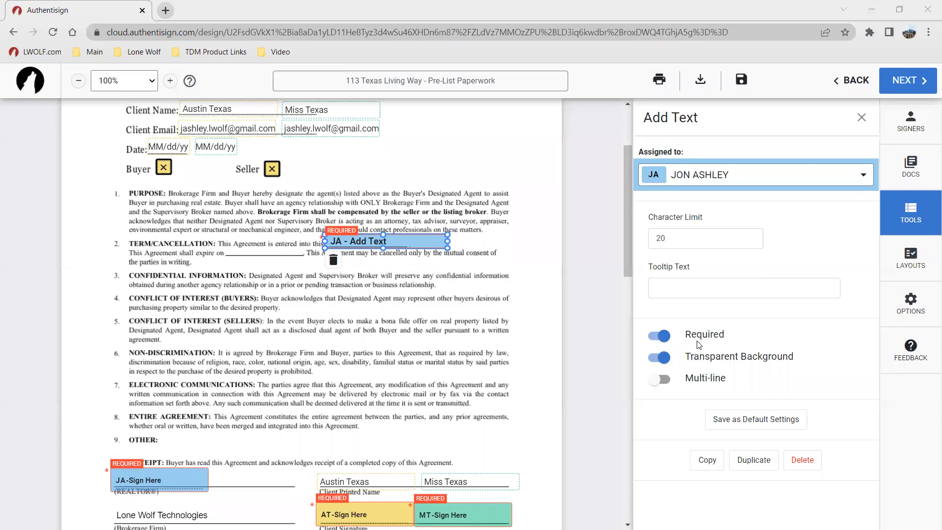
pyautogui.press('ctrl')
pyautogui.moveTo(447, 242); pyautogui.dragTo(408, 243)
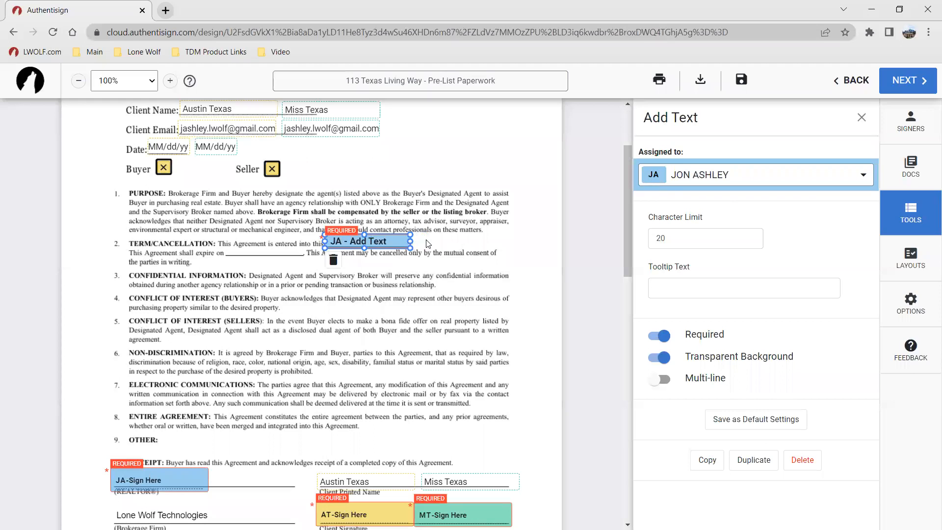
pyautogui.click(427, 244)
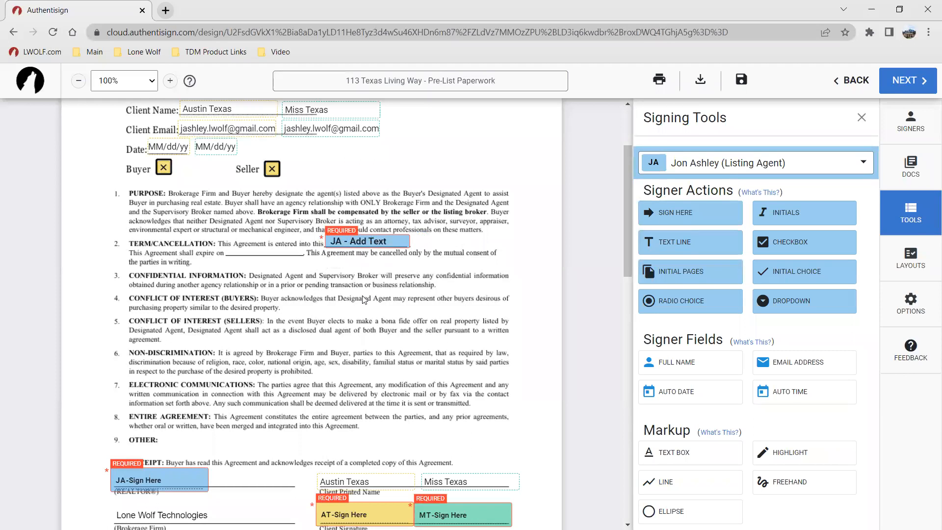
pyautogui.click(677, 245)
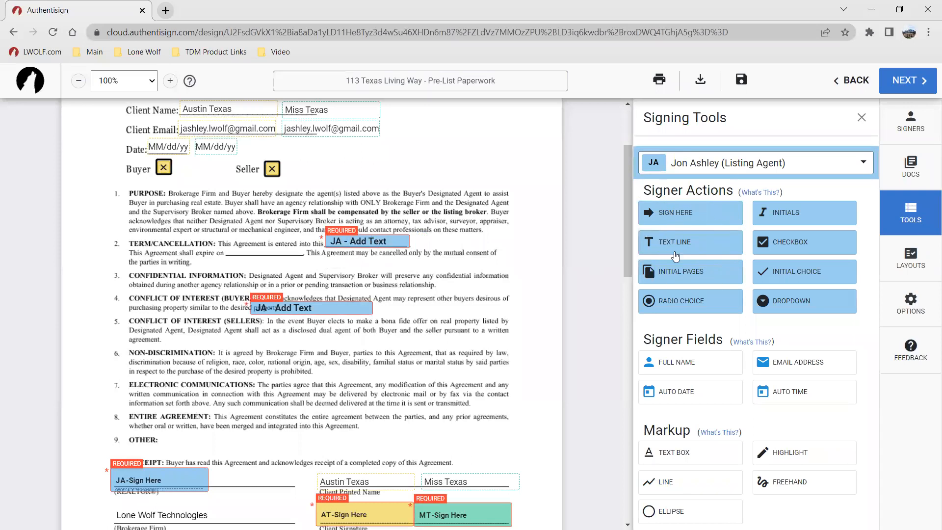
pyautogui.moveTo(303, 306); pyautogui.dragTo(278, 250)
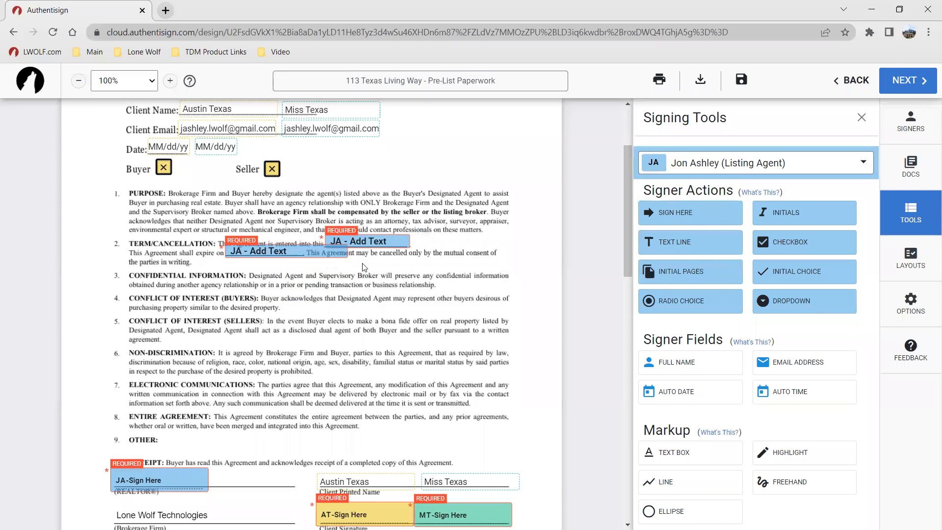
pyautogui.click(347, 252)
pyautogui.moveTo(350, 252); pyautogui.dragTo(305, 251)
pyautogui.moveTo(677, 235); pyautogui.dragTo(646, 241)
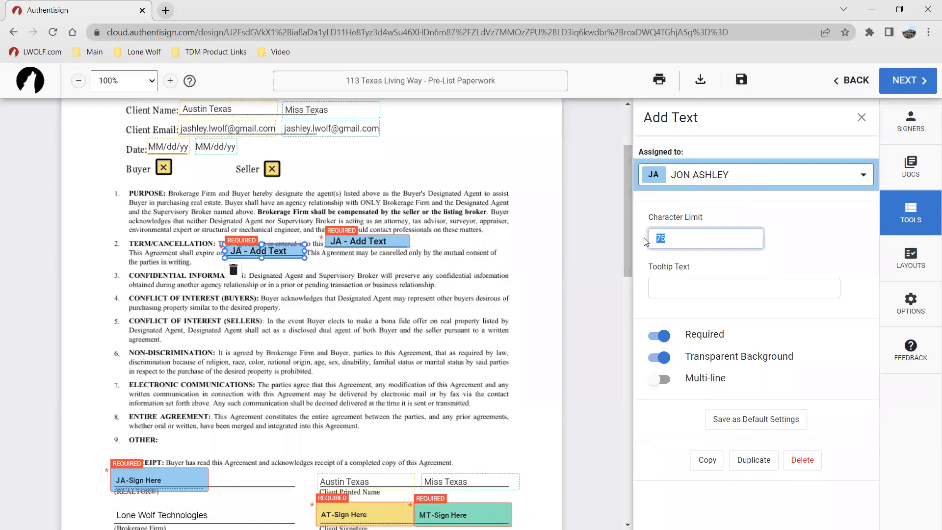
pyautogui.click(368, 318)
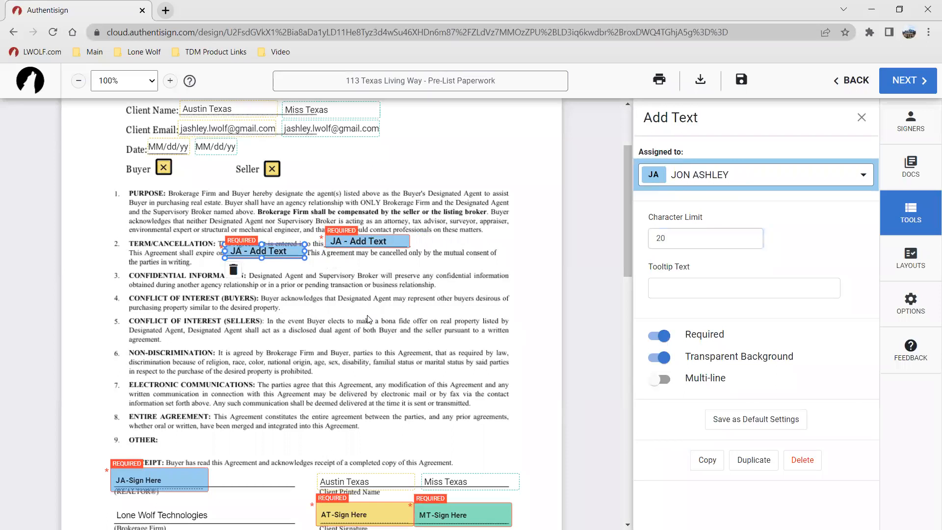
pyautogui.click(294, 253)
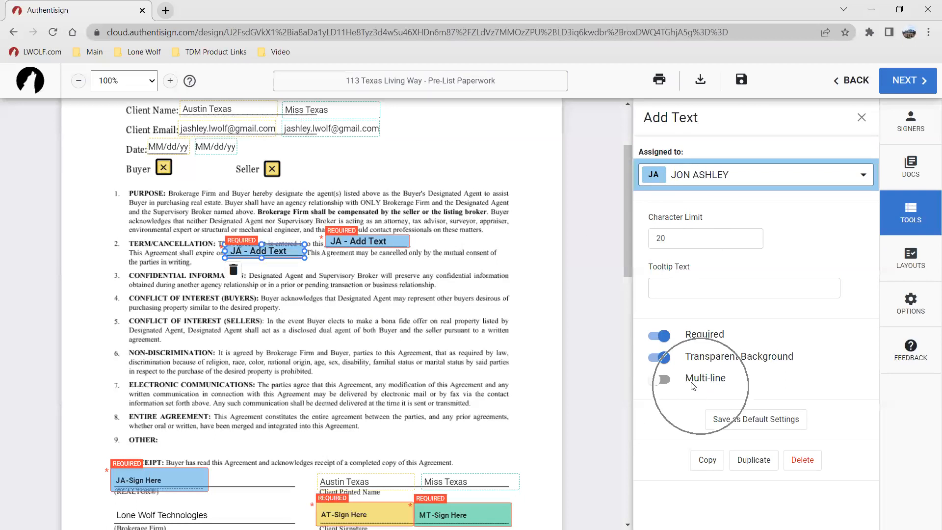
pyautogui.click(379, 334)
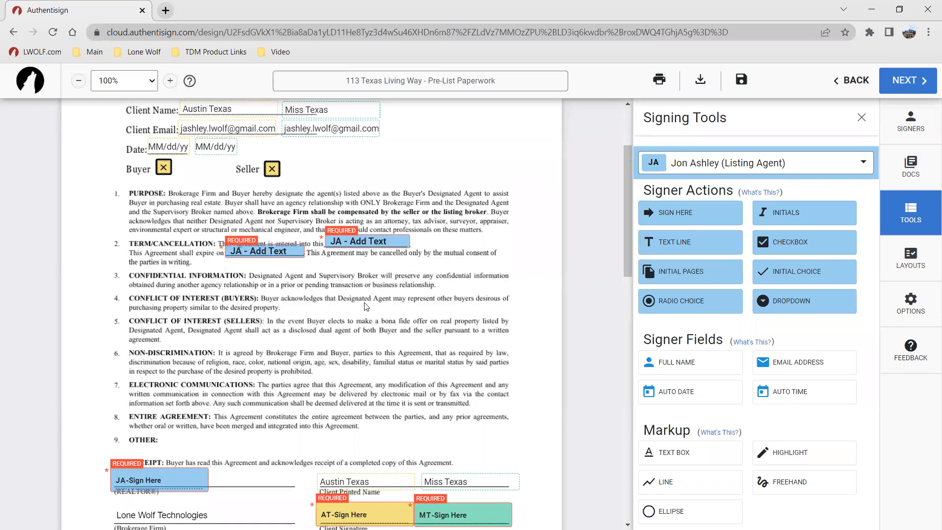
# Step: Scroll through the contract to review all placed signing fields
pyautogui.scroll(-4, 295, 253)
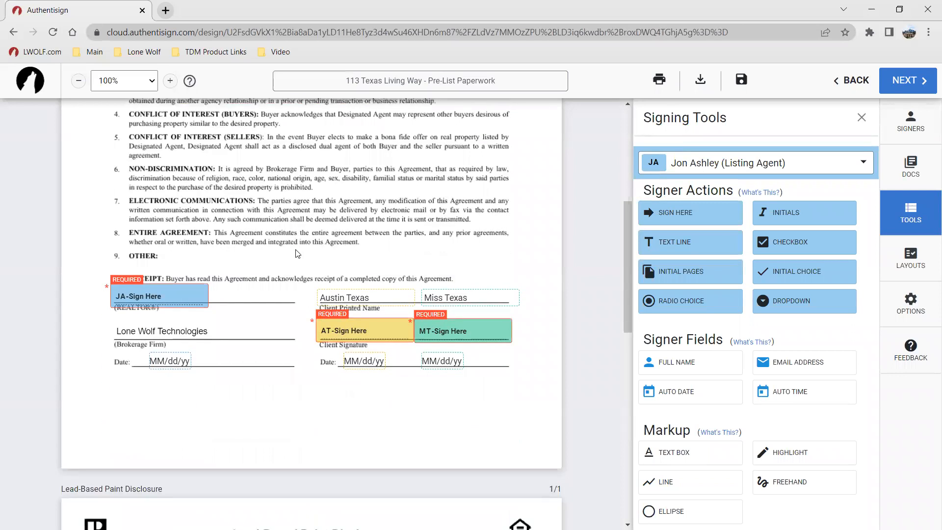
pyautogui.scroll(5, 296, 253)
pyautogui.scroll(-8, 308, 270)
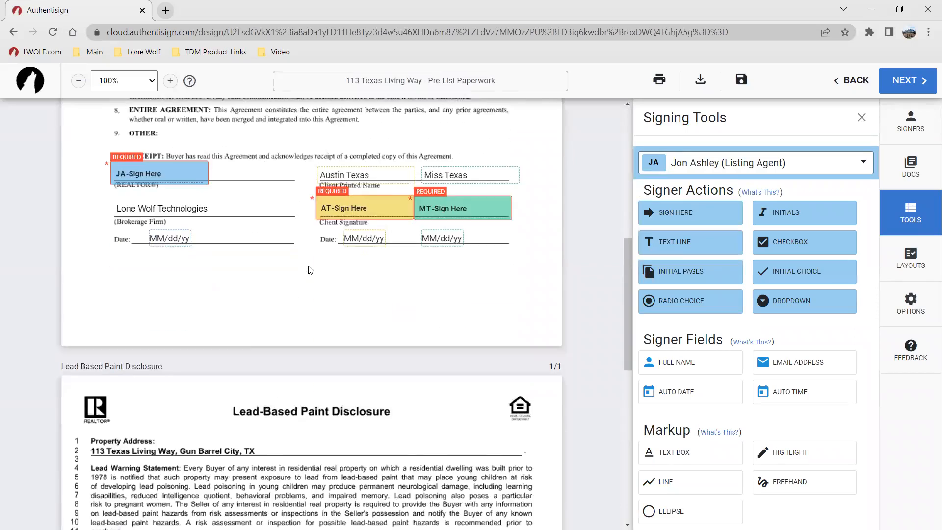
pyautogui.scroll(-9, 308, 270)
pyautogui.scroll(20, 270, 285)
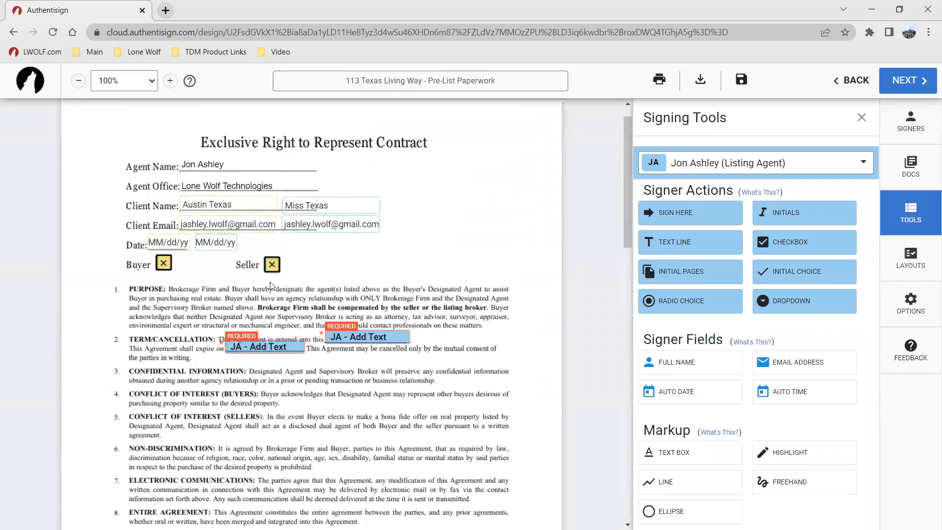
pyautogui.scroll(1, 270, 286)
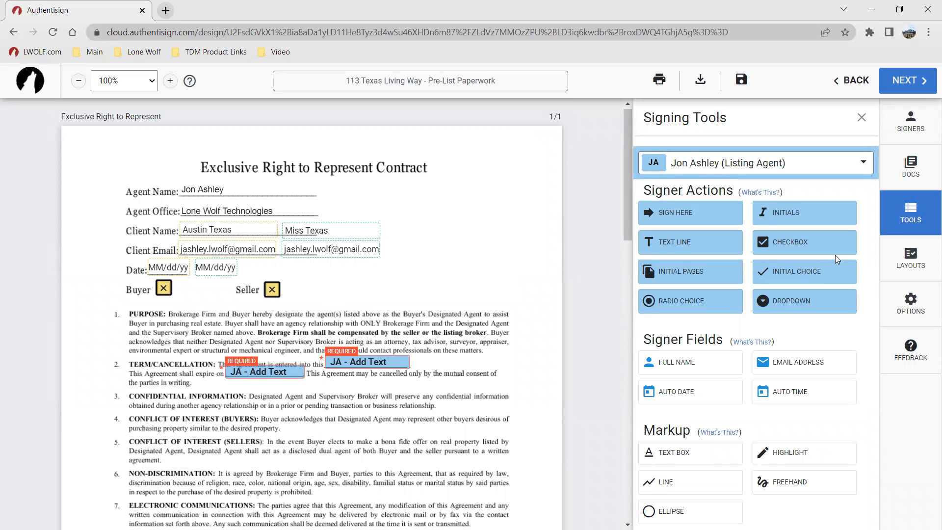
pyautogui.click(910, 259)
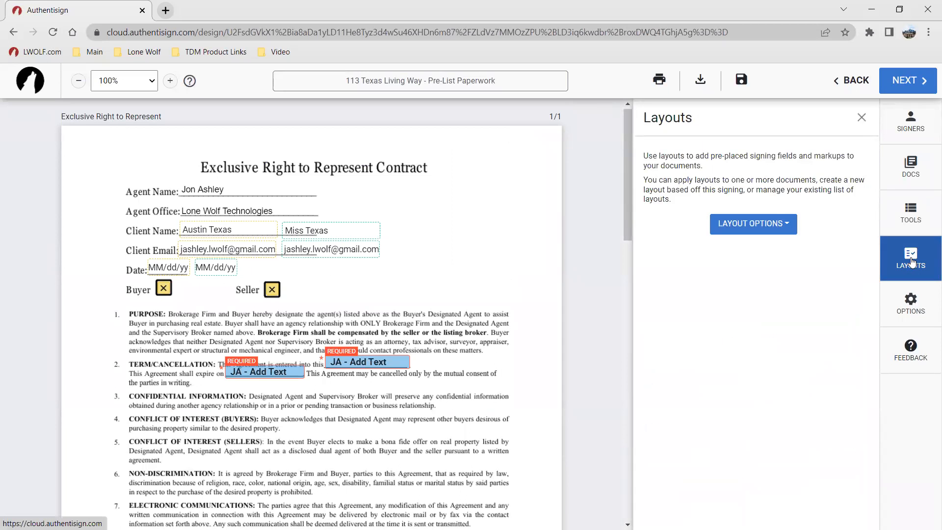
pyautogui.click(736, 225)
pyautogui.click(762, 276)
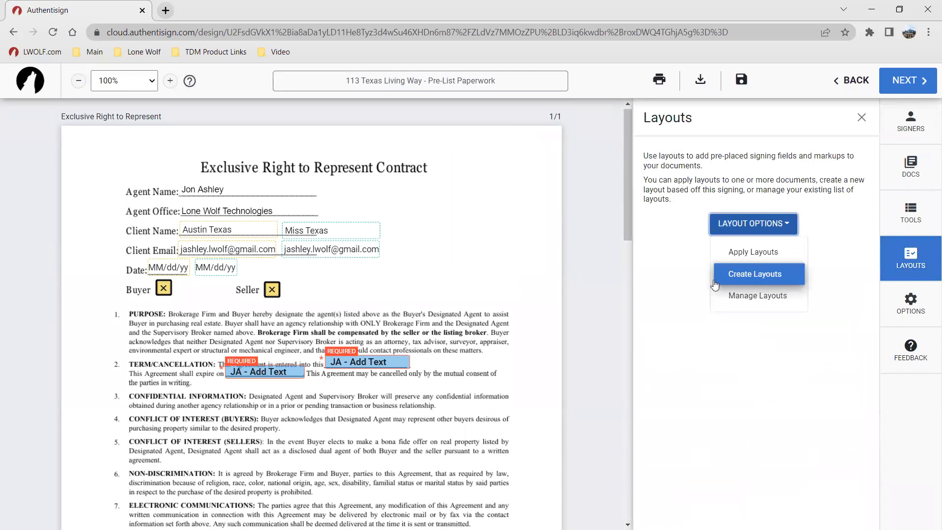
pyautogui.press('ctrl')
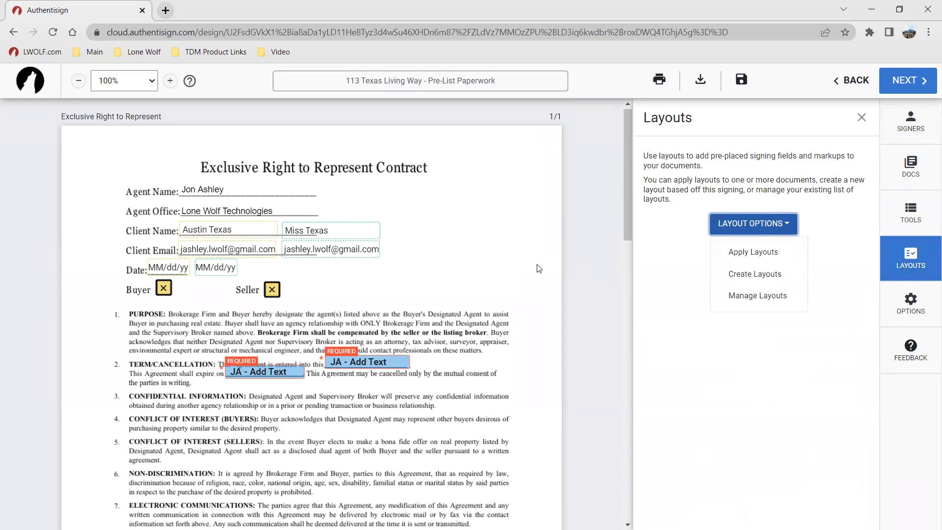
pyautogui.click(465, 271)
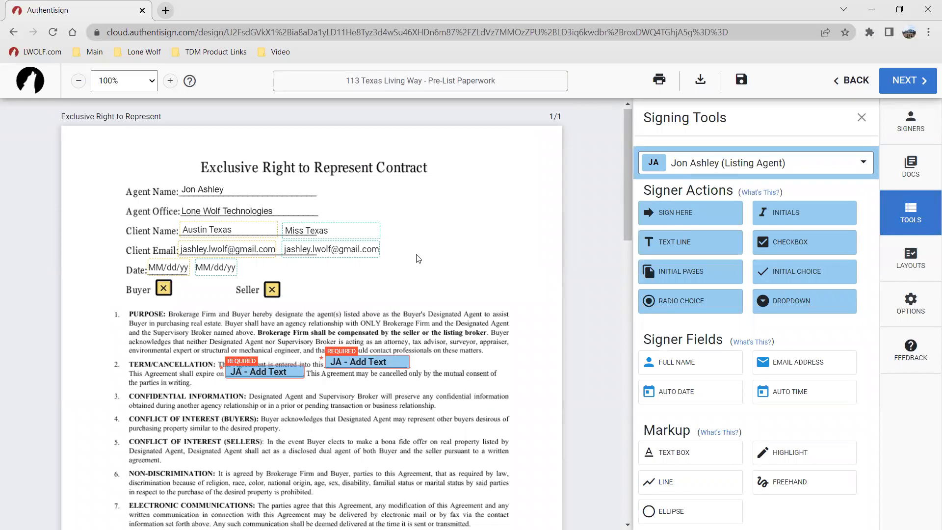
pyautogui.click(917, 275)
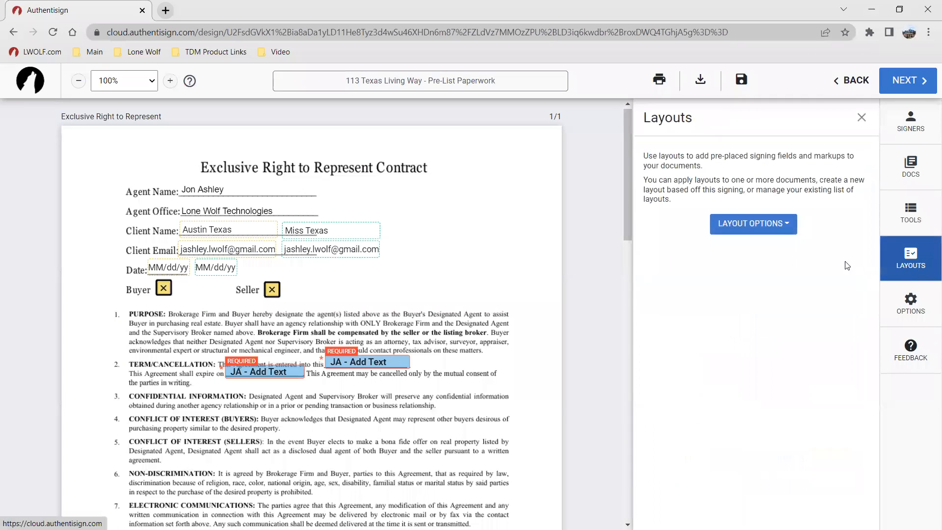
pyautogui.click(733, 229)
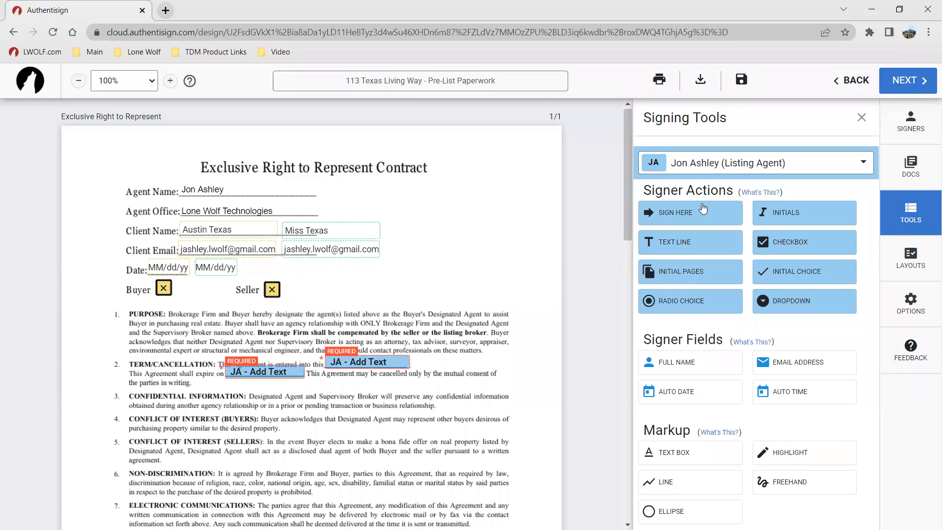
pyautogui.click(922, 81)
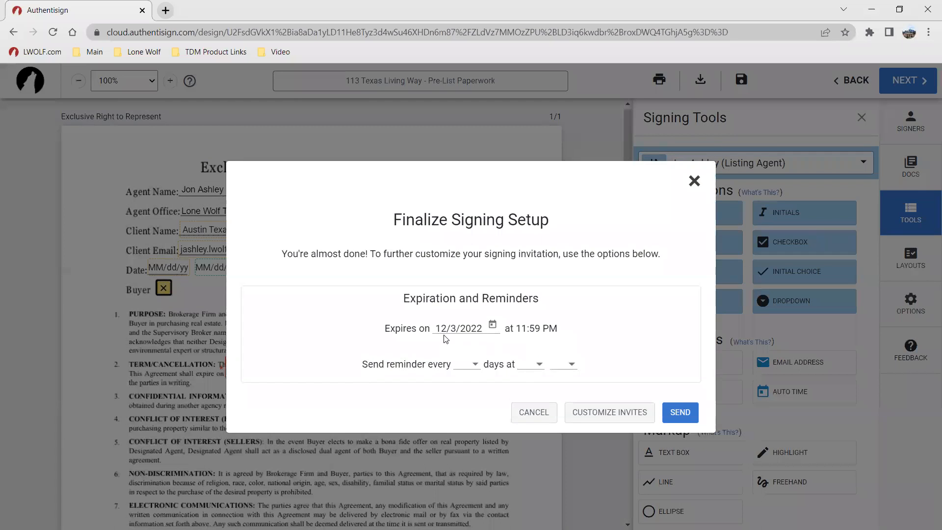
pyautogui.click(445, 338)
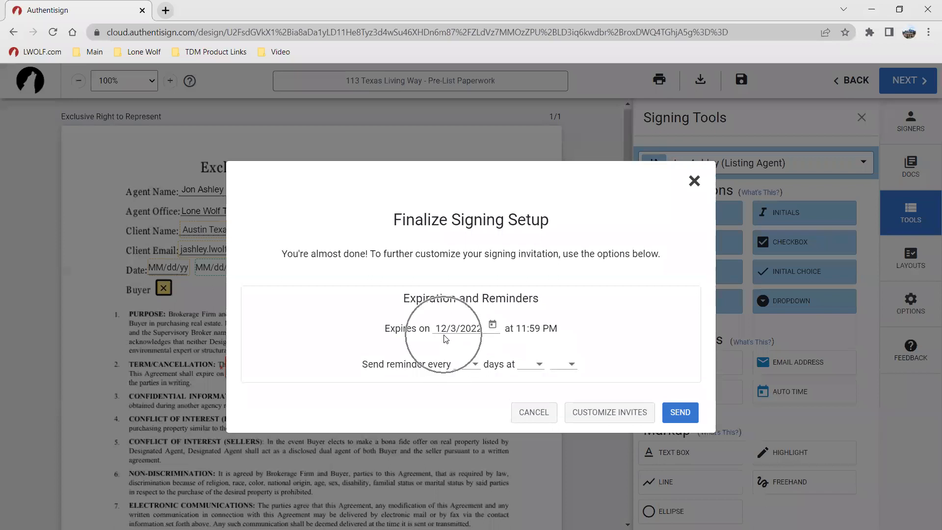
pyautogui.click(583, 411)
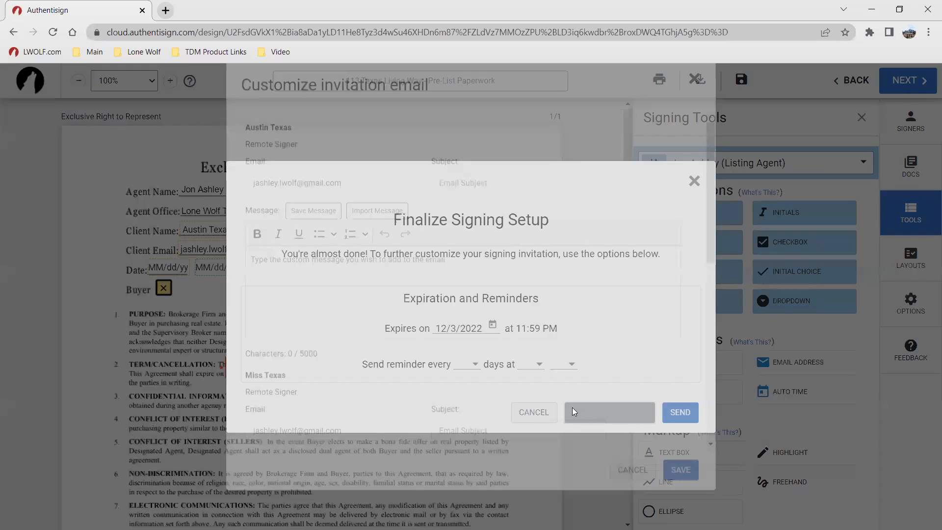
pyautogui.scroll(-1, 339, 277)
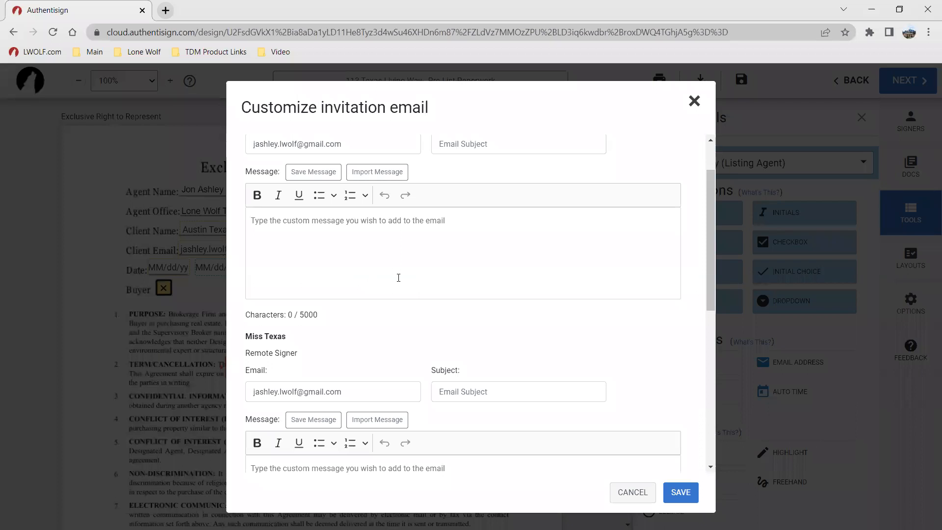
pyautogui.scroll(-3, 444, 279)
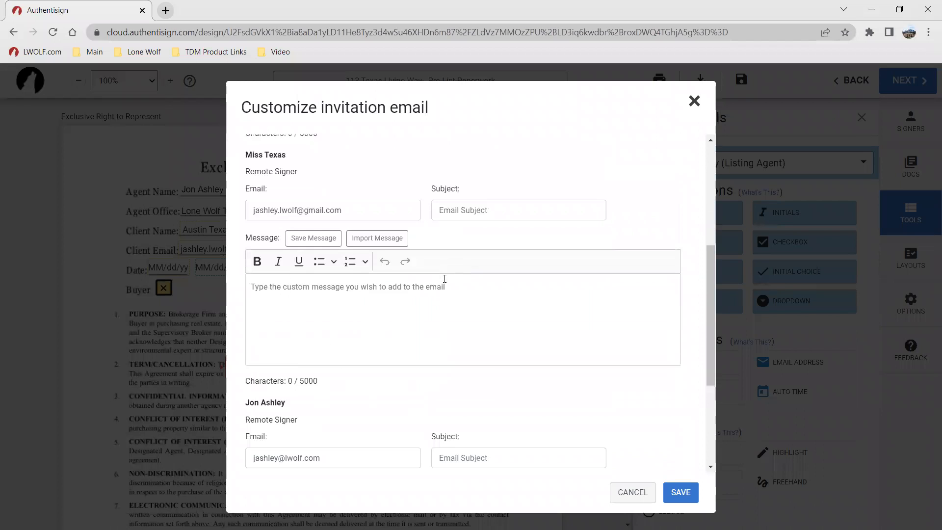
pyautogui.click(626, 493)
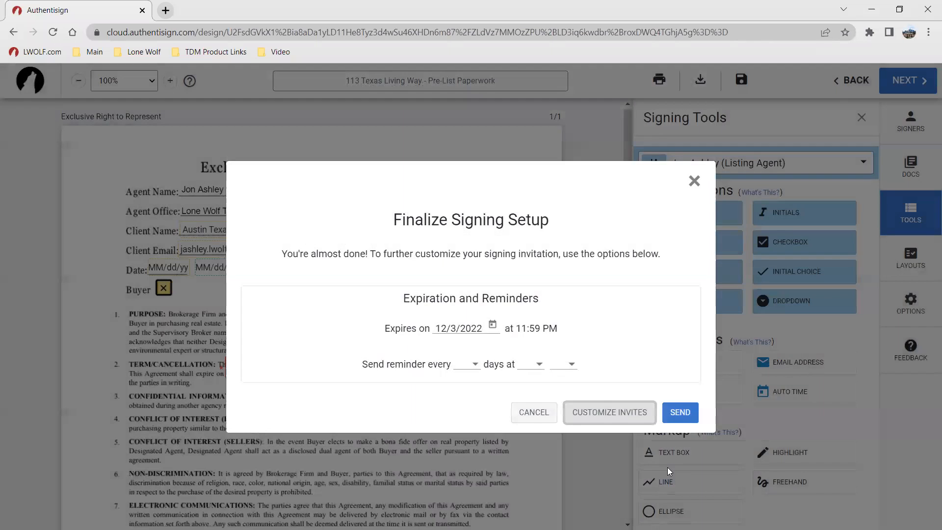
pyautogui.click(526, 411)
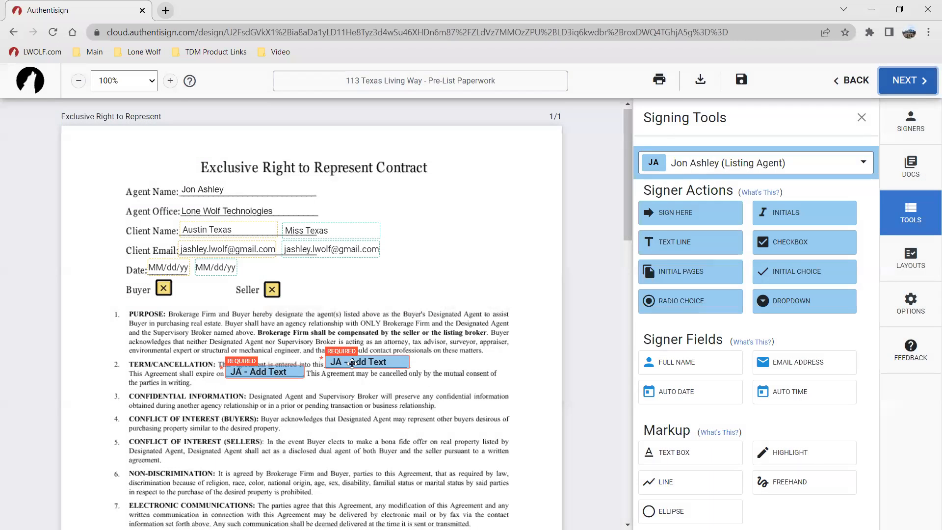
pyautogui.click(375, 363)
pyautogui.click(397, 387)
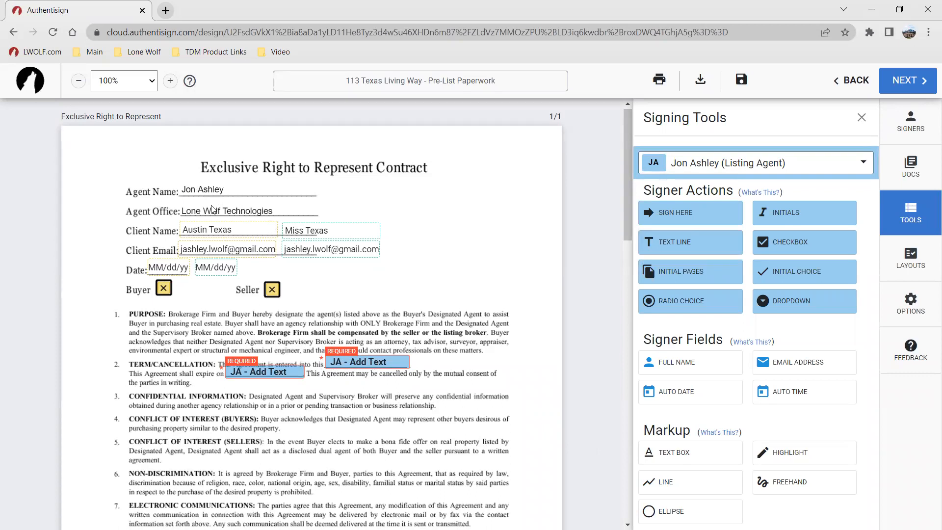
pyautogui.click(697, 454)
pyautogui.click(679, 446)
pyautogui.click(205, 192)
# Step: Finalize the signing setup and send the signature invitations
pyautogui.click(908, 80)
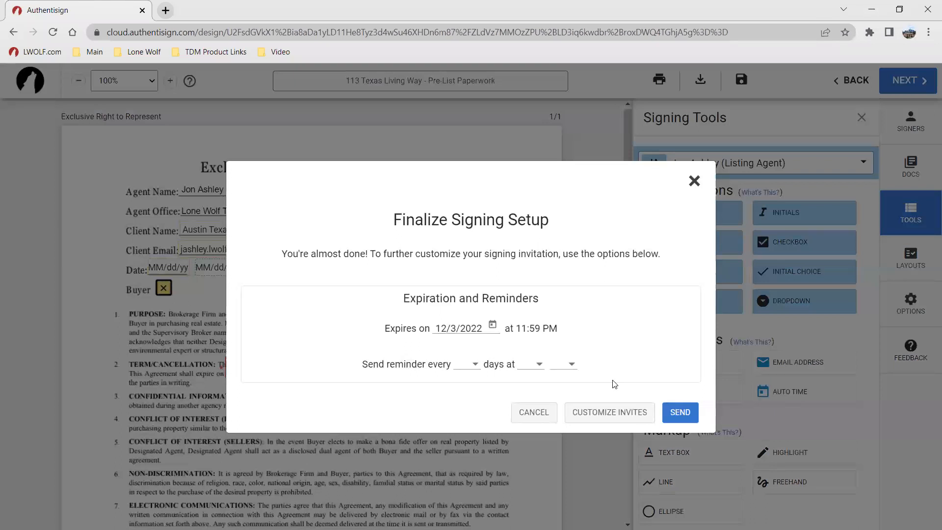
pyautogui.click(679, 412)
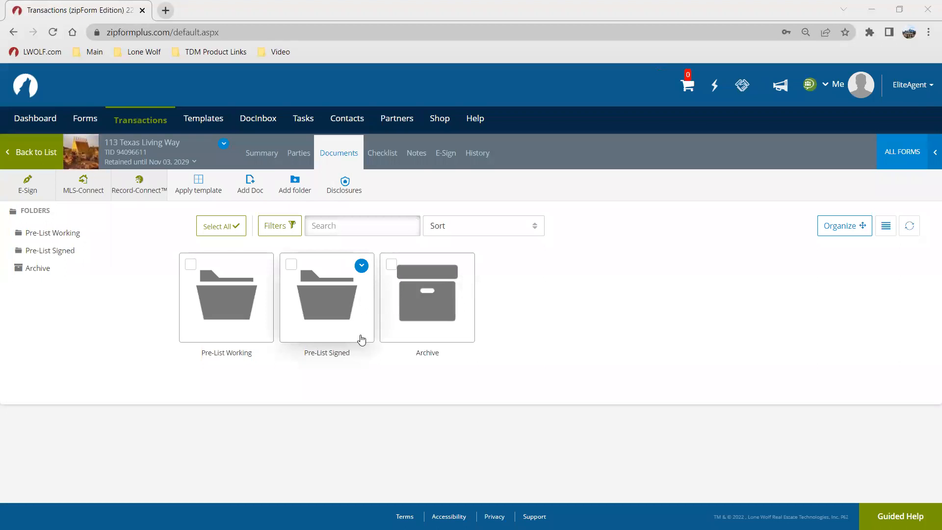
pyautogui.click(447, 155)
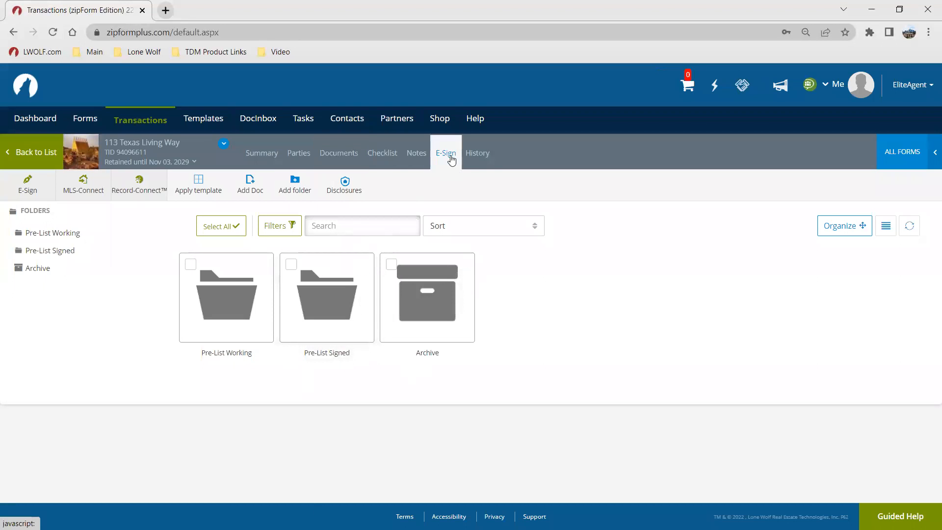
pyautogui.click(88, 286)
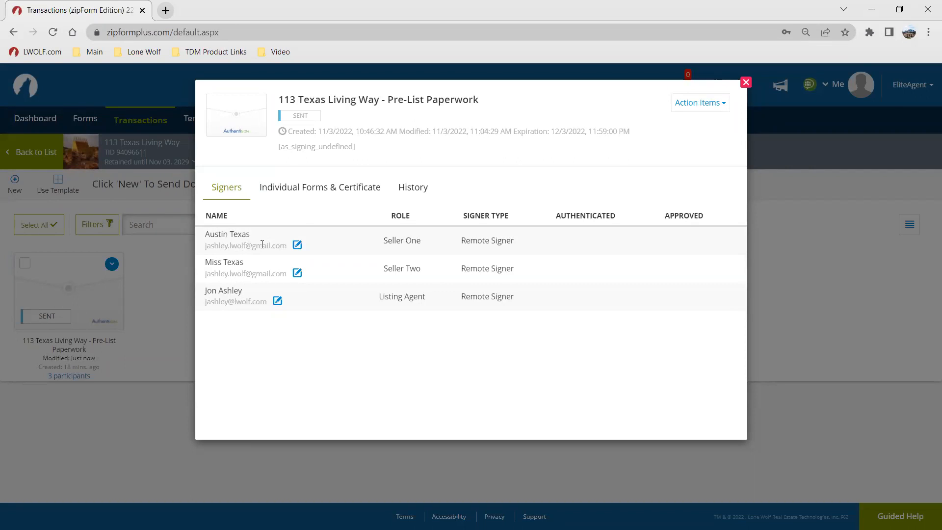
pyautogui.click(297, 244)
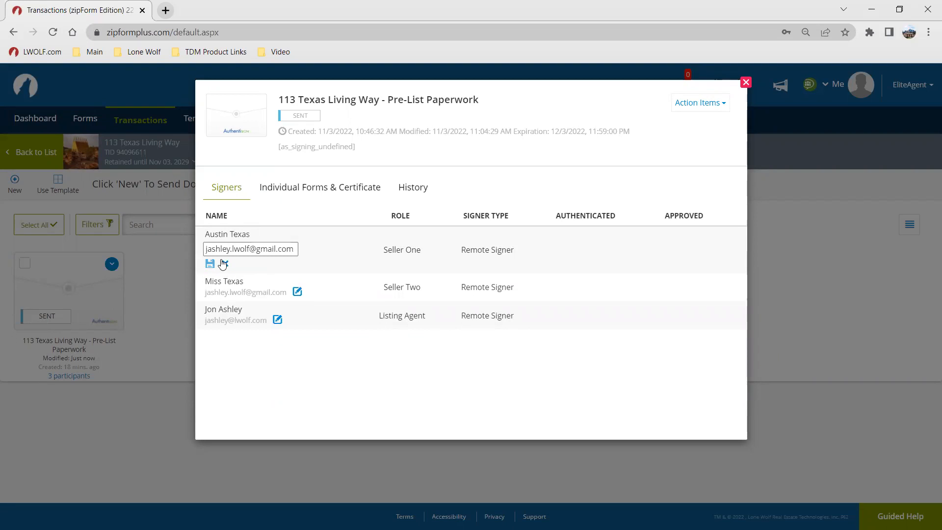
pyautogui.click(225, 263)
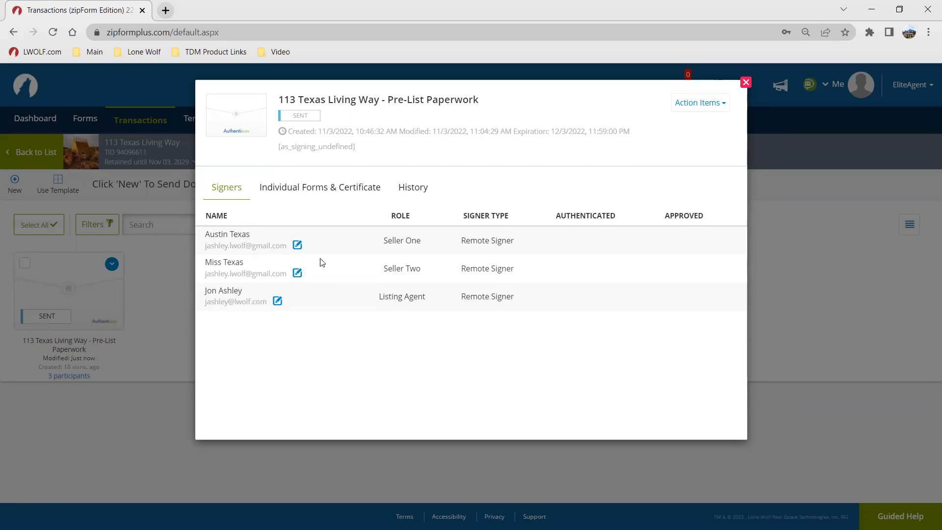
pyautogui.click(298, 246)
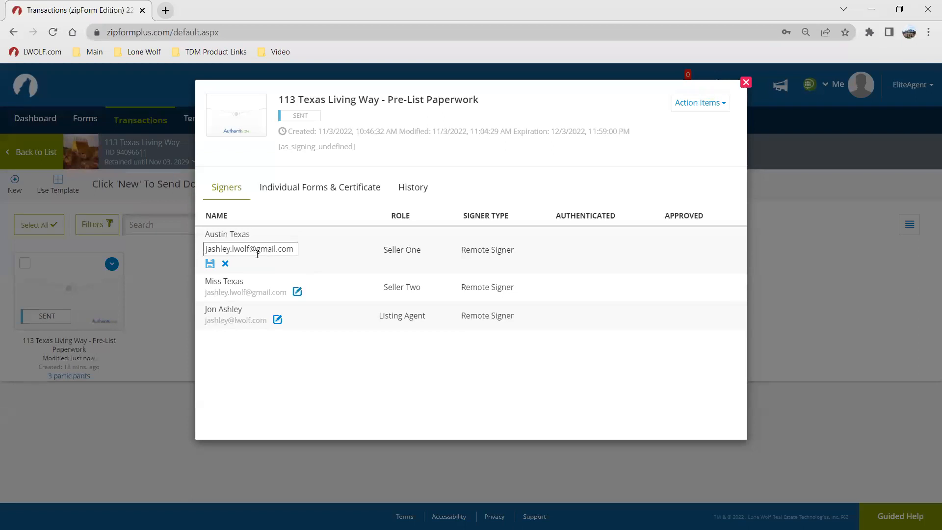
pyautogui.click(225, 264)
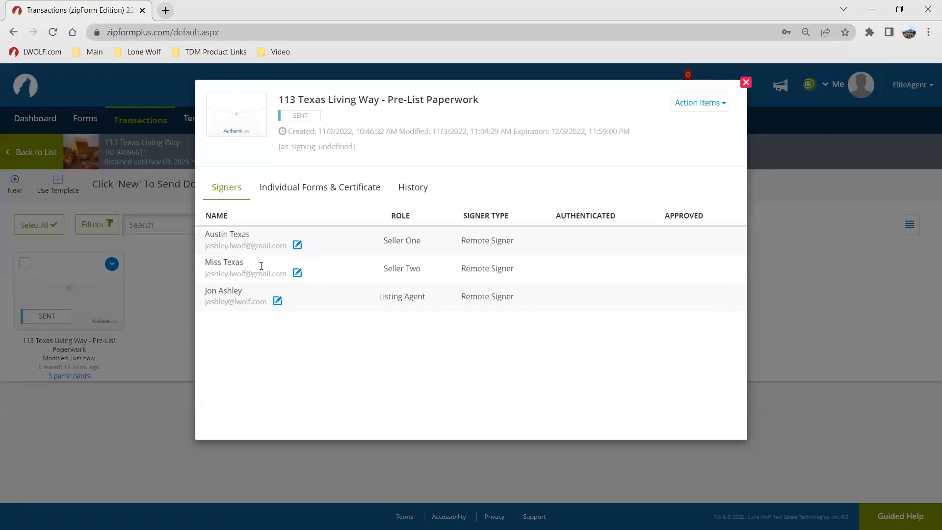
# Step: Review the packet's Action Items options, then close the packet details
pyautogui.click(717, 107)
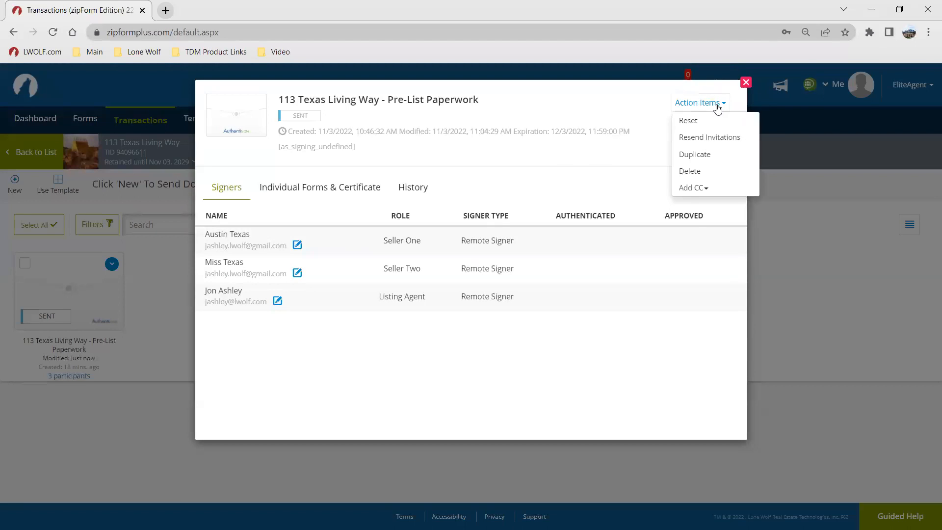
pyautogui.press('ctrl')
pyautogui.press('ctrl')
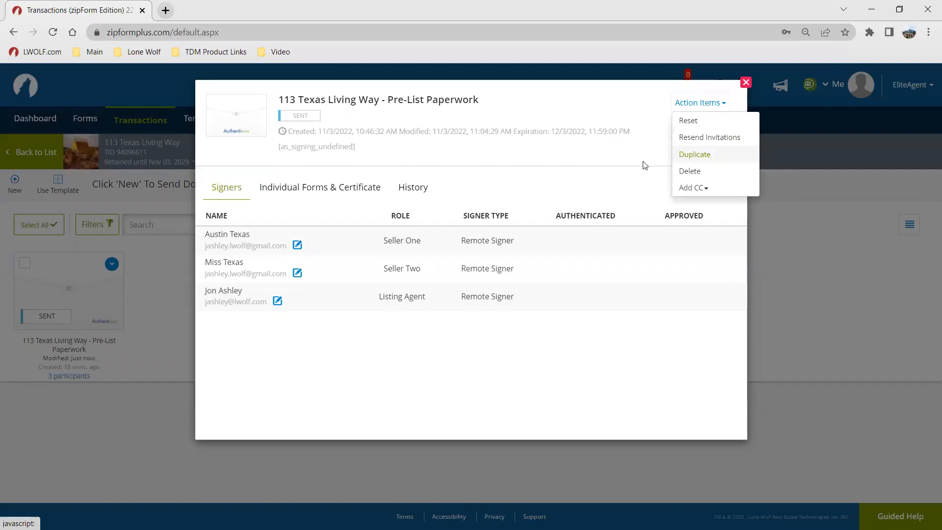
pyautogui.click(515, 164)
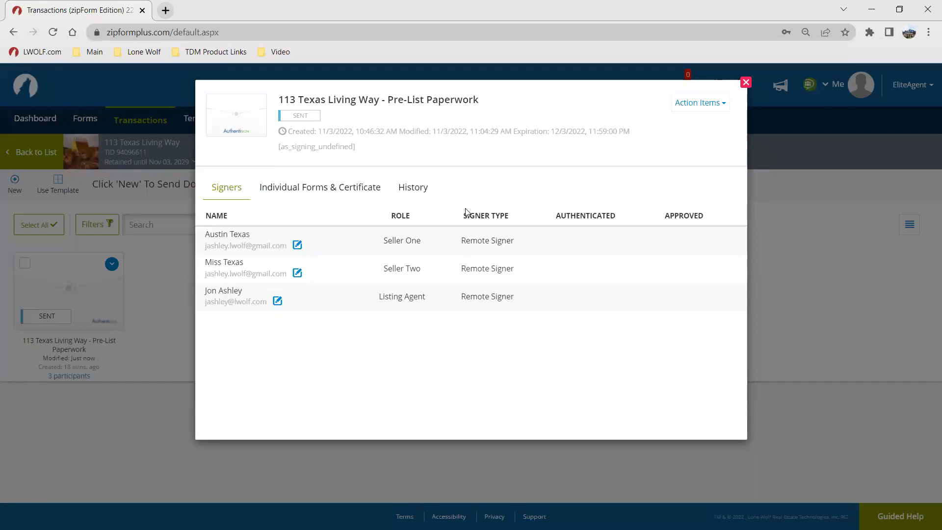
pyautogui.click(745, 82)
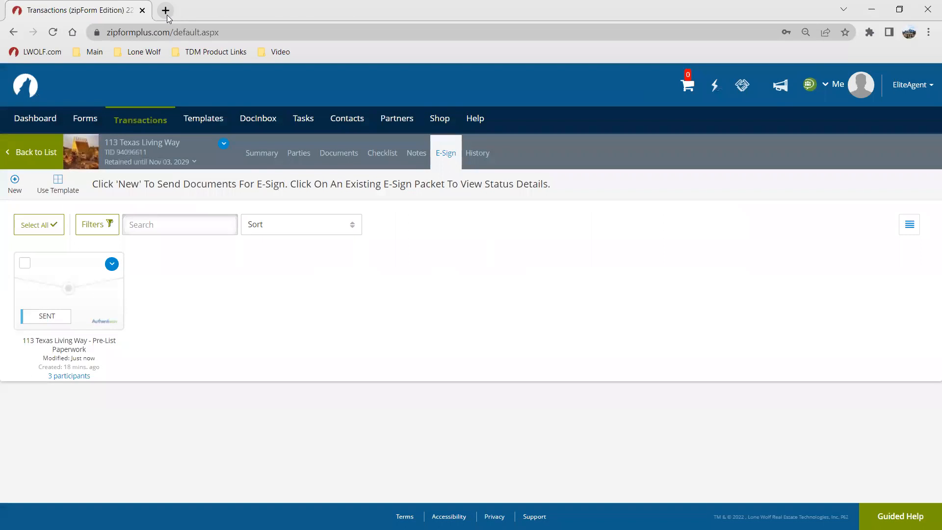
pyautogui.click(165, 11)
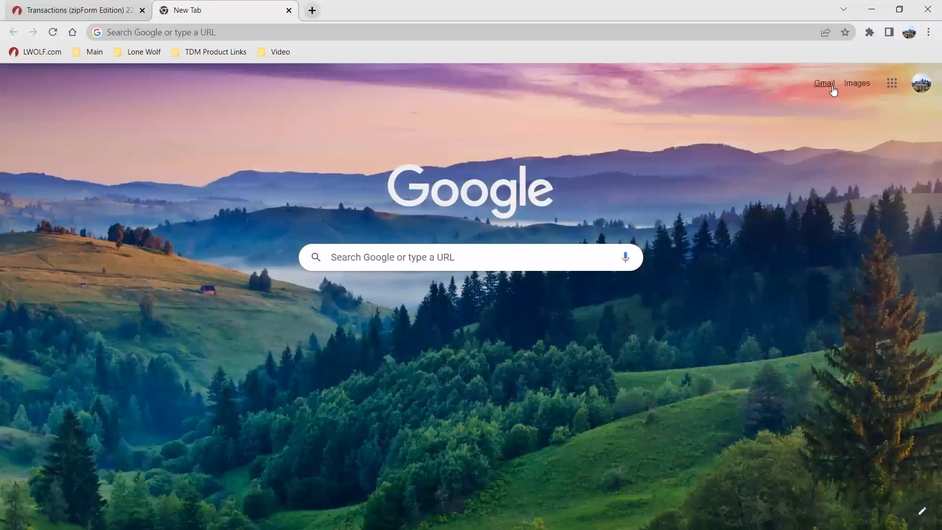
pyautogui.click(826, 85)
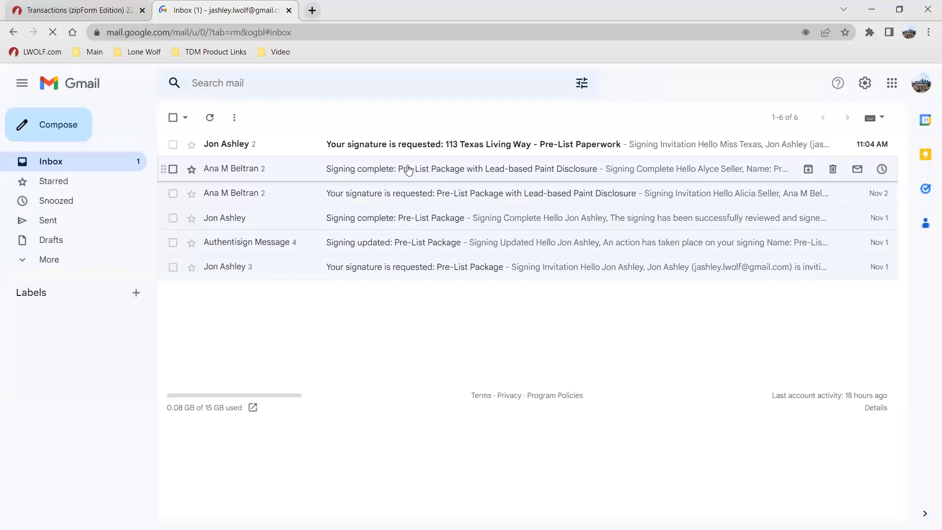
pyautogui.click(353, 144)
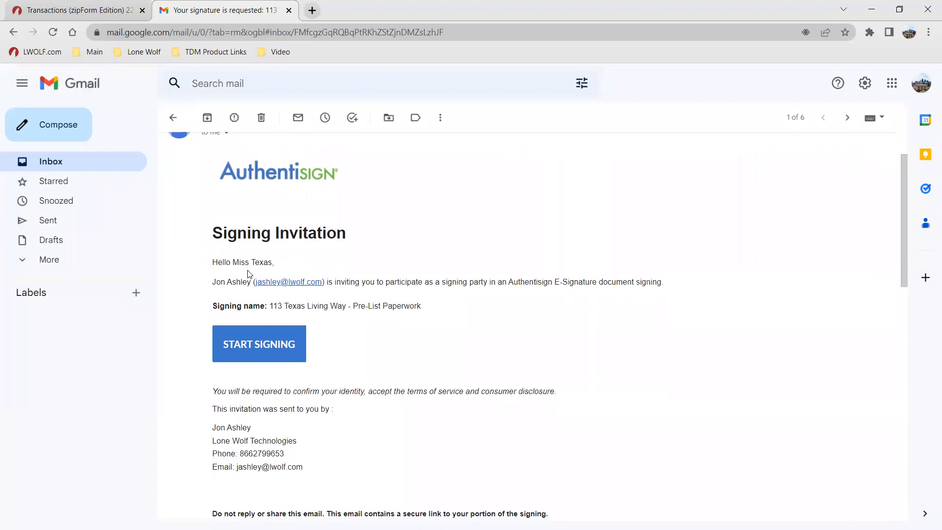
# Step: Start signing from the first seller's signing invitation e-mail
pyautogui.scroll(-10, 272, 281)
pyautogui.scroll(3, 272, 281)
pyautogui.scroll(5, 272, 281)
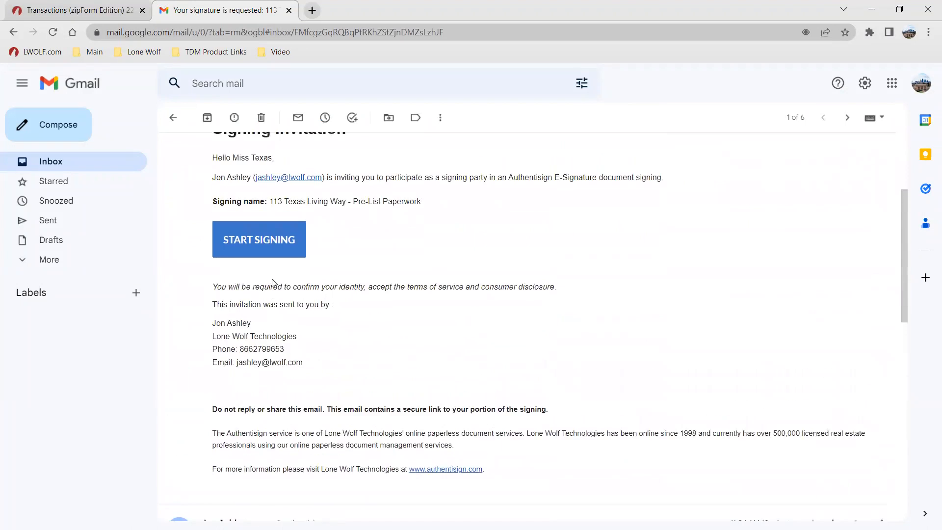
pyautogui.scroll(-8, 274, 279)
pyautogui.scroll(4, 318, 288)
pyautogui.scroll(-4, 365, 337)
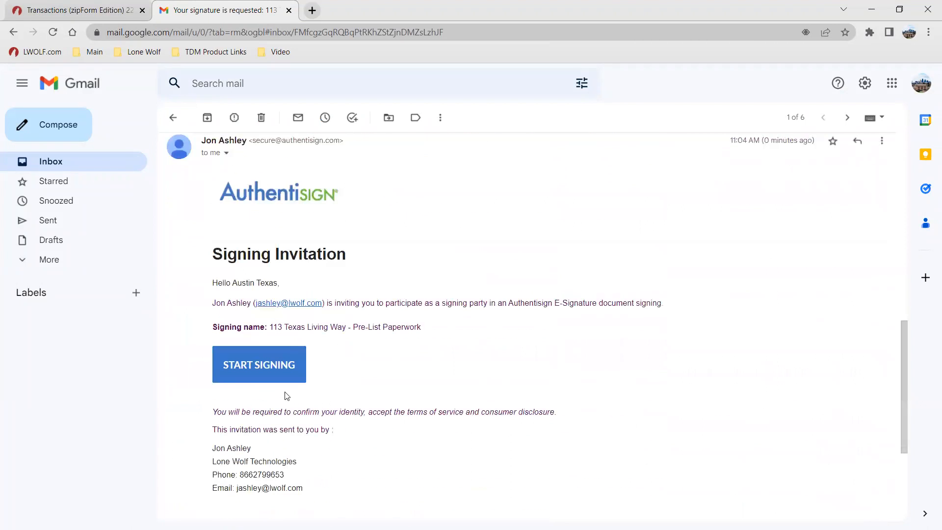
pyautogui.click(255, 363)
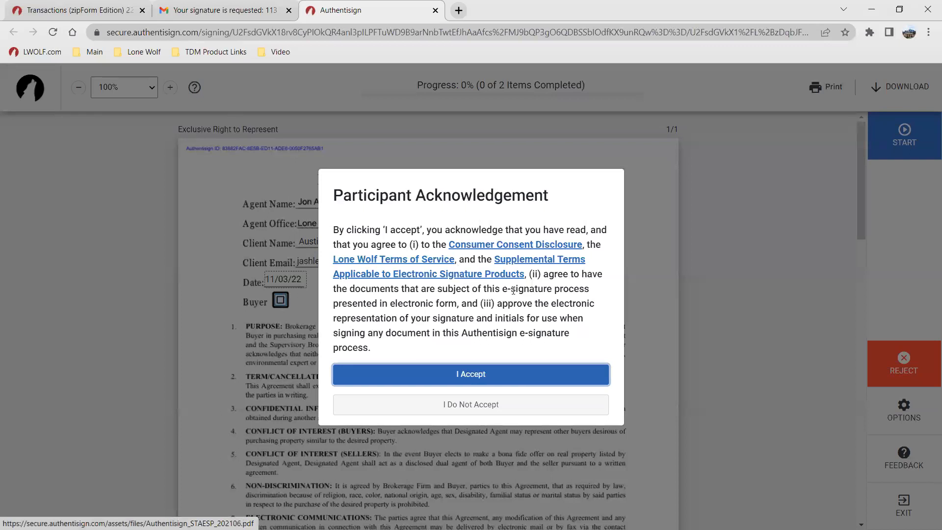
# Step: Accept the participant acknowledgement and review the Exclusive Right to Represent Contract
pyautogui.click(491, 378)
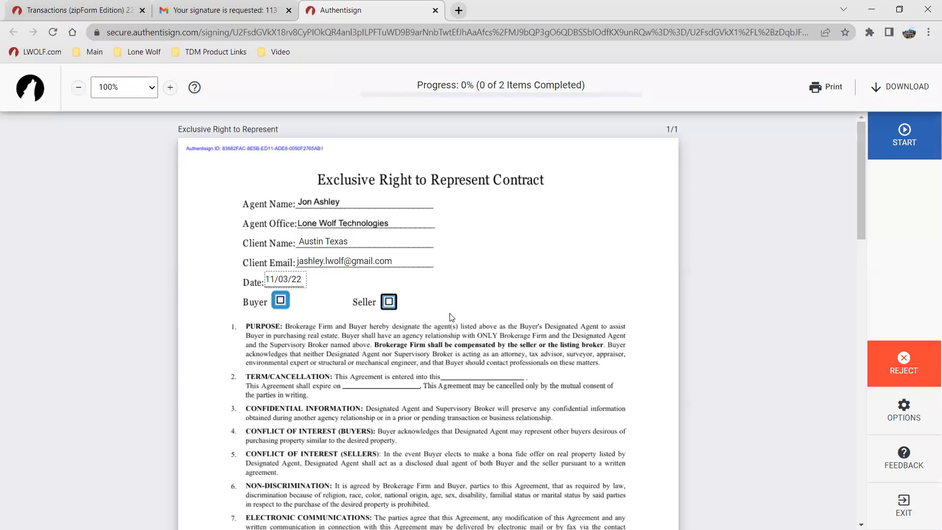
pyautogui.scroll(-9, 398, 308)
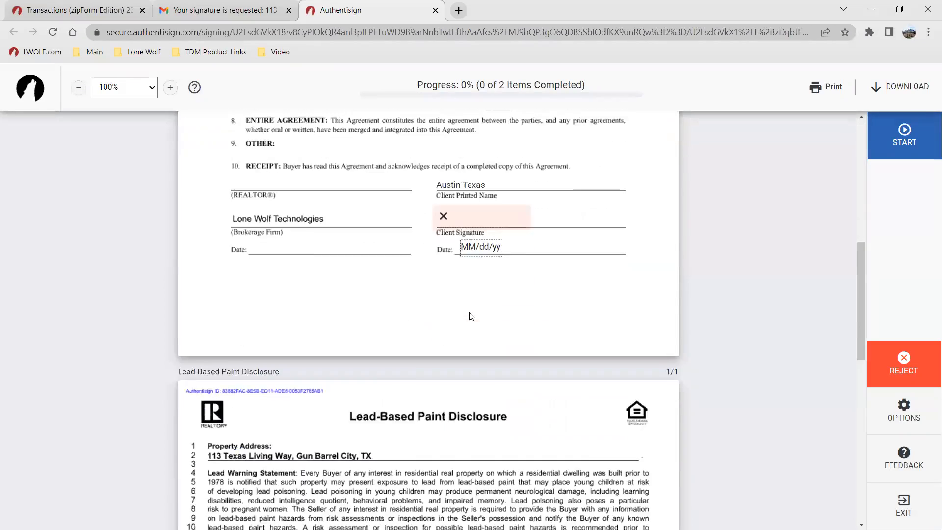
pyautogui.scroll(-12, 471, 316)
pyautogui.scroll(17, 470, 317)
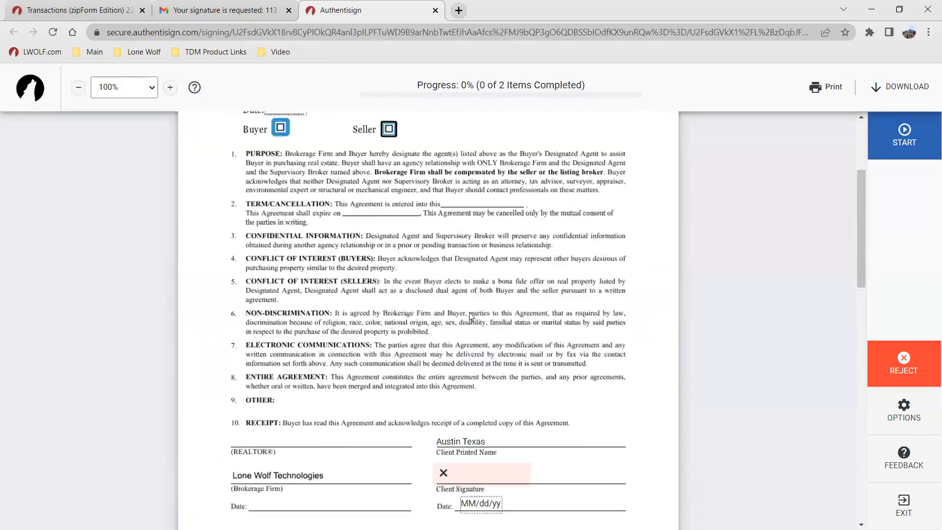
pyautogui.scroll(4, 469, 316)
pyautogui.click(827, 97)
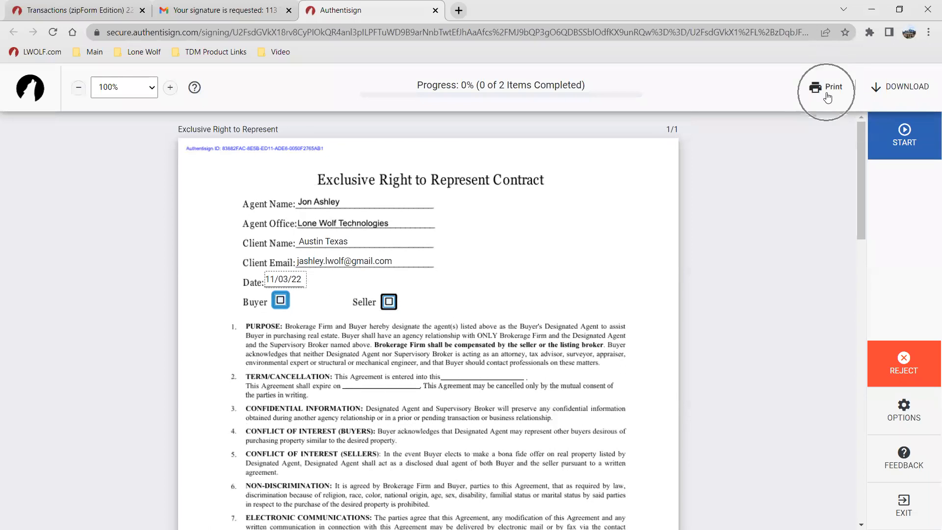
# Step: Start the guided signing and check the Seller box on the Exclusive Right to Represent Contract
pyautogui.click(894, 93)
pyautogui.click(929, 154)
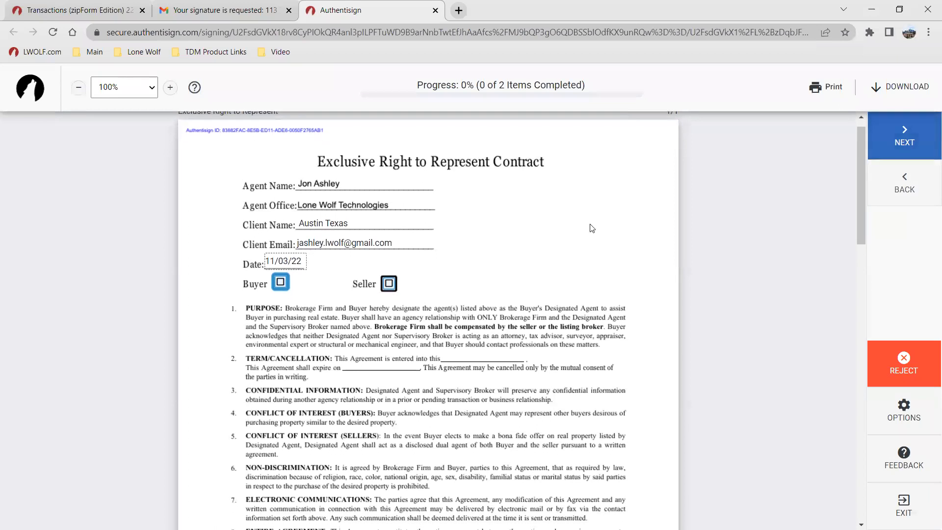
pyautogui.click(912, 139)
pyautogui.click(391, 283)
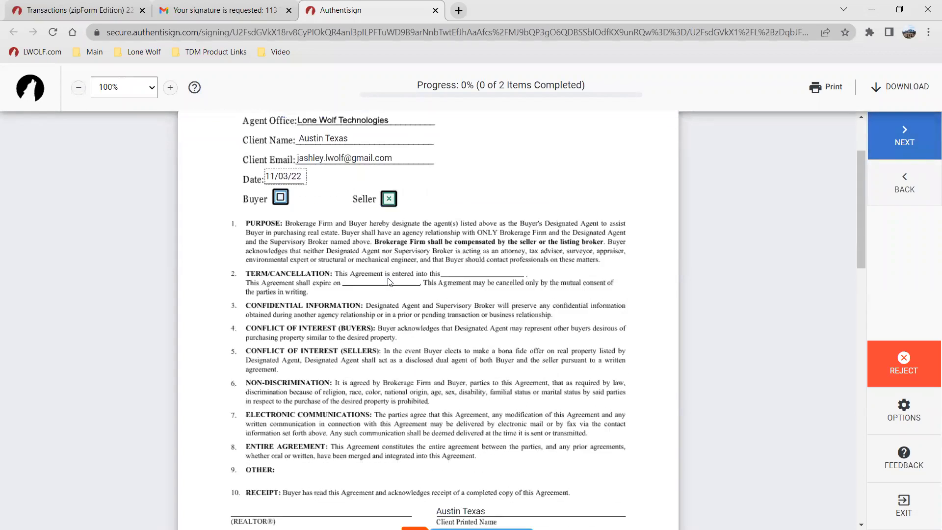
# Step: Open signature creation for the Client Signature field and browse the available signature fonts
pyautogui.scroll(6, 398, 286)
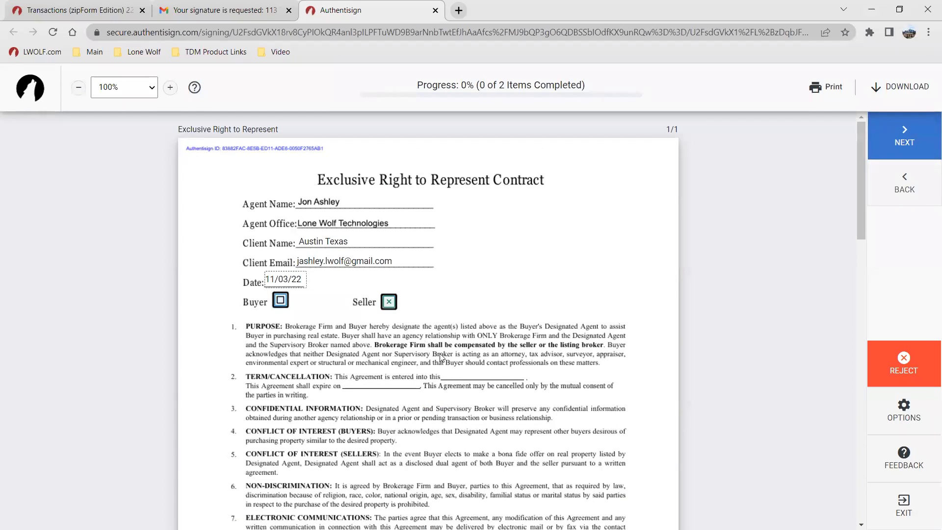
pyautogui.scroll(-3, 445, 362)
pyautogui.scroll(-2, 446, 362)
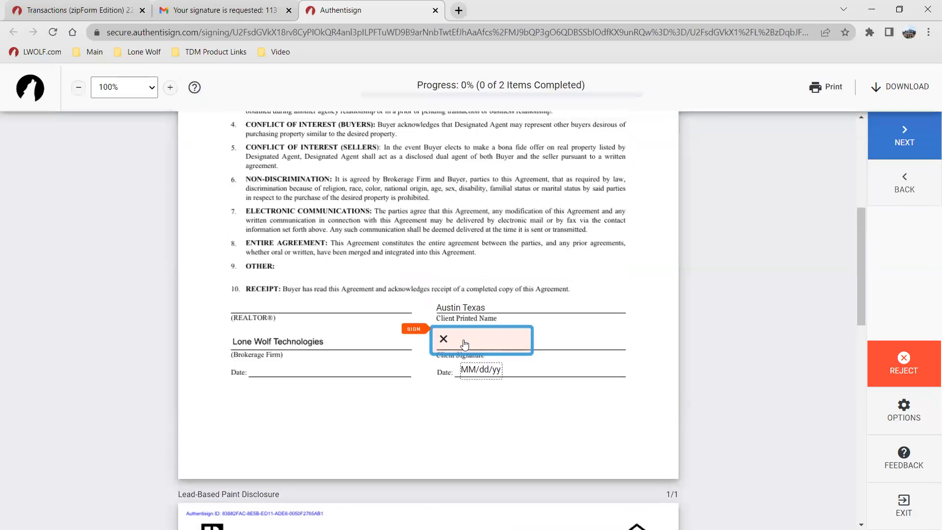
pyautogui.click(465, 340)
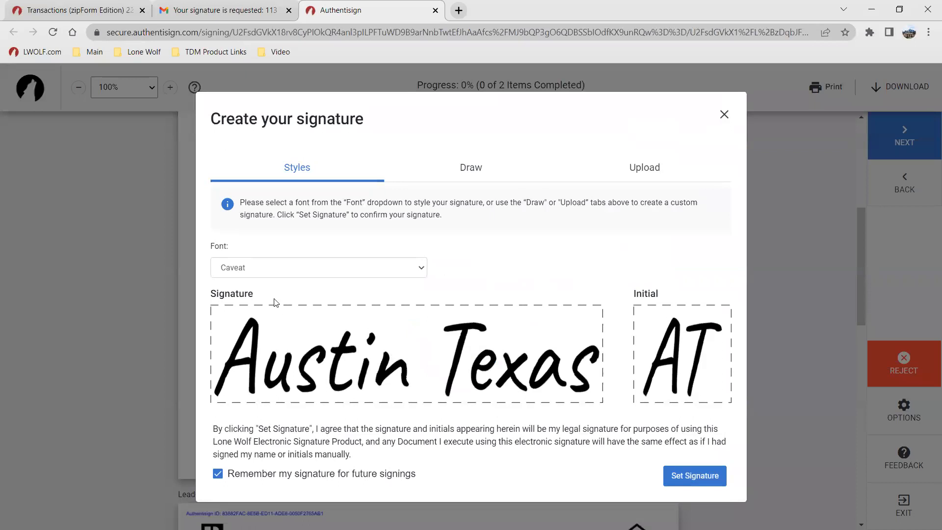
pyautogui.click(271, 269)
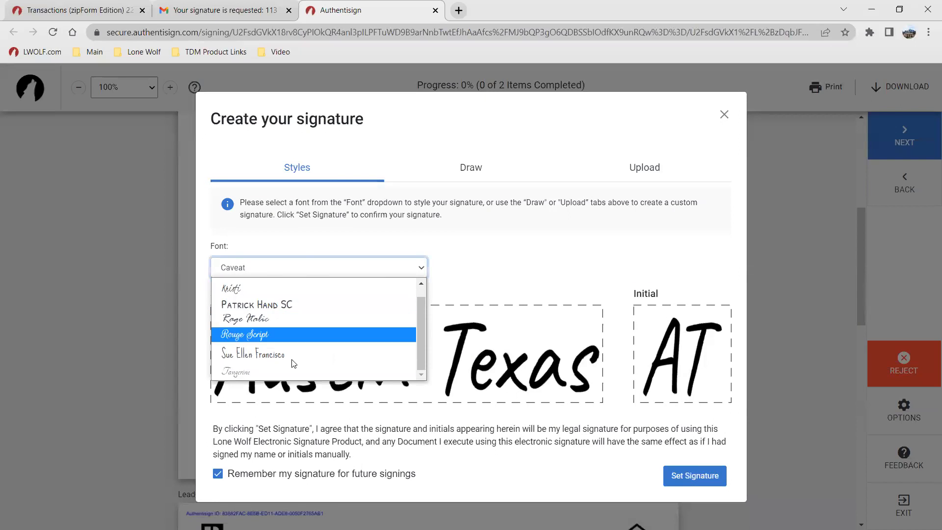
pyautogui.click(467, 227)
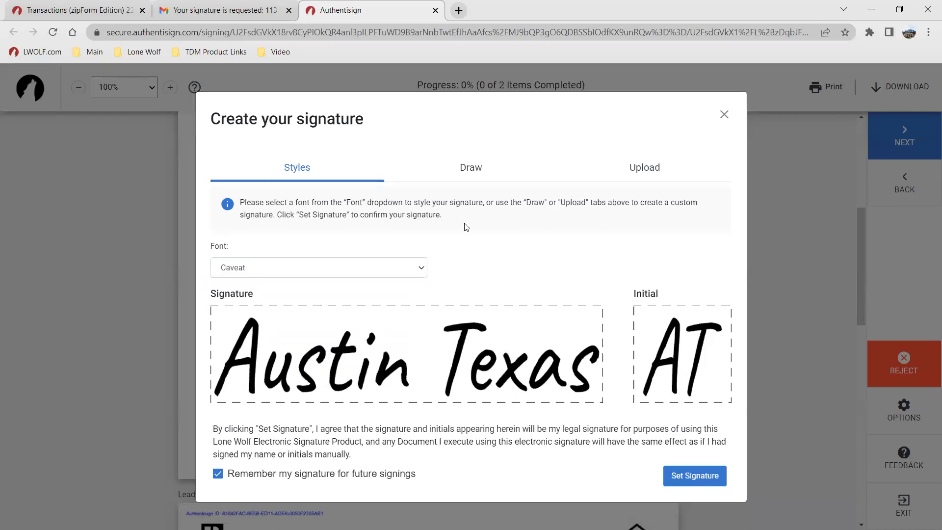
# Step: Try drawing a signature by hand and view the upload option before returning to font styles
pyautogui.click(464, 177)
pyautogui.moveTo(272, 289)
pyautogui.mouseDown()
pyautogui.moveTo(248, 311)
pyautogui.moveTo(277, 311)
pyautogui.moveTo(275, 278)
pyautogui.moveTo(281, 310)
pyautogui.moveTo(288, 302)
pyautogui.moveTo(295, 312)
pyautogui.moveTo(297, 284)
pyautogui.moveTo(307, 320)
pyautogui.moveTo(336, 286)
pyautogui.moveTo(346, 315)
pyautogui.moveTo(360, 298)
pyautogui.moveTo(362, 317)
pyautogui.moveTo(378, 308)
pyautogui.moveTo(346, 289)
pyautogui.mouseUp()
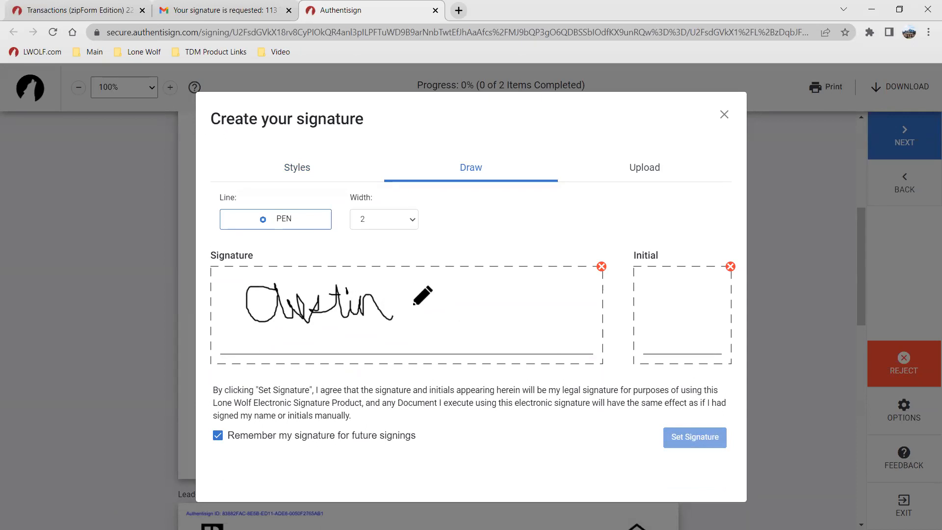
pyautogui.click(632, 169)
pyautogui.click(631, 170)
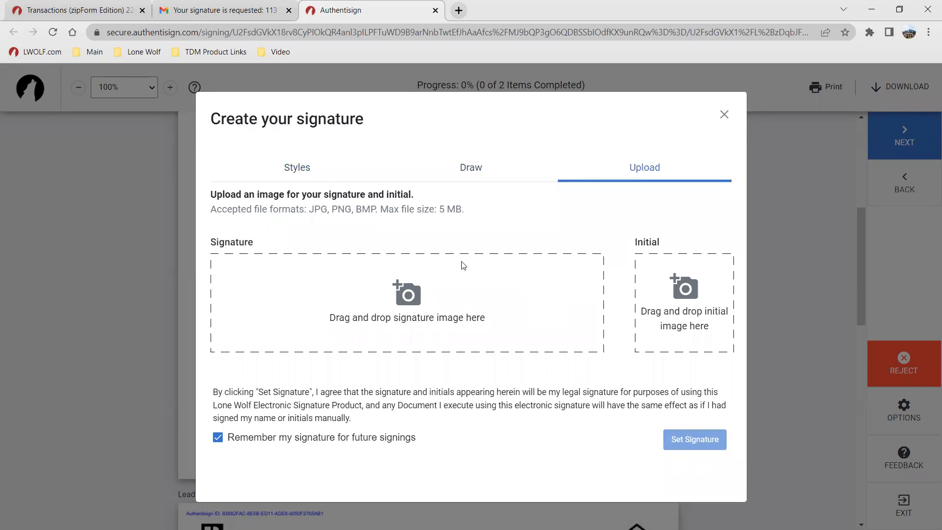
pyautogui.click(468, 166)
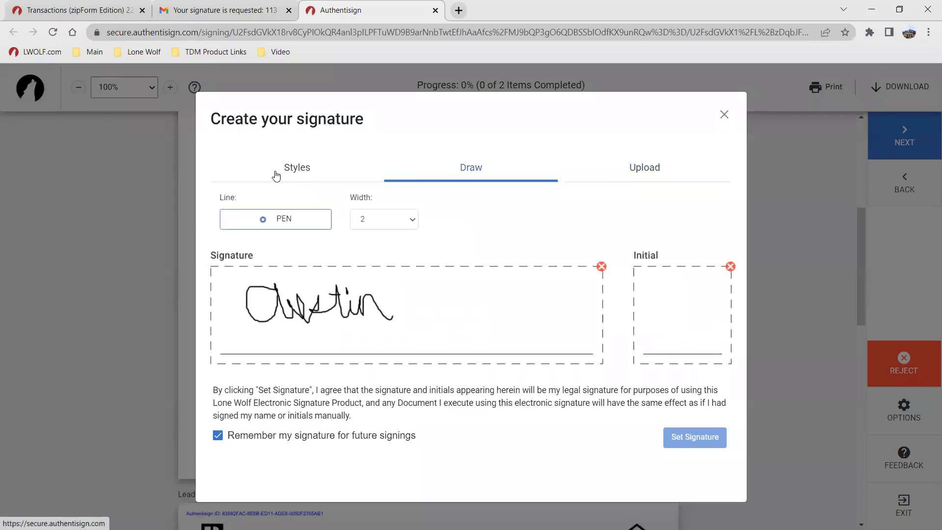
pyautogui.click(276, 174)
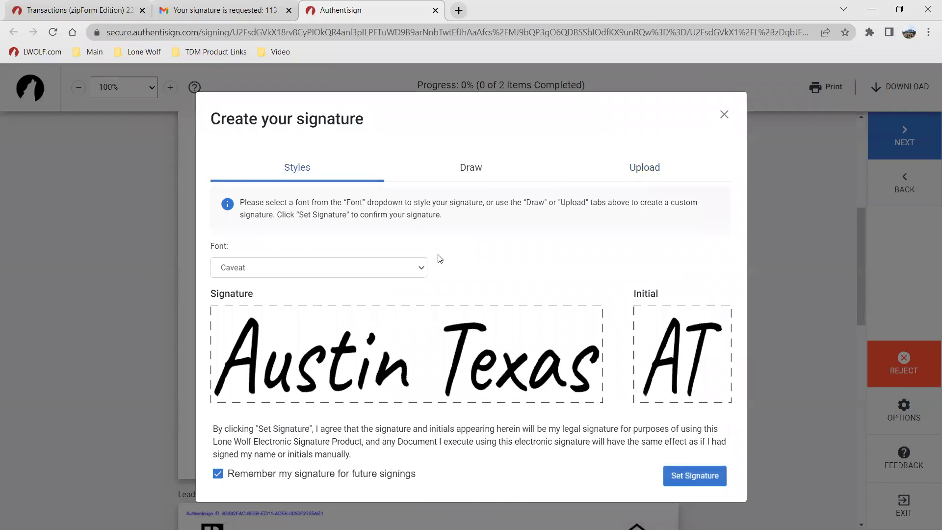
# Step: Choose the Patrick Hand SC font style and set it as the signature for the Client Signature field
pyautogui.click(376, 276)
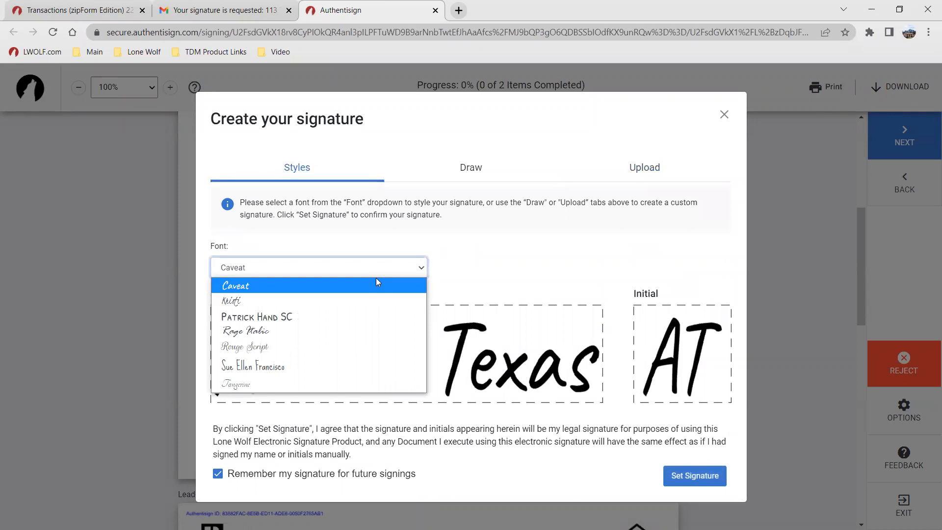
pyautogui.click(302, 318)
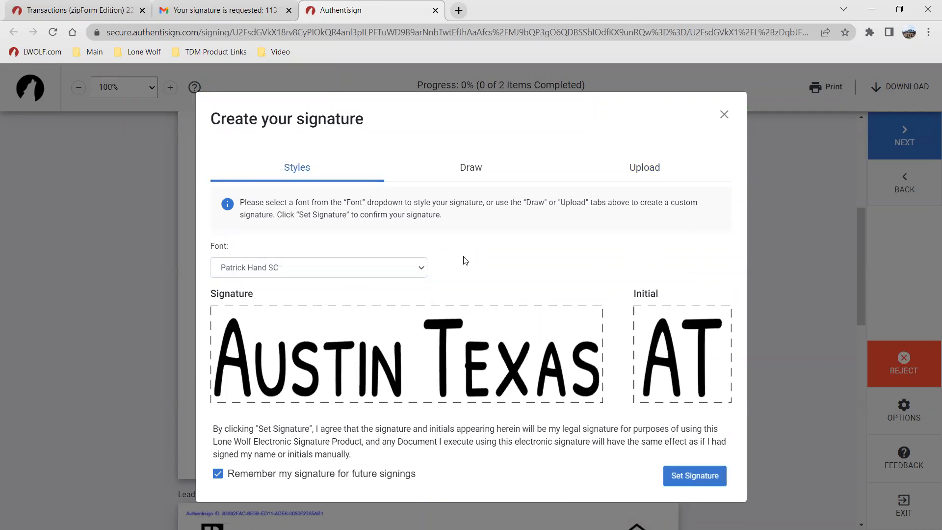
pyautogui.click(692, 477)
# Step: Sign the Seller signature line on the Lead-Based Paint Disclosure
pyautogui.scroll(8, 448, 266)
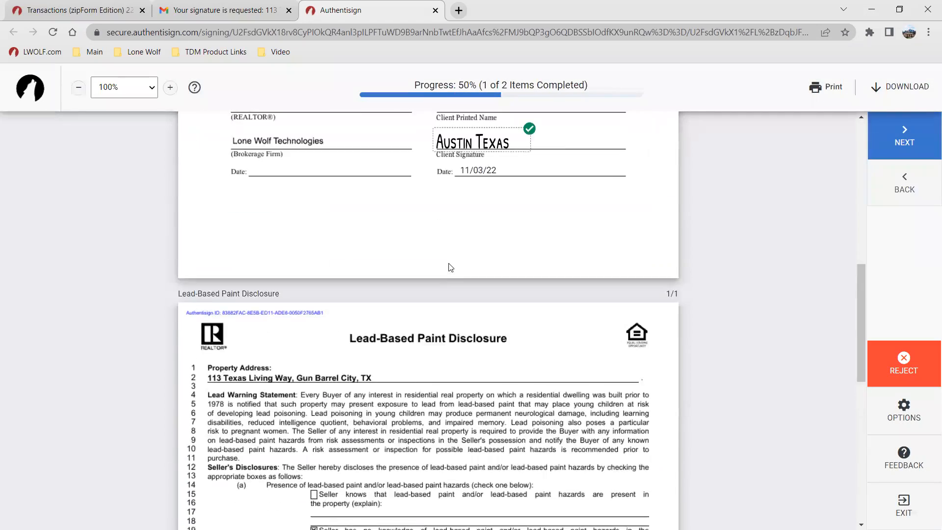
pyautogui.scroll(-10, 501, 324)
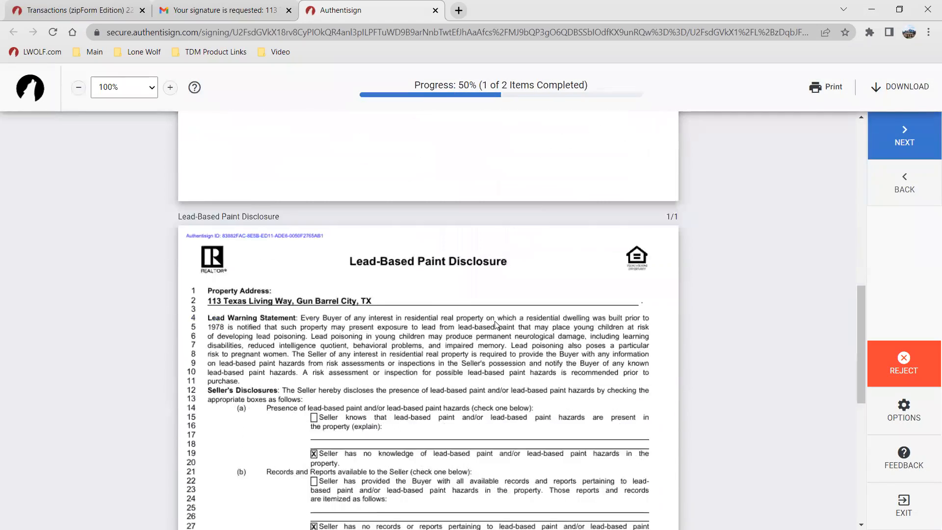
pyautogui.click(250, 423)
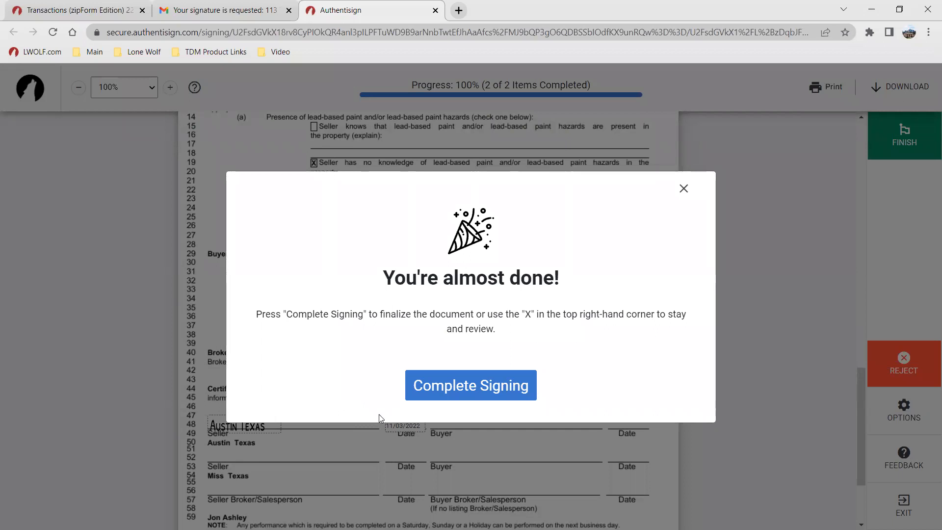
# Step: Complete the signing of the pre-list paperwork
pyautogui.click(466, 385)
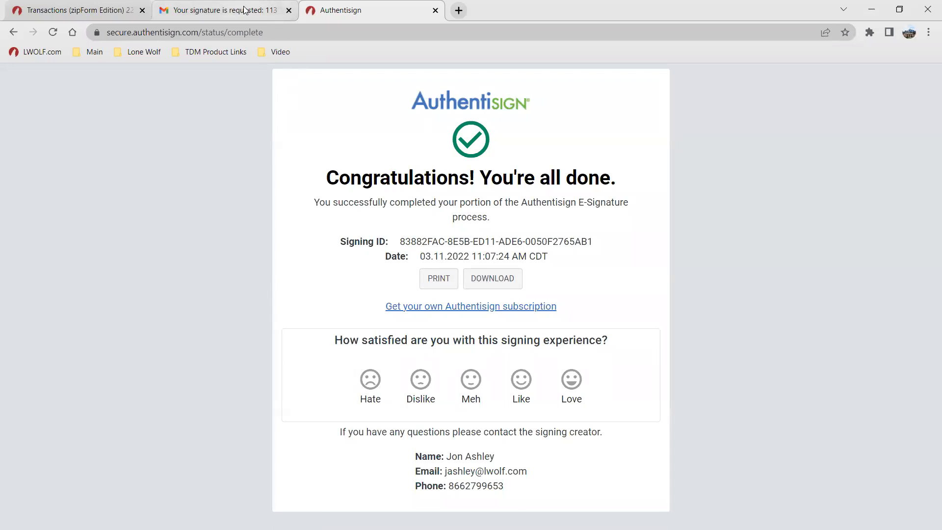
pyautogui.click(435, 11)
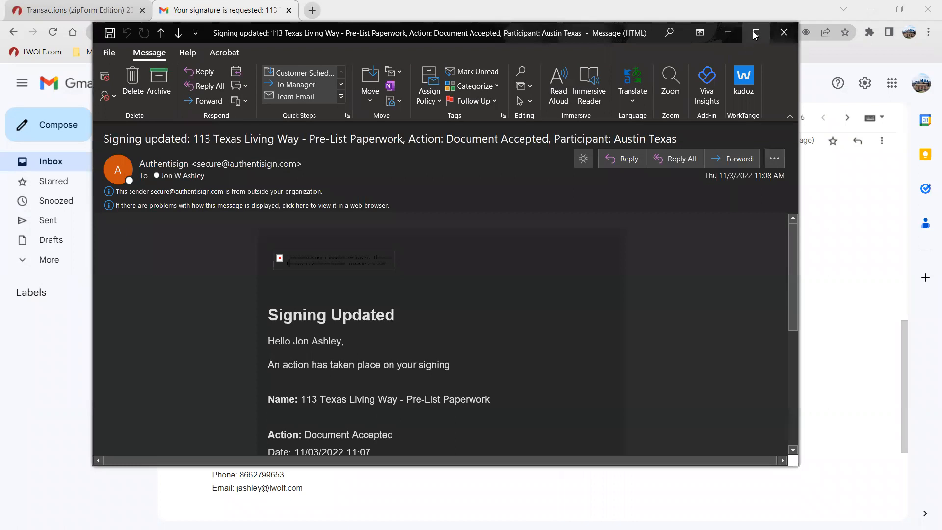
# Step: Review the signing-updated email and the second seller's signing invitation
pyautogui.click(755, 32)
pyautogui.scroll(-3, 339, 343)
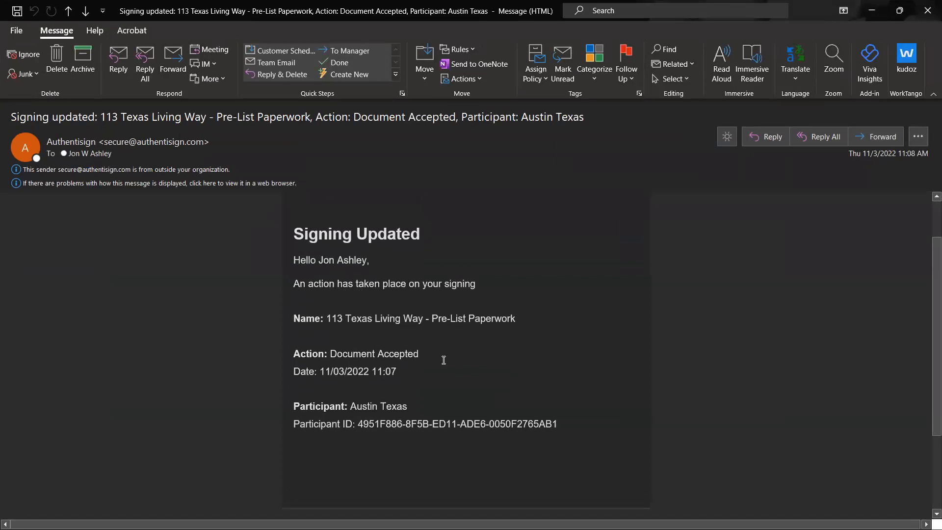
pyautogui.click(926, 11)
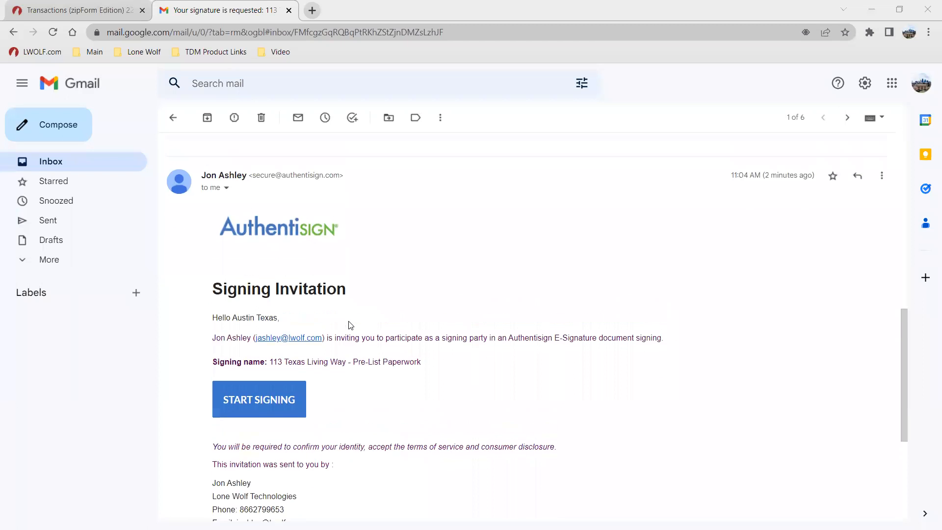
pyautogui.scroll(-2, 346, 326)
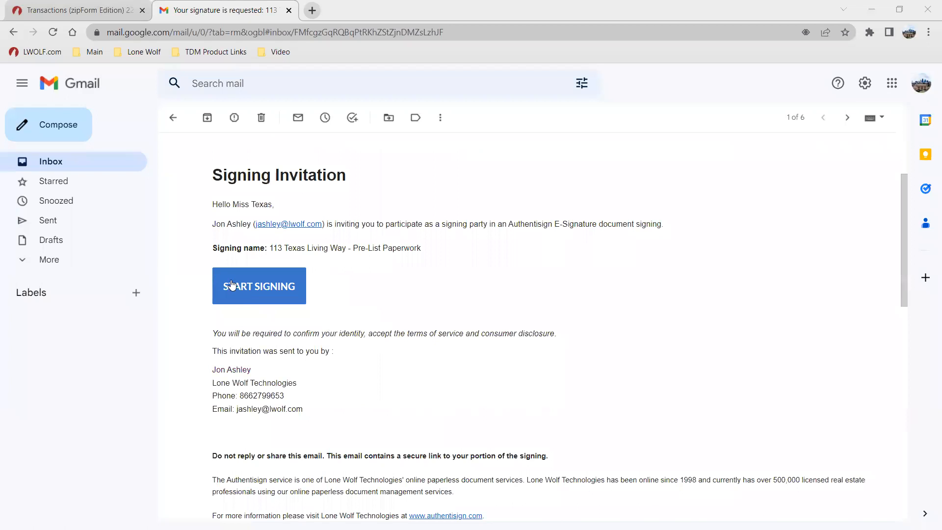
pyautogui.click(79, 10)
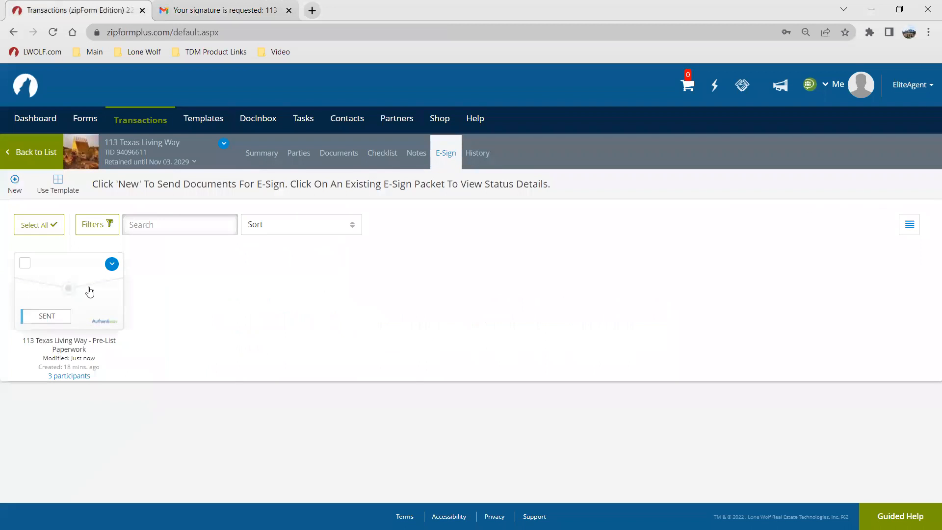
pyautogui.click(382, 154)
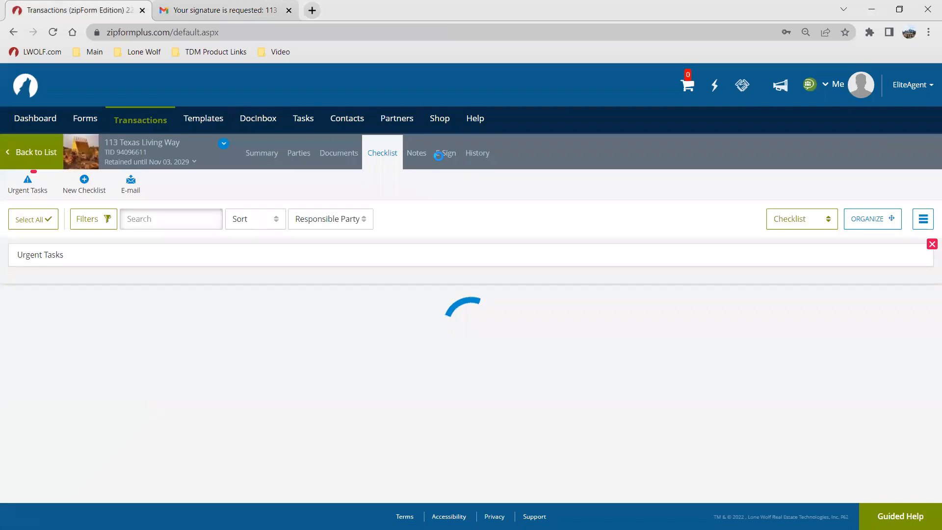
pyautogui.click(445, 154)
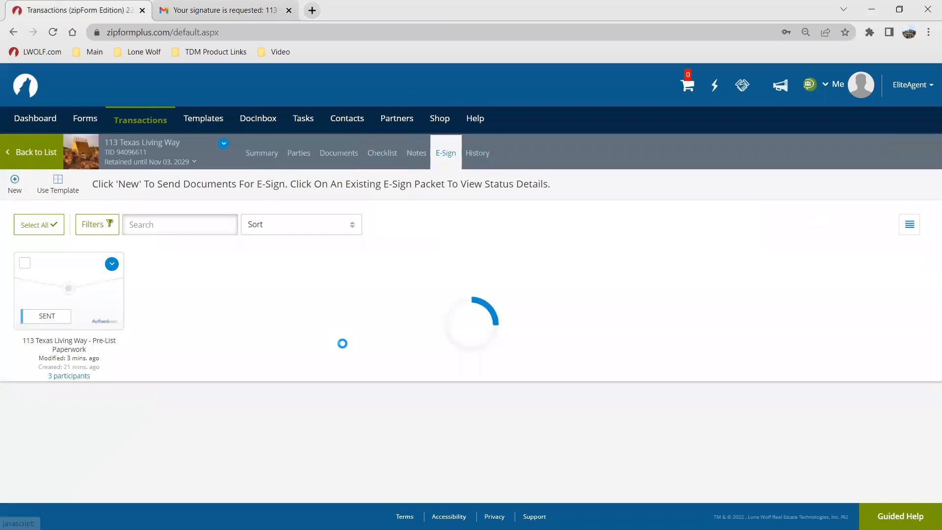
pyautogui.click(74, 281)
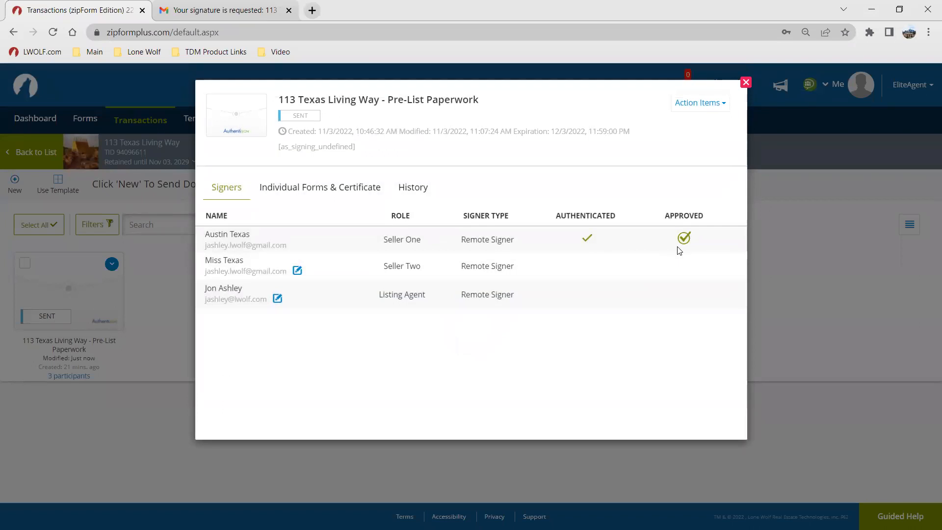
pyautogui.click(746, 82)
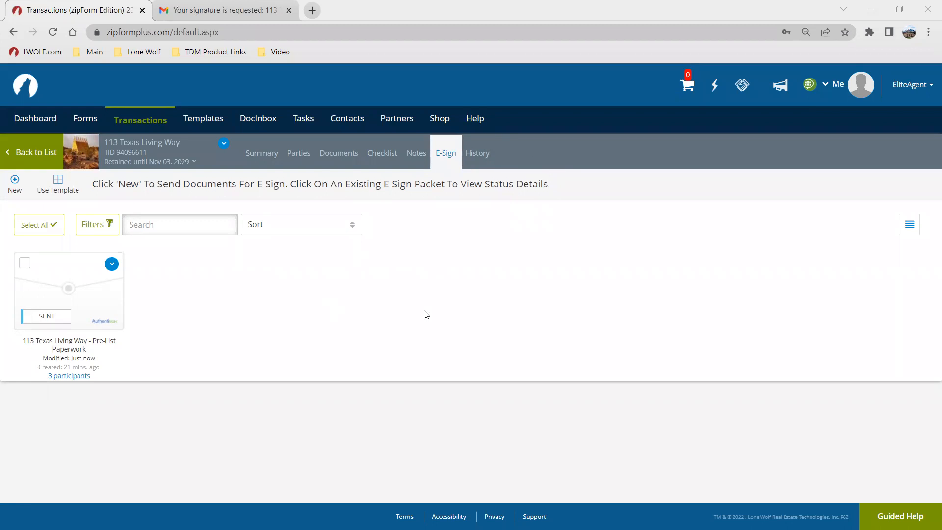
# Step: Start the Guided Help walk-through for creating a new transaction, then end the tour
pyautogui.click(473, 121)
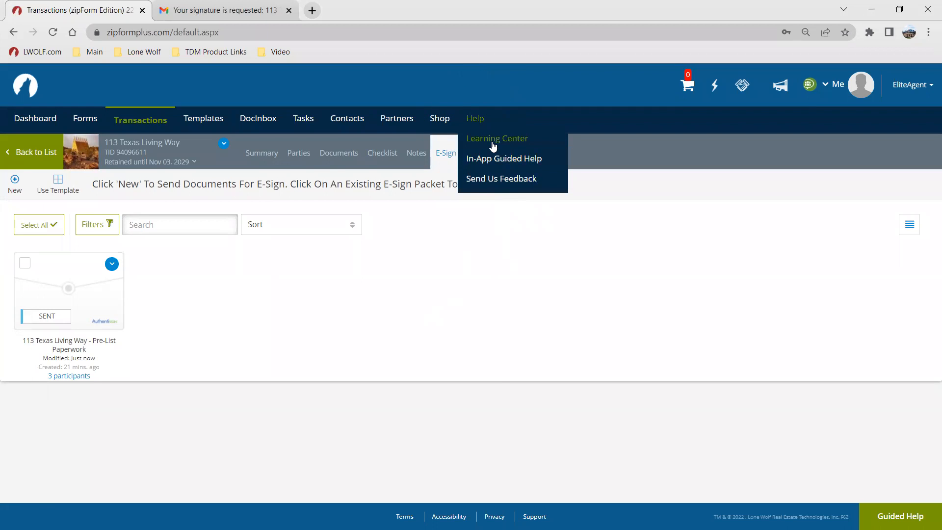
pyautogui.click(493, 146)
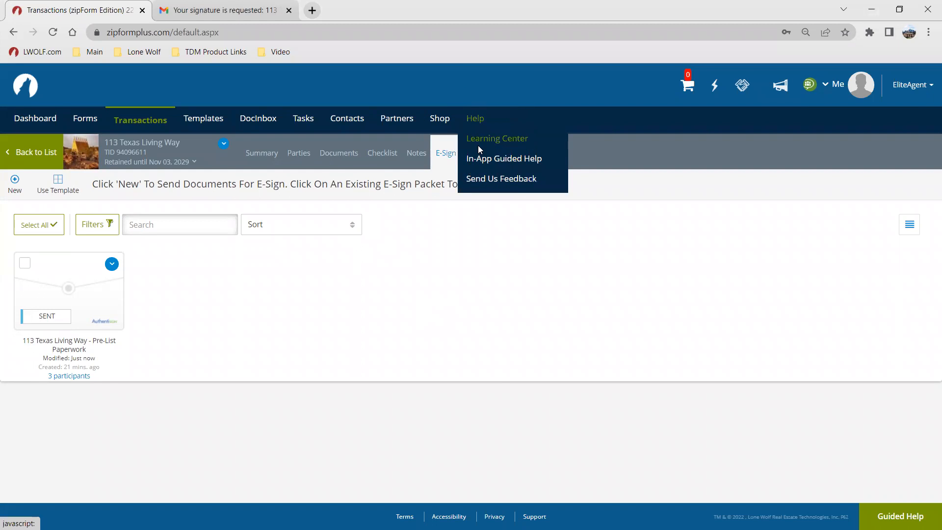
pyautogui.click(143, 127)
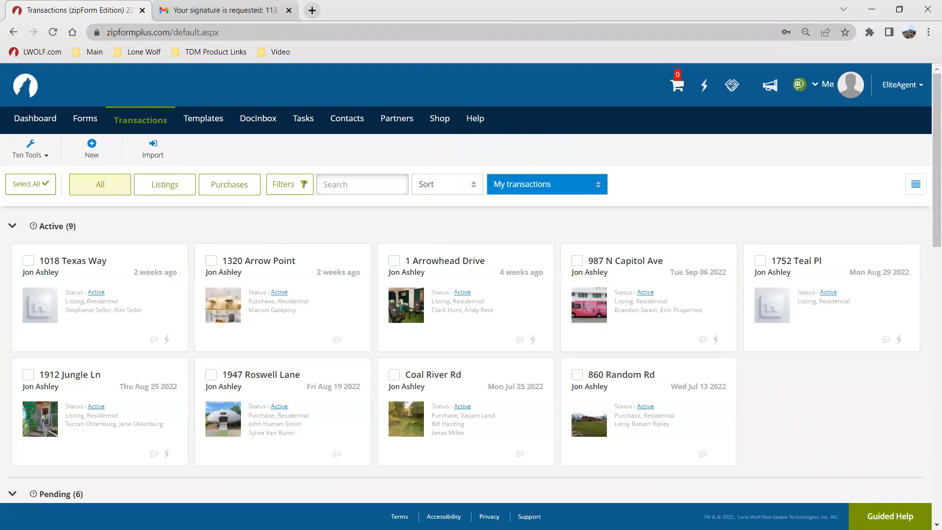
pyautogui.click(868, 515)
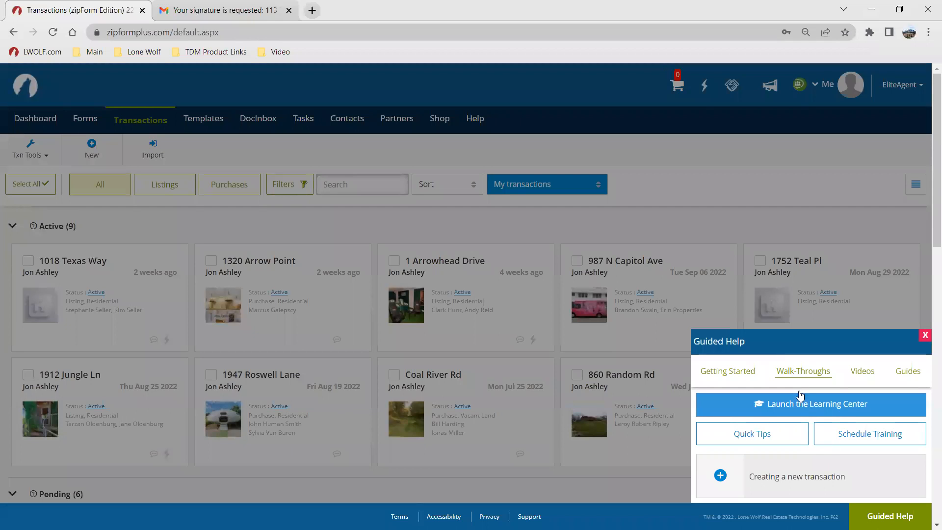
pyautogui.click(808, 475)
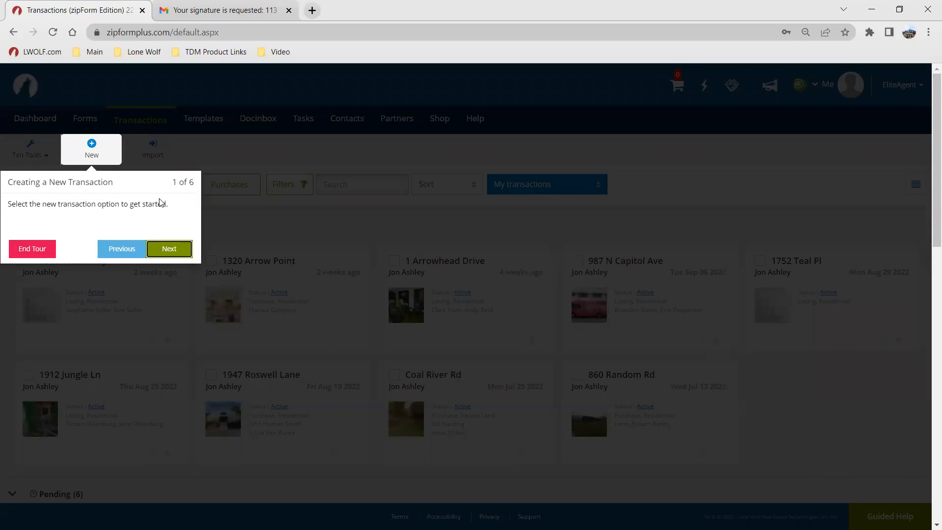
pyautogui.click(40, 250)
# Step: Open Templates and start the Guided Help tour for creating a new template, then end it
pyautogui.click(202, 120)
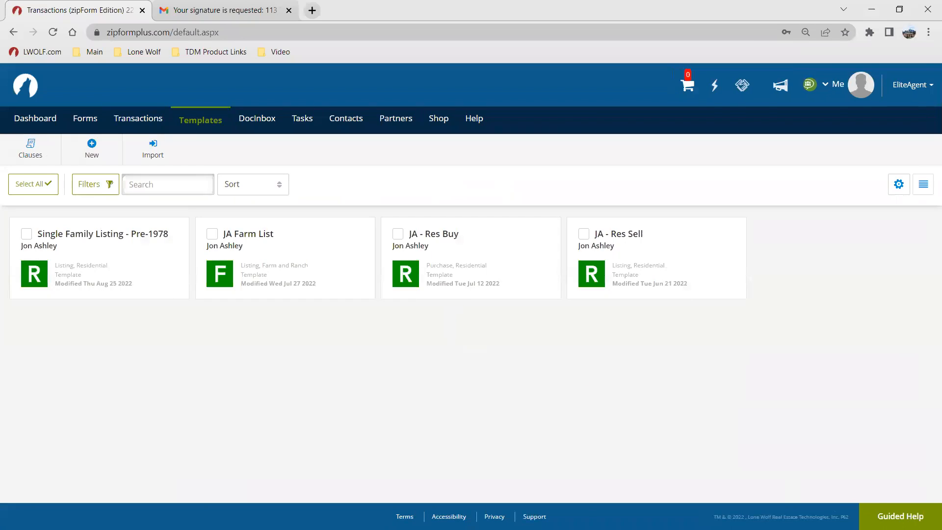
pyautogui.click(900, 515)
pyautogui.click(814, 471)
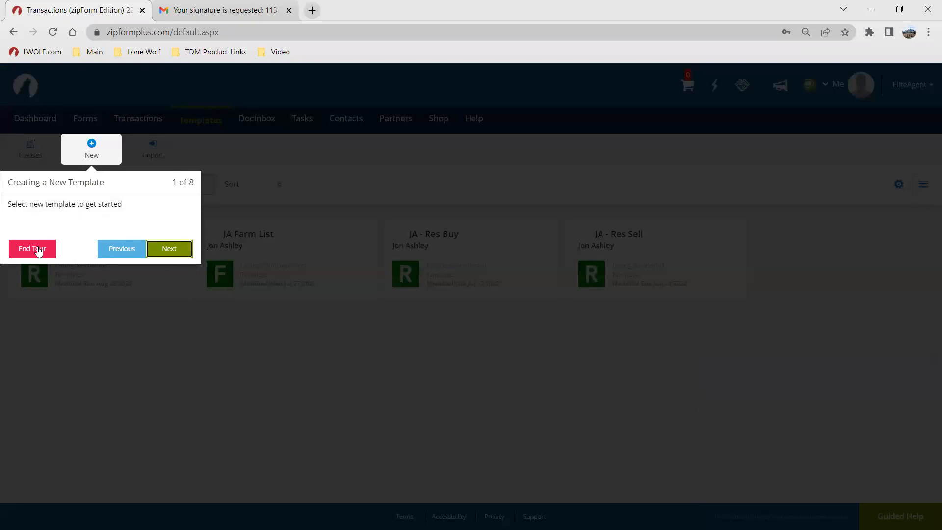
pyautogui.click(39, 249)
# Step: Open the Learning Center's Live Training and browse the November 2022 online training calendar
pyautogui.click(474, 125)
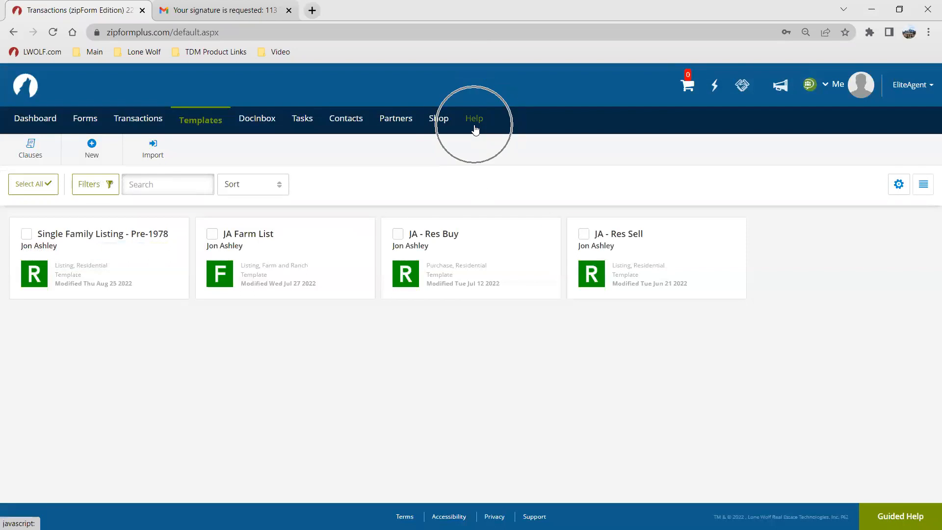
pyautogui.click(490, 139)
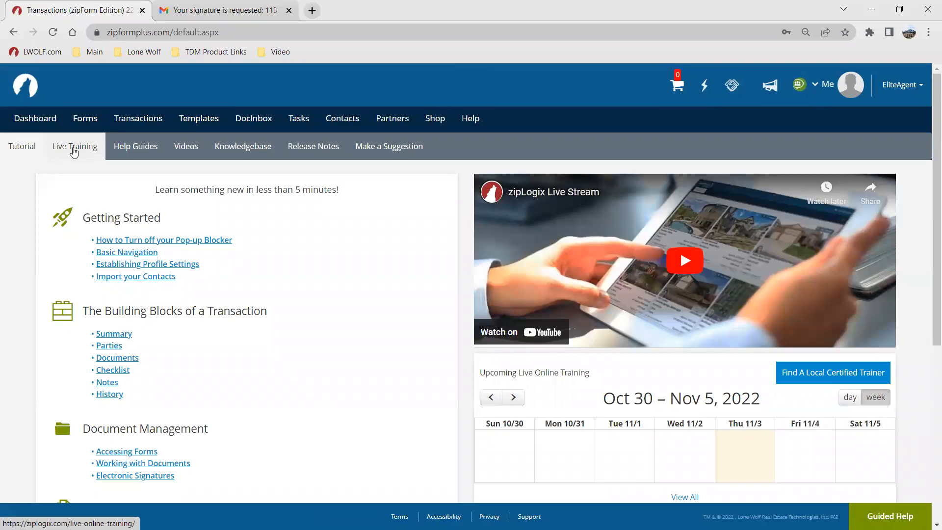
pyautogui.click(73, 149)
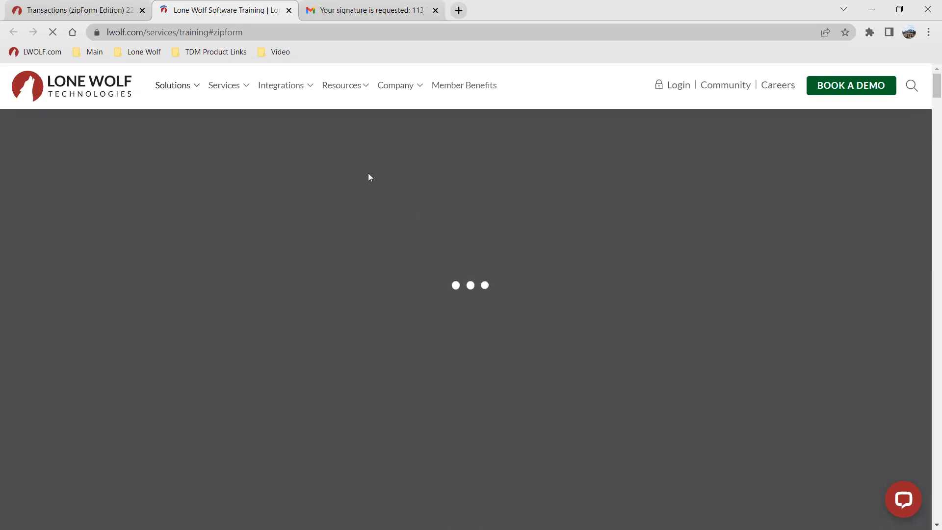
pyautogui.scroll(-6, 311, 182)
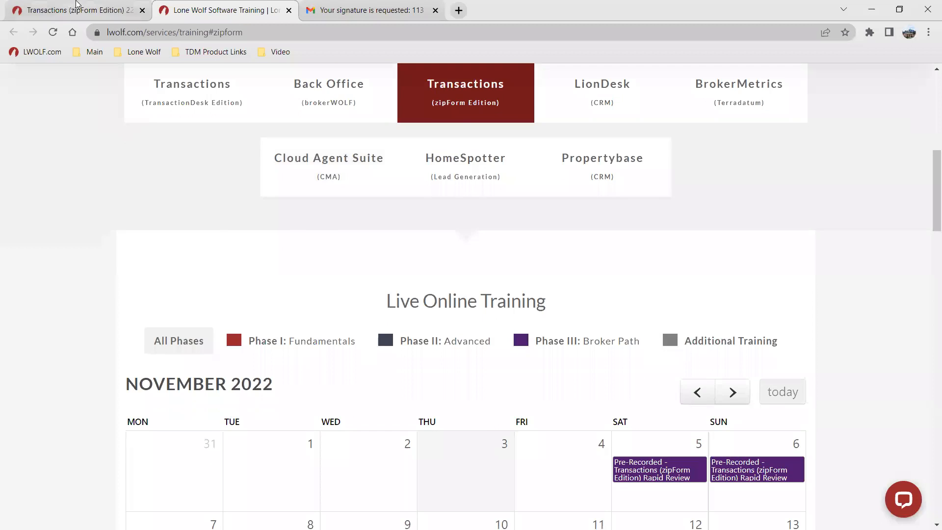
pyautogui.click(78, 10)
pyautogui.click(221, 10)
pyautogui.scroll(-6, 422, 344)
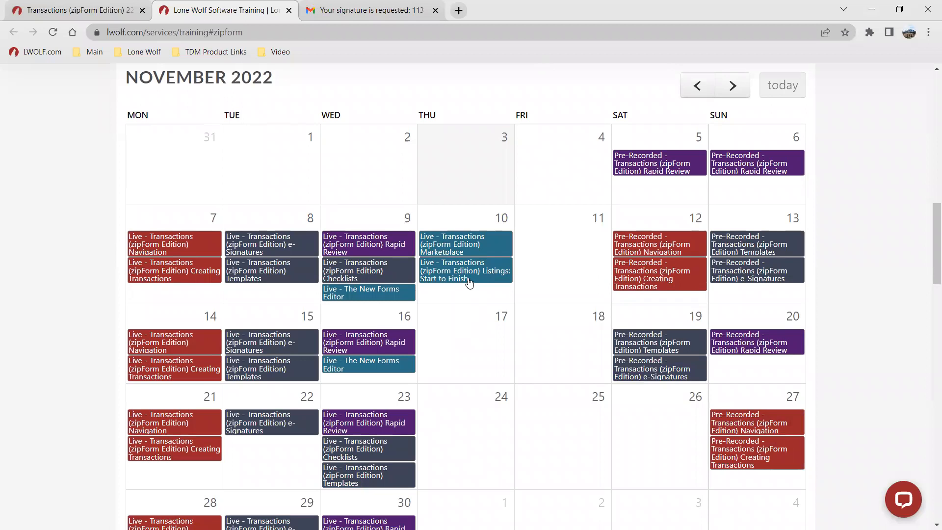
pyautogui.moveTo(468, 278)
pyautogui.press('ctrl')
pyautogui.press('ctrl')
pyautogui.scroll(-2, 499, 333)
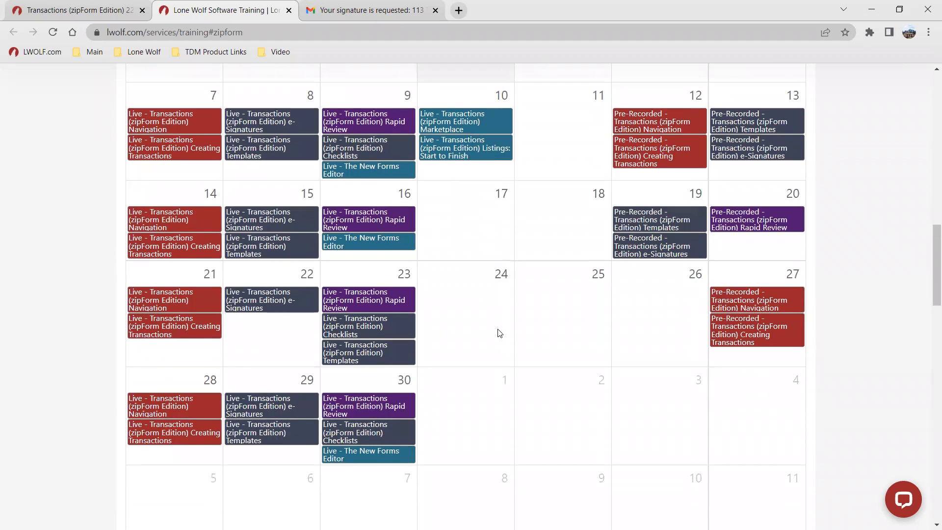
pyautogui.scroll(3, 499, 333)
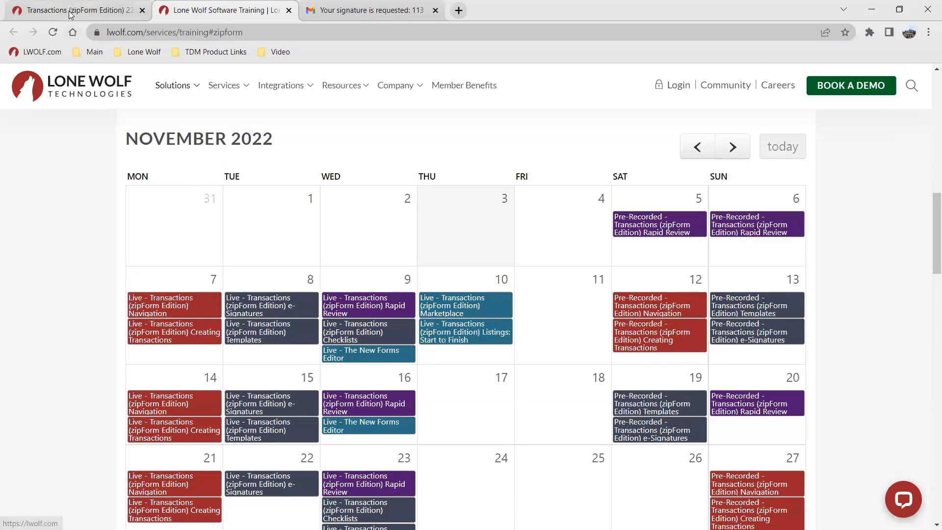
# Step: Open the Help Guides and browse the PDF guide library
pyautogui.click(70, 12)
pyautogui.click(133, 147)
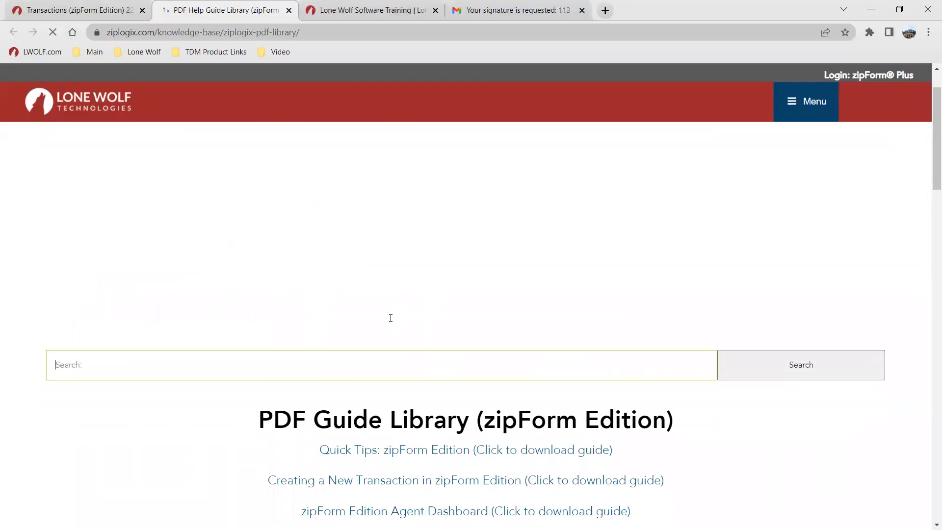
pyautogui.scroll(-8, 392, 322)
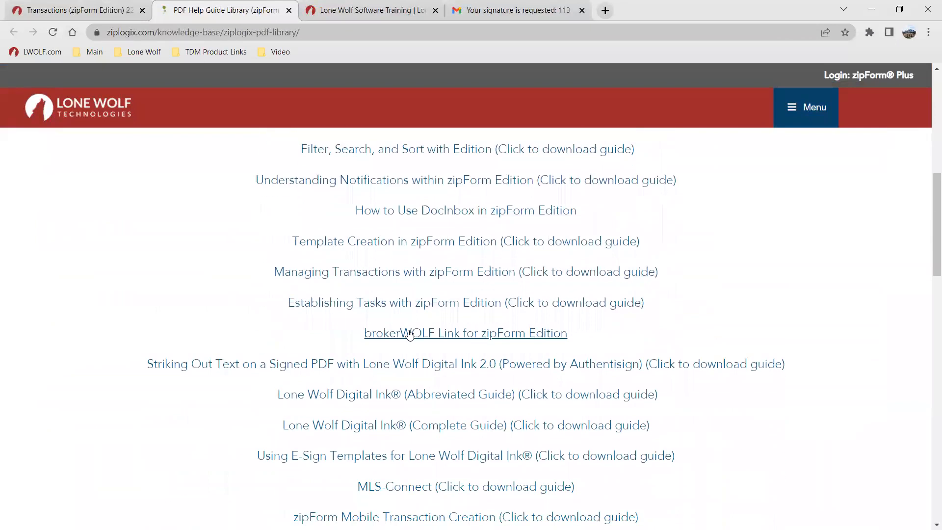
# Step: View the Learning Center's training videos
pyautogui.click(92, 8)
pyautogui.click(193, 154)
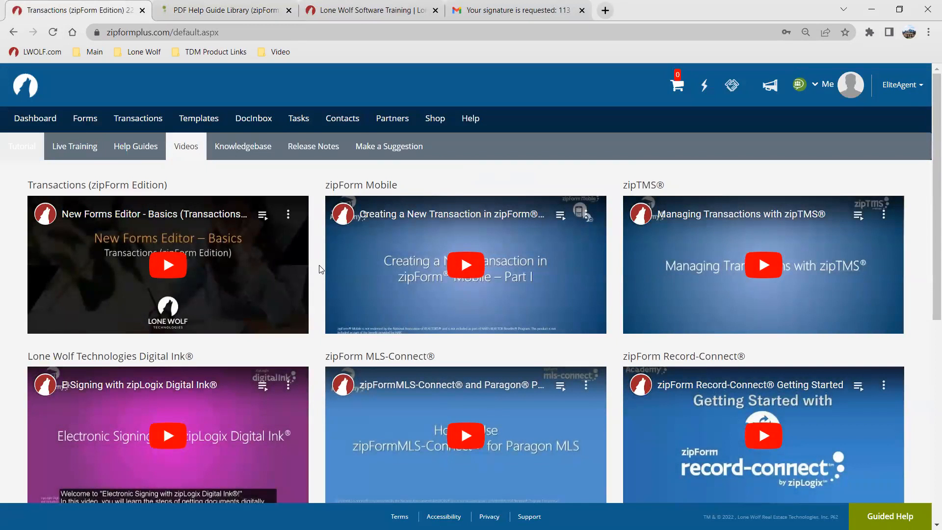
pyautogui.scroll(-2, 319, 264)
pyautogui.scroll(2, 320, 265)
# Step: Open the Knowledgebase and browse the Top Support Articles
pyautogui.click(259, 155)
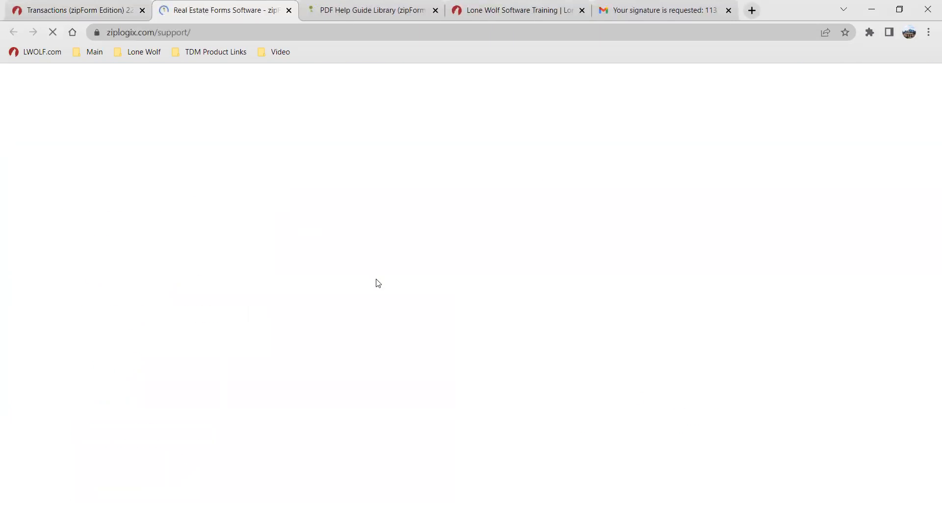
pyautogui.scroll(-3, 465, 336)
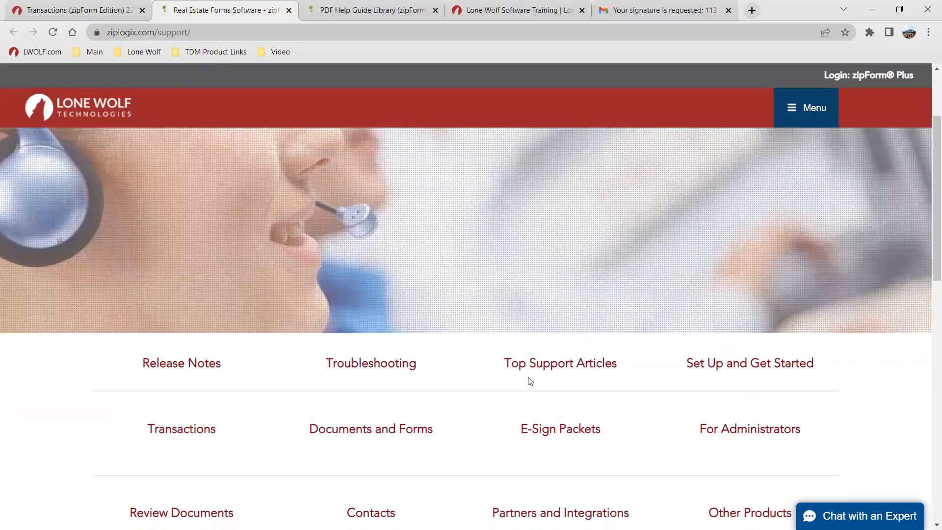
pyautogui.click(534, 373)
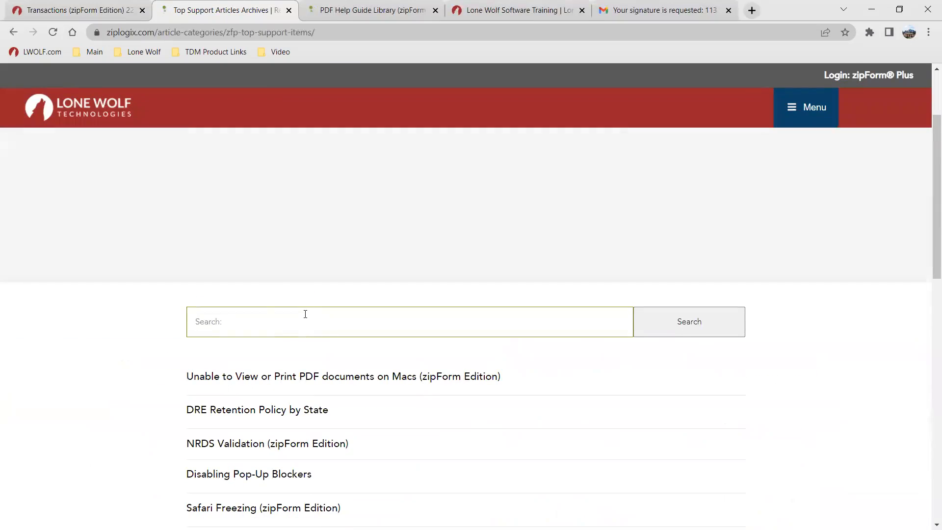
pyautogui.click(305, 315)
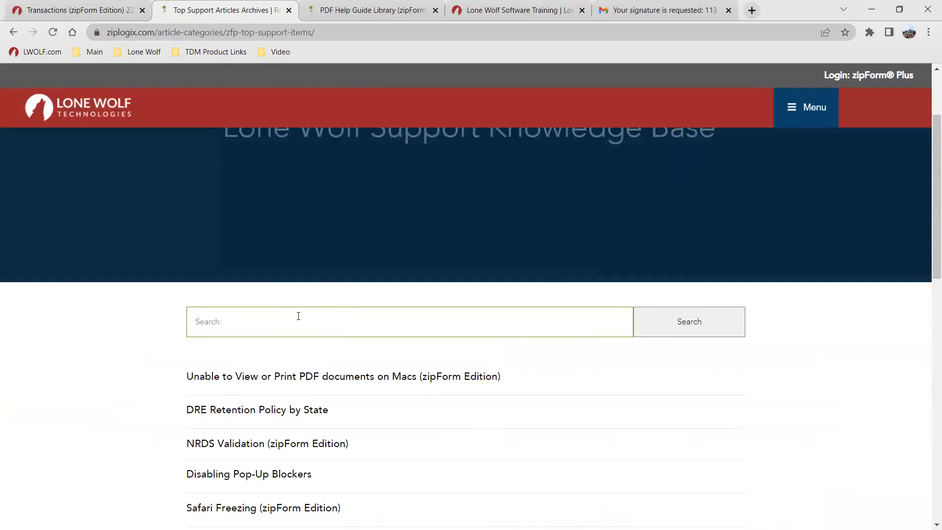
pyautogui.scroll(-1, 339, 324)
pyautogui.scroll(3, 338, 325)
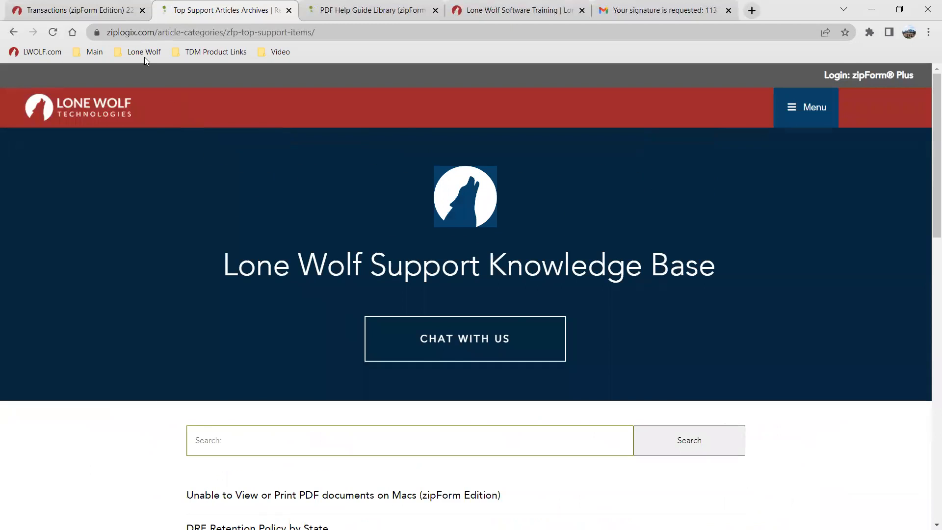
# Step: Return to Transactions and open the Shop to view available products
pyautogui.click(79, 10)
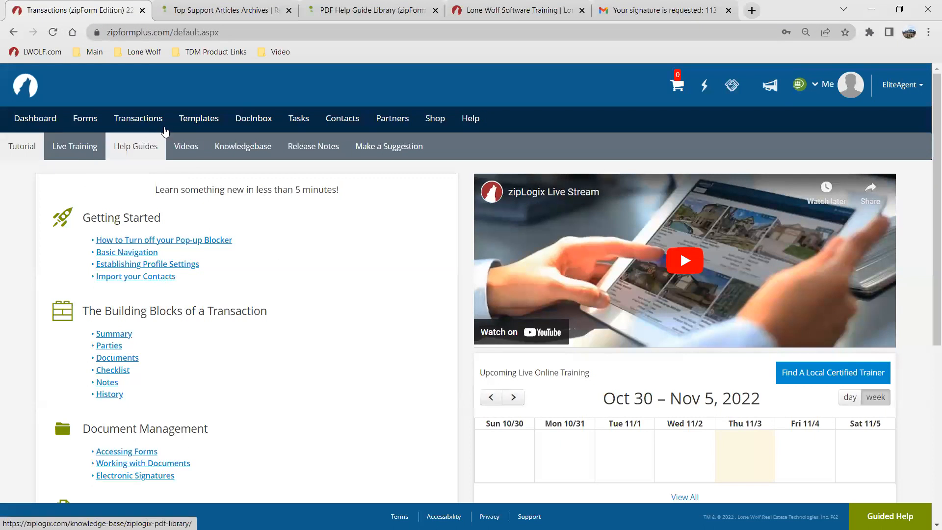
pyautogui.click(144, 122)
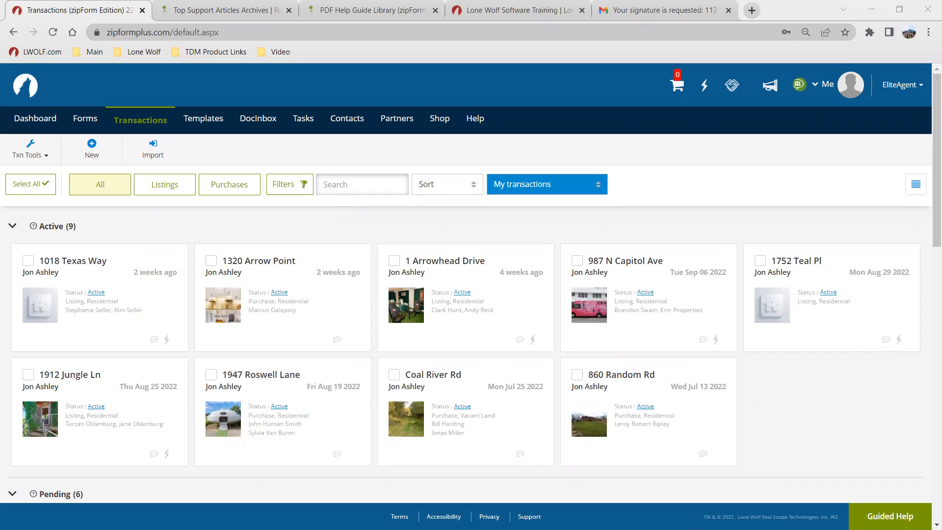
pyautogui.click(436, 120)
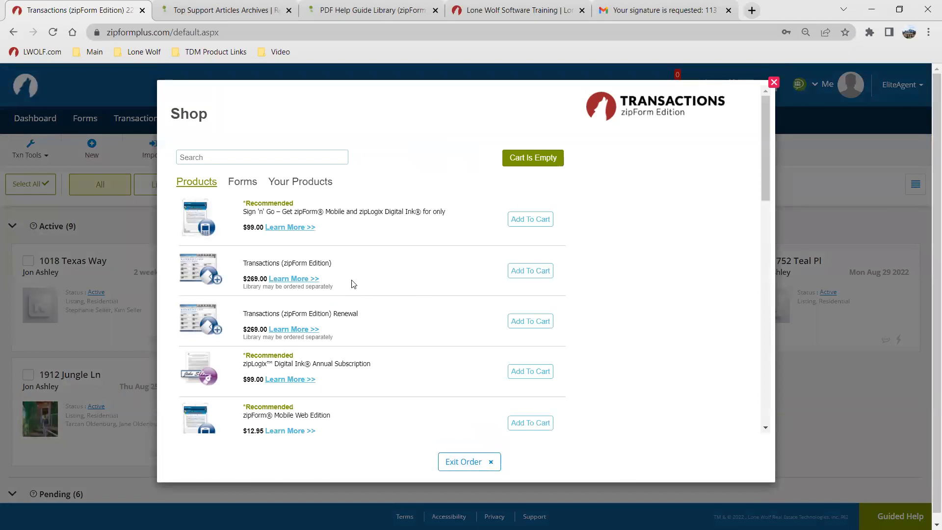
# Step: Scroll through the Shop's product list, then close the Shop
pyautogui.scroll(-4, 366, 349)
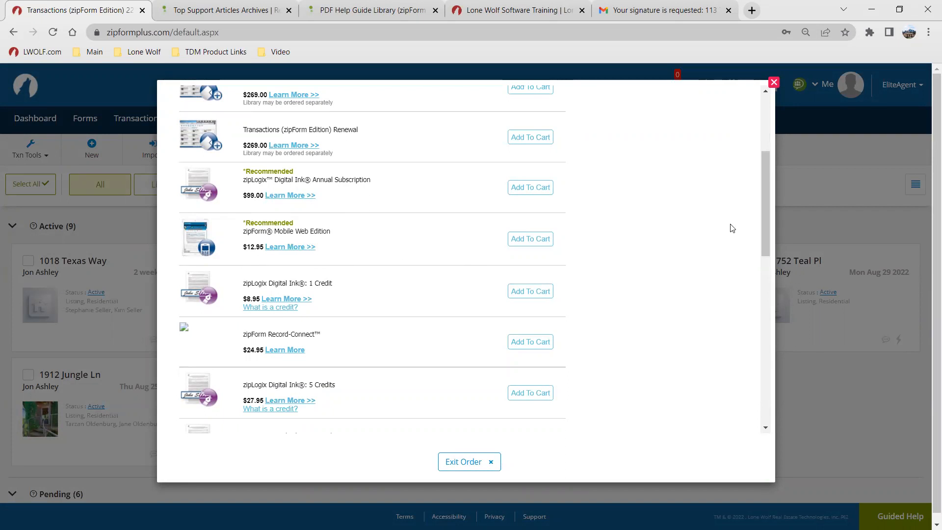
pyautogui.scroll(1, 717, 208)
pyautogui.click(773, 83)
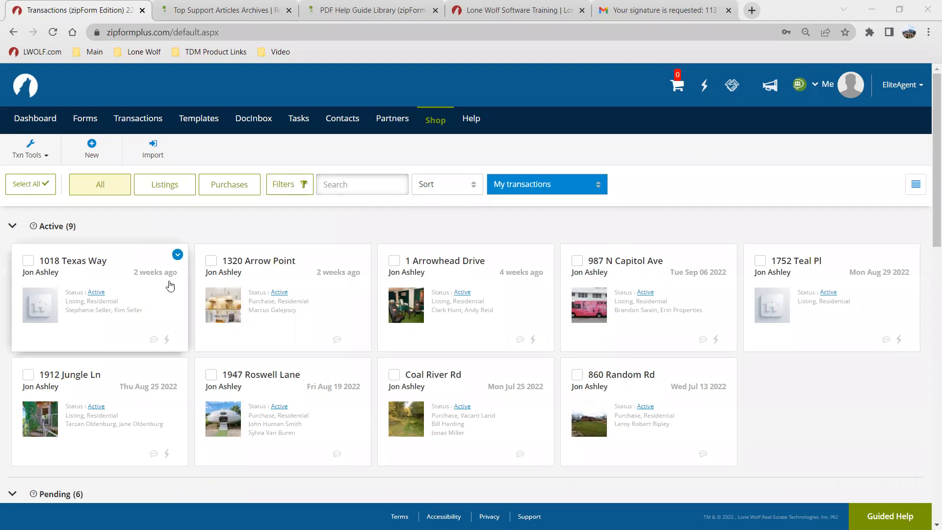
pyautogui.click(141, 276)
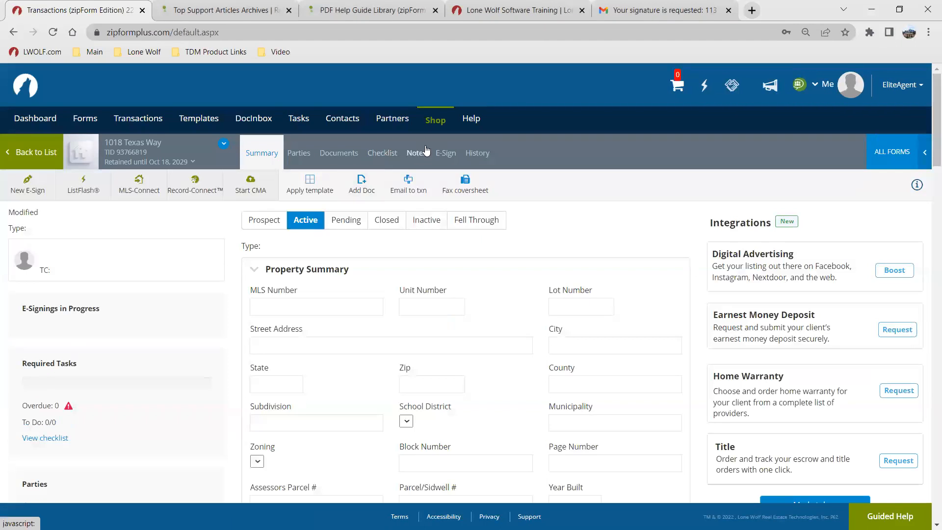
pyautogui.click(445, 152)
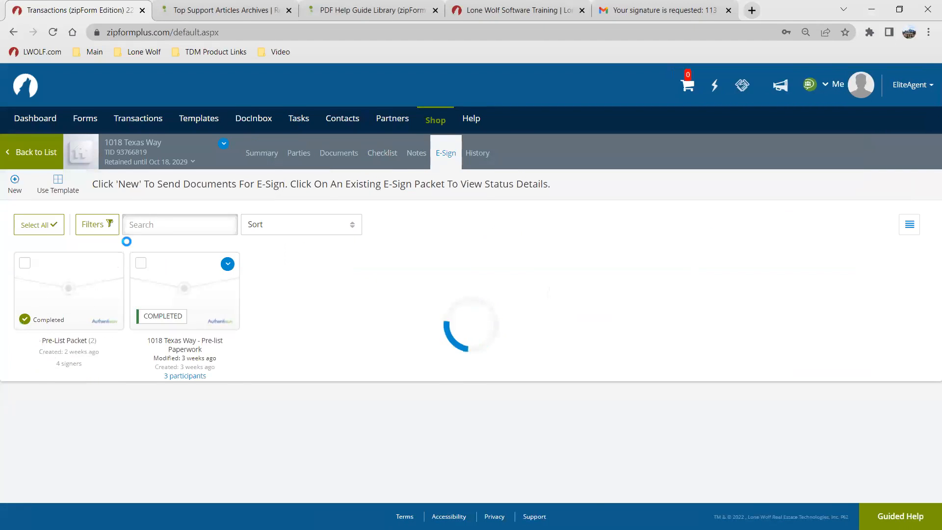
pyautogui.click(15, 180)
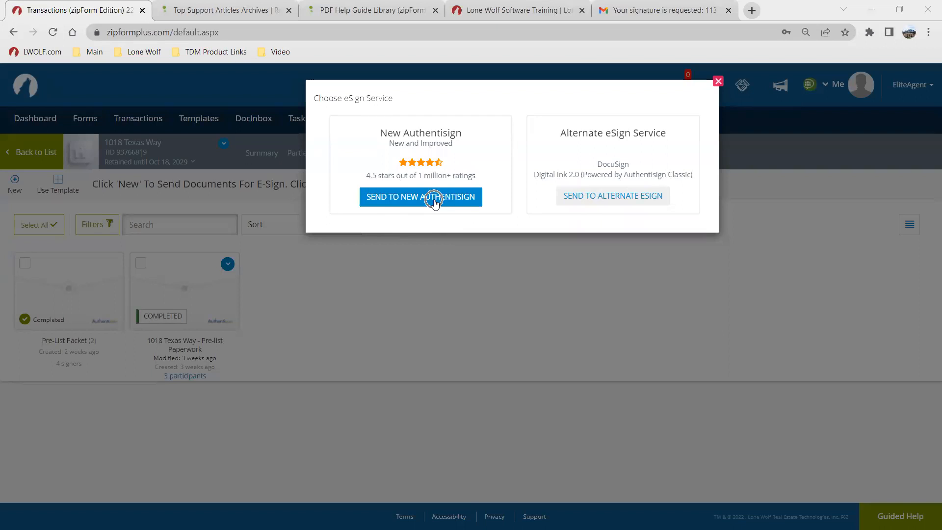
pyautogui.click(718, 81)
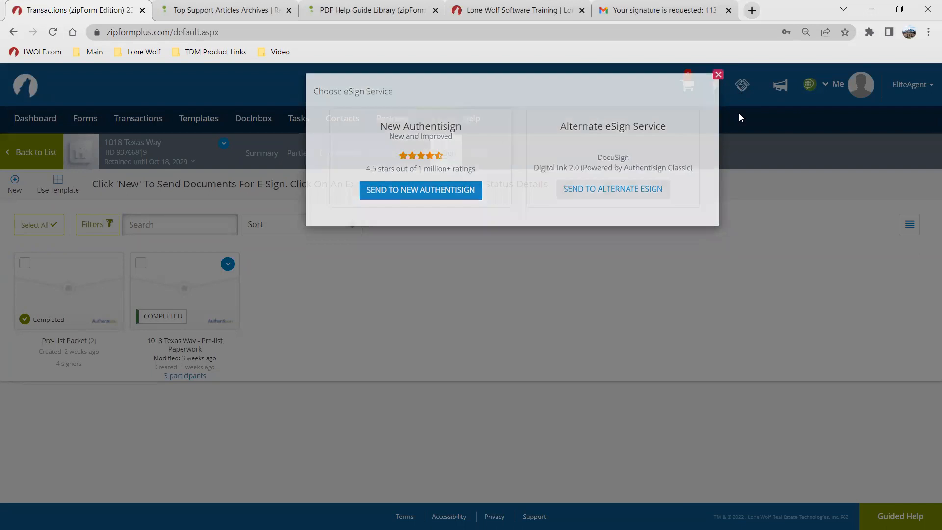
# Step: Open Profile & Settings from the account menu and view the Settings page's E-Sign Options
pyautogui.click(828, 88)
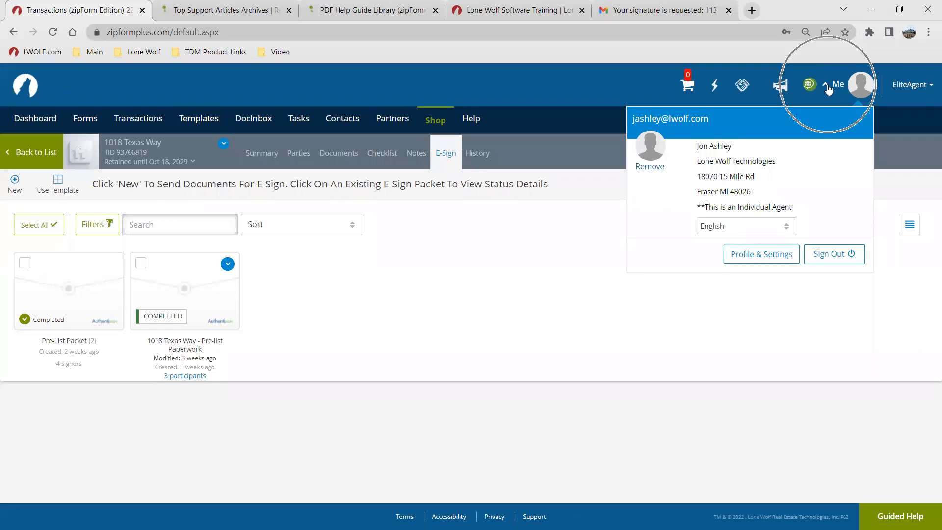
pyautogui.click(765, 261)
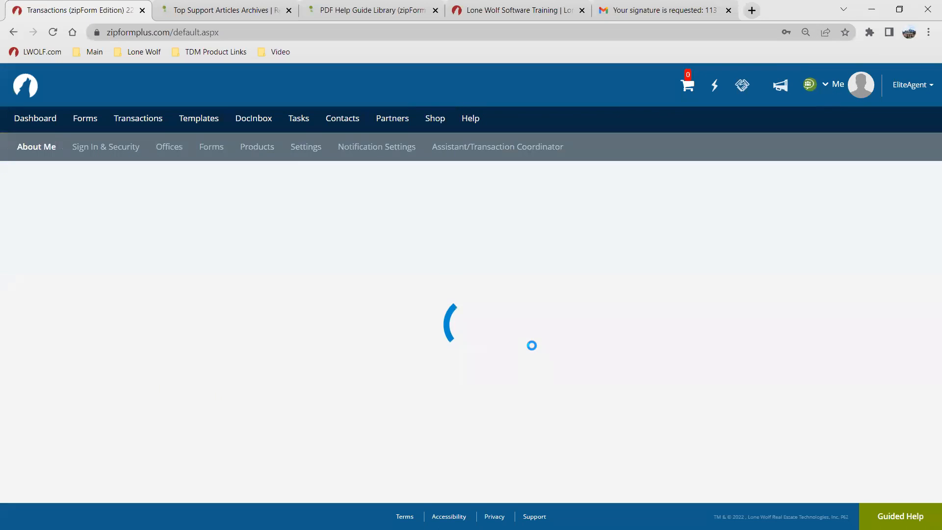
pyautogui.click(309, 150)
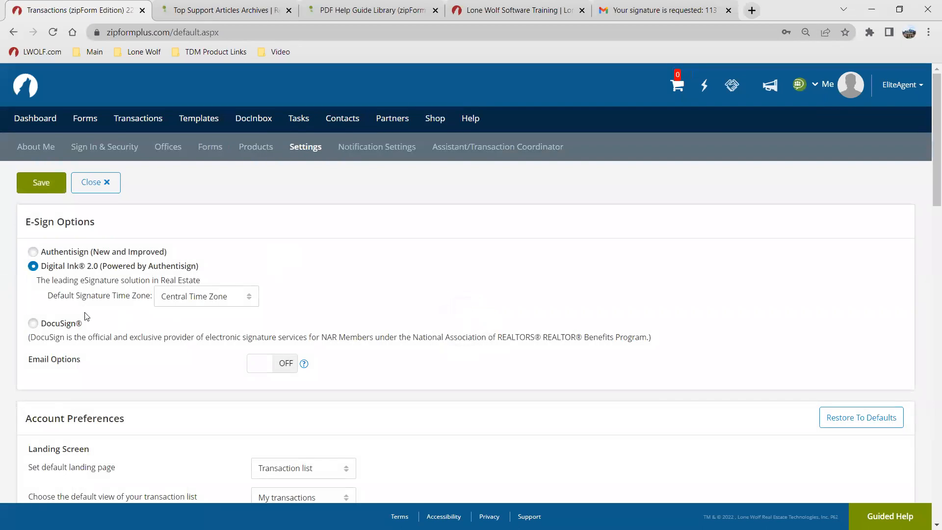